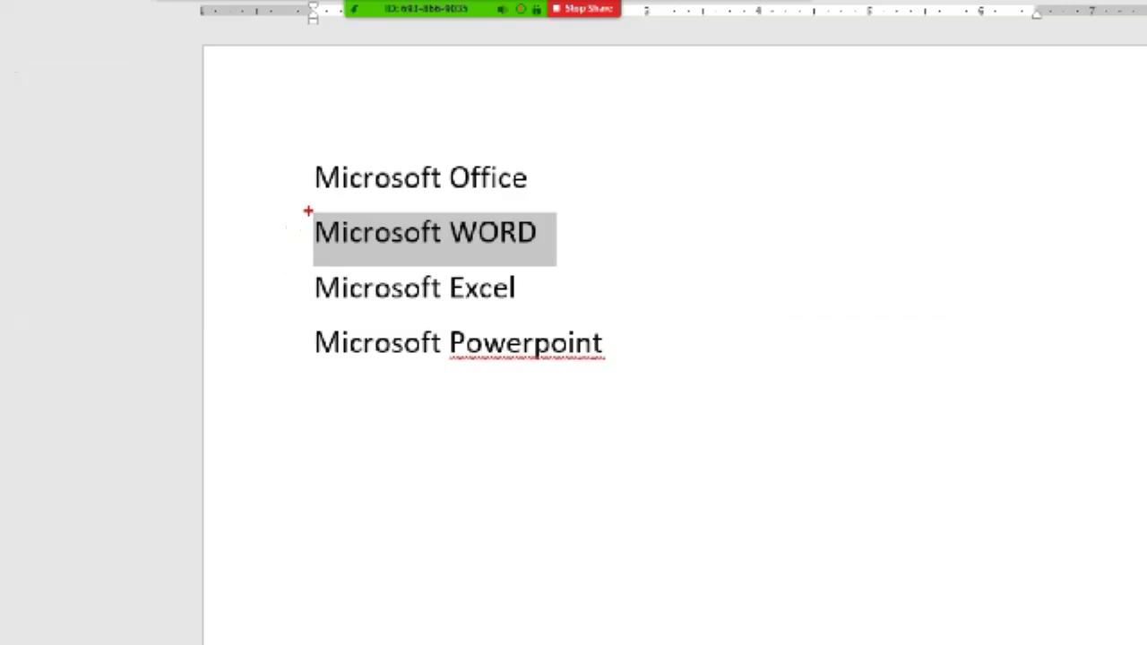
left_click_drag(281, 217, 513, 264)
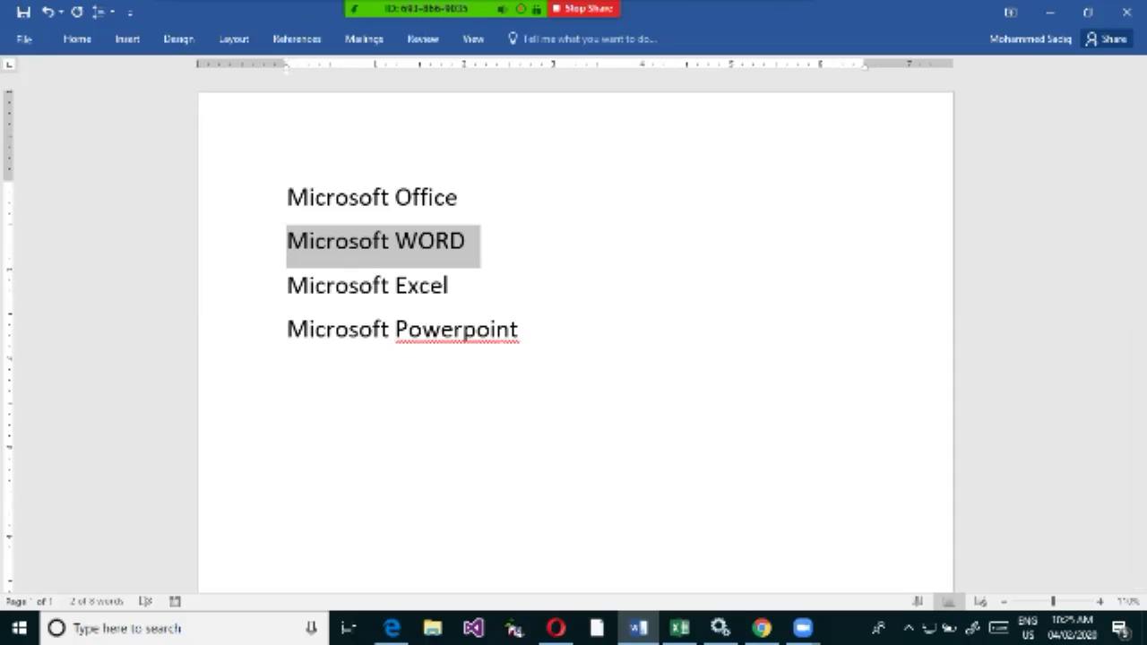
key("ctrl+a")
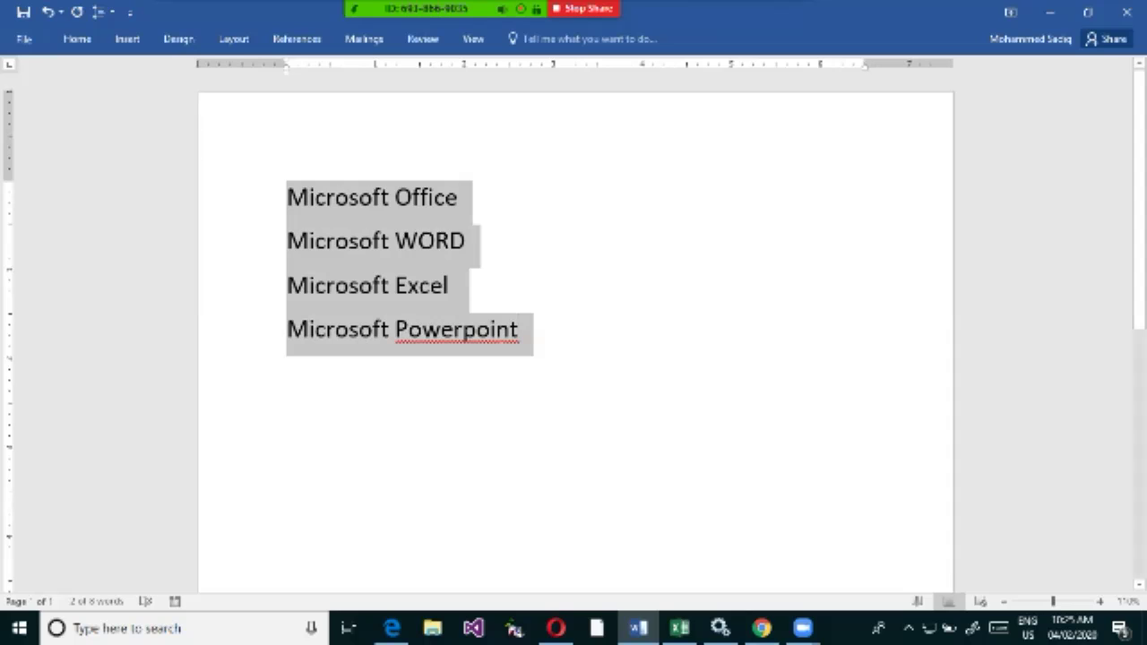
left_click(455, 285)
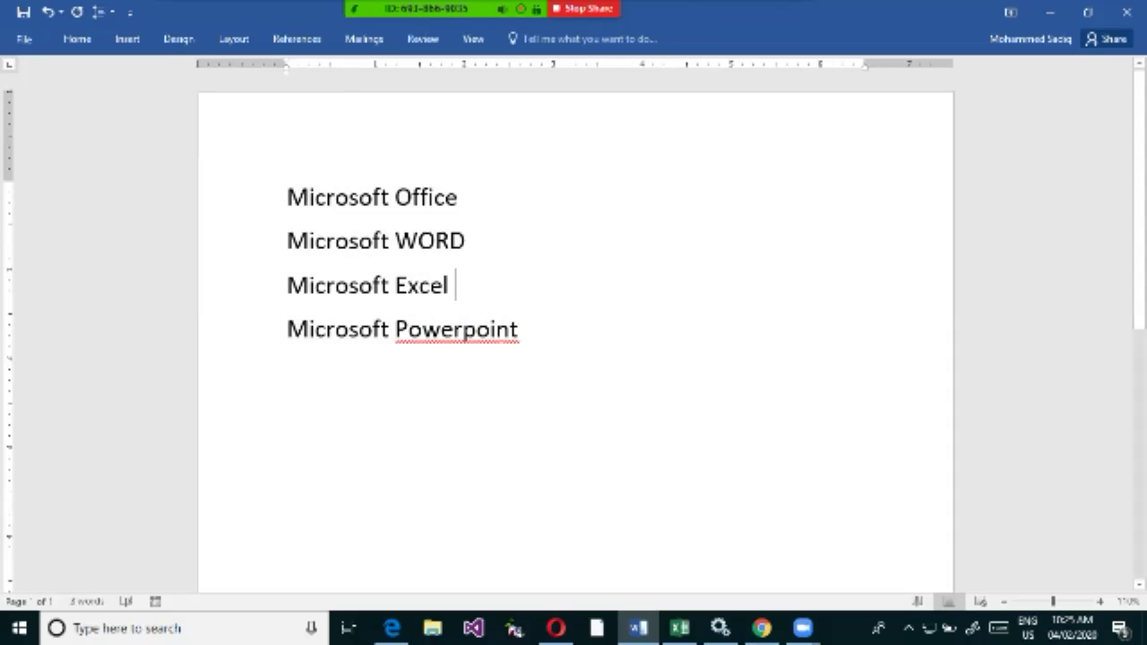
Insert two blank lines above "Microsoft Office" and generate sample paragraphs on the first one with =rand().
left_click(286, 197)
key("Return")
key("Return")
key("Up")
key("Up")
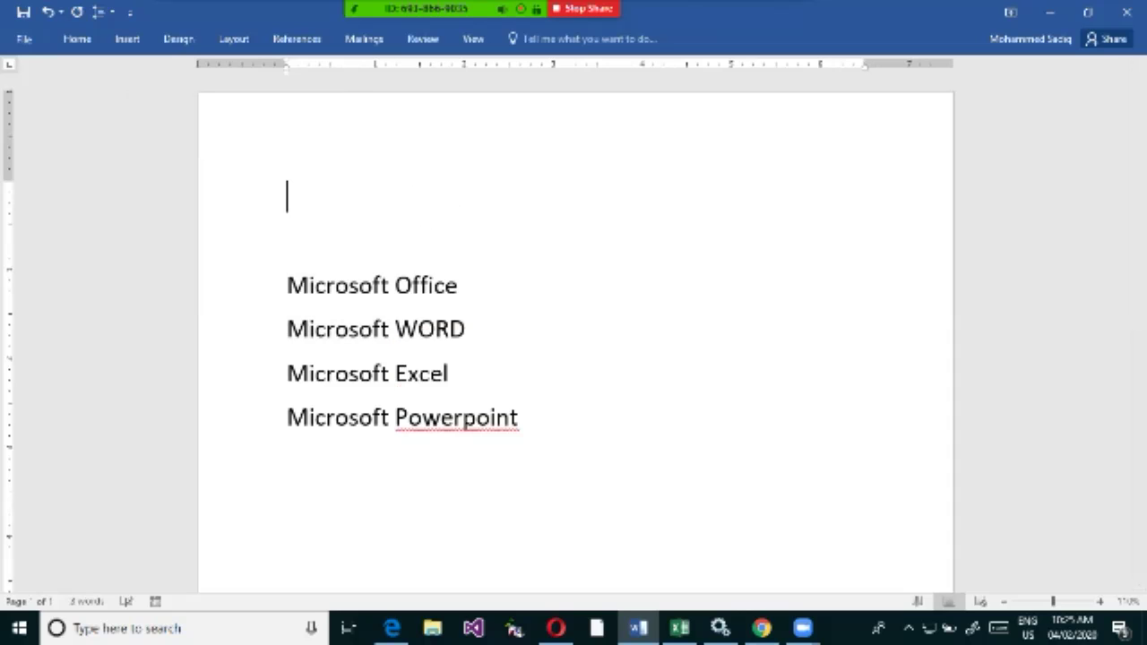
type("=rand()")
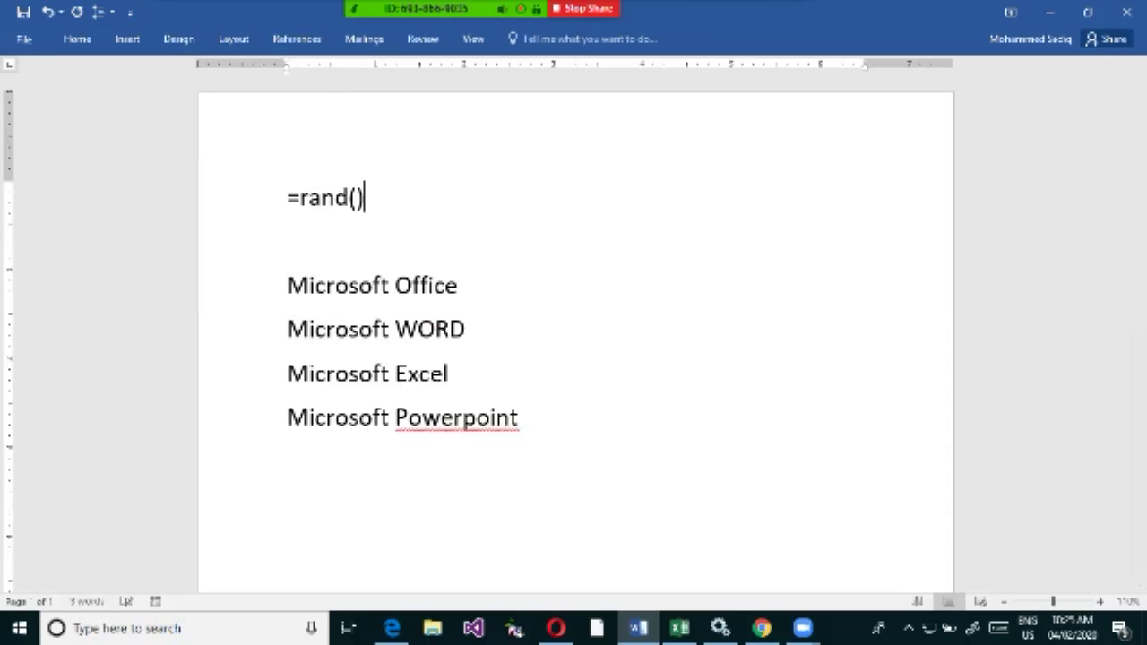
key("Return")
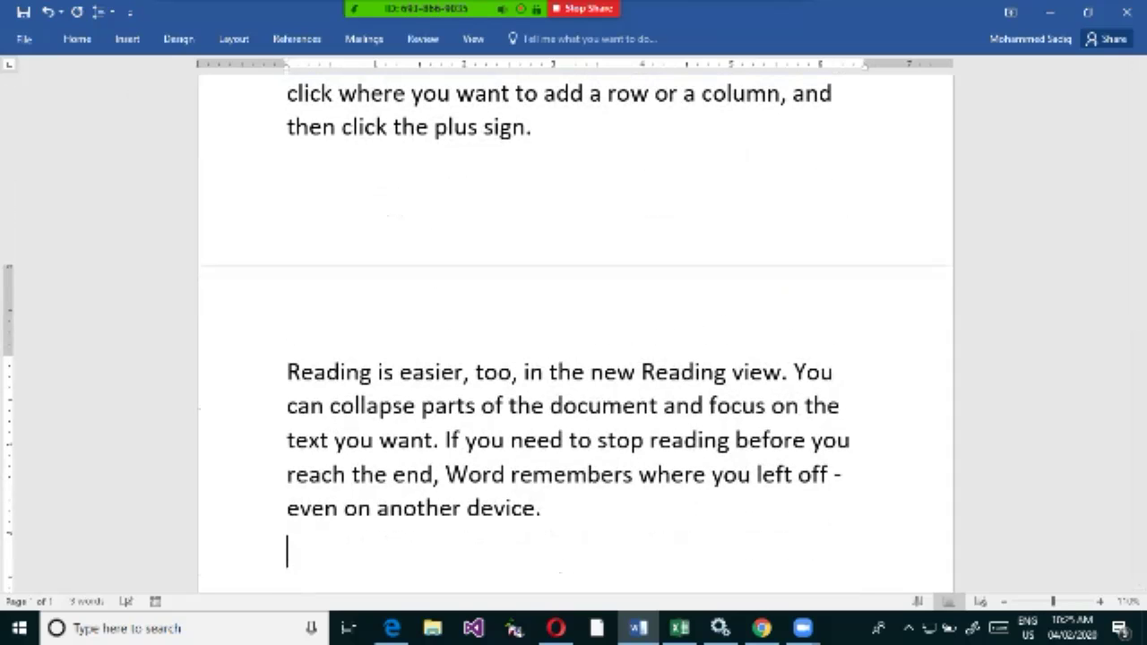
scroll(573, 331, "up", 3)
scroll(573, 331, "up", 1)
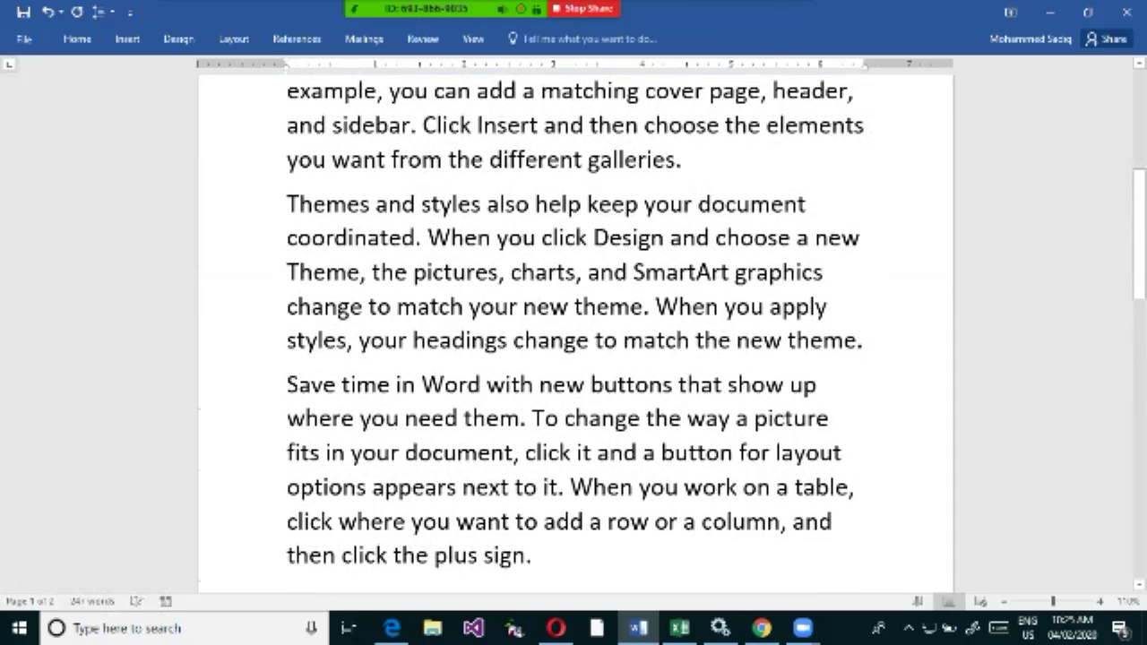
key("ctrl+Home")
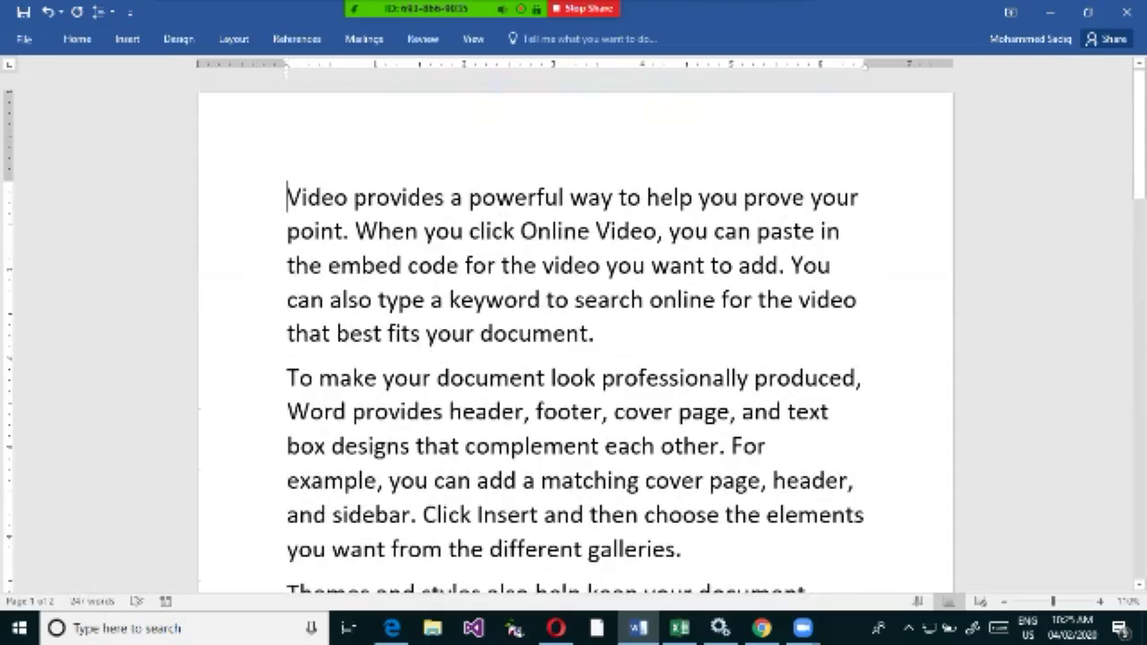
scroll(574, 341, "down", 2)
scroll(269, 66, "down", 3)
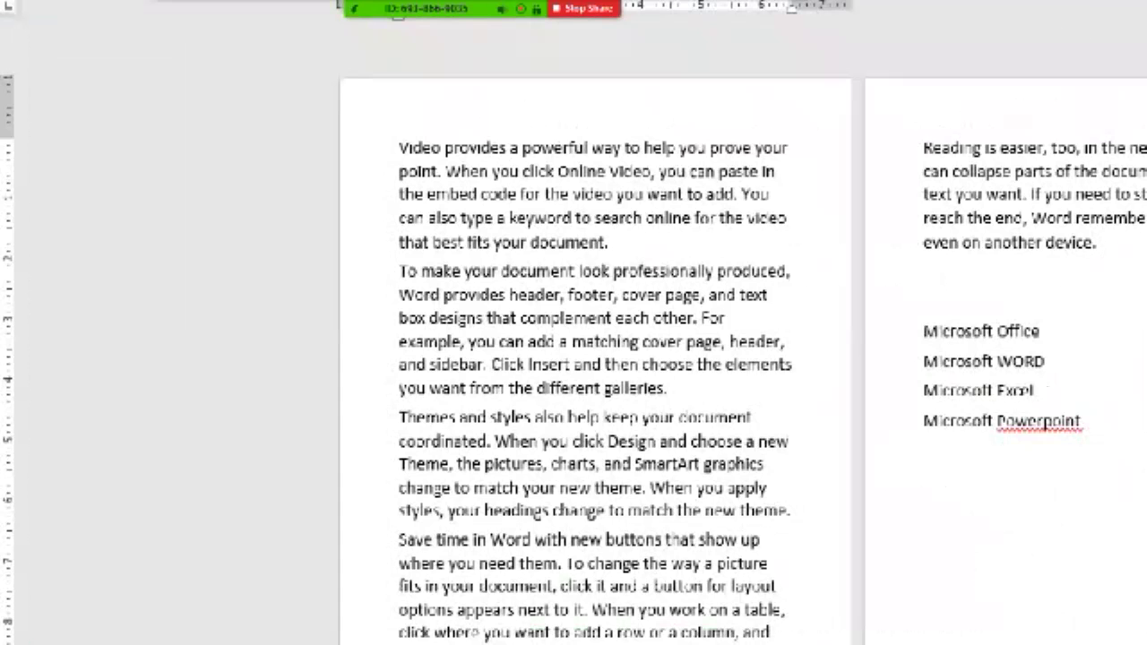
Draw red arrows from the four page edges toward the first page's text and a red rectangle around the text block.
left_click_drag(469, 133, 468, 85)
left_click_drag(342, 208, 397, 213)
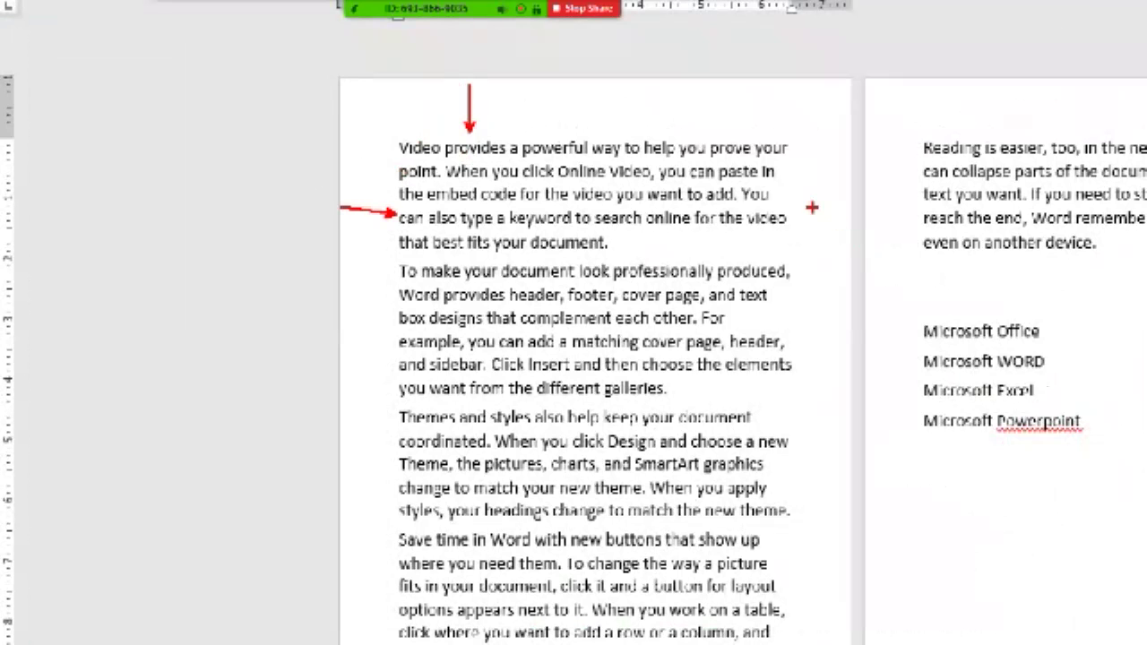
left_click_drag(811, 208, 849, 211)
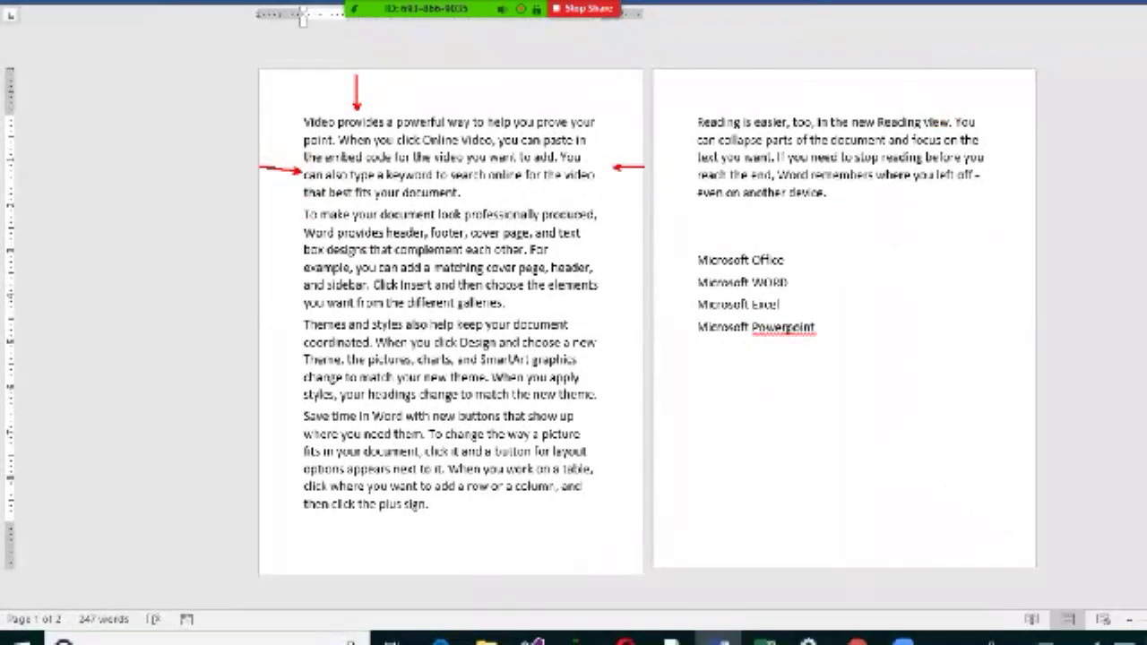
mouse_move(374, 545)
left_mouse_down()
mouse_move(378, 513)
mouse_move(379, 561)
left_mouse_up()
left_click_drag(298, 112, 613, 511)
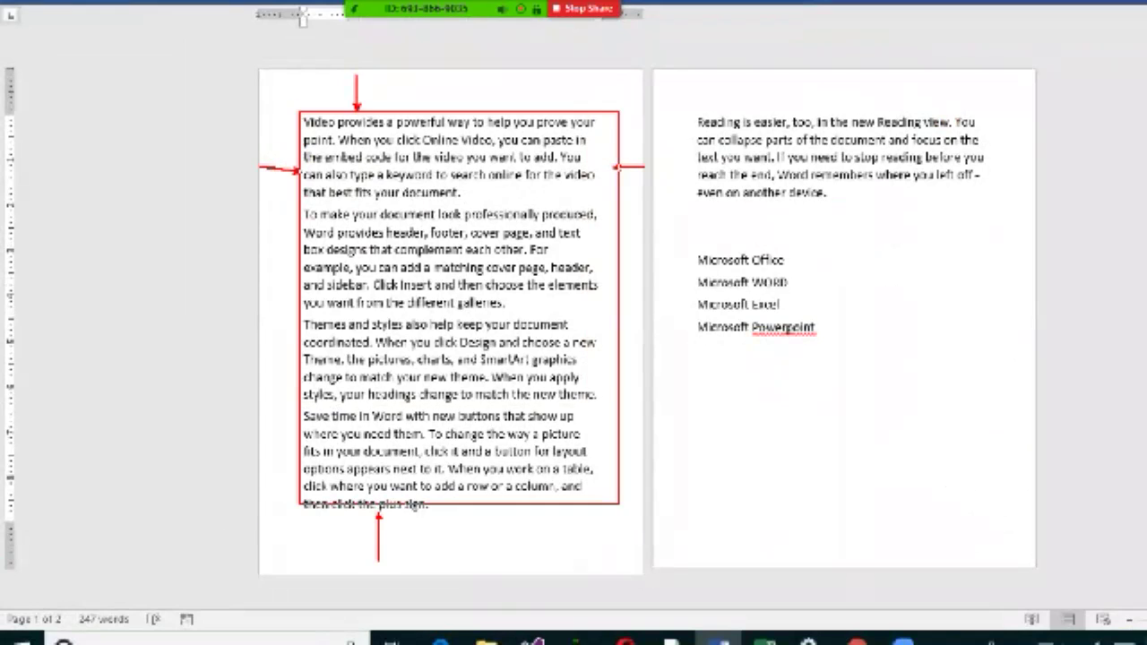
Add more red marks in the first page's margin areas and label the blank space below the text "Margins".
left_click_drag(273, 70, 240, 90)
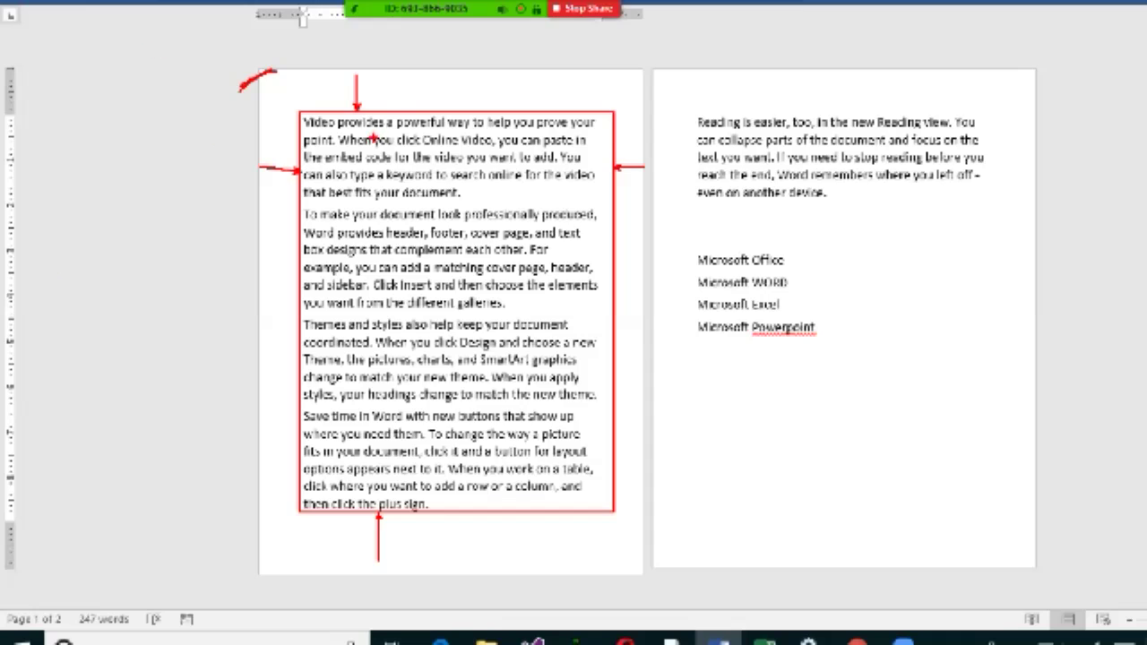
left_click_drag(430, 73, 438, 105)
left_click_drag(642, 252, 625, 253)
mouse_move(440, 541)
left_mouse_down()
mouse_move(440, 520)
mouse_move(491, 525)
left_mouse_up()
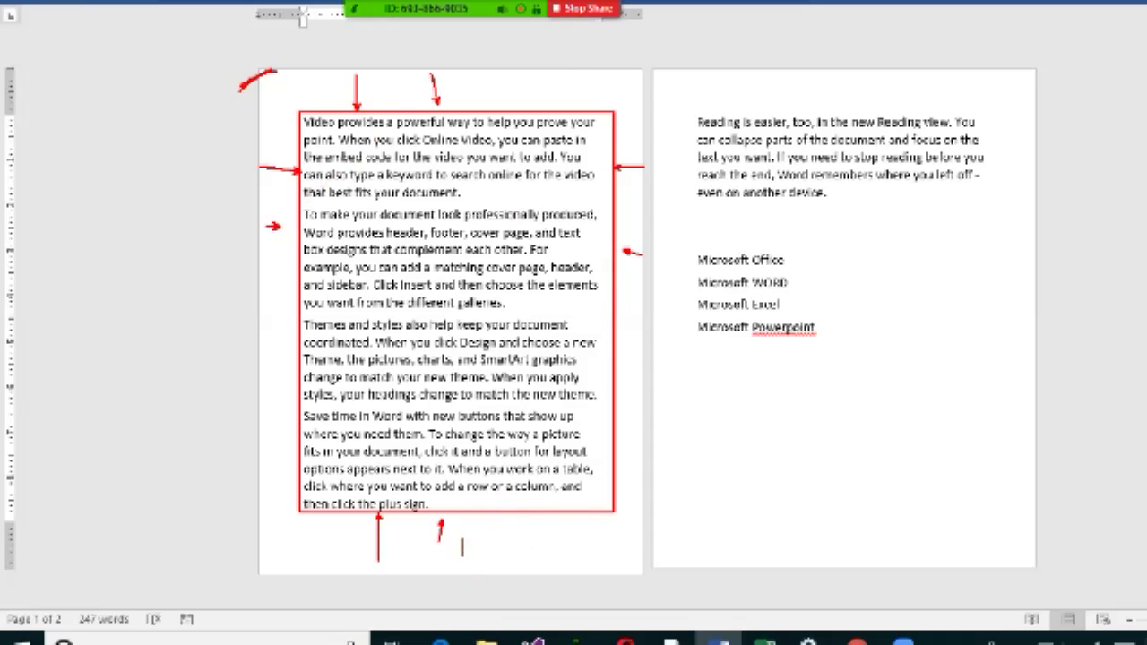
type("Margins")
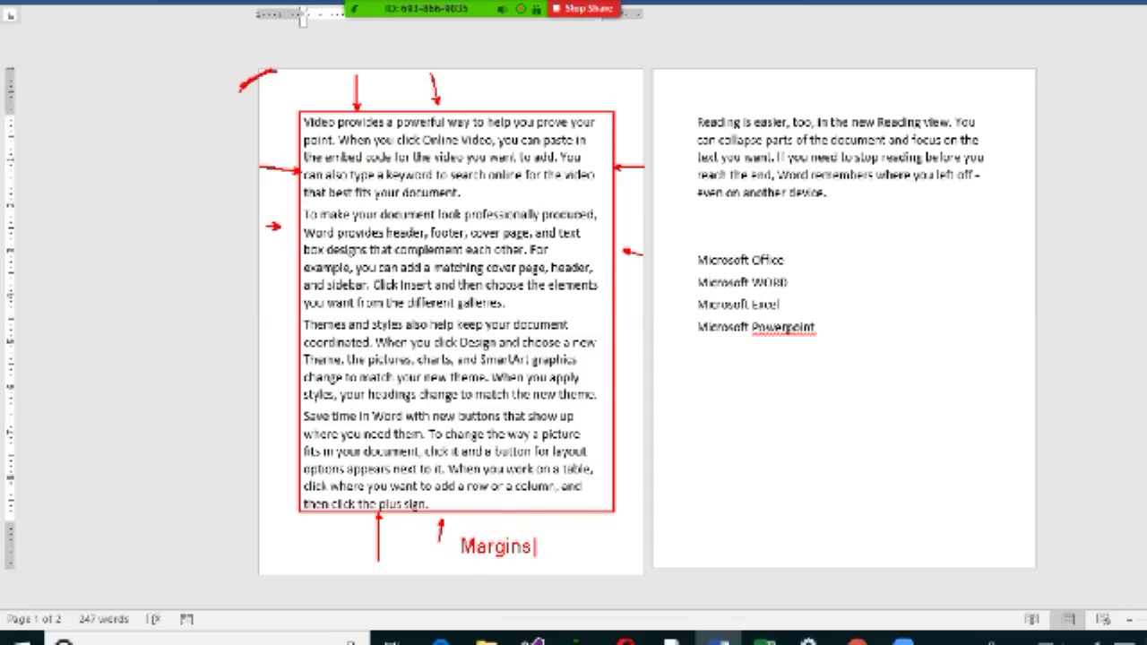
Circle the "Margins" label and the blank side areas of the first page in red, and clear all annotations.
mouse_move(509, 533)
left_mouse_down()
mouse_move(449, 554)
mouse_move(537, 535)
left_mouse_up()
left_click_drag(630, 430, 628, 434)
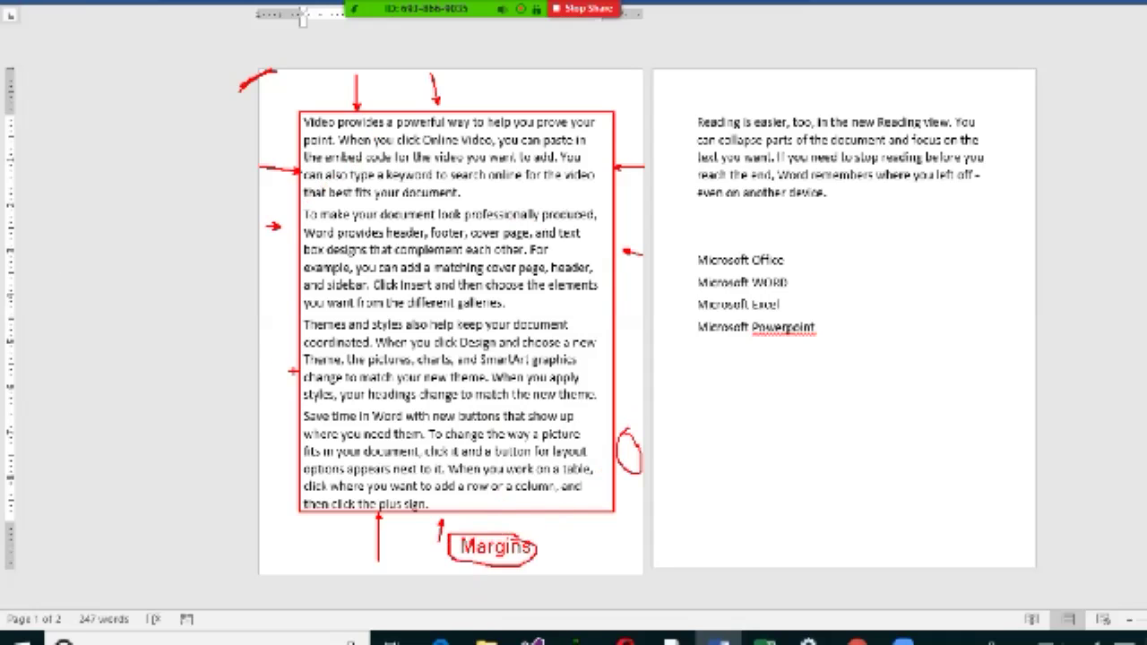
mouse_move(271, 329)
left_mouse_down()
mouse_move(267, 385)
mouse_move(262, 310)
mouse_move(267, 338)
left_mouse_up()
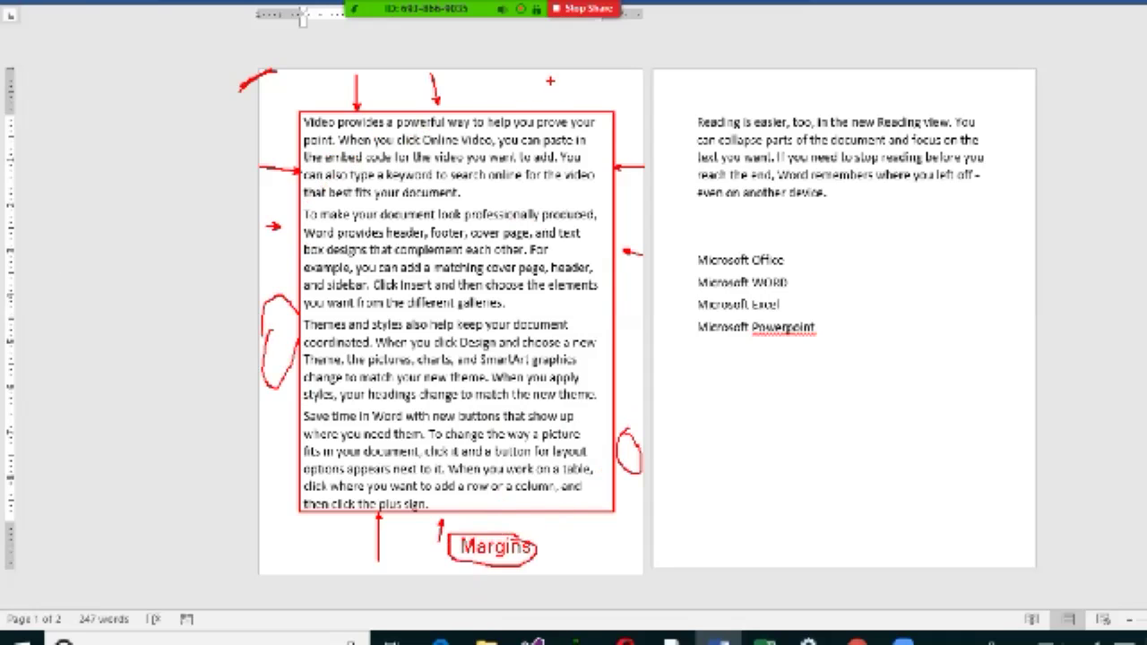
left_click_drag(550, 79, 564, 80)
key("Escape")
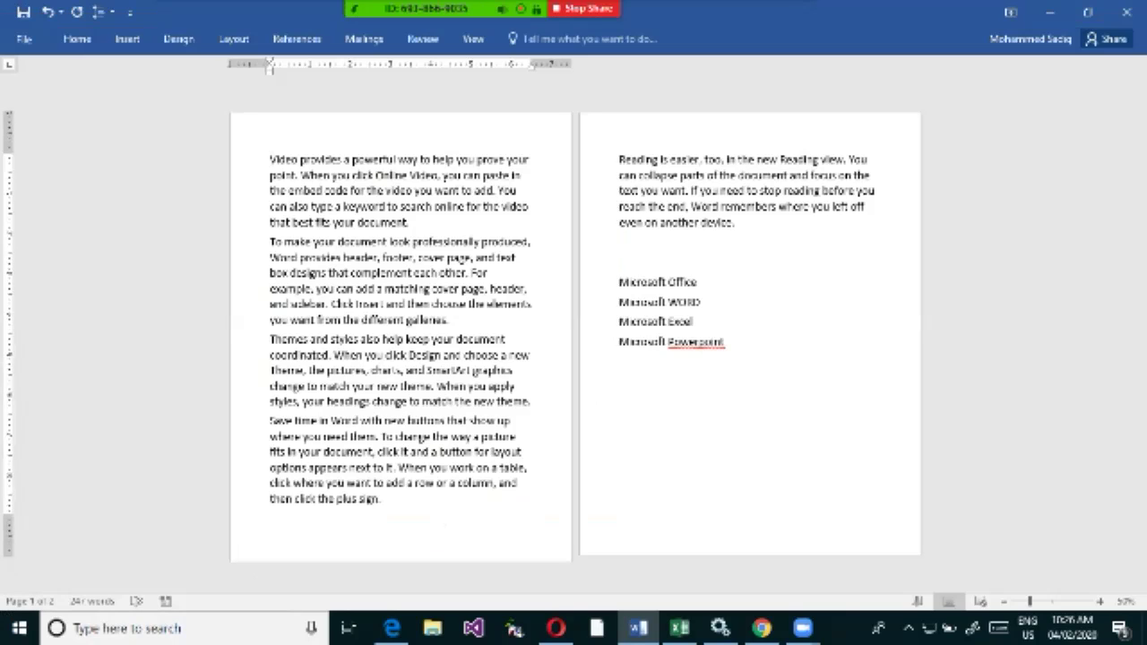
Select the third line of the first paragraph and display the page layout commands.
mouse_move(421, 9)
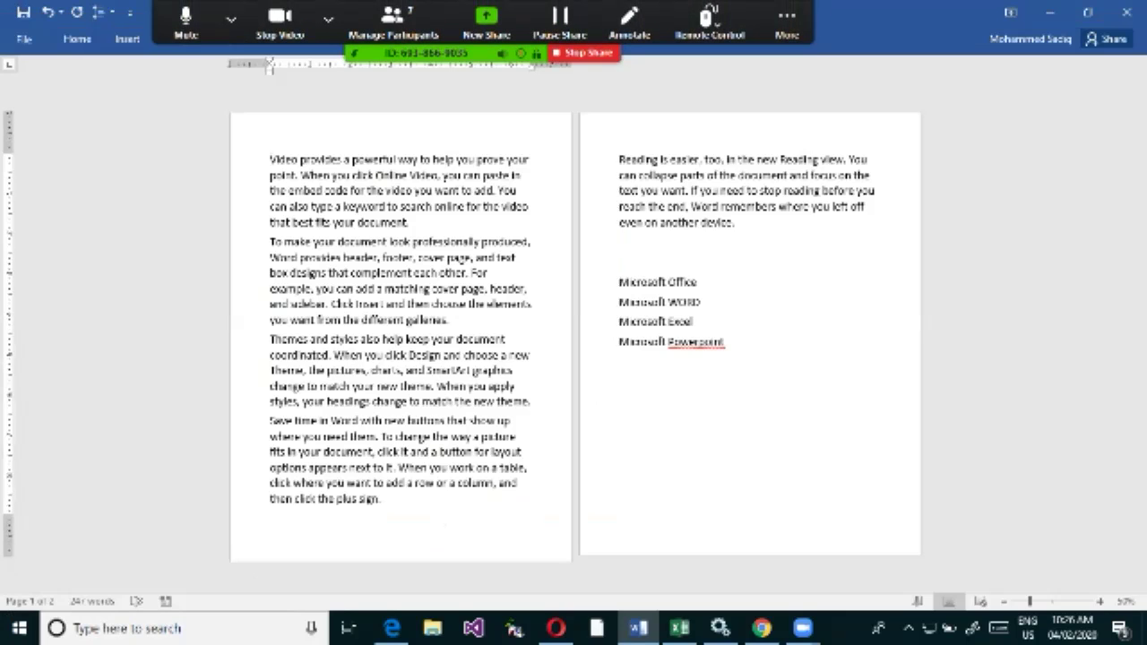
left_click(255, 191)
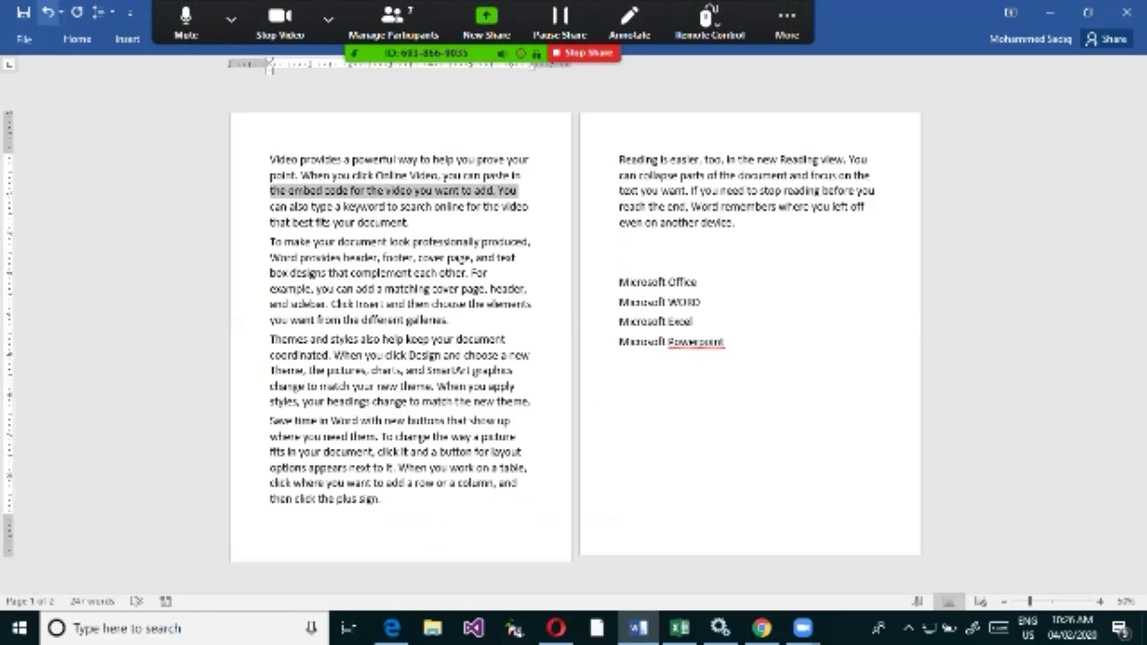
left_click(787, 18)
key("Escape")
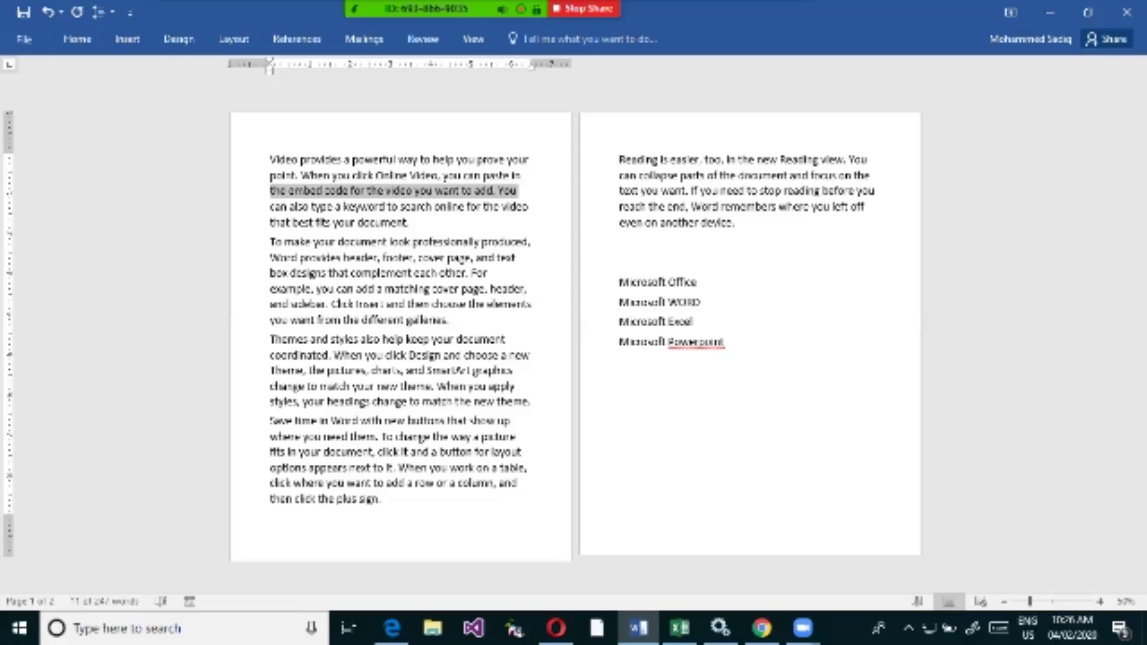
left_click(233, 38)
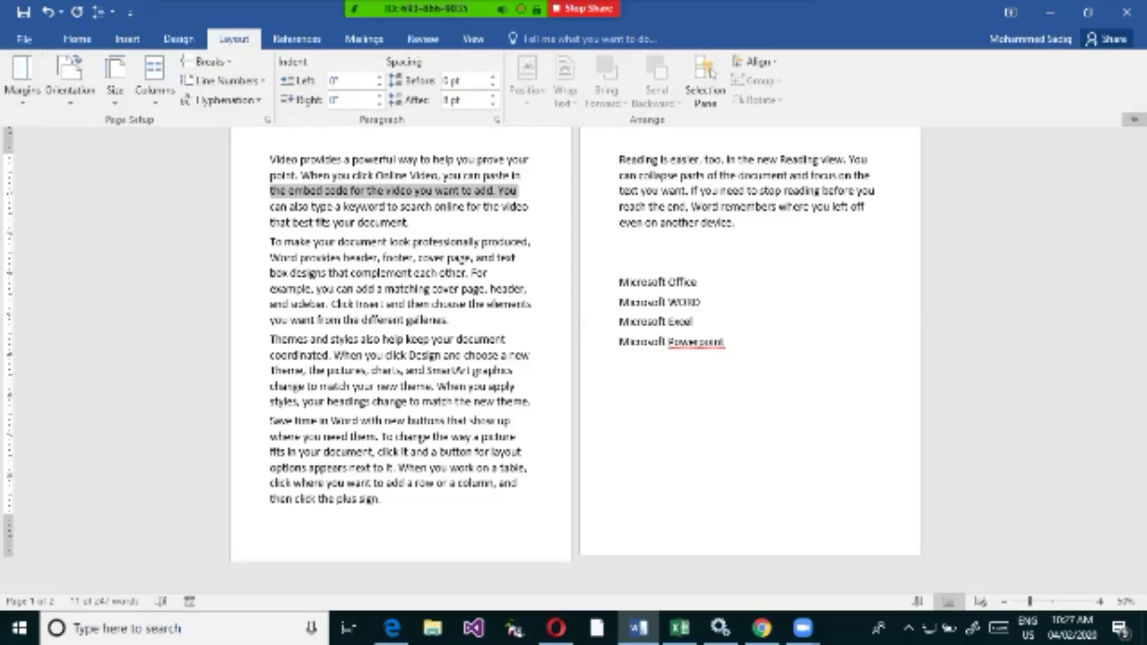
scroll(573, 359, "up", 1)
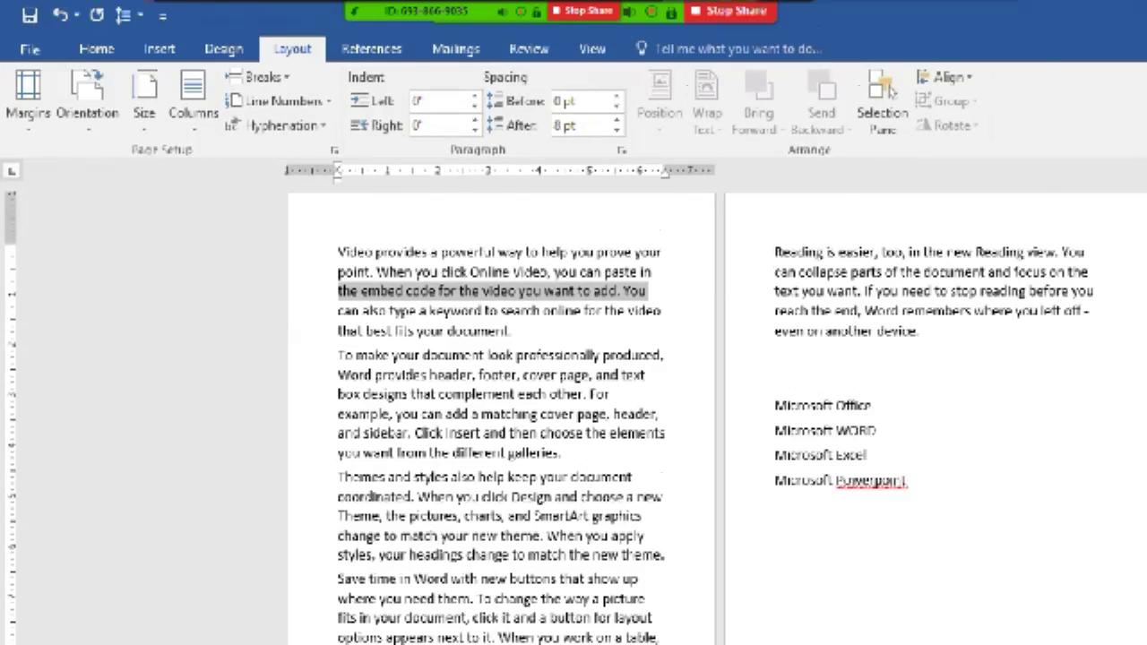
Mark the Layout and Margins commands with red rectangles and clear the annotations.
left_click(787, 15)
key("Escape")
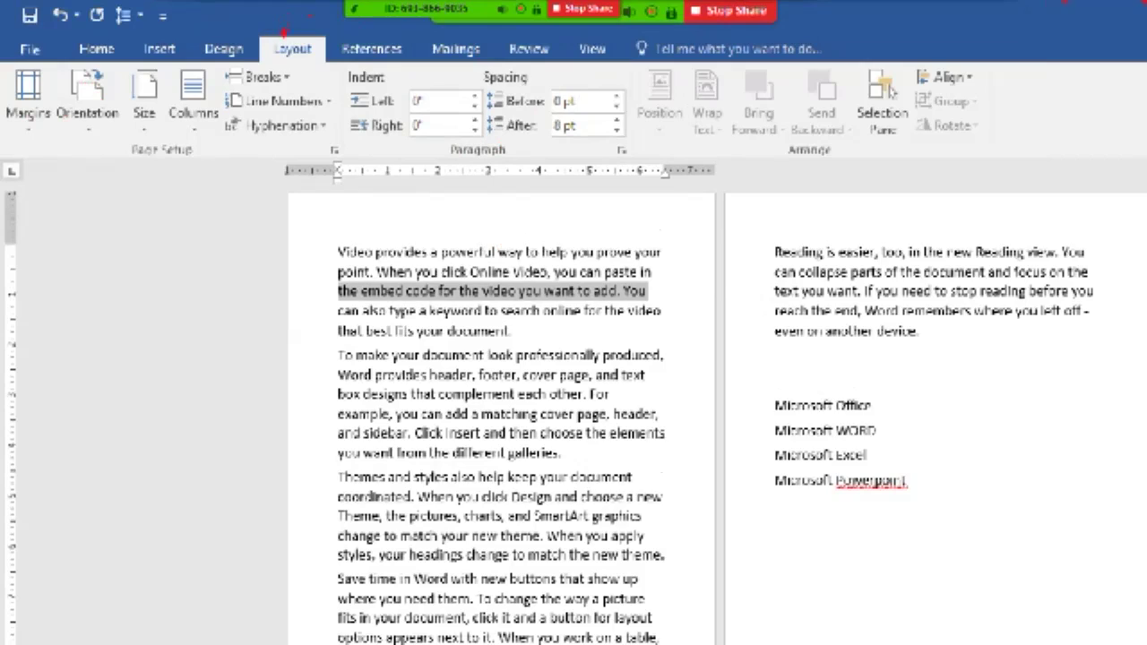
left_click_drag(259, 37, 328, 63)
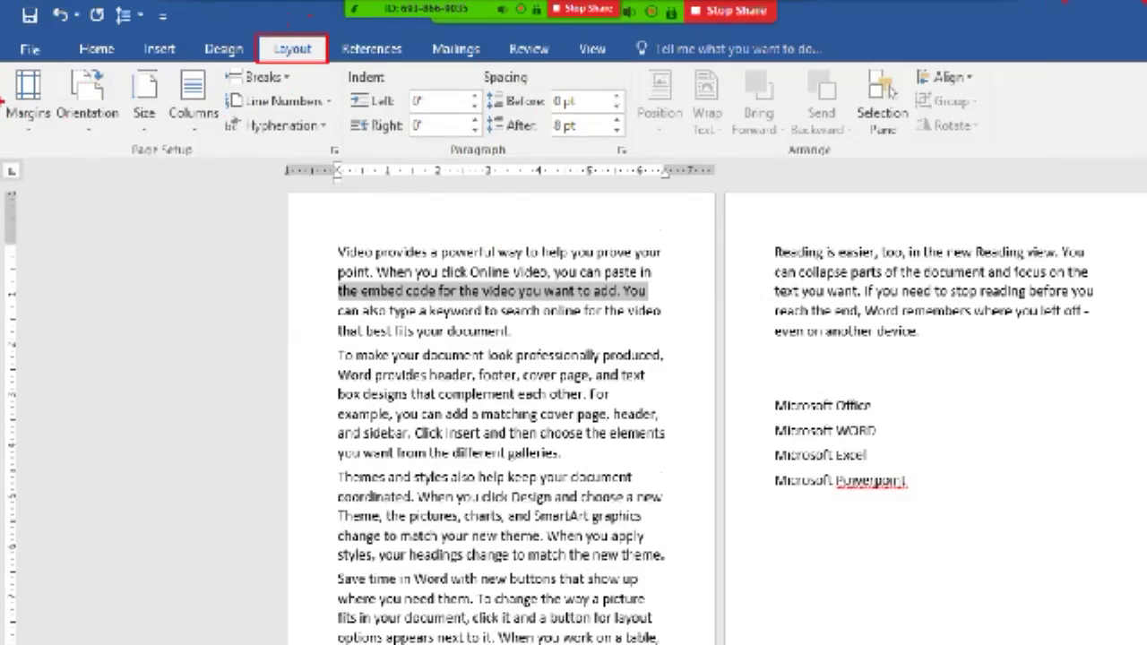
left_click_drag(1, 59, 63, 162)
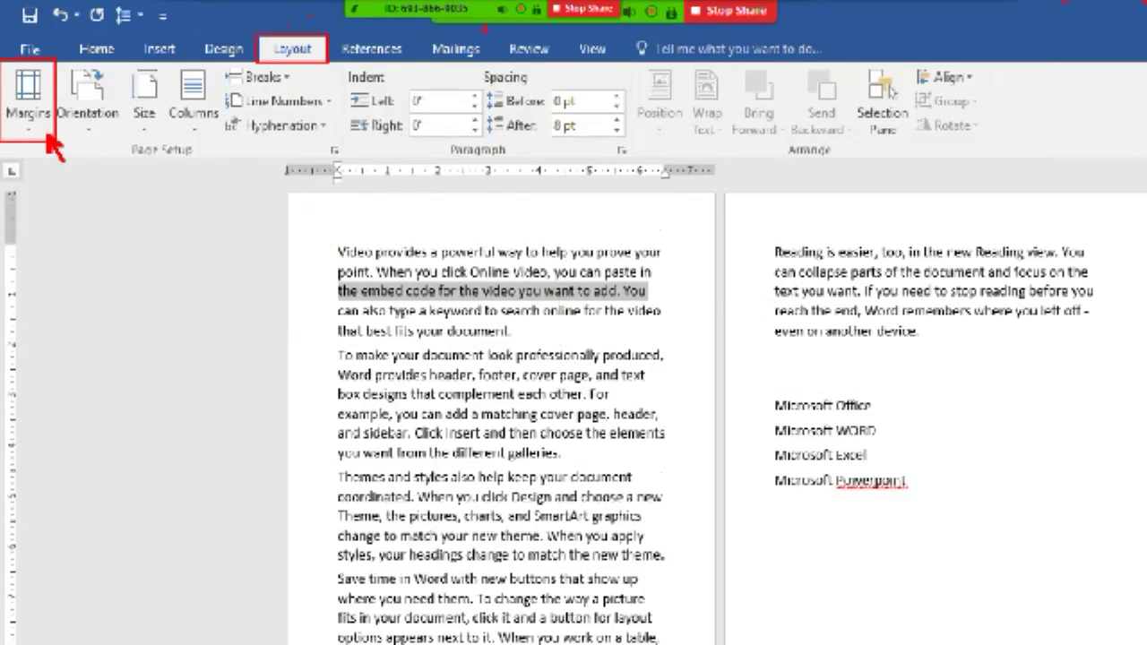
mouse_move(394, 11)
key("Escape")
left_click(328, 17)
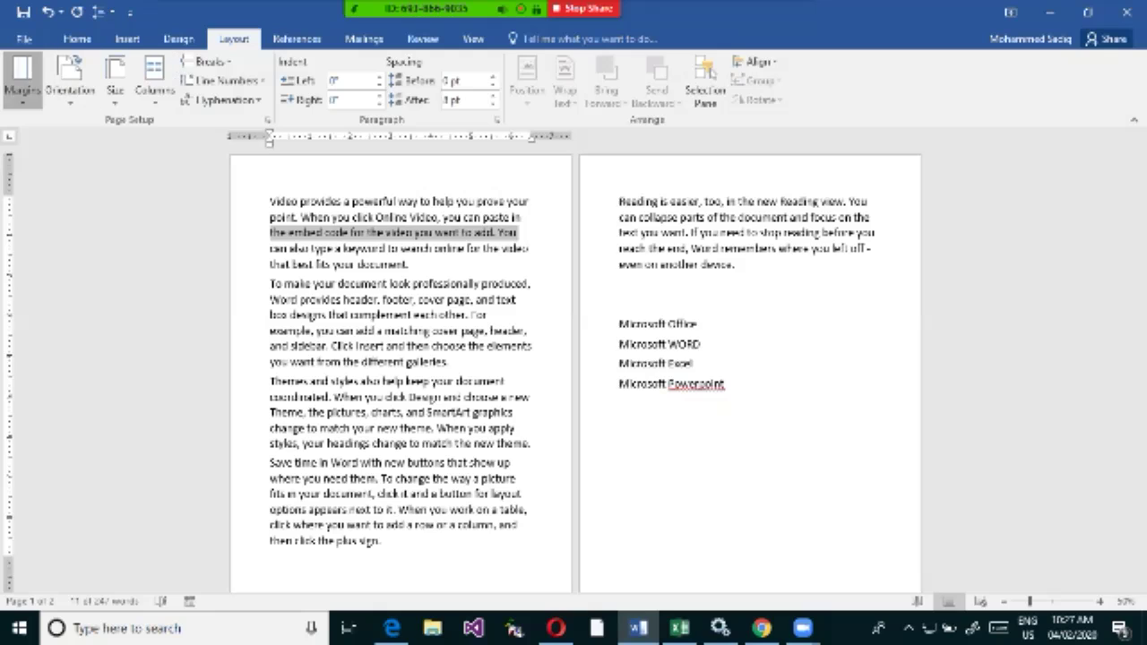
Apply the Normal margin preset to the document and switch it to the Narrow preset with 0.5" on all sides.
left_click(23, 78)
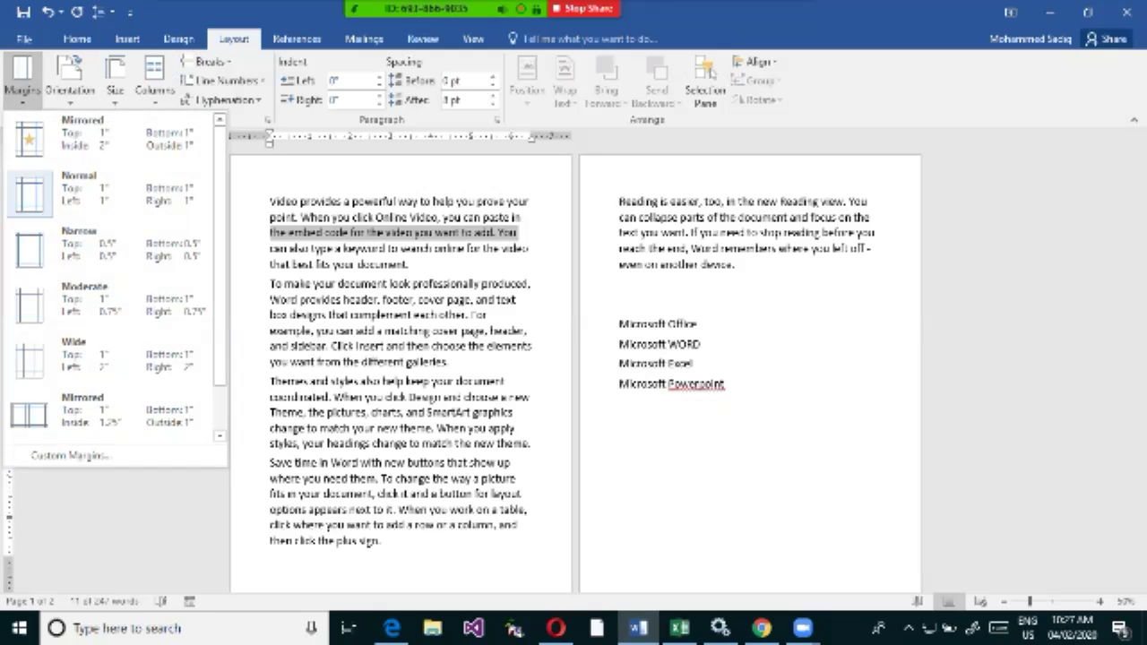
left_click(108, 188)
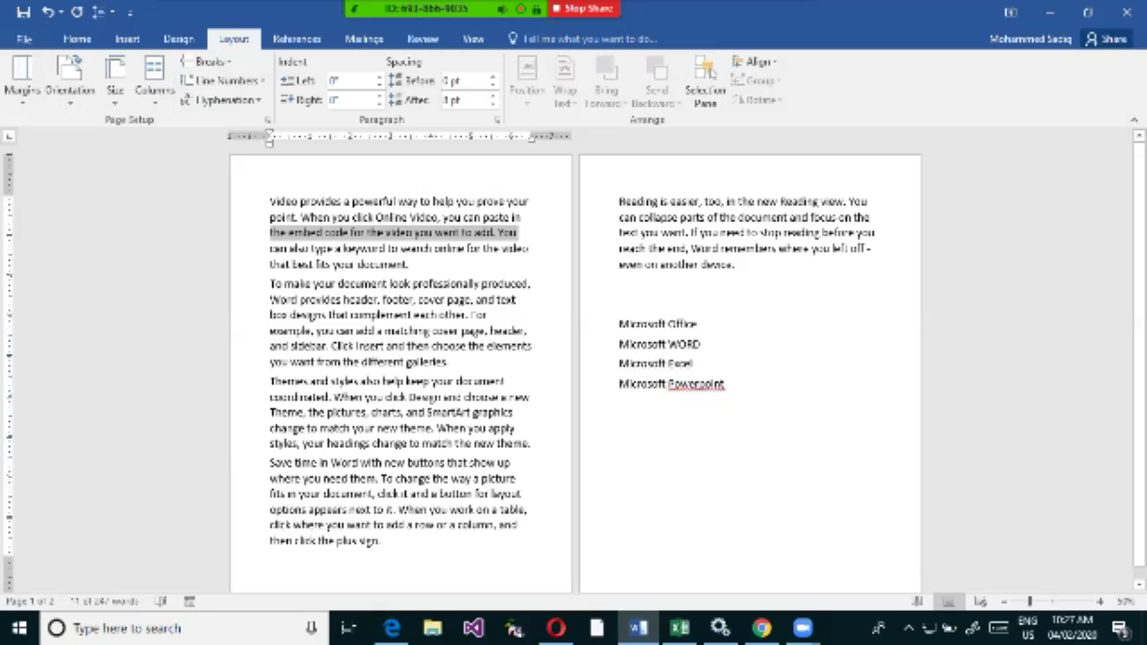
left_click(22, 79)
left_click(107, 248)
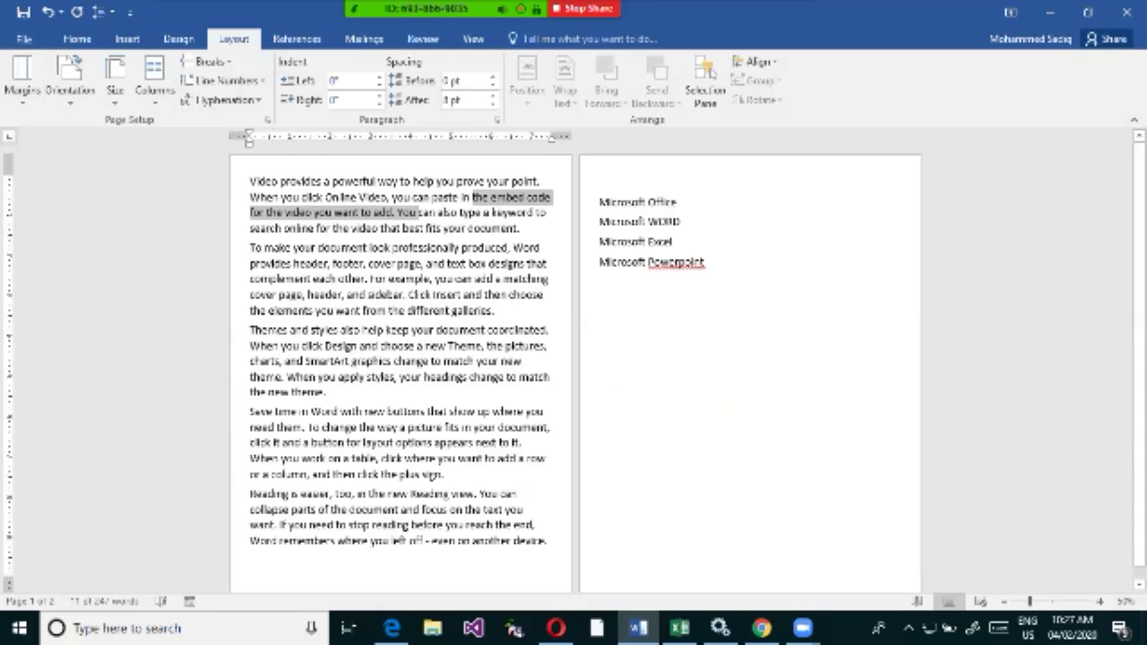
Apply the Wide margin preset with 2" side margins to the document.
left_click(23, 79)
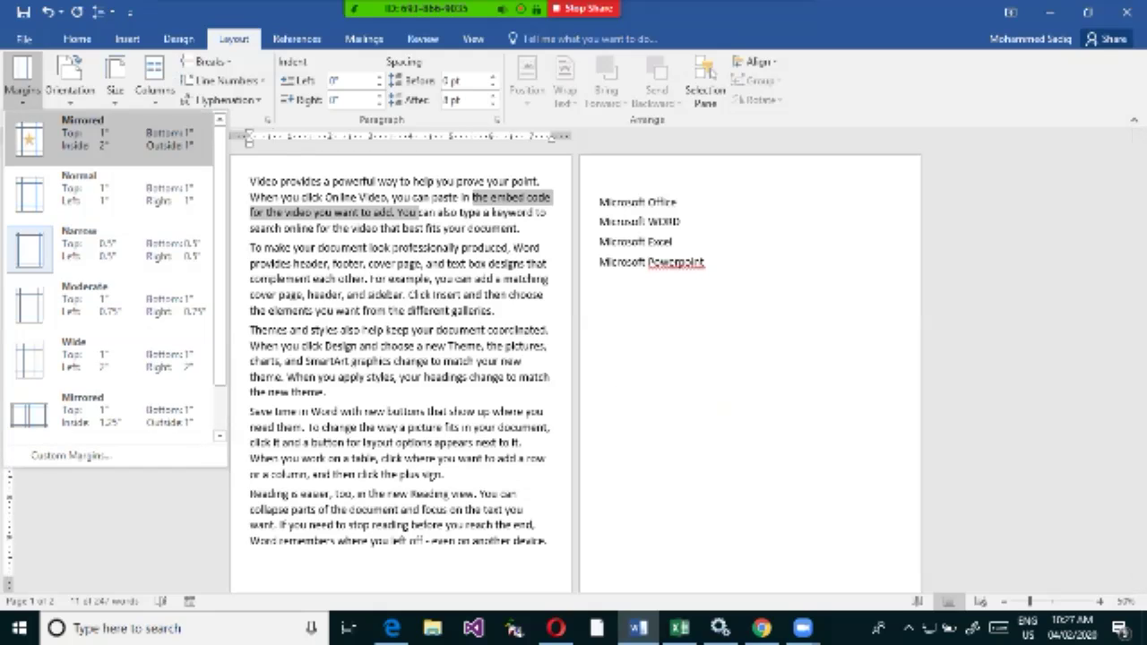
left_click(107, 354)
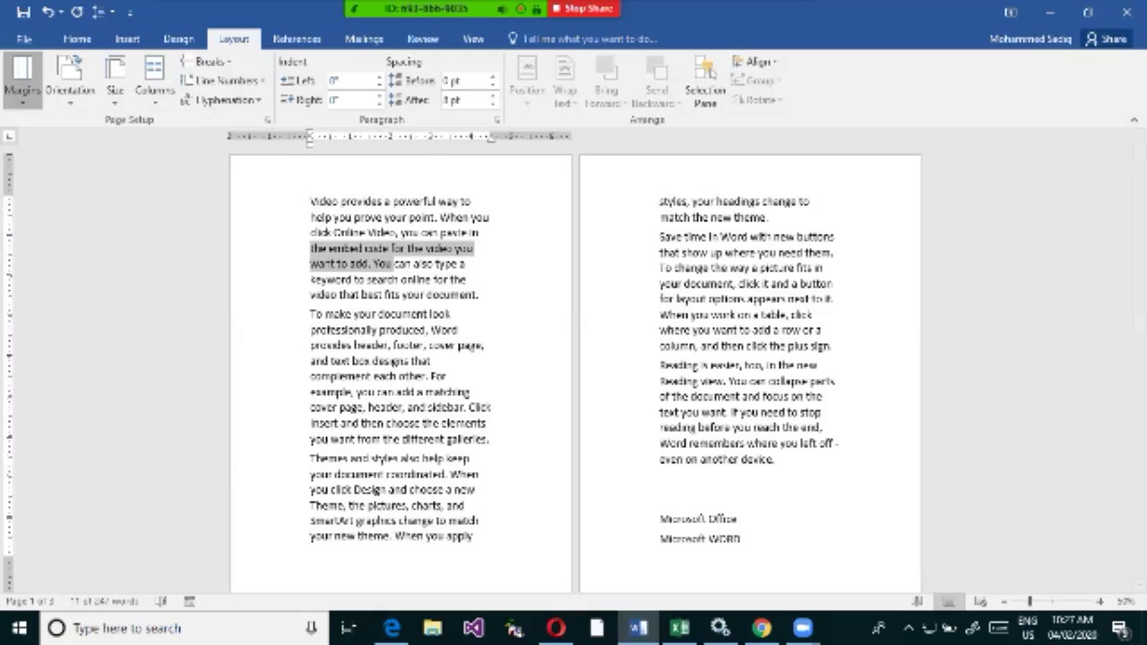
Set the document's margins to the Normal preset with 1" on all sides.
left_click(22, 79)
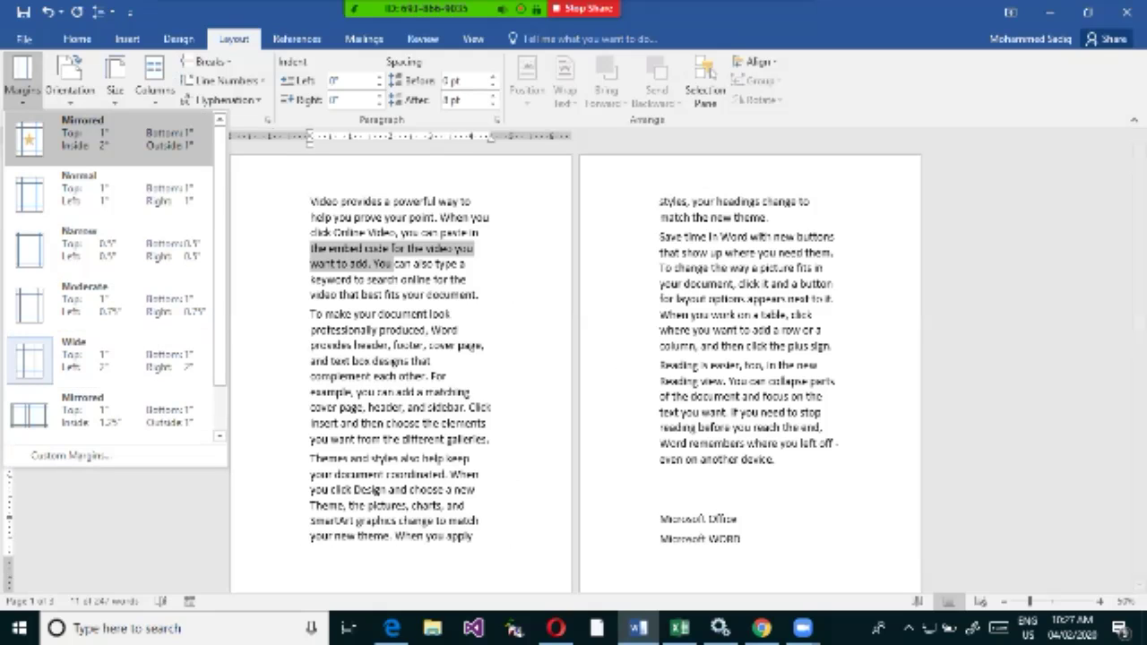
left_click(108, 188)
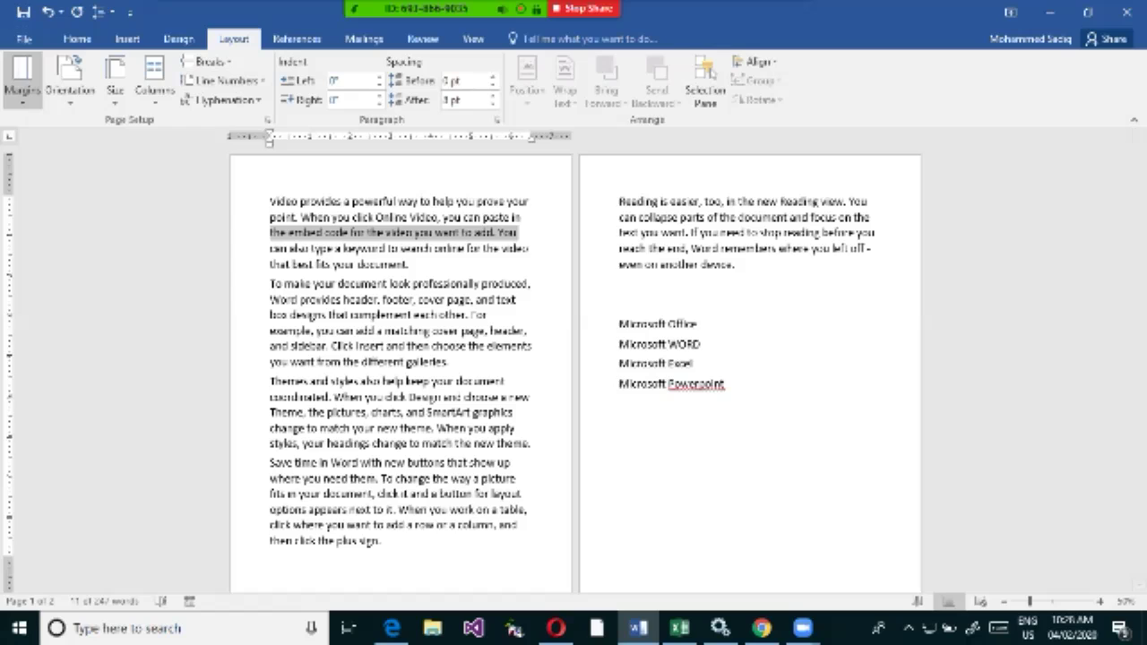
left_click(23, 79)
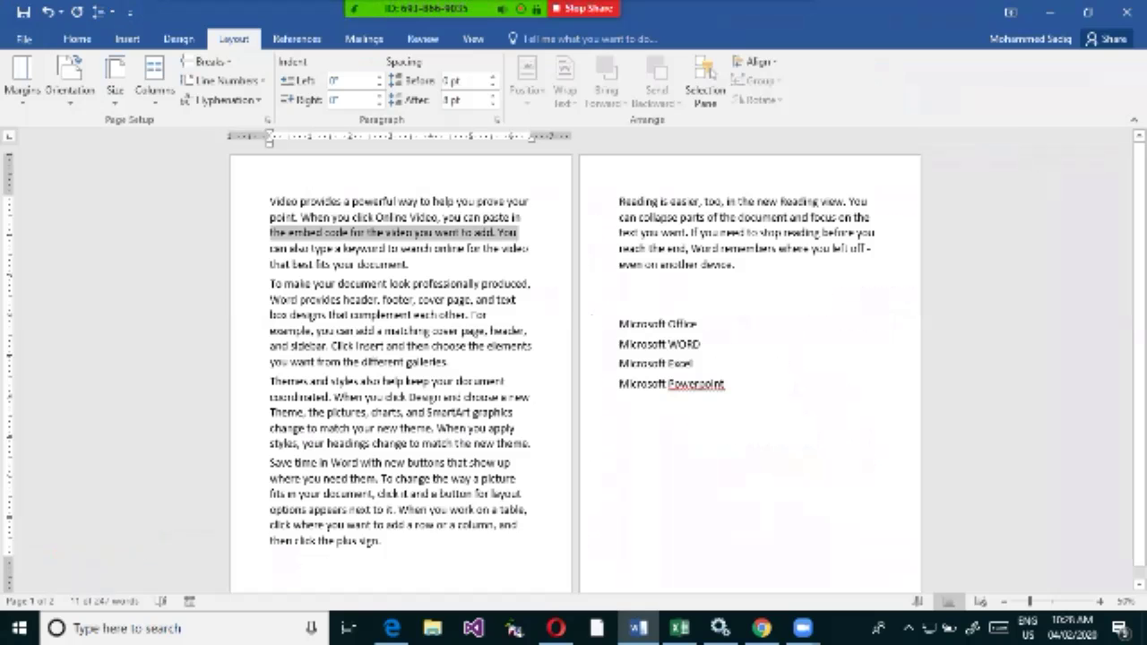
Open the custom margins settings, move the dialog beside the first page, and mark the Top, Bottom, Left and Right values with red rectangles.
left_click(22, 79)
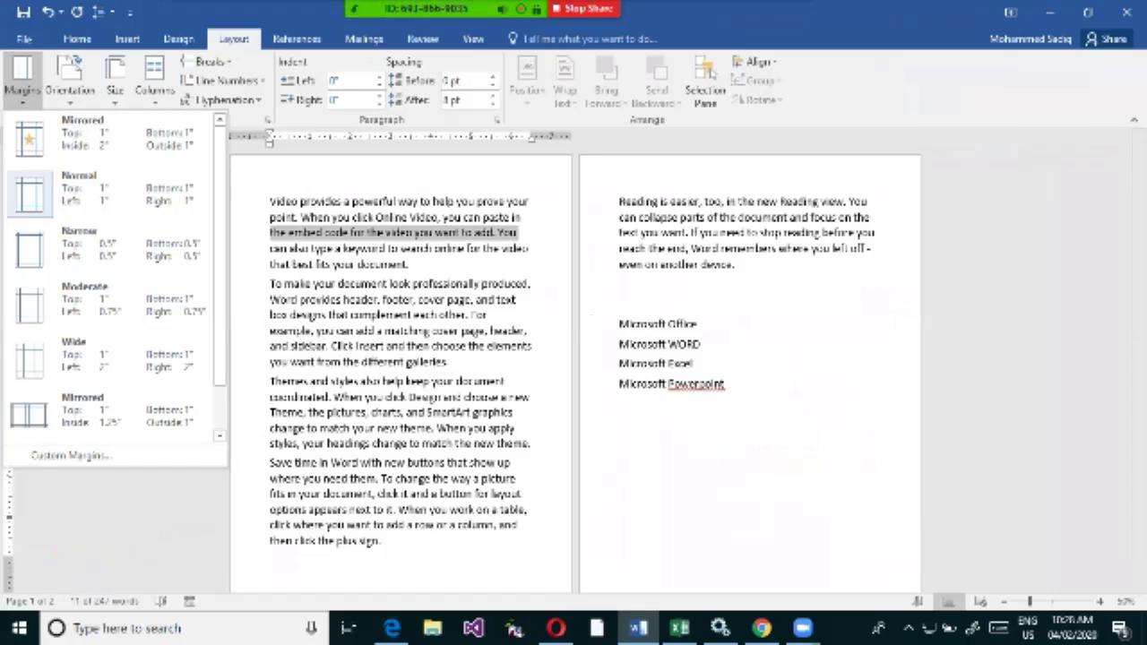
left_click(71, 455)
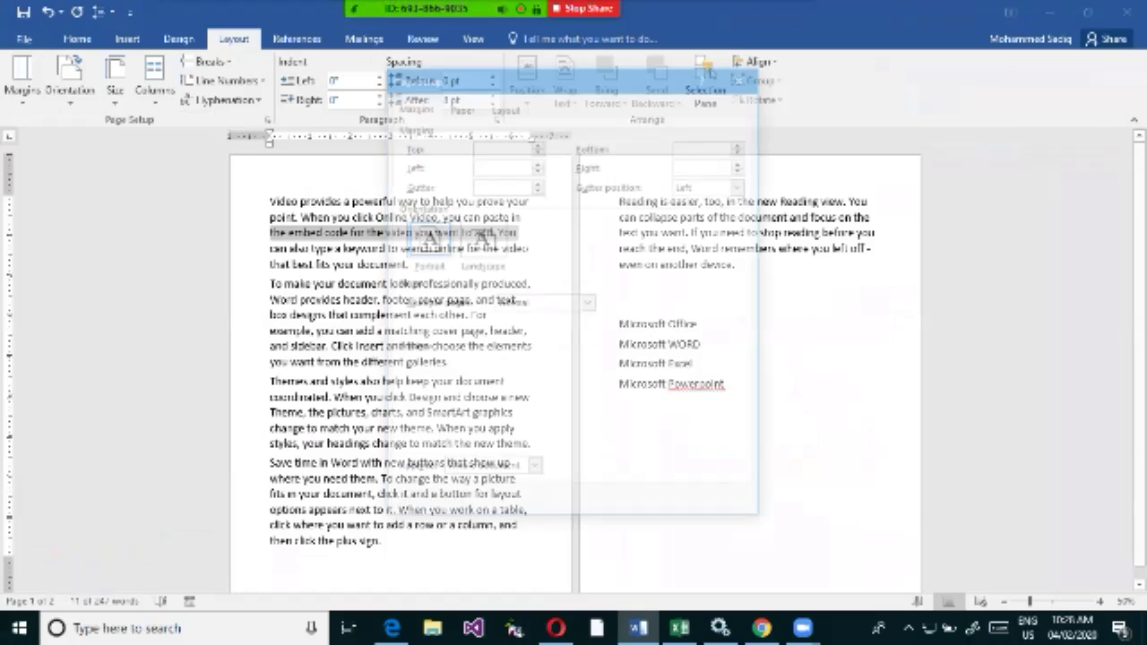
left_click_drag(570, 77, 776, 183)
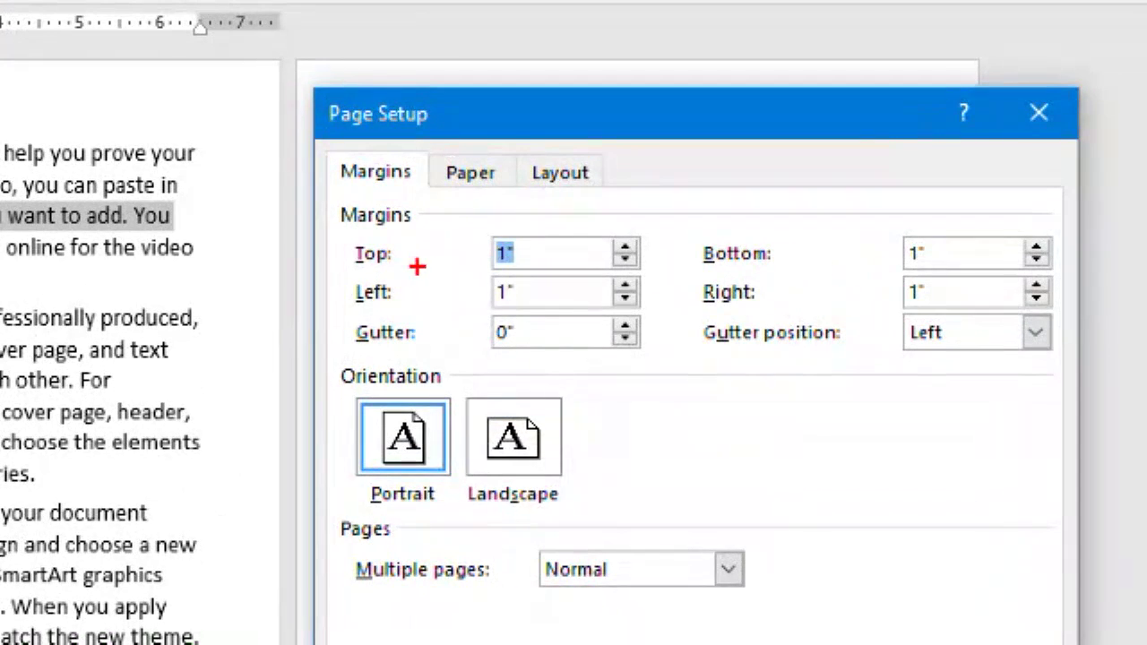
left_click_drag(469, 235, 581, 270)
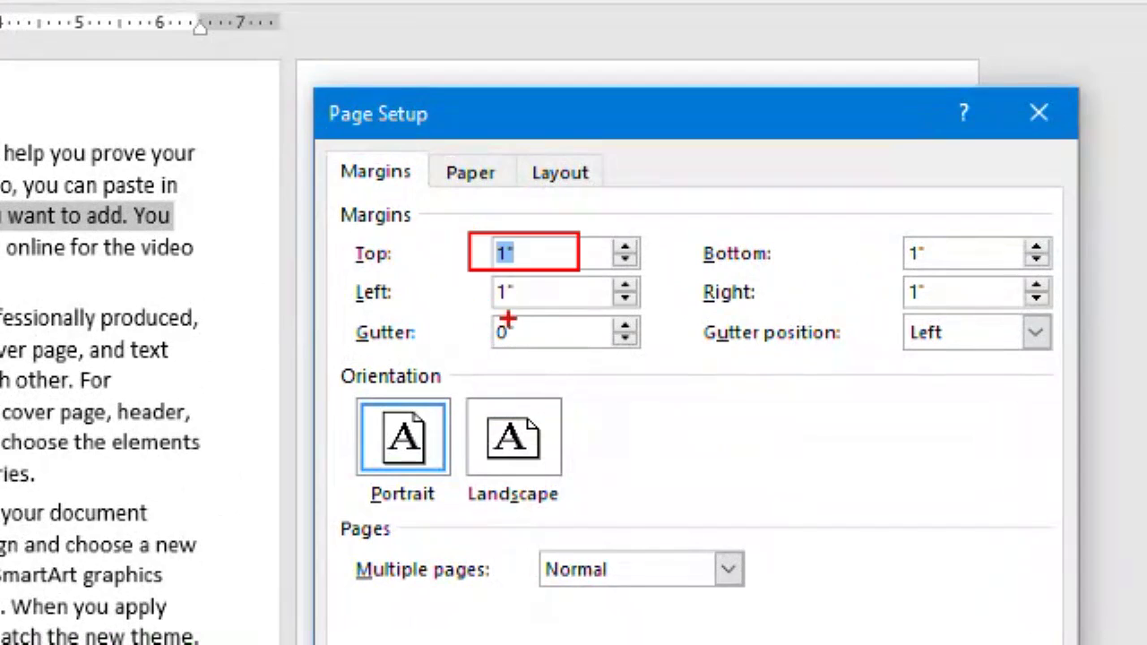
left_click_drag(885, 234, 988, 267)
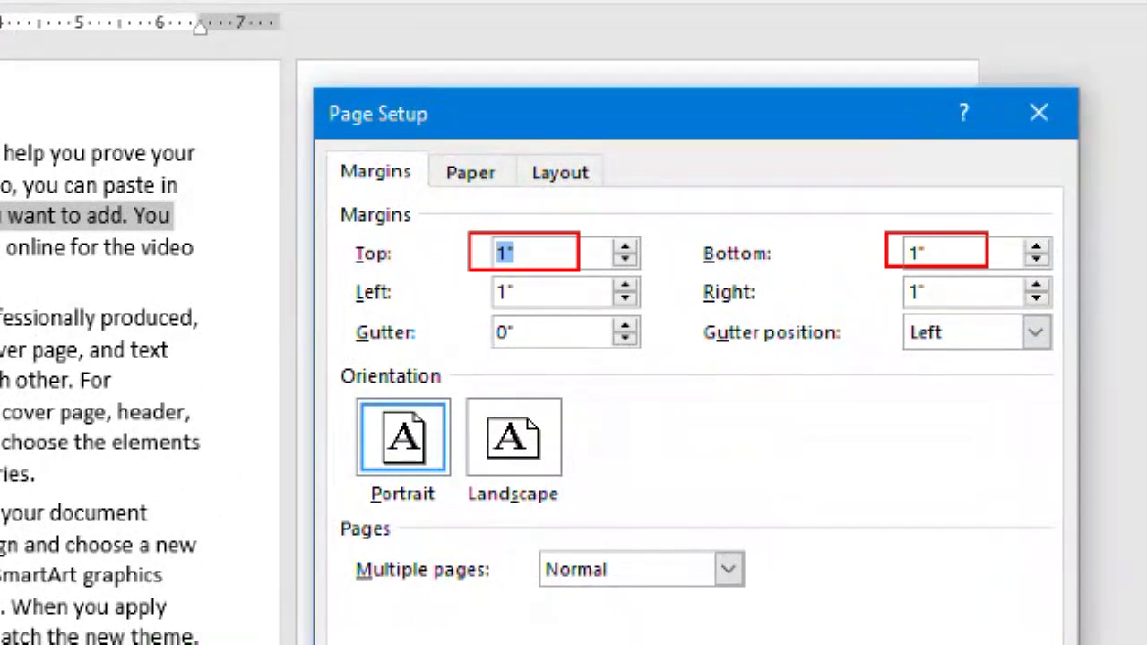
left_click_drag(478, 282, 566, 304)
mouse_move(886, 275)
left_mouse_down()
mouse_move(972, 314)
mouse_move(960, 311)
left_mouse_up()
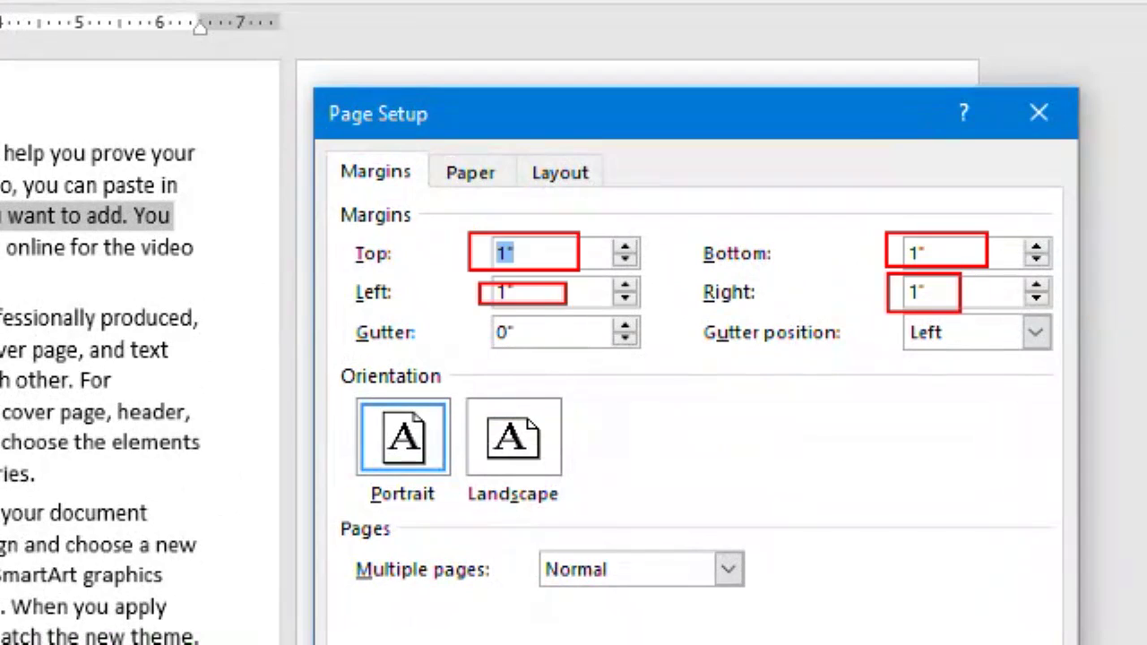
Mark the four margins of the first page with red arrows and clear all annotations.
left_click_drag(206, 249, 280, 249)
left_click_drag(148, 134, 151, 76)
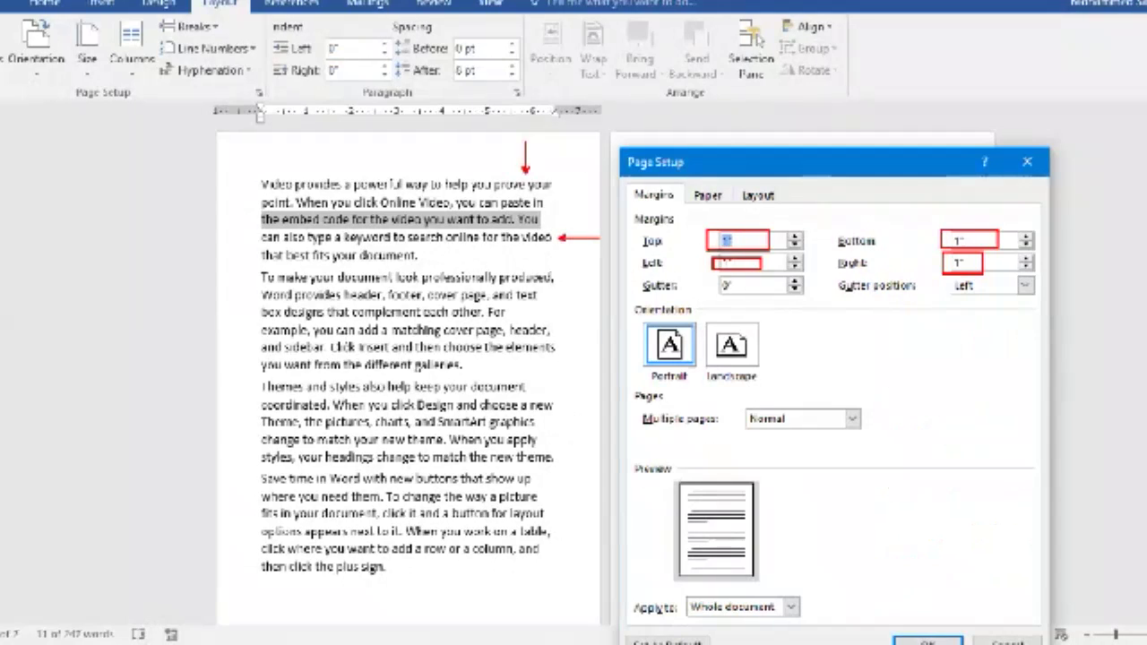
left_click_drag(264, 349, 222, 344)
left_click_drag(367, 584, 367, 624)
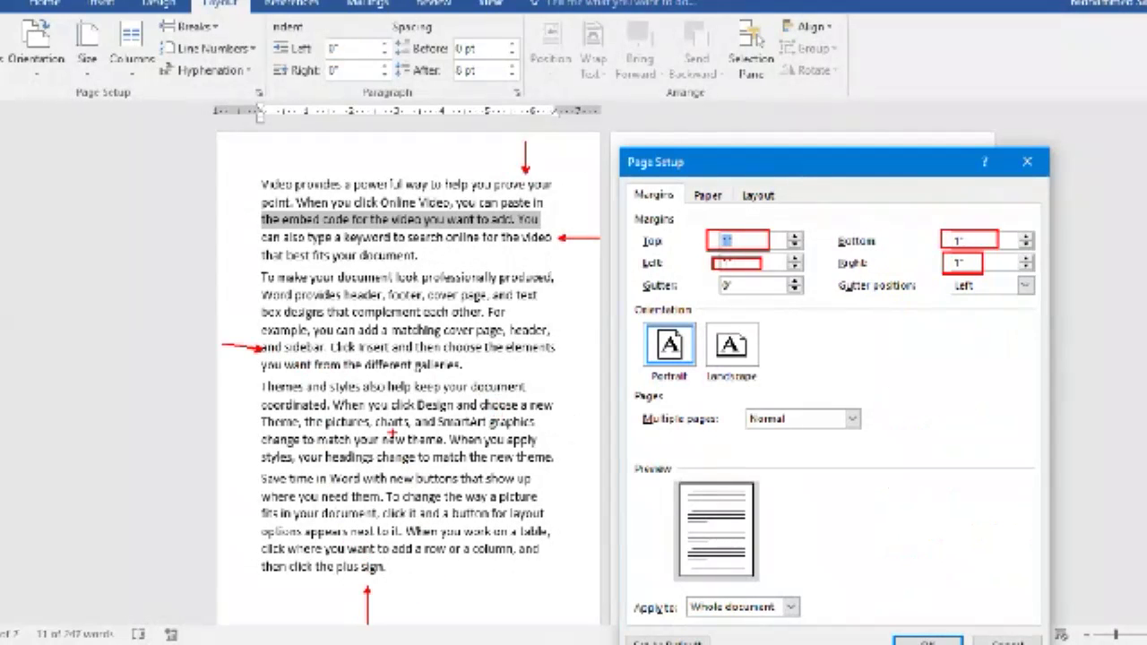
key("Escape")
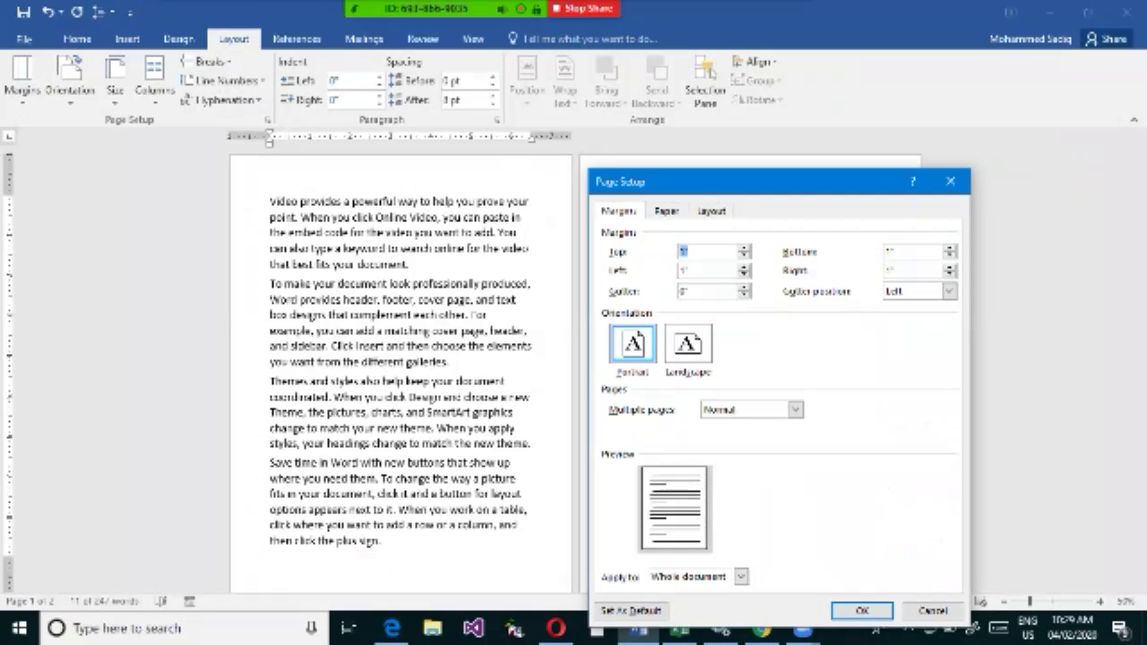
Set the top margin to 1.5" and apply it to the whole document.
left_click(688, 251)
type(".1")
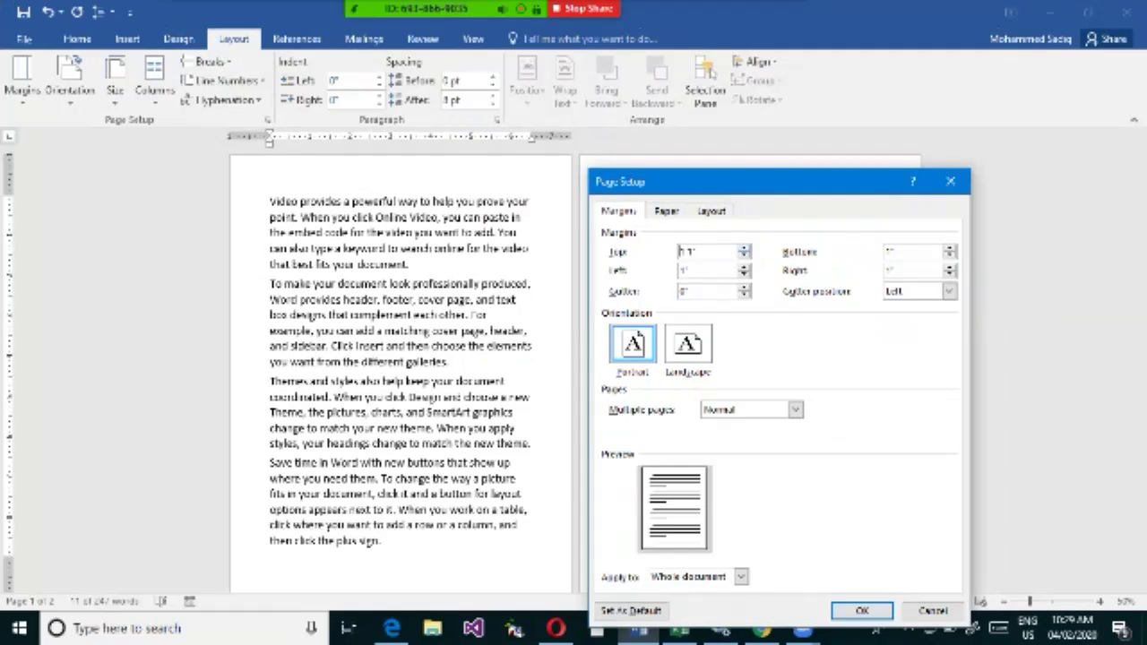
left_click(743, 247)
left_click(744, 247)
left_click(743, 247)
left_click(743, 247)
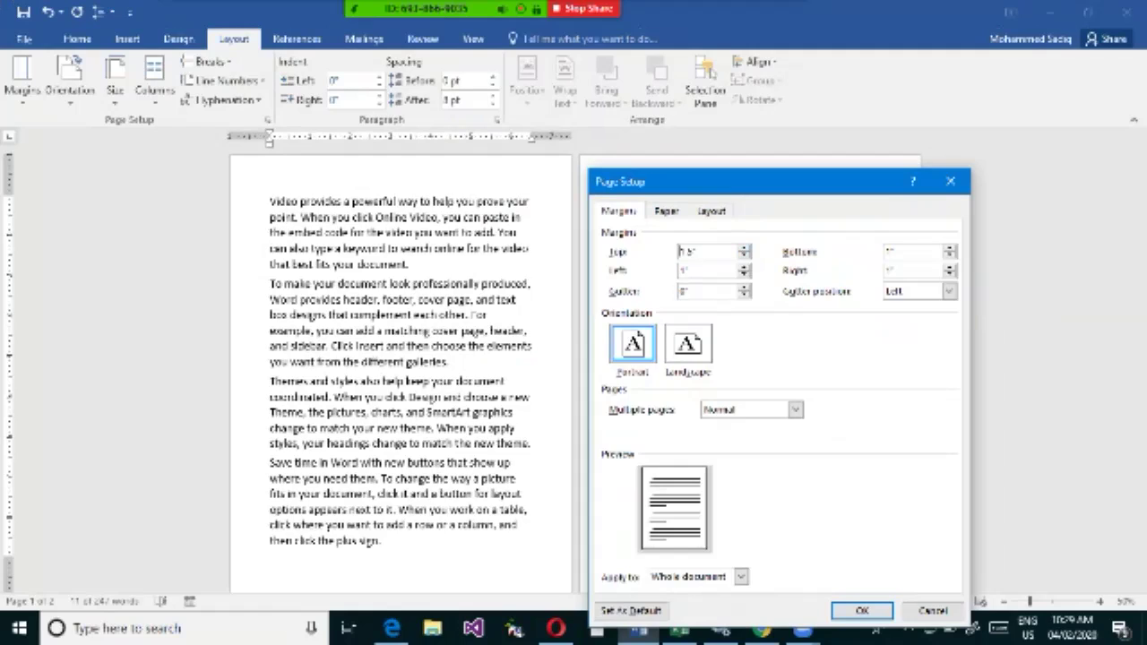
double_click(697, 251)
left_click(862, 611)
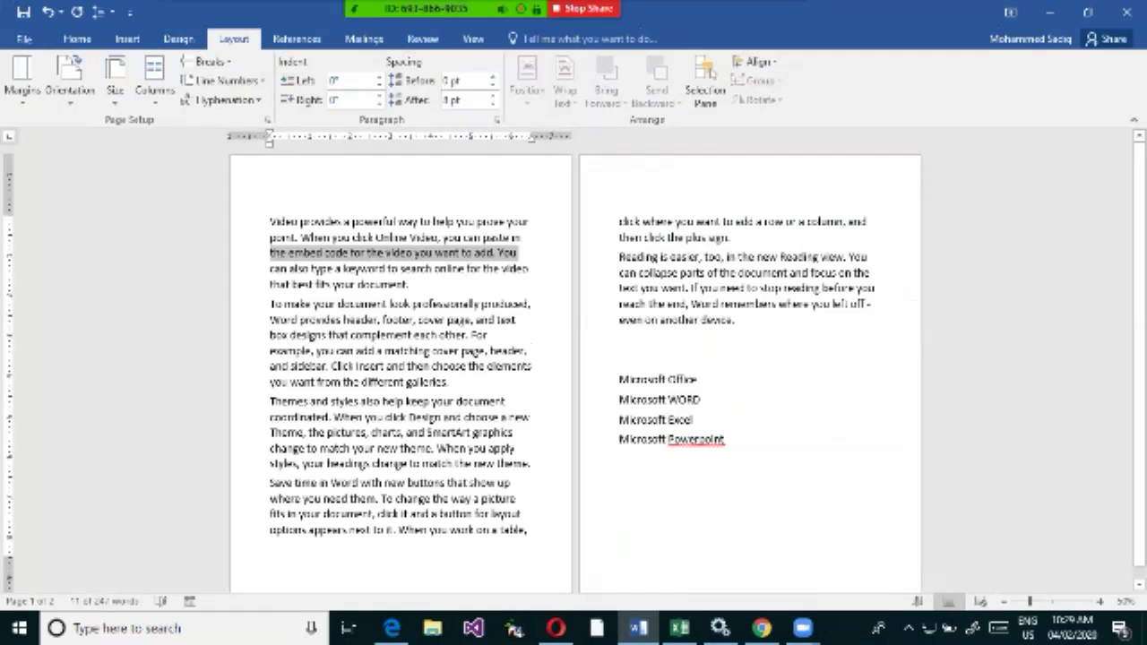
Mark the first page's top margin with red and blue rectangles and a red arrow, and clear the annotations.
scroll(573, 371, "up", 4)
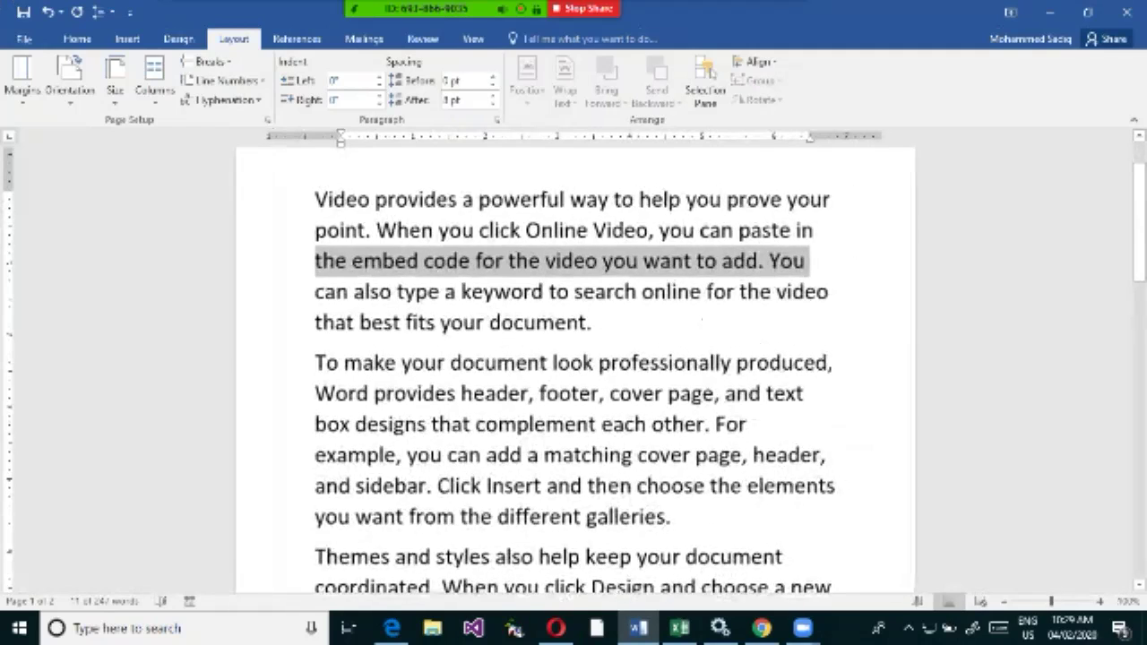
scroll(573, 368, "up", 1)
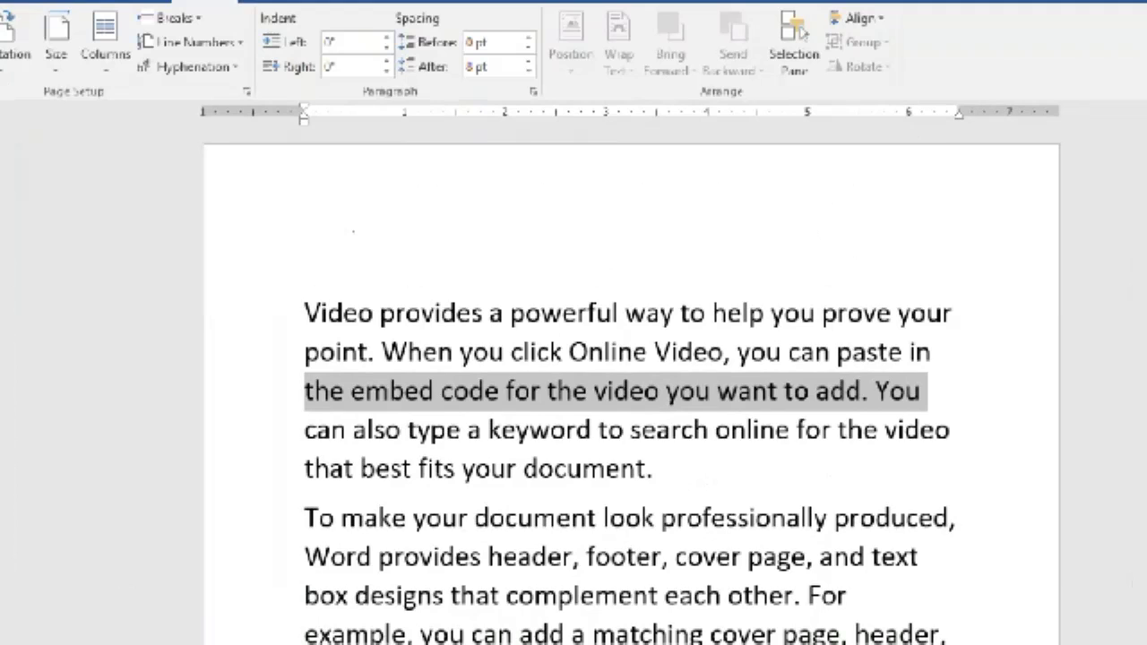
mouse_move(304, 237)
left_mouse_down()
mouse_move(690, 278)
mouse_move(817, 257)
left_mouse_up()
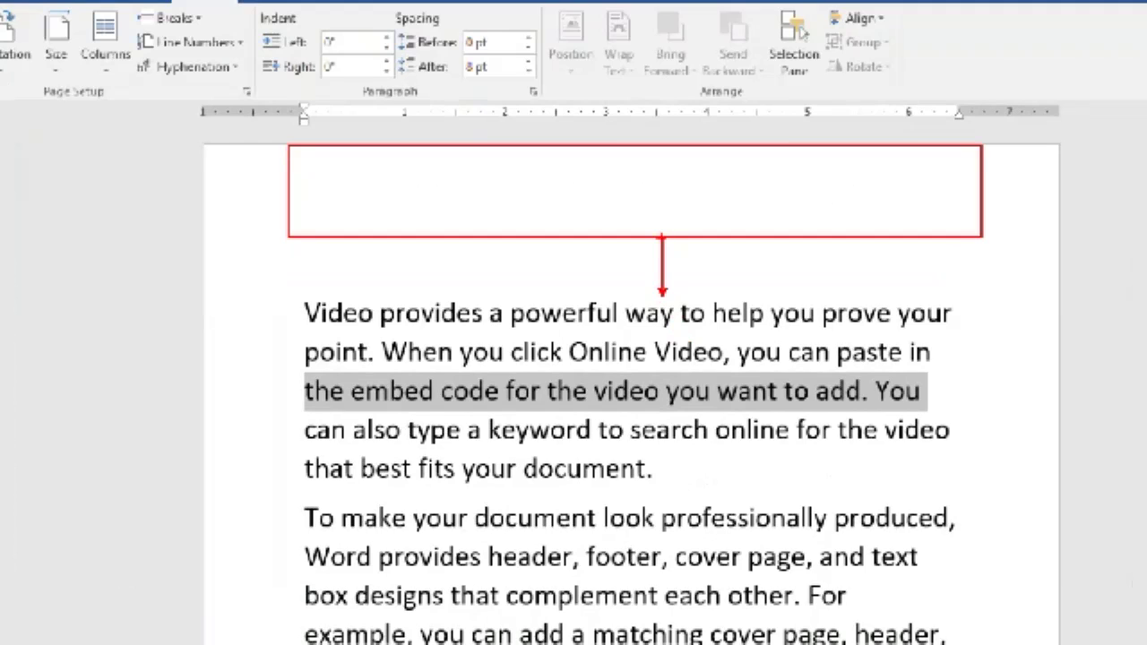
mouse_move(288, 141)
left_mouse_down()
mouse_move(545, 282)
mouse_move(1035, 314)
mouse_move(1011, 301)
left_mouse_up()
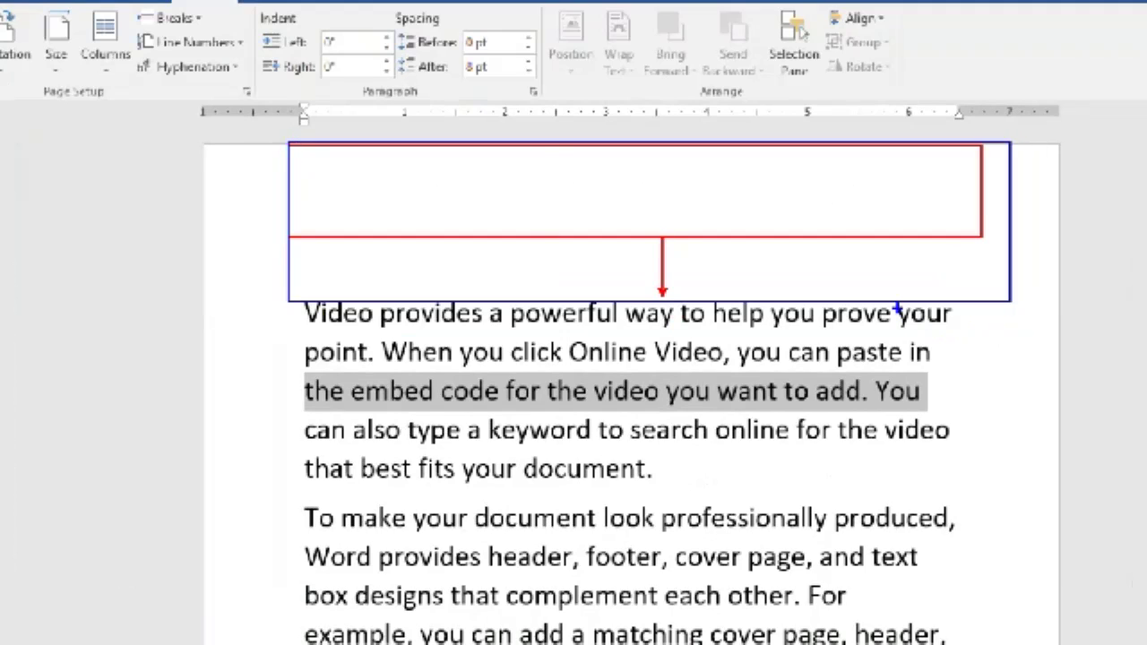
key("Escape")
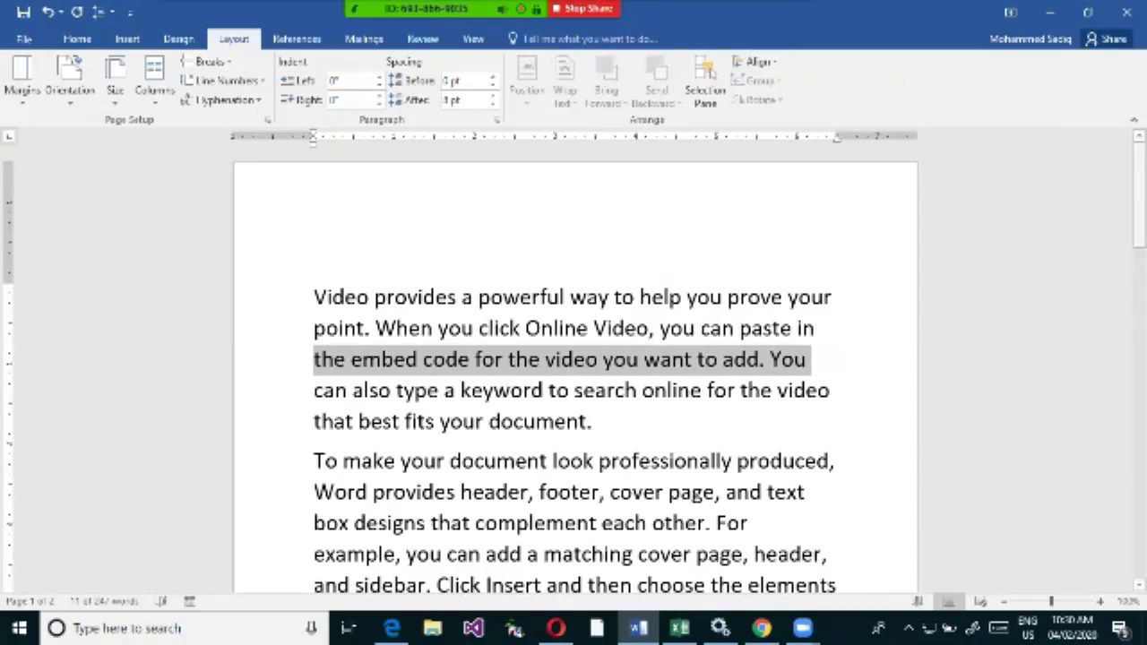
left_click(787, 23)
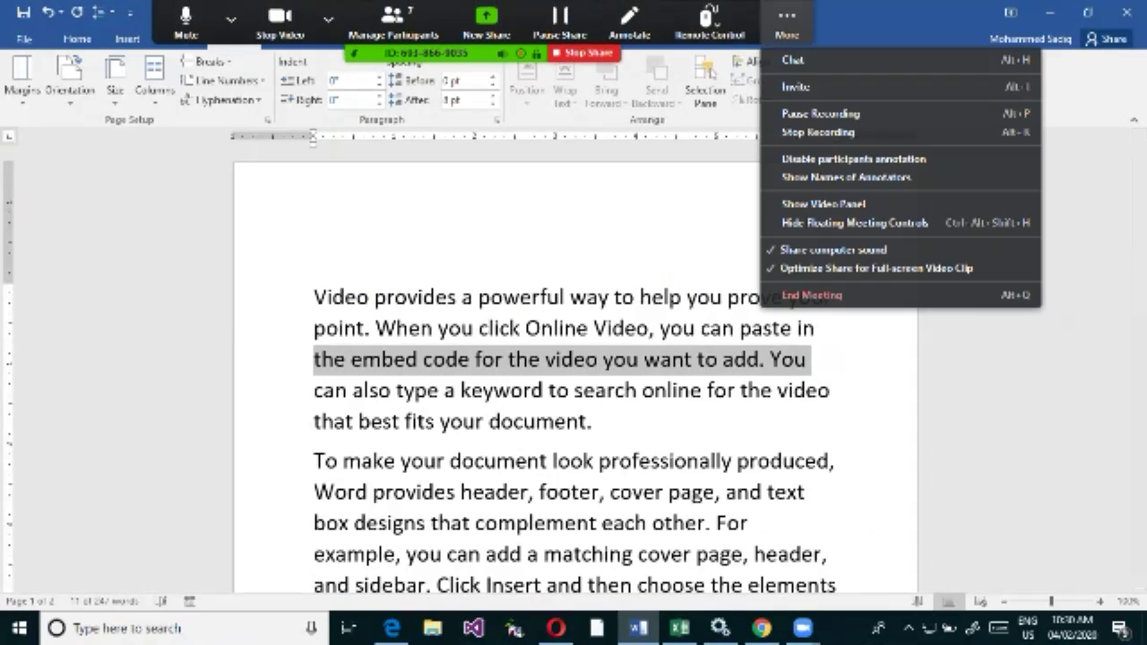
key("Escape")
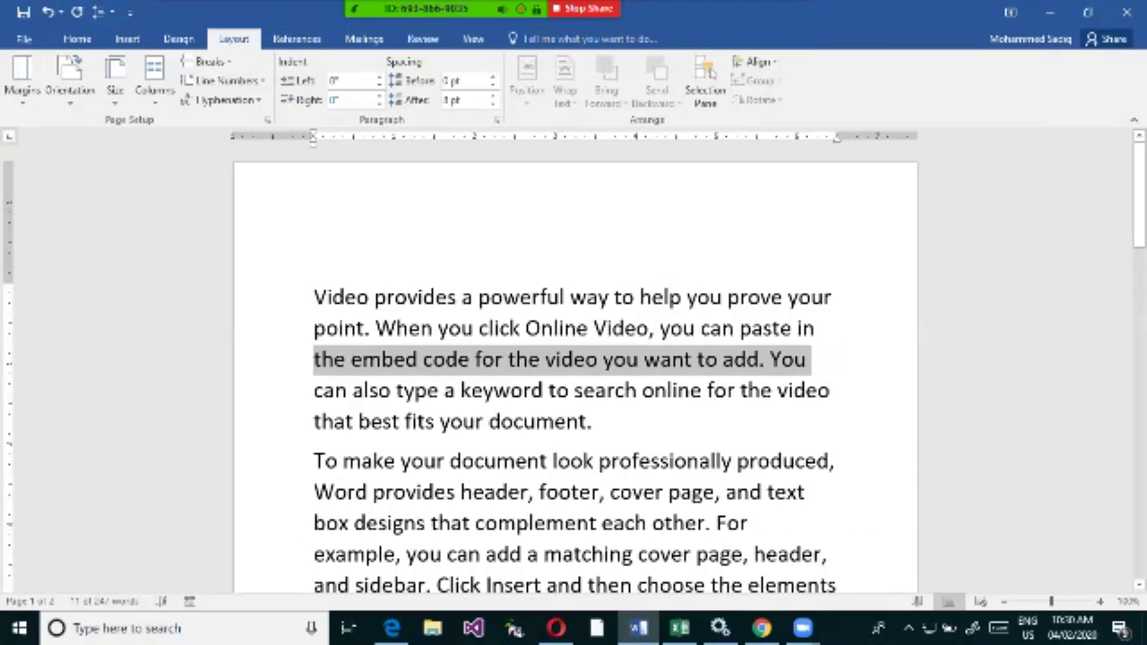
Set the whole document's bottom margin to 1.5" and its left and right margins to 1.2", and review both pages.
left_click_drag(313, 297, 460, 410)
scroll(460, 411, "up", 1)
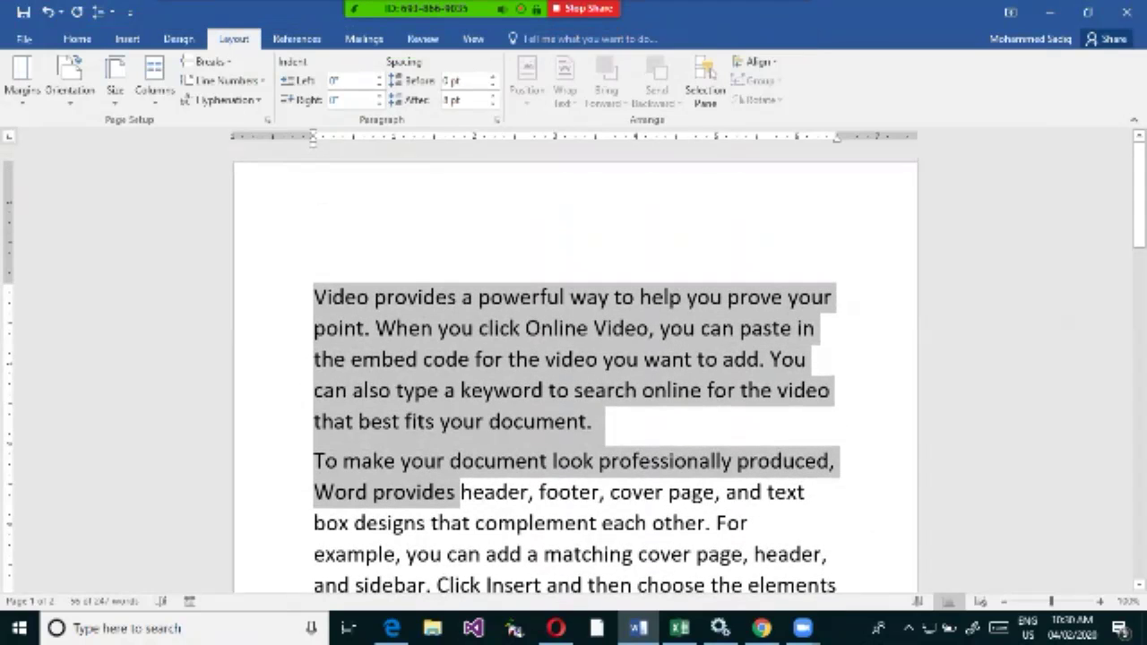
left_click(22, 79)
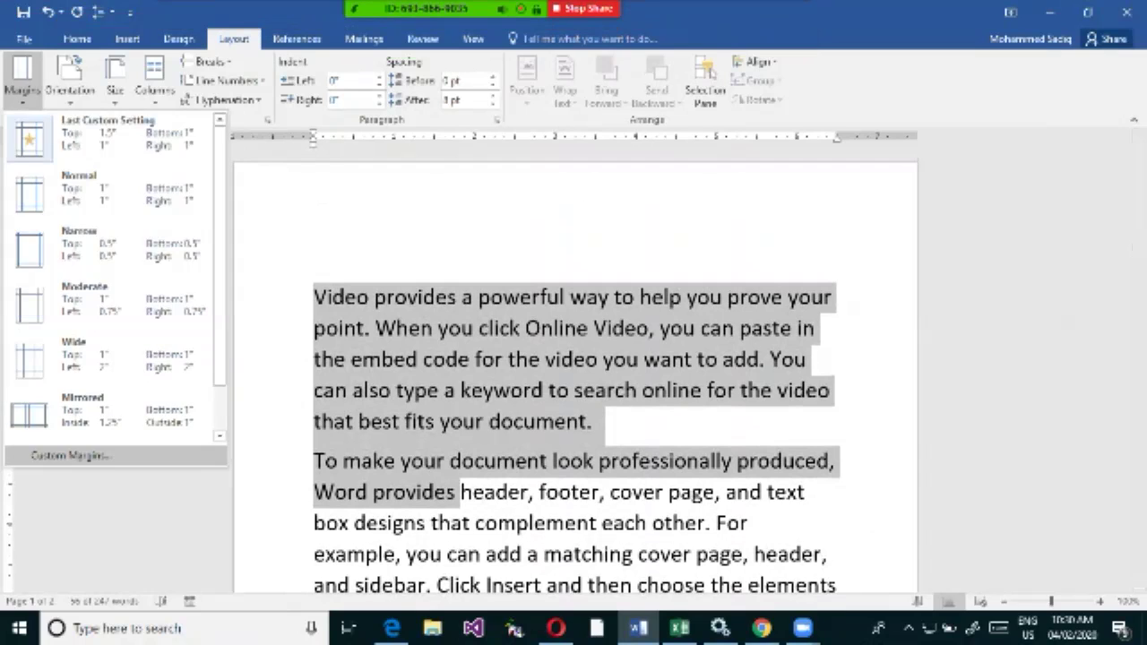
left_click(69, 455)
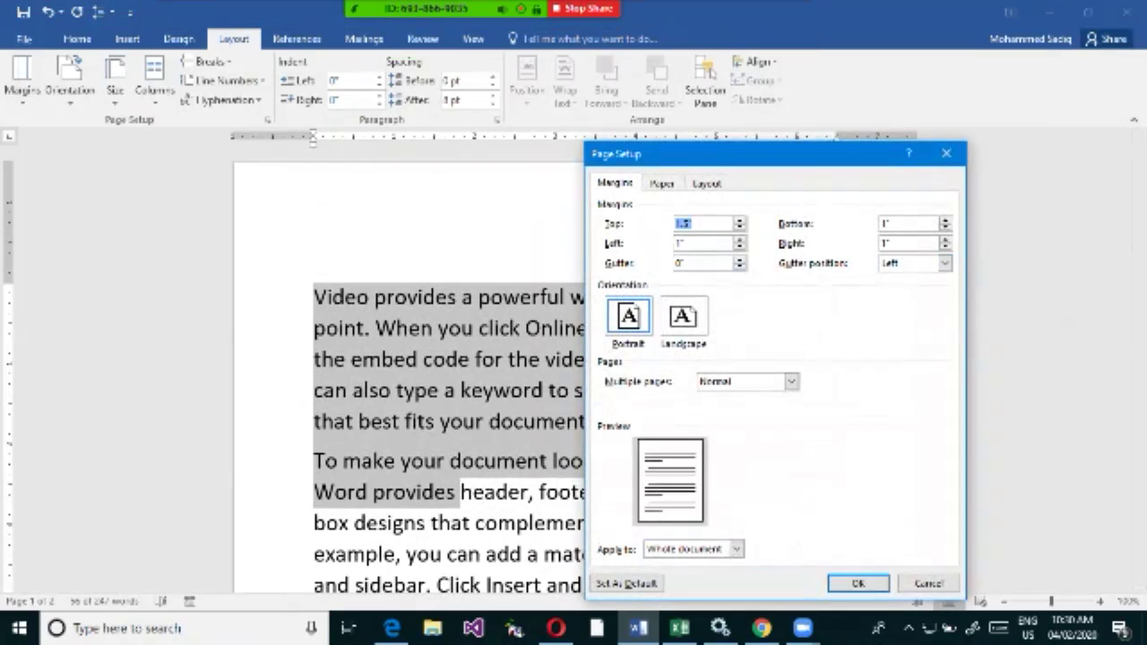
left_click(684, 243)
type(".2")
left_click(944, 238)
type(".2")
key("Up")
left_click(944, 239)
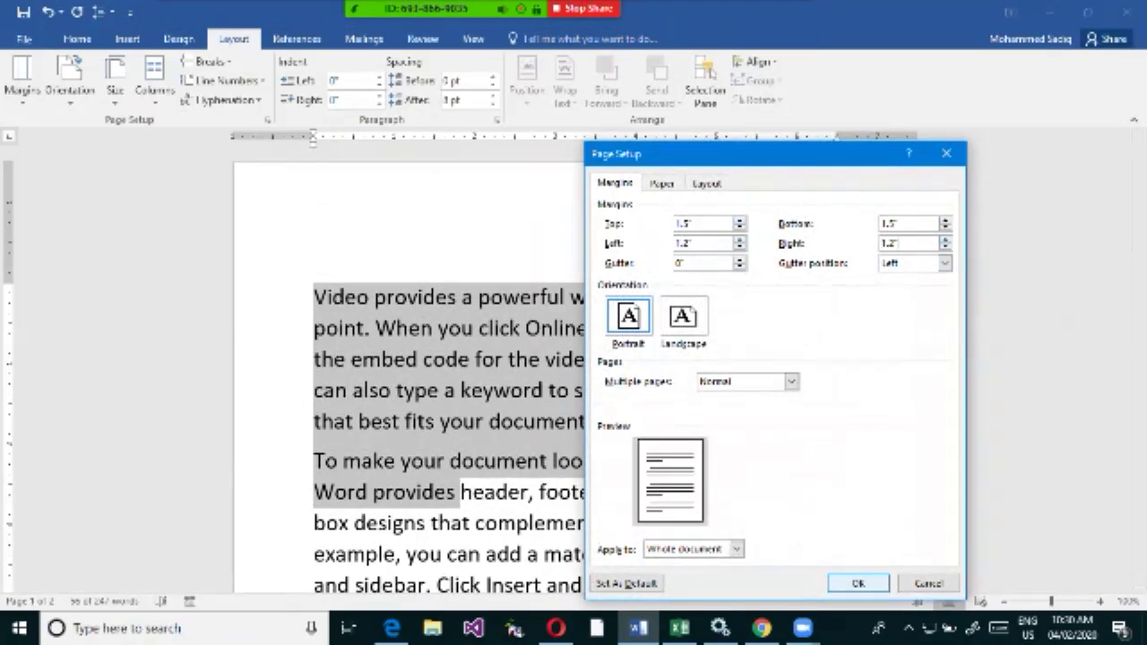
left_click(858, 583)
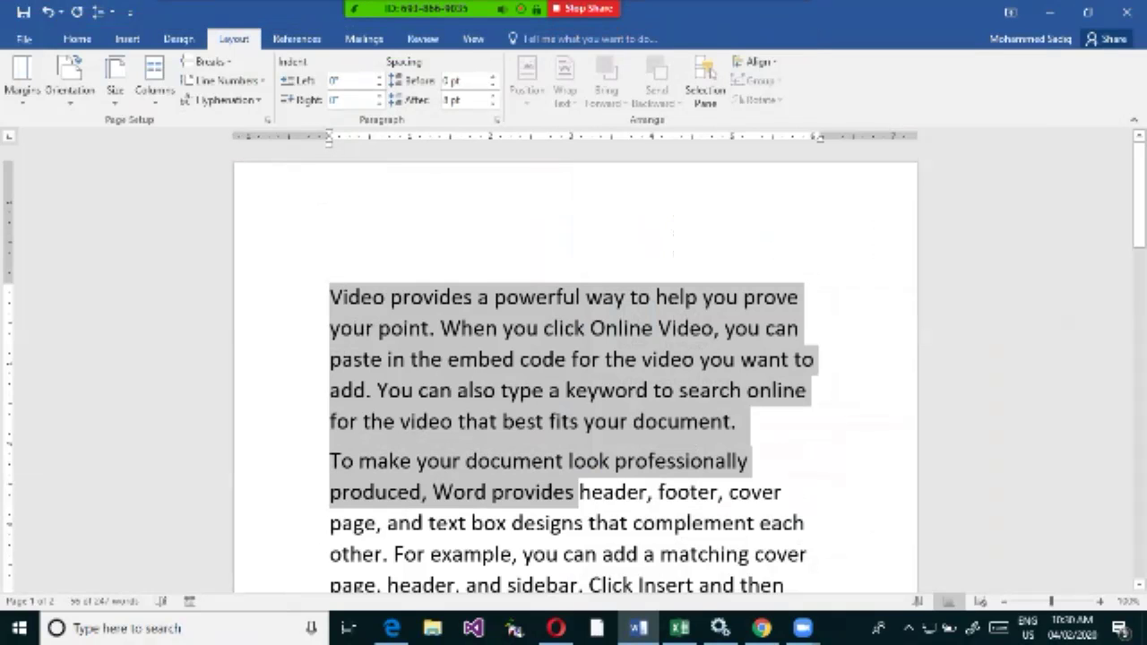
scroll(573, 376, "down", 4)
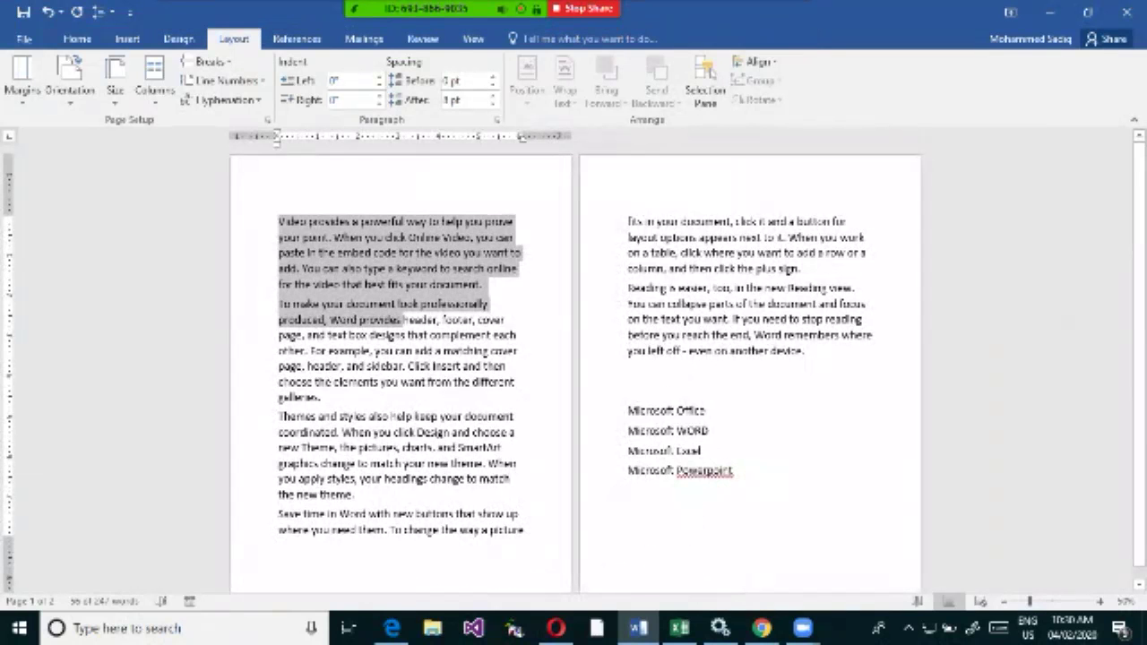
scroll(574, 376, "up", 4)
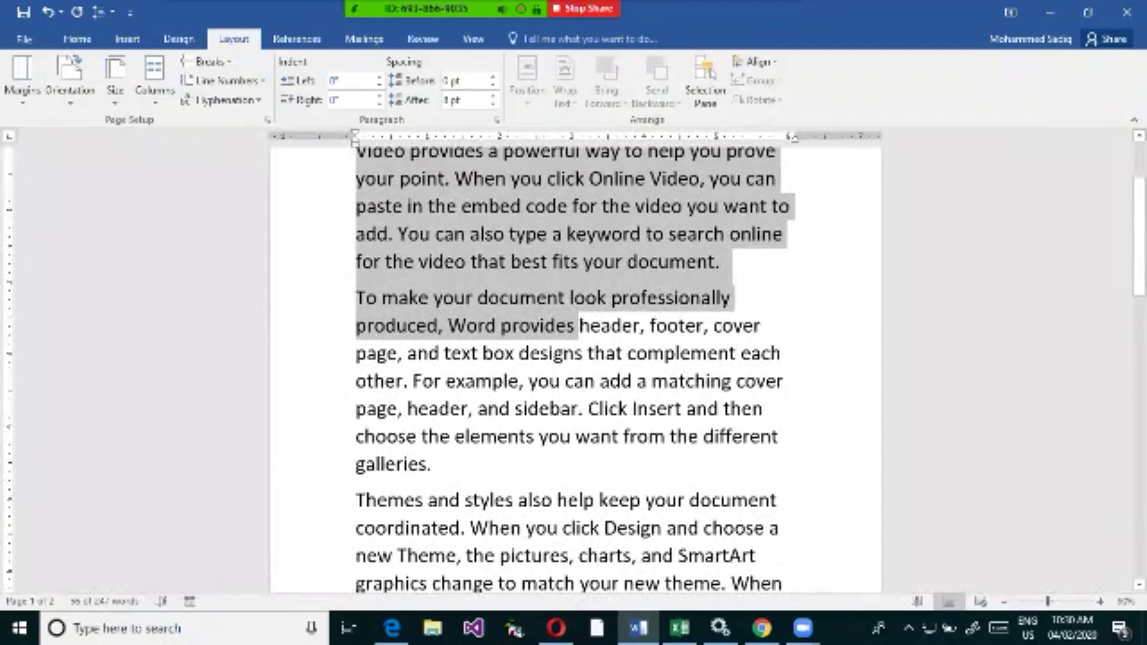
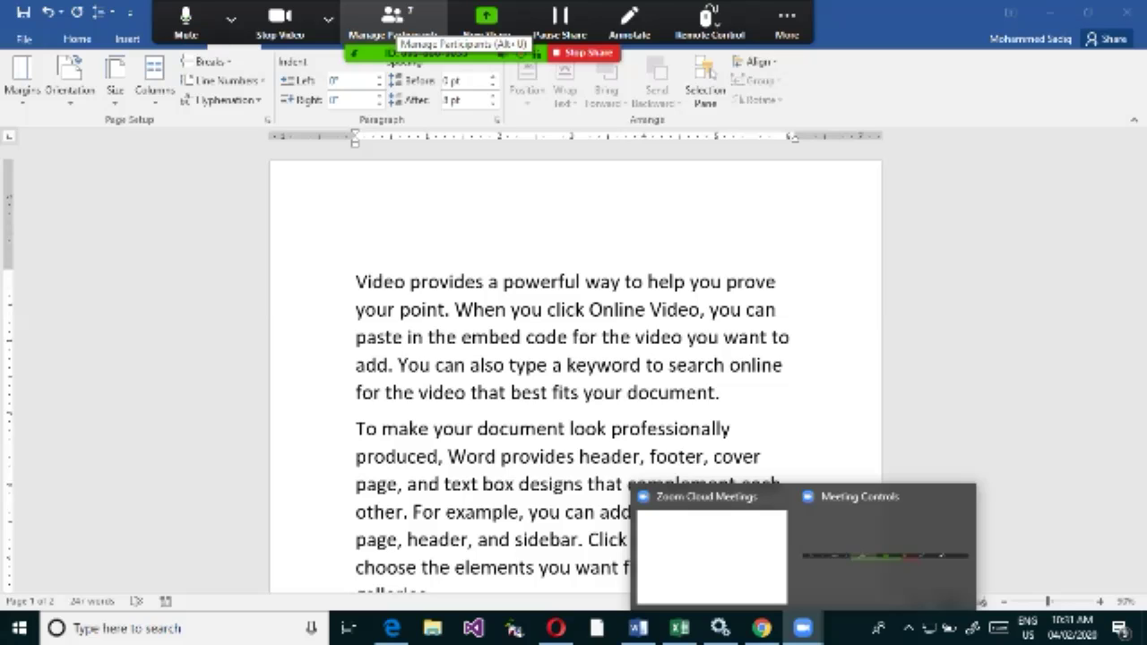
Open the Zoom meeting's participants list and mute the Redmi and Galaxy S7 edge participants.
left_click(786, 23)
left_click(392, 22)
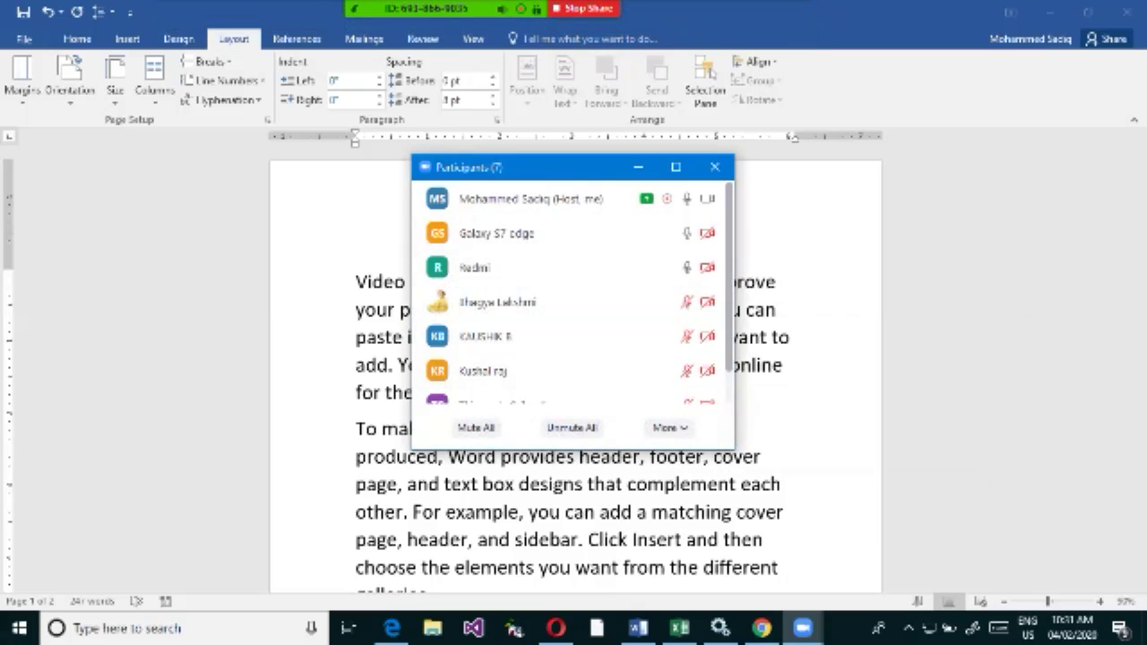
left_click(634, 267)
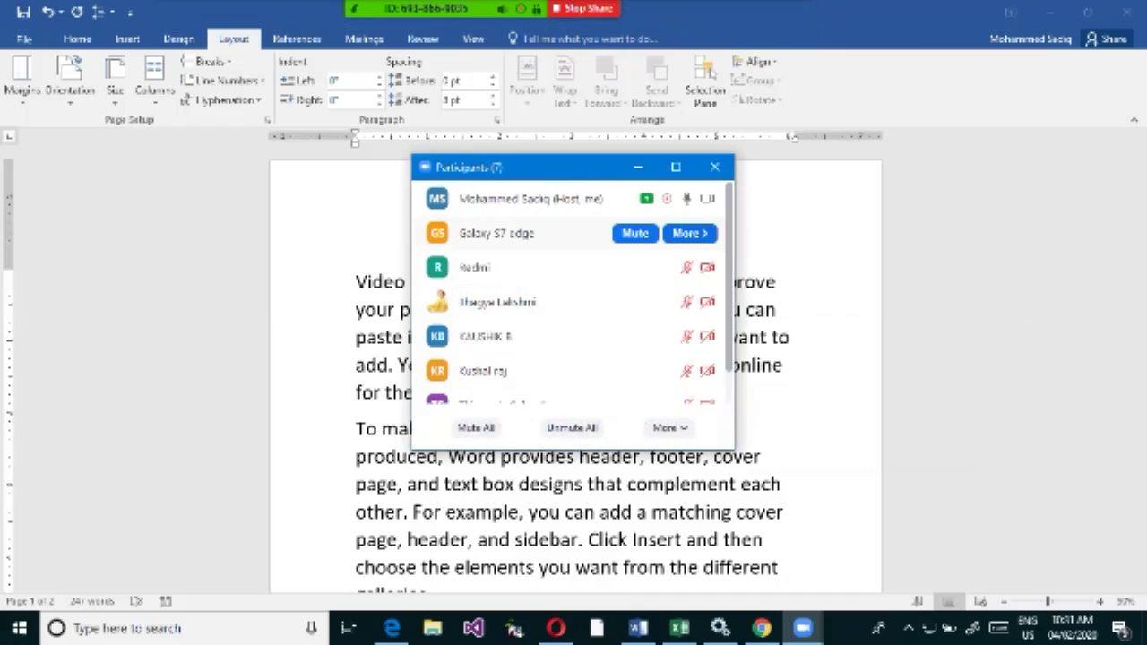
left_click(635, 233)
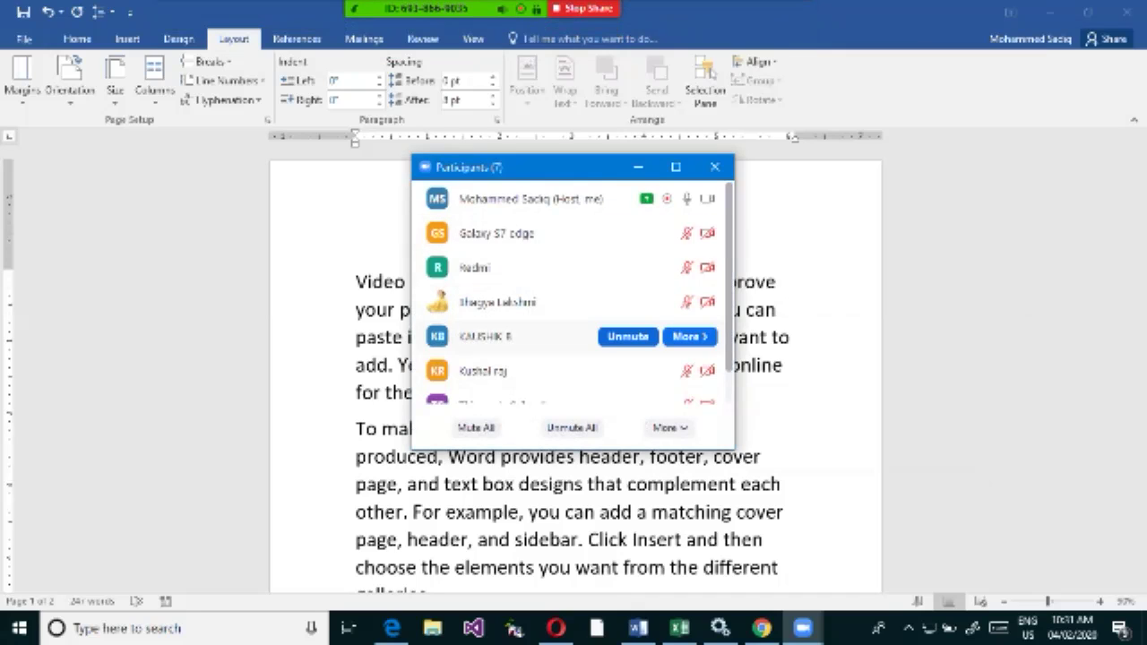
Unmute all meeting participants and mute the Redmi and Galaxy S7 edge participants again.
scroll(627, 327, "down", 1)
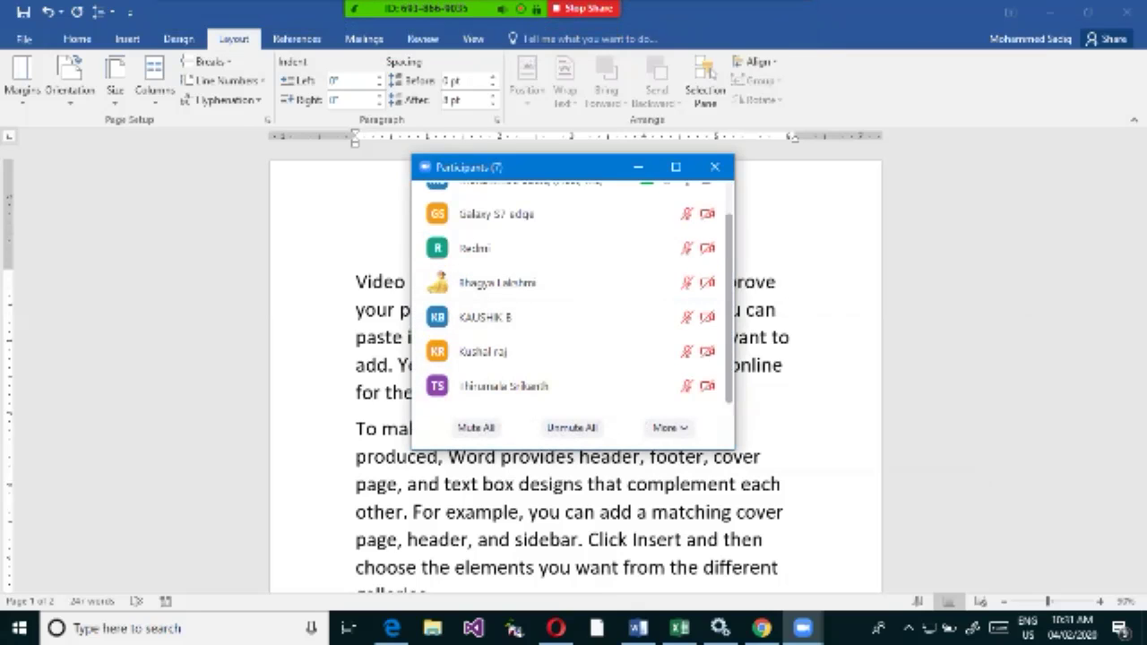
left_click(571, 427)
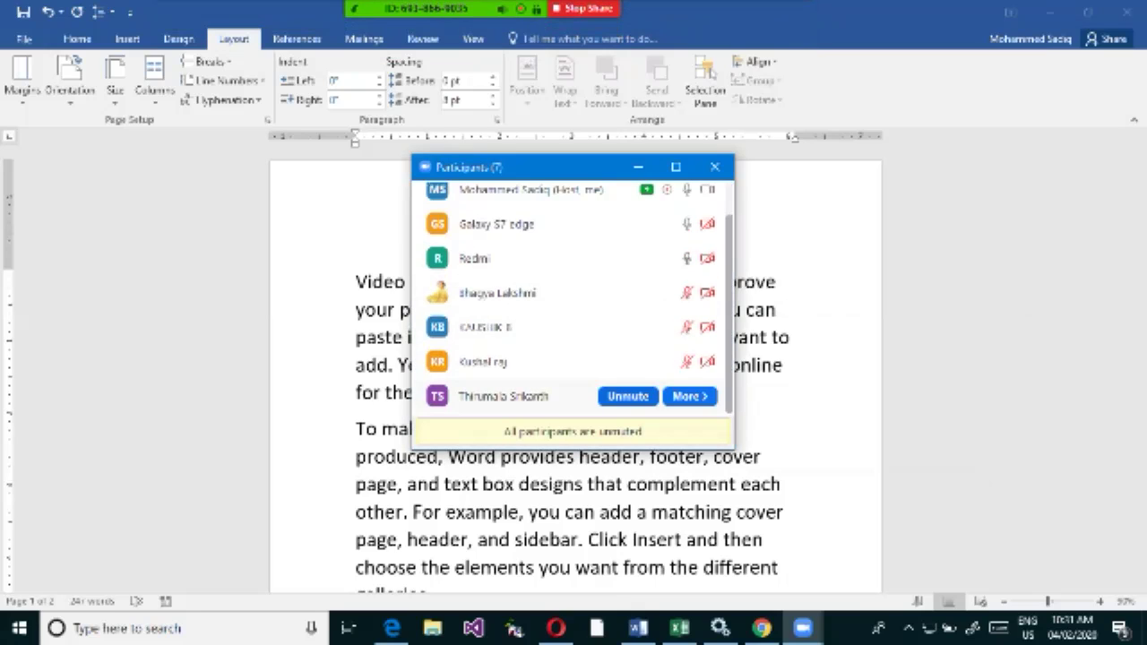
scroll(573, 278, "down", 1)
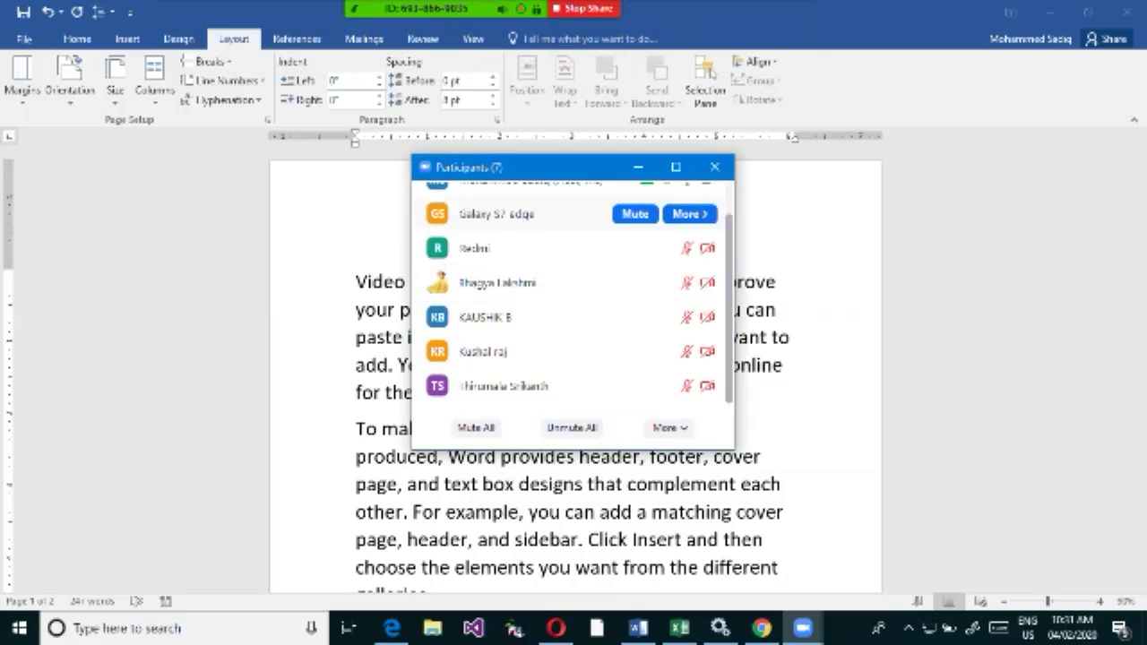
left_click(634, 213)
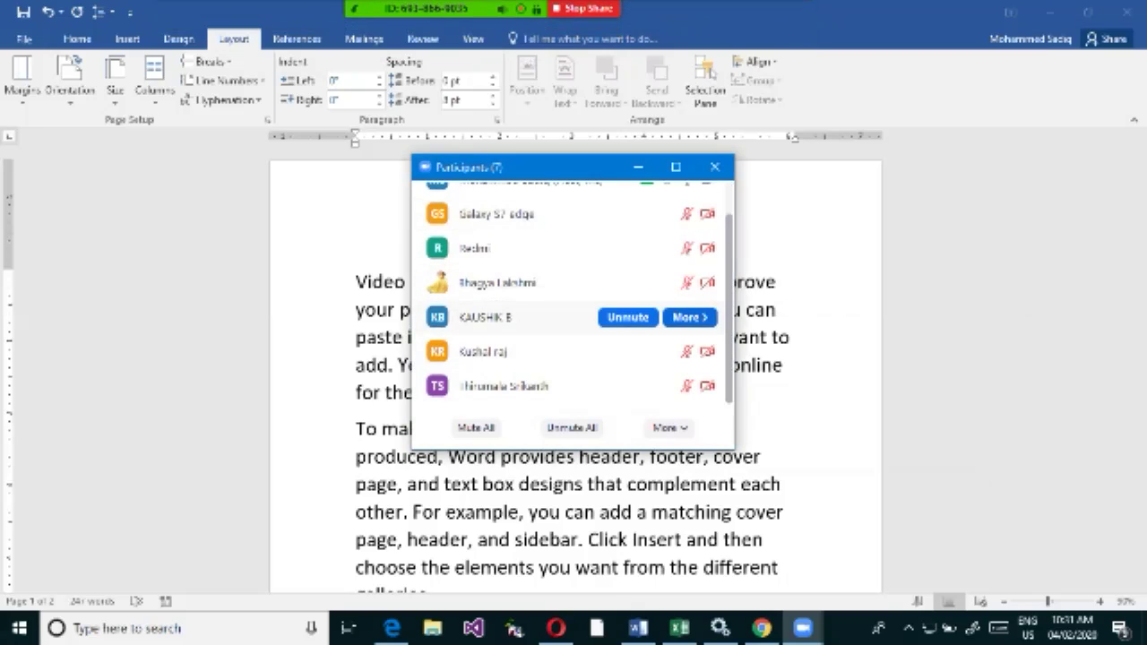
scroll(555, 309, "up", 1)
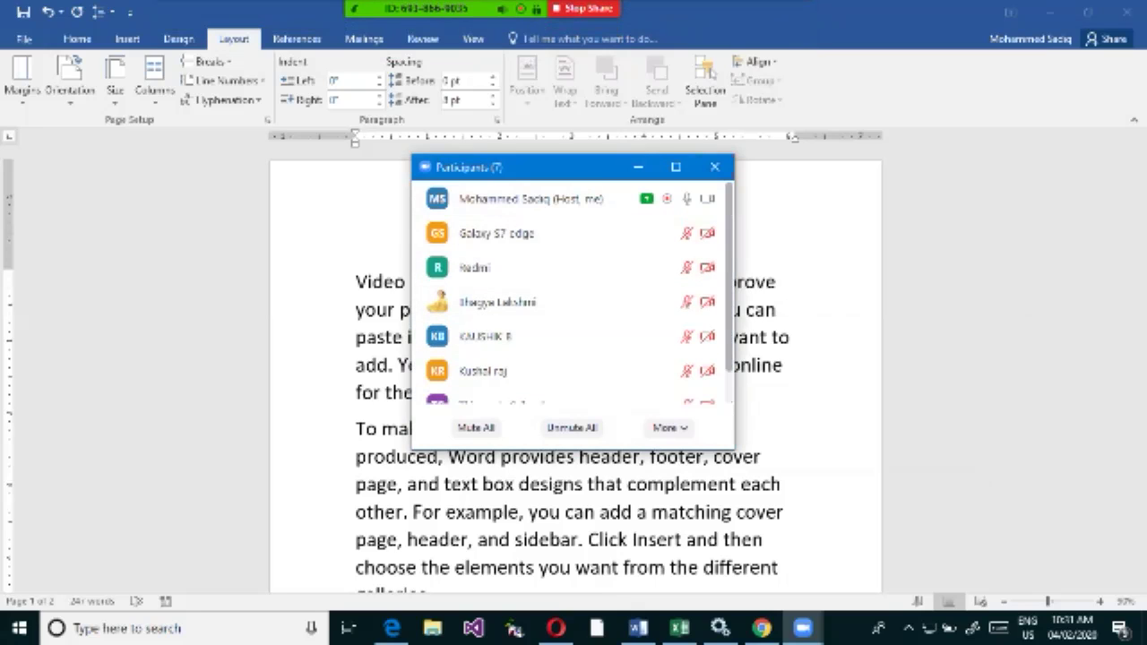
Minimize the Zoom participants list, return to Word, and insert the line "Margins" below the document's first paragraph.
left_click(637, 167)
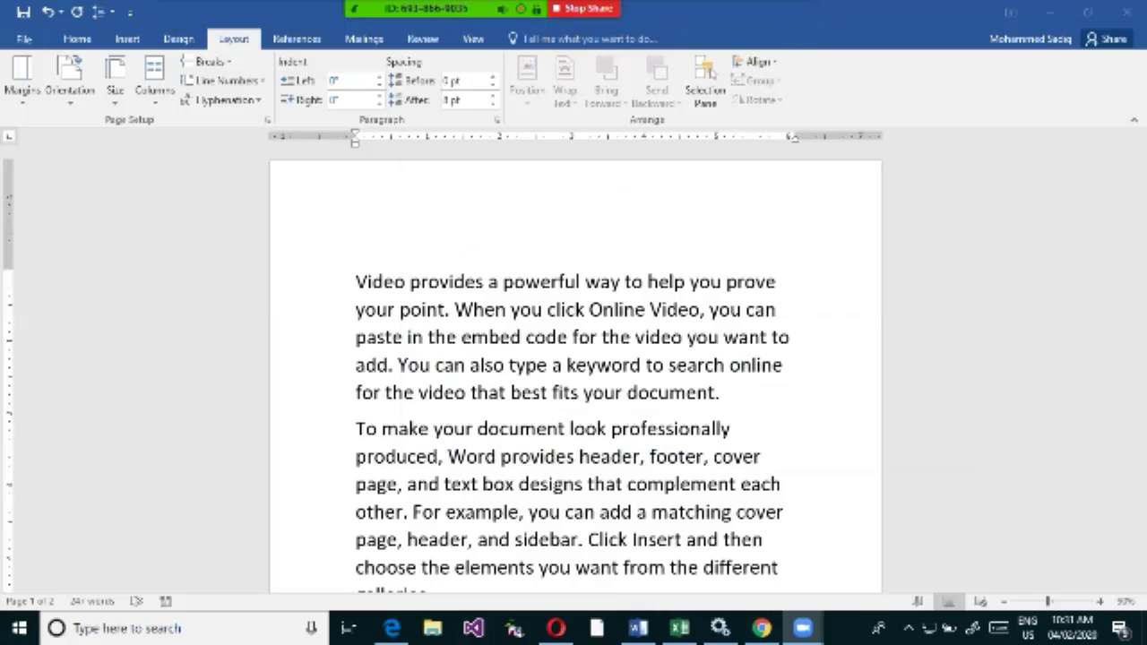
left_click(734, 428)
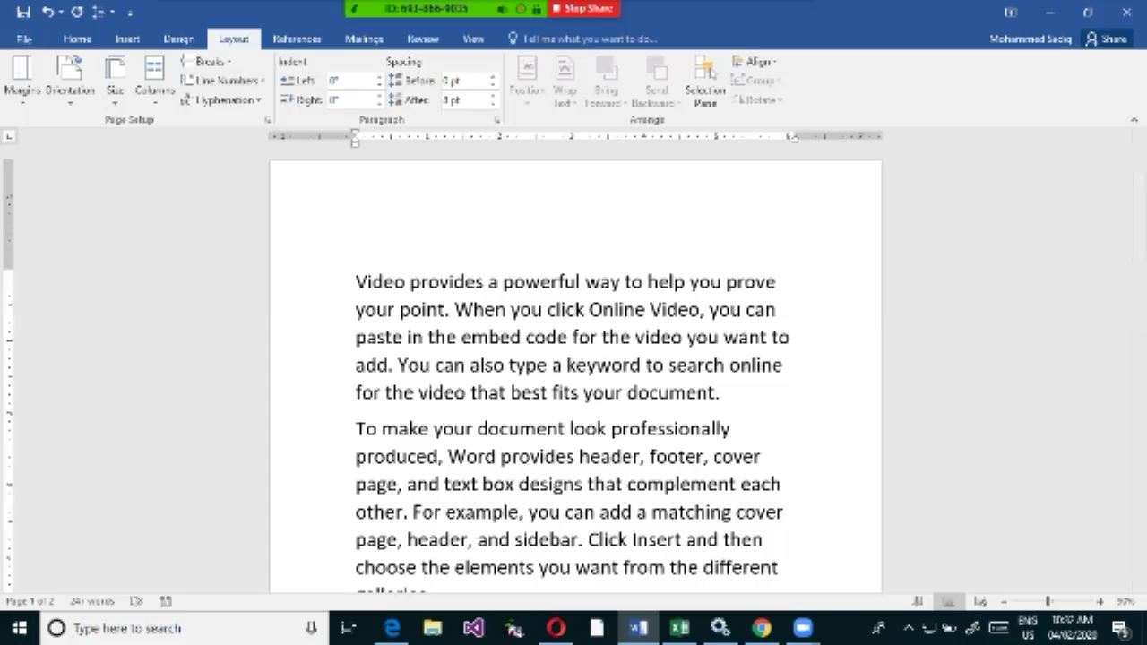
left_click(720, 393)
key("Return")
type("Ma")
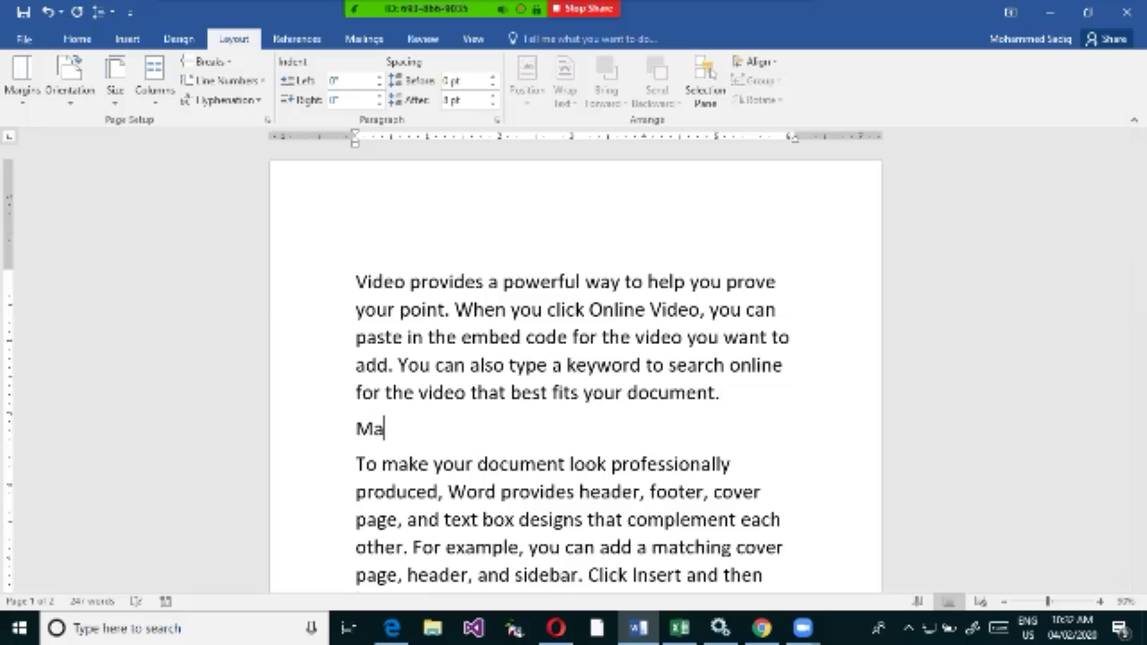
type("rgins")
key("Return")
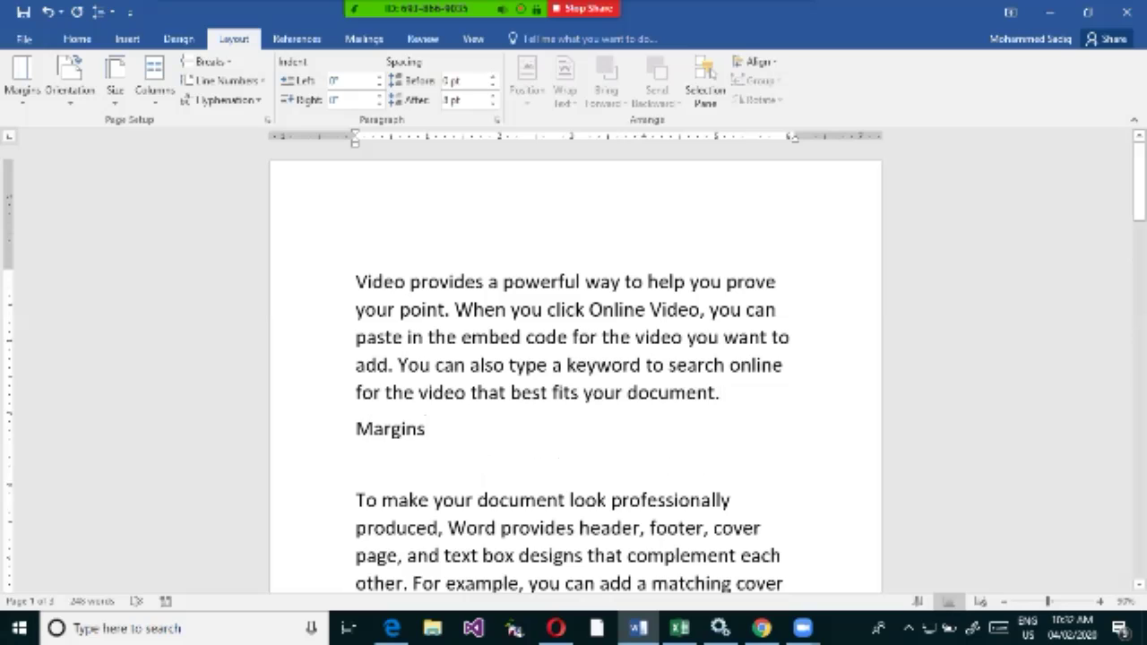
Add an empty line below "Margins", turn "Margins" into an arrow-bulleted item, and start a new bullet beneath it.
left_click(424, 428)
key("Return")
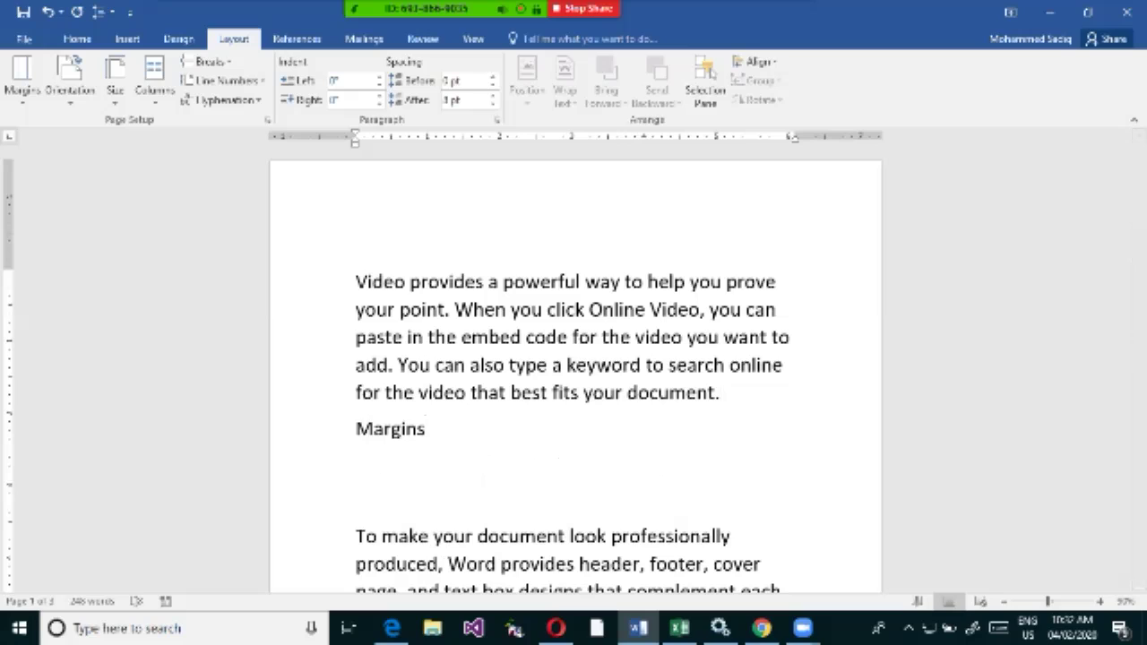
key("Up")
type(">")
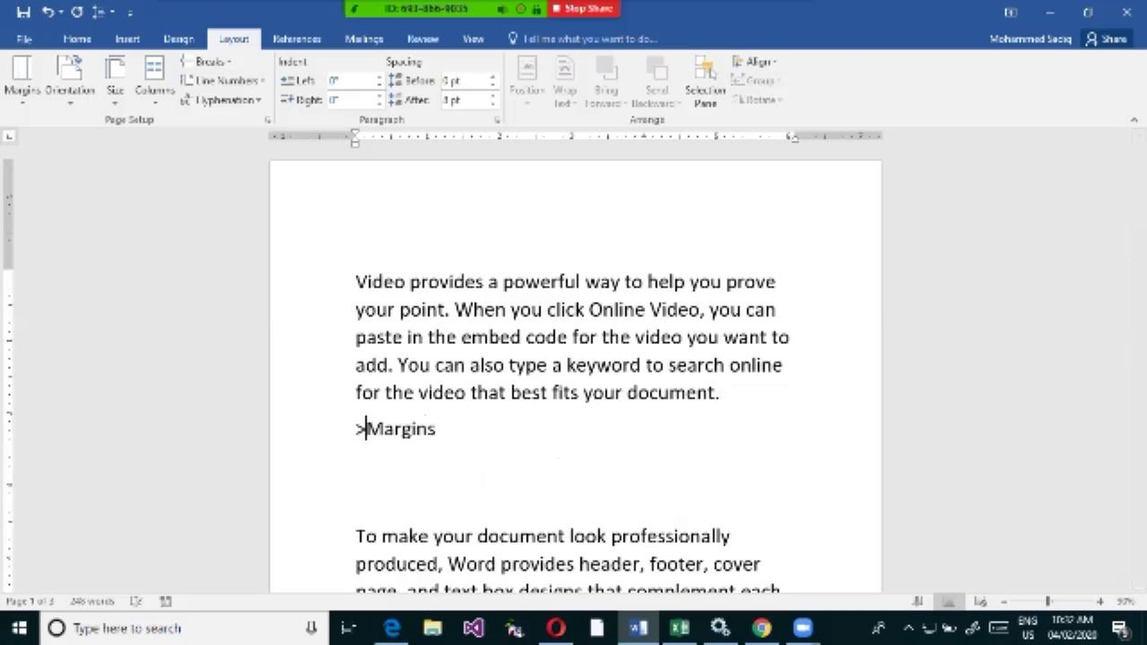
key("Tab")
key("BackSpace")
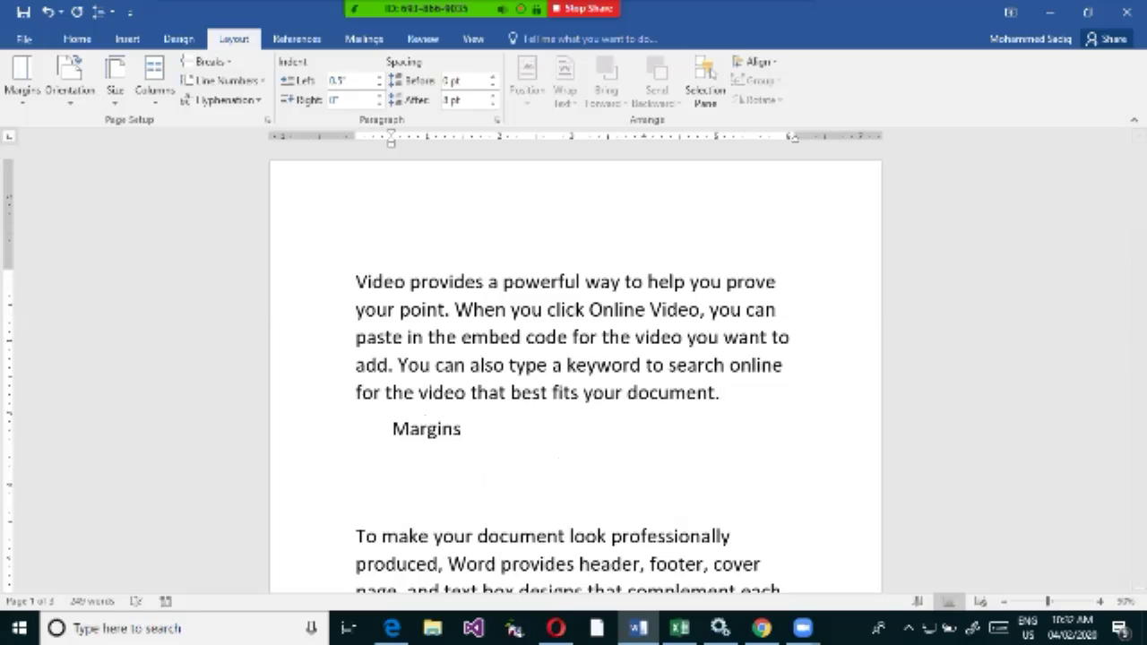
key("ctrl+z")
key("Return")
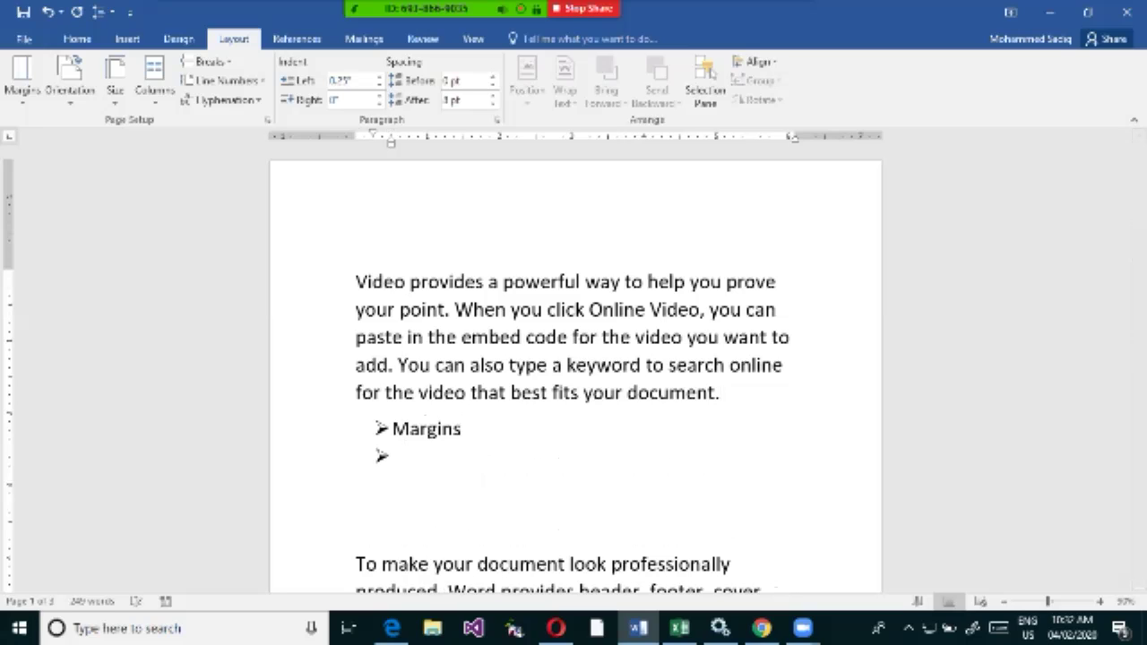
Demote the new bullet to a sub-item reading "Top Margin" and copy its word "Margin".
key("Tab")
type("To")
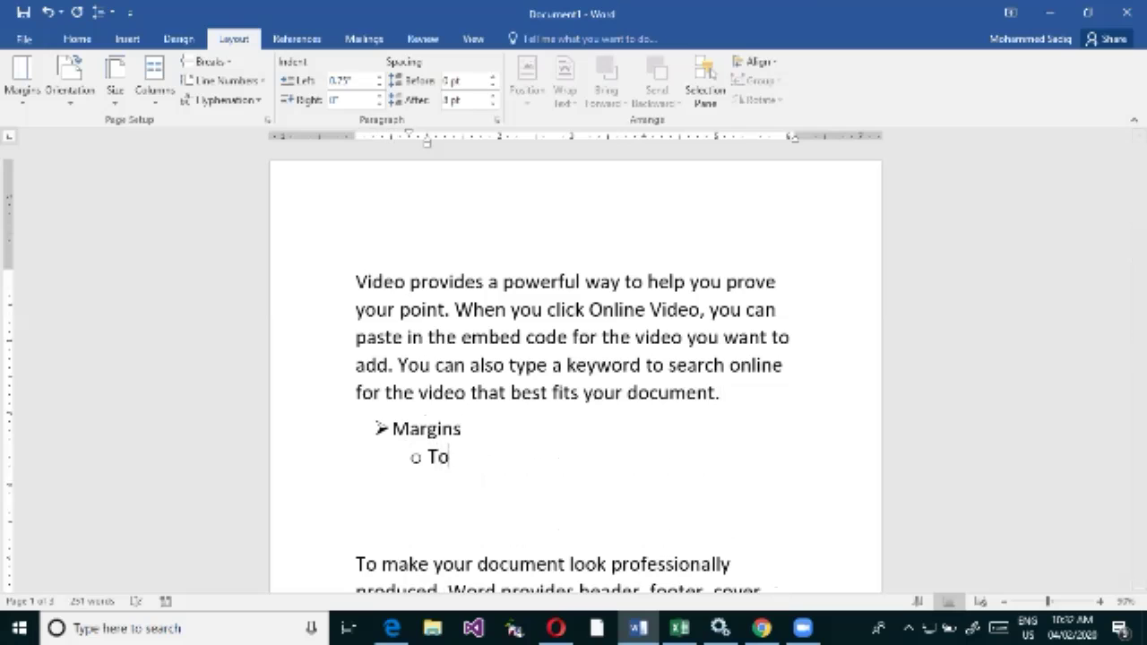
type("p Margin")
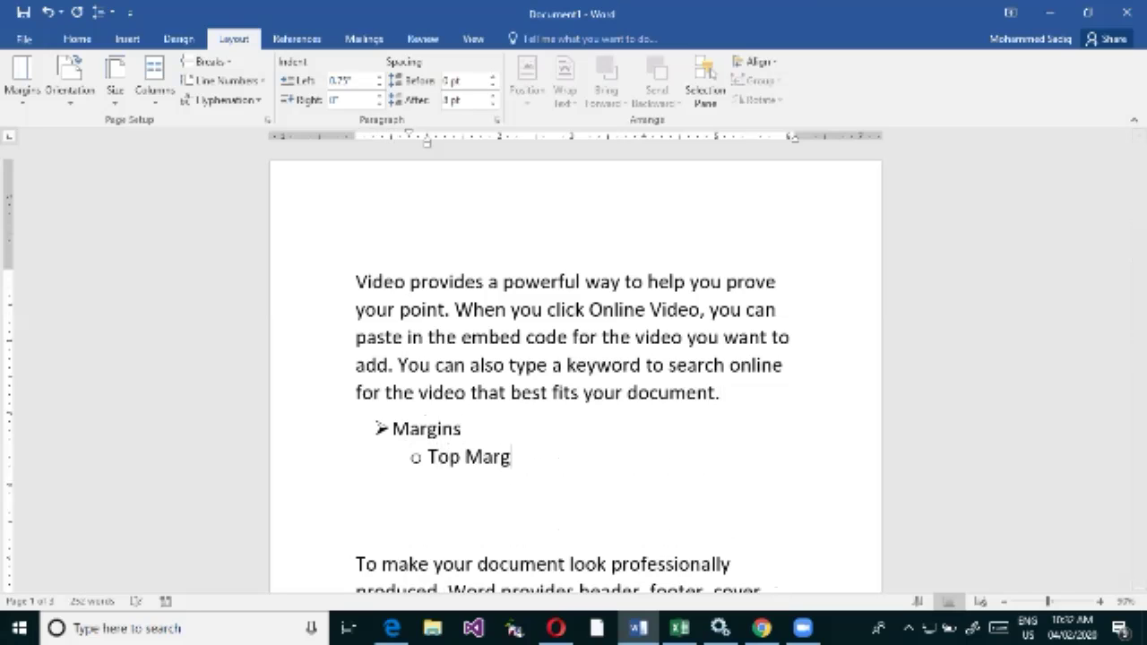
key("ctrl+shift+Left")
key("ctrl+c")
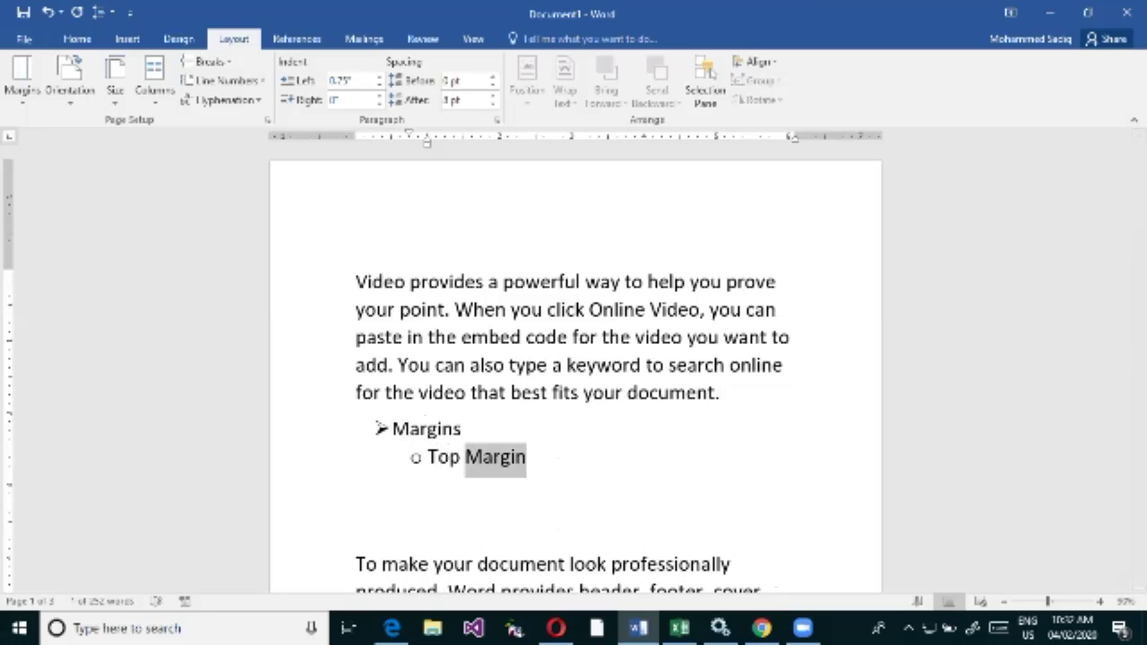
Add the sub-items "Bottom Margin", "Left Margin" and "Right Margin", pasting the copied word each time.
key("End")
key("Return")
type("Bottom")
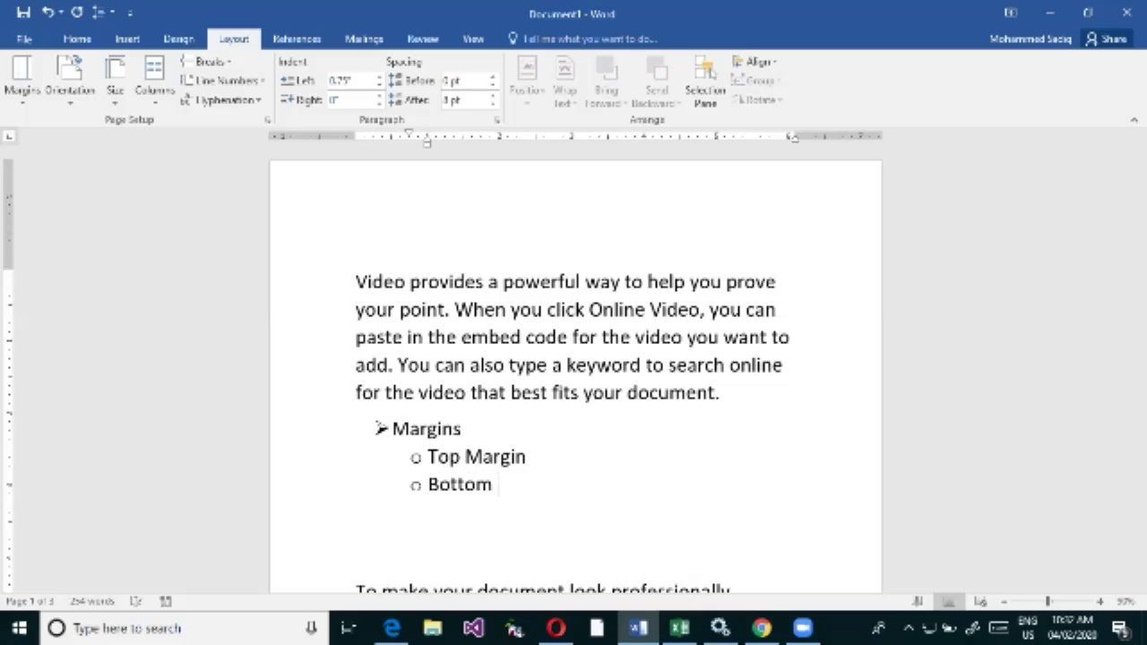
key("ctrl+v")
key("Return")
type("Left")
key("ctrl+v")
key("Return")
type("Right")
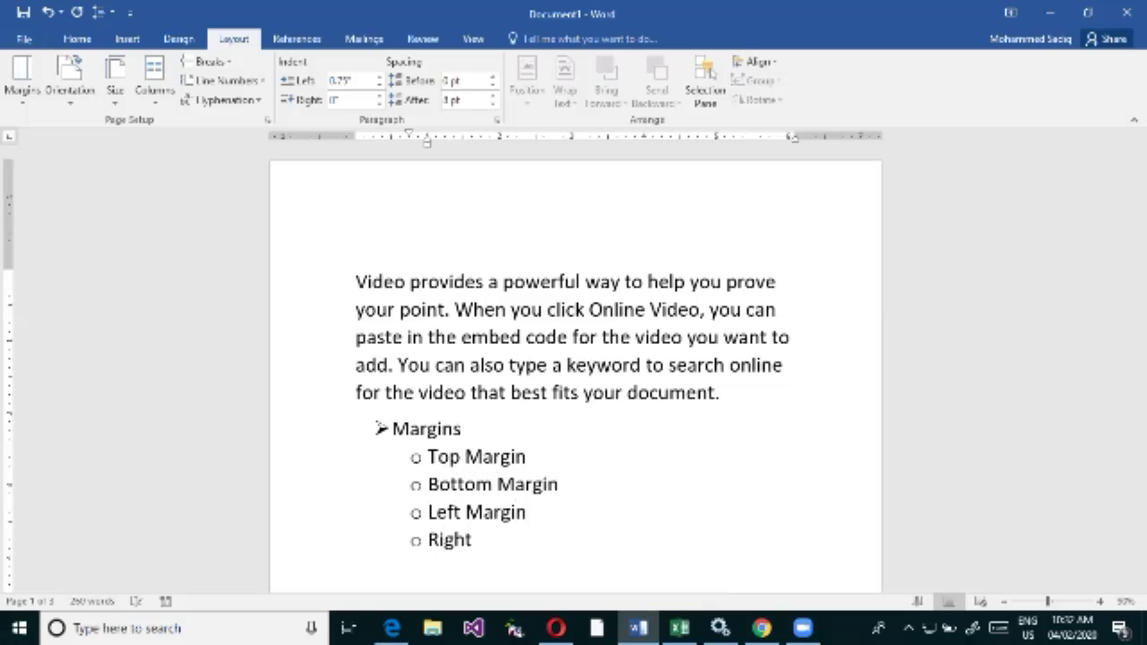
key("ctrl+v")
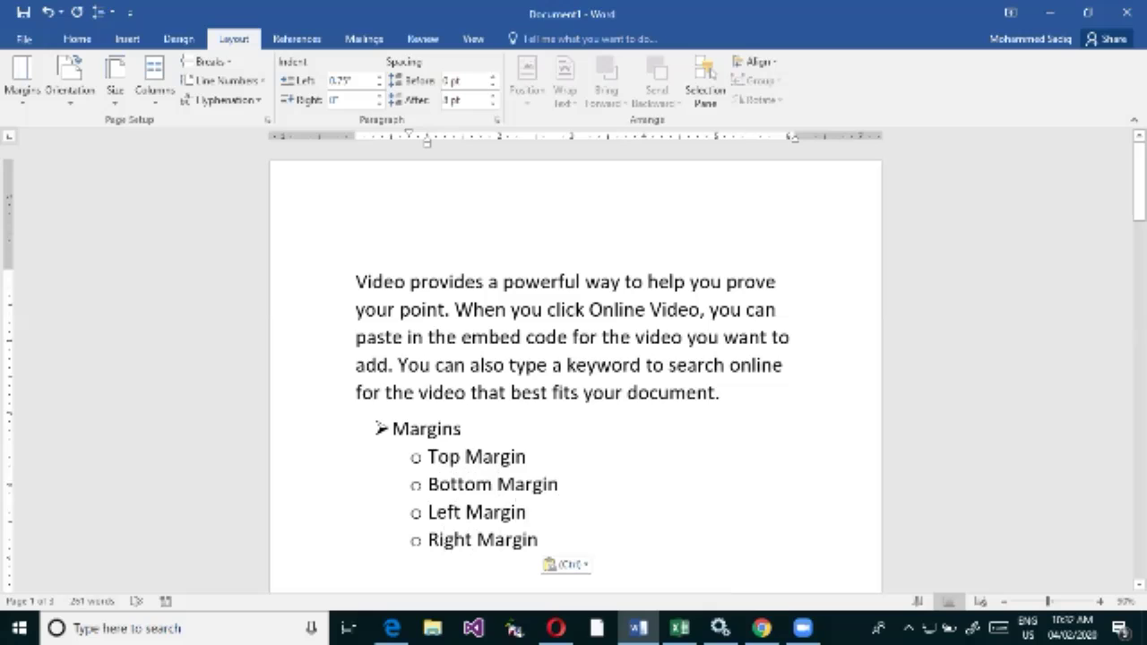
Select the four sub-items, then mark the top margin and its item with a blue arrow and box, and the left margin likewise in red.
left_click(558, 484)
left_click_drag(541, 539, 428, 456)
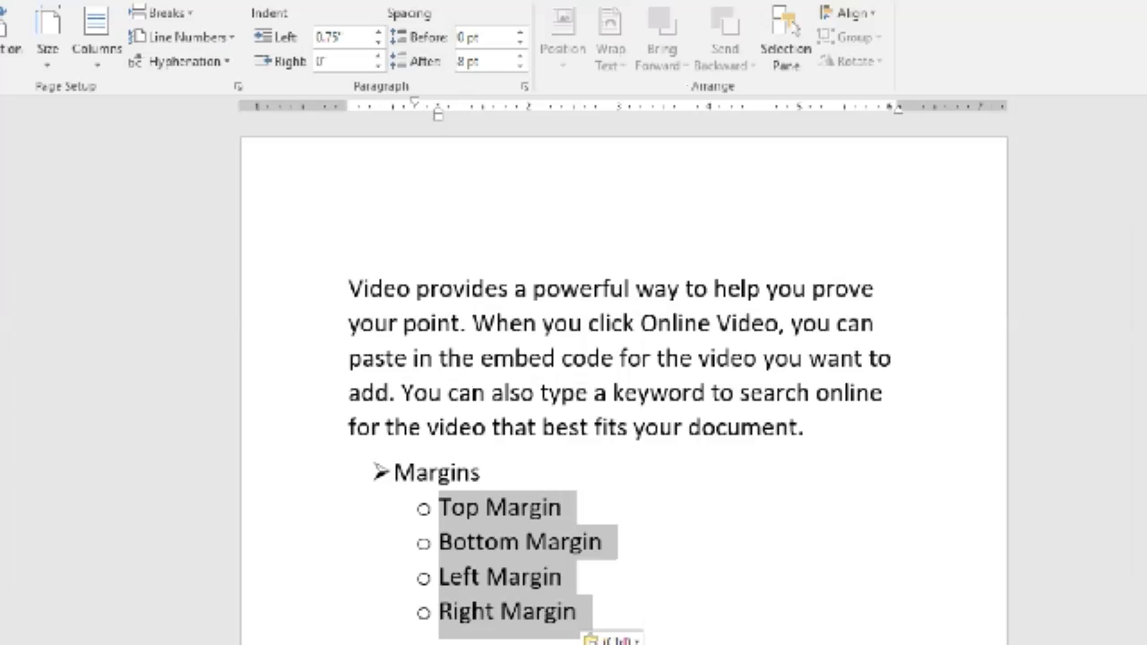
mouse_move(464, 258)
left_mouse_down()
mouse_move(481, 167)
mouse_move(465, 179)
left_mouse_up()
left_click_drag(427, 492, 595, 521)
key("r")
left_click_drag(342, 414, 256, 414)
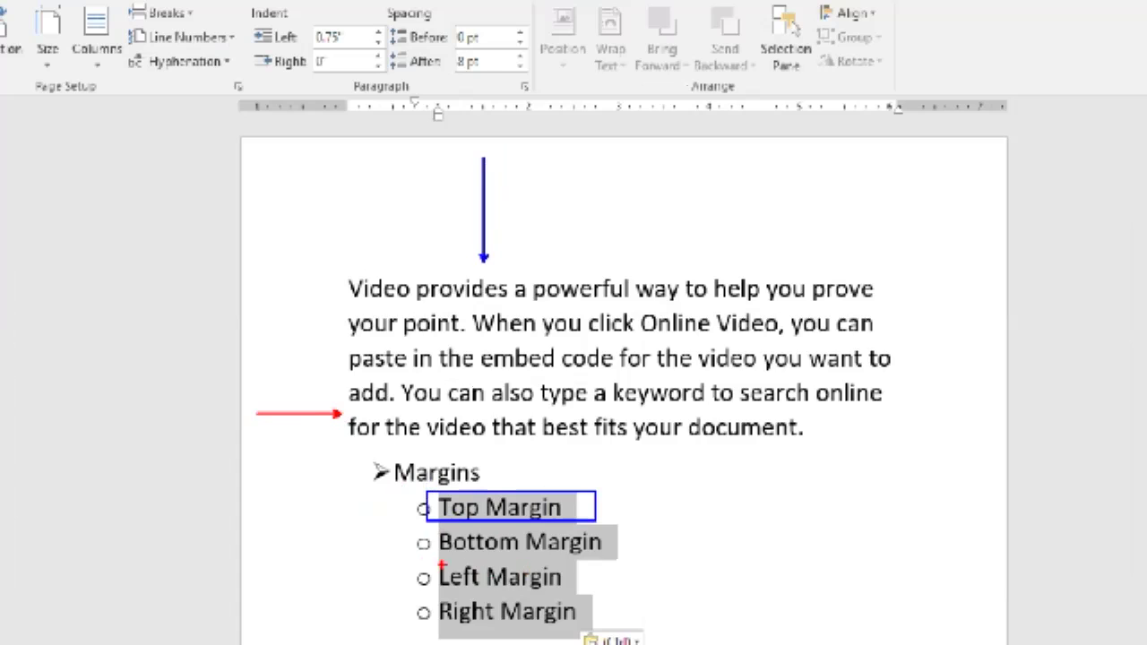
left_click_drag(431, 562, 591, 593)
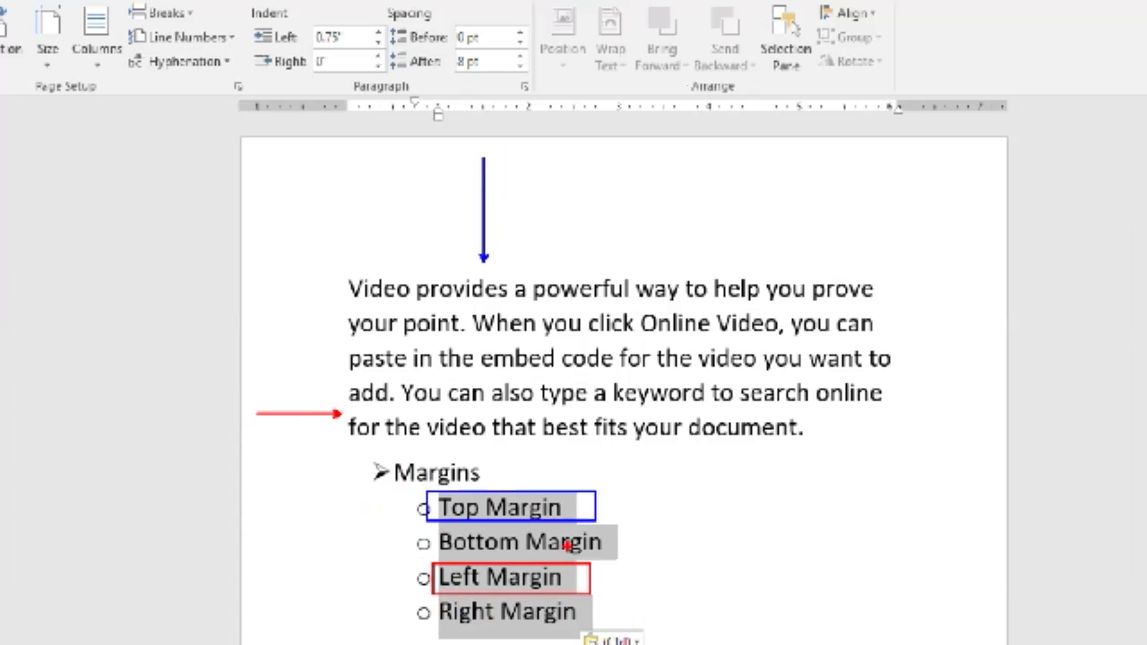
Mark the right margin and its list item in pink, box "Bottom Margin" in green, and clear all annotations.
left_click_drag(894, 373, 1000, 367)
mouse_move(430, 591)
left_mouse_down()
mouse_move(587, 639)
mouse_move(589, 624)
left_mouse_up()
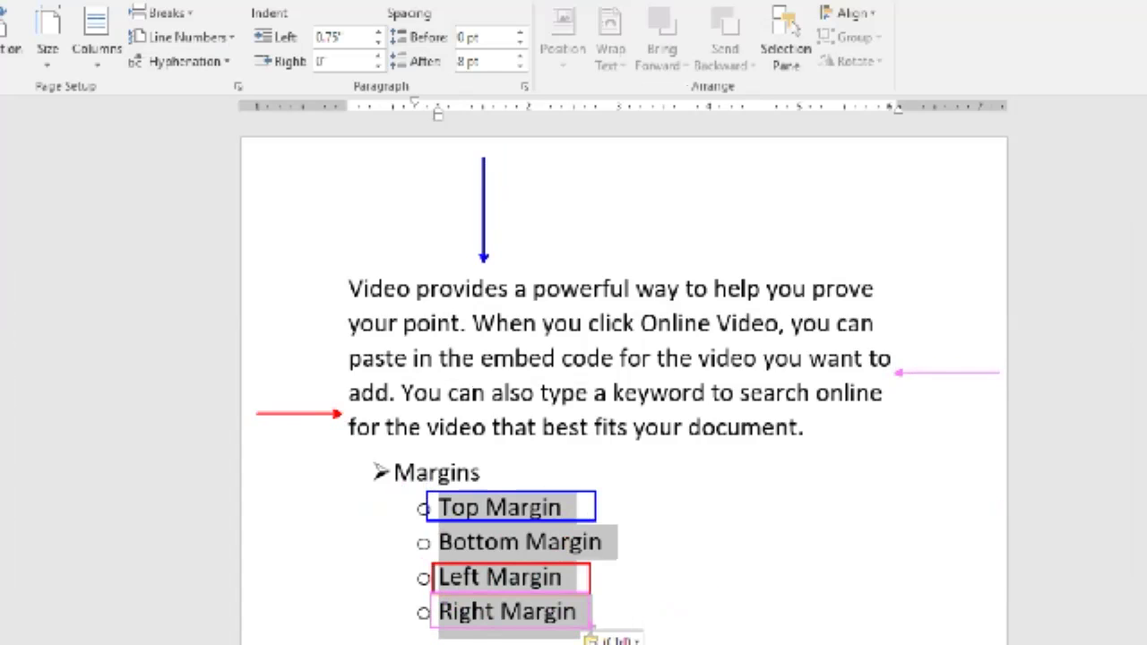
left_click_drag(422, 527, 610, 560)
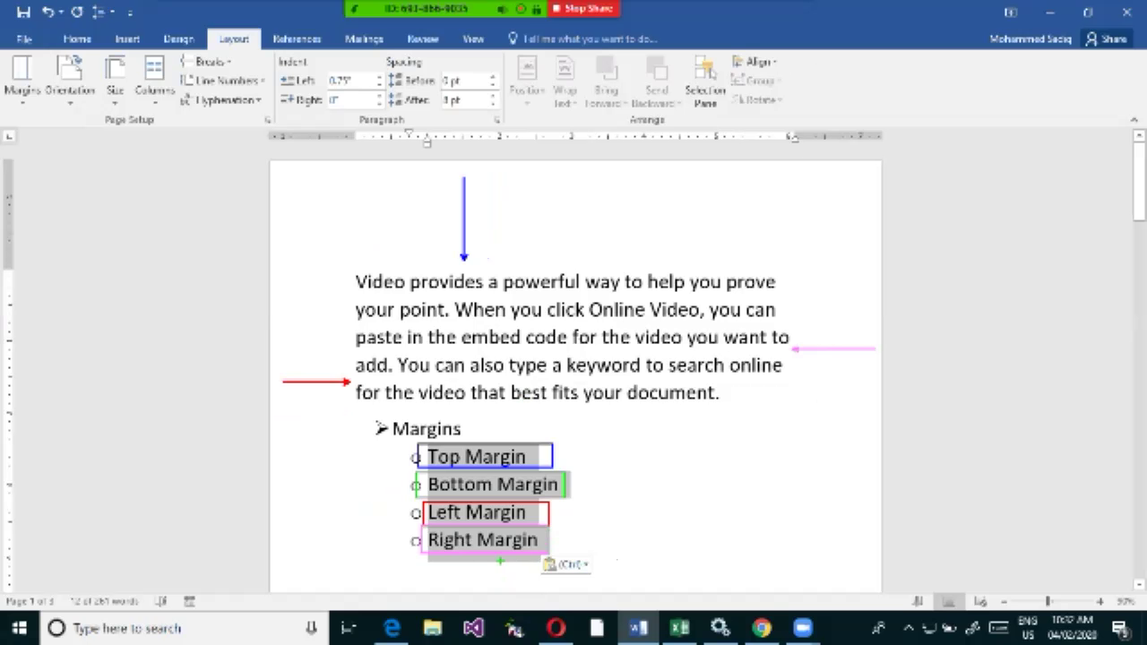
mouse_move(518, 593)
left_mouse_down()
mouse_move(500, 562)
mouse_move(496, 593)
left_mouse_up()
key("Escape")
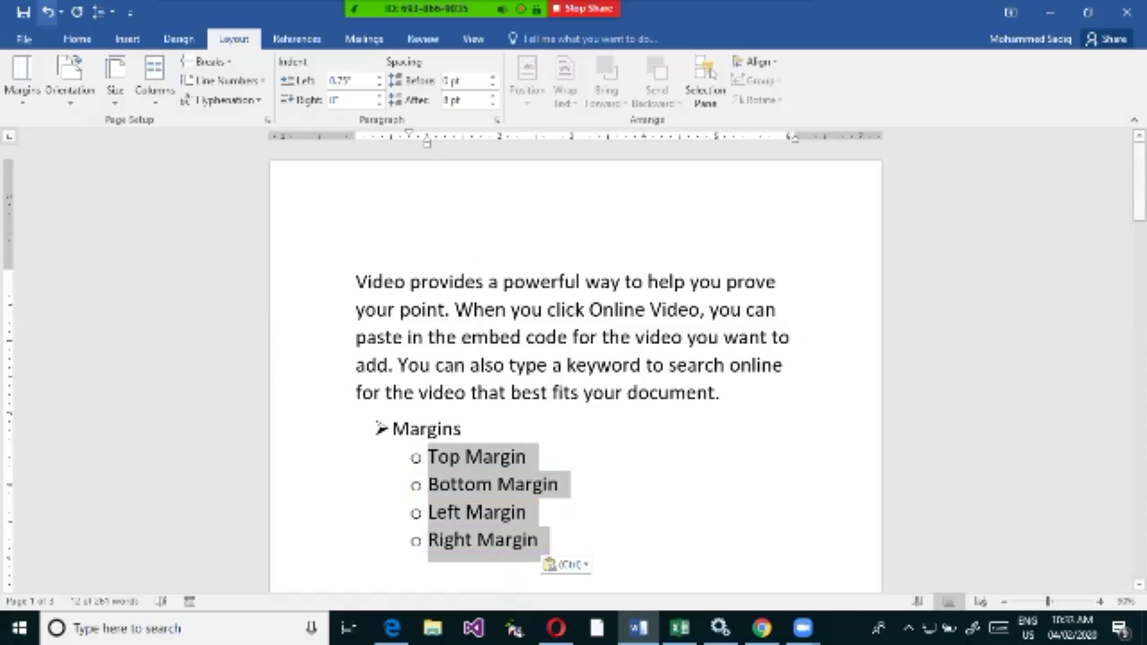
Open the custom margin settings, move the Page Setup dialog clear of the Zoom meeting controls, and point out the margin and gutter fields.
left_click(22, 79)
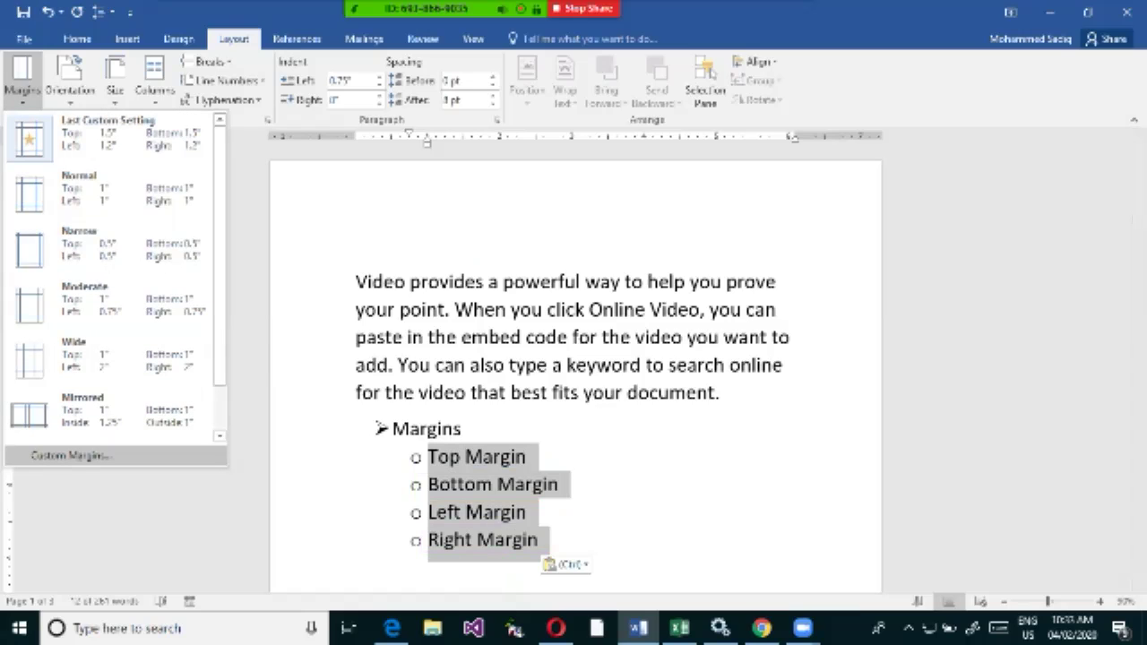
left_click(71, 455)
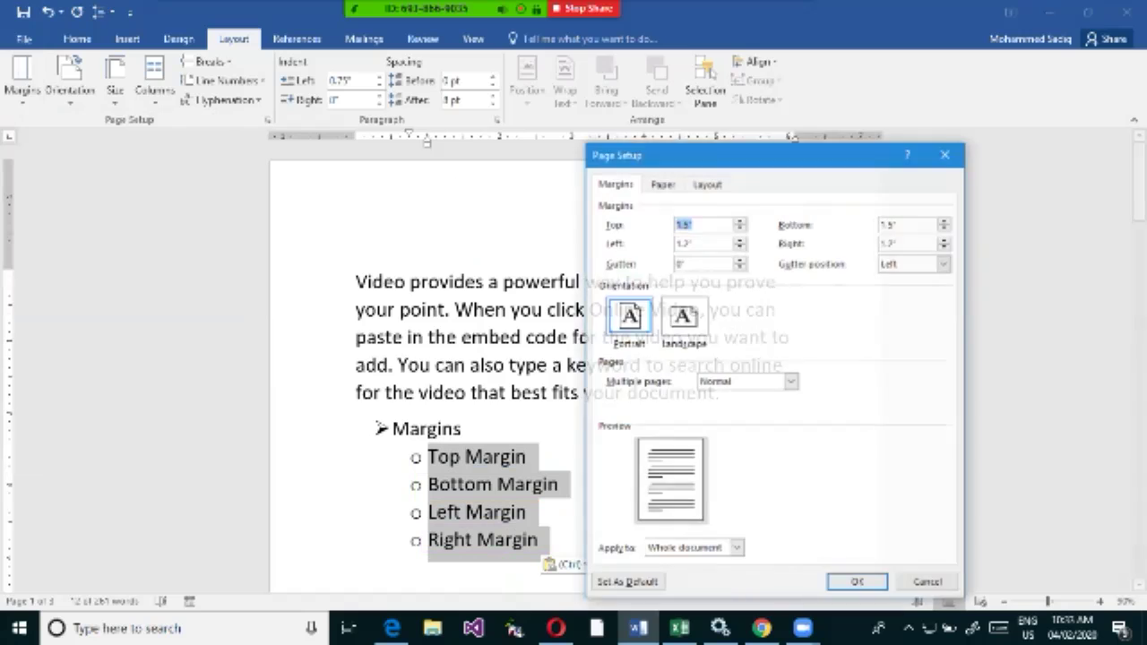
left_click_drag(645, 153, 508, 19)
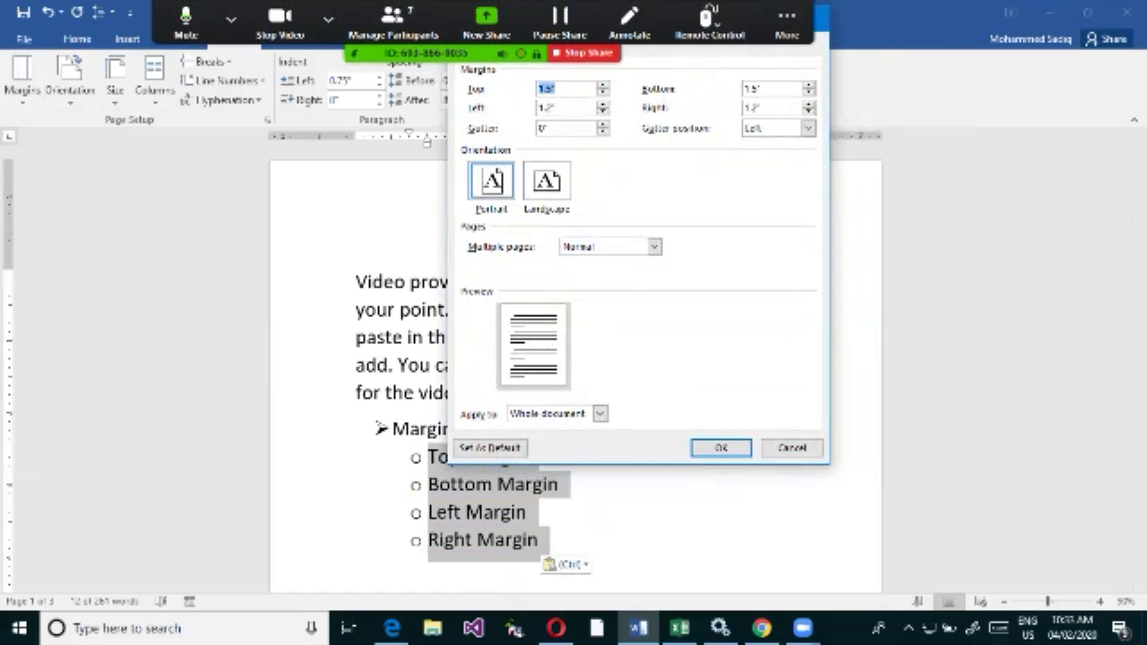
left_click_drag(638, 19, 614, 125)
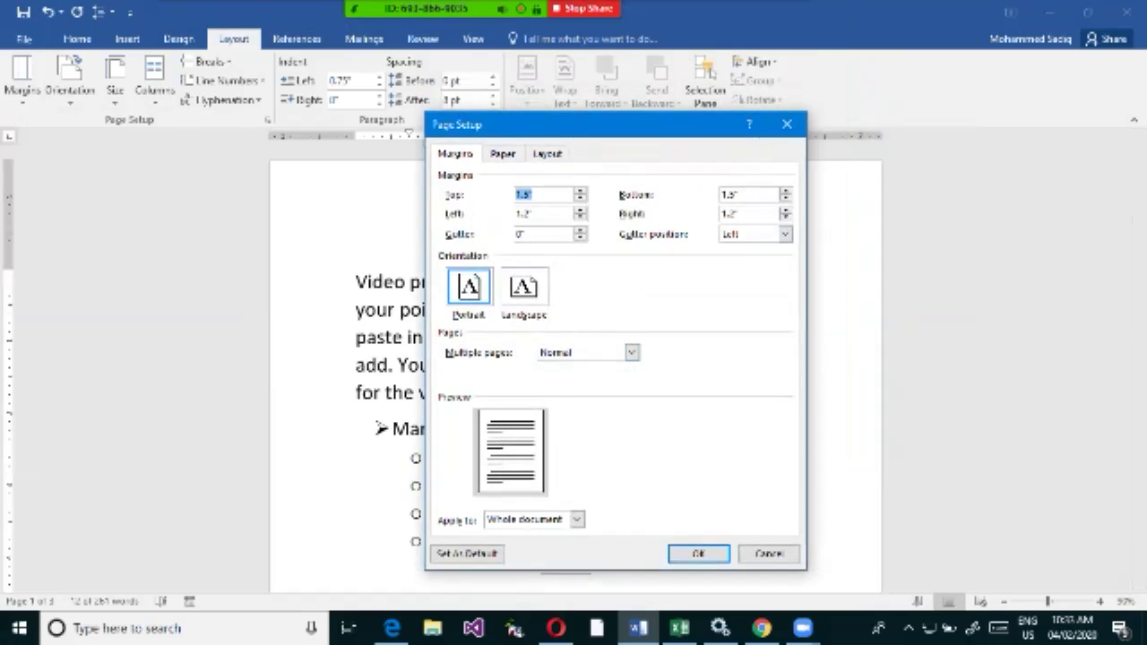
left_click(532, 195)
key("ctrl+1")
left_click(493, 237)
Set the gutter to 0.5", box its strip in the preview in red, and apply the setting to the whole document.
left_click(580, 229)
left_click(580, 229)
left_click(580, 230)
left_click(579, 229)
left_click(580, 230)
left_click(580, 229)
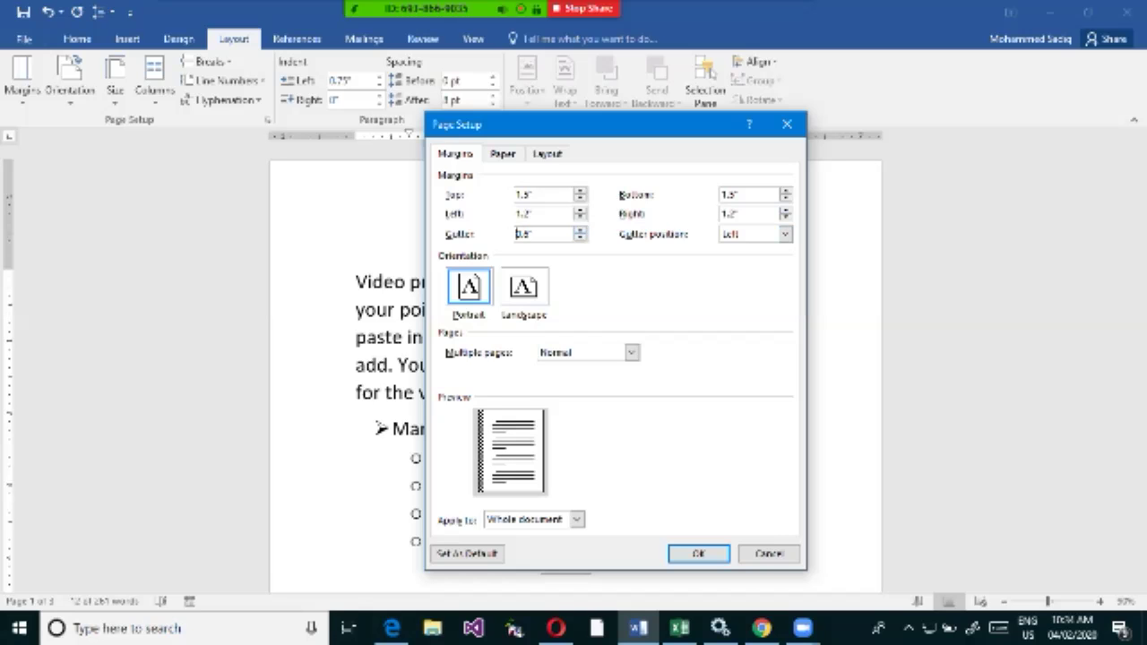
left_click(579, 238)
left_click(533, 234)
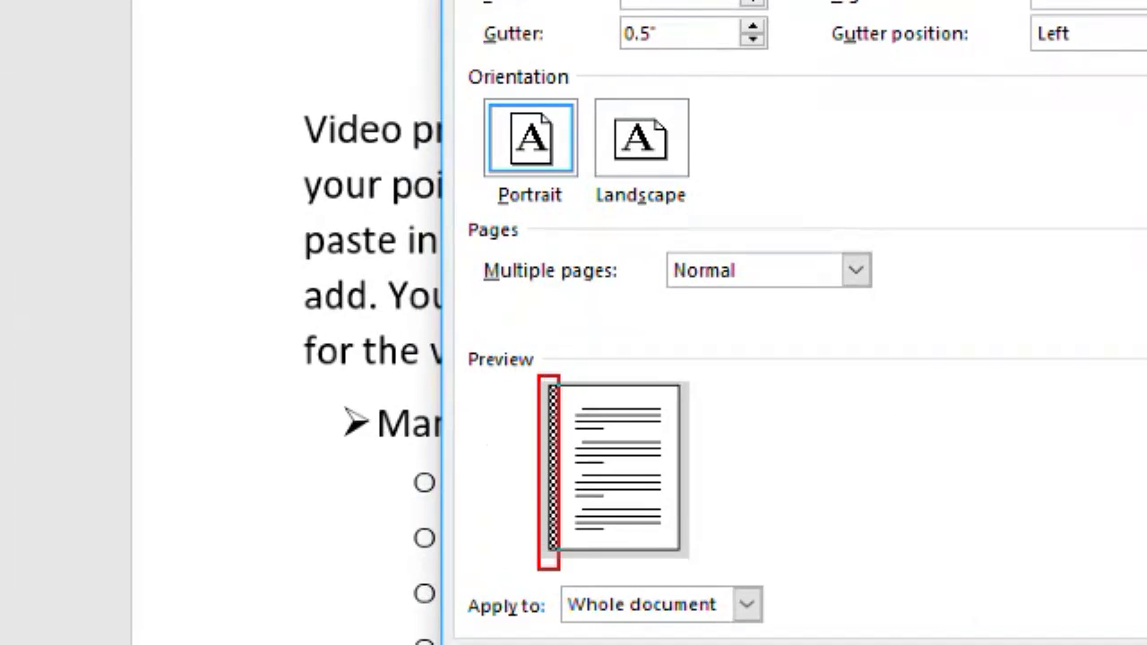
left_click_drag(563, 570, 560, 567)
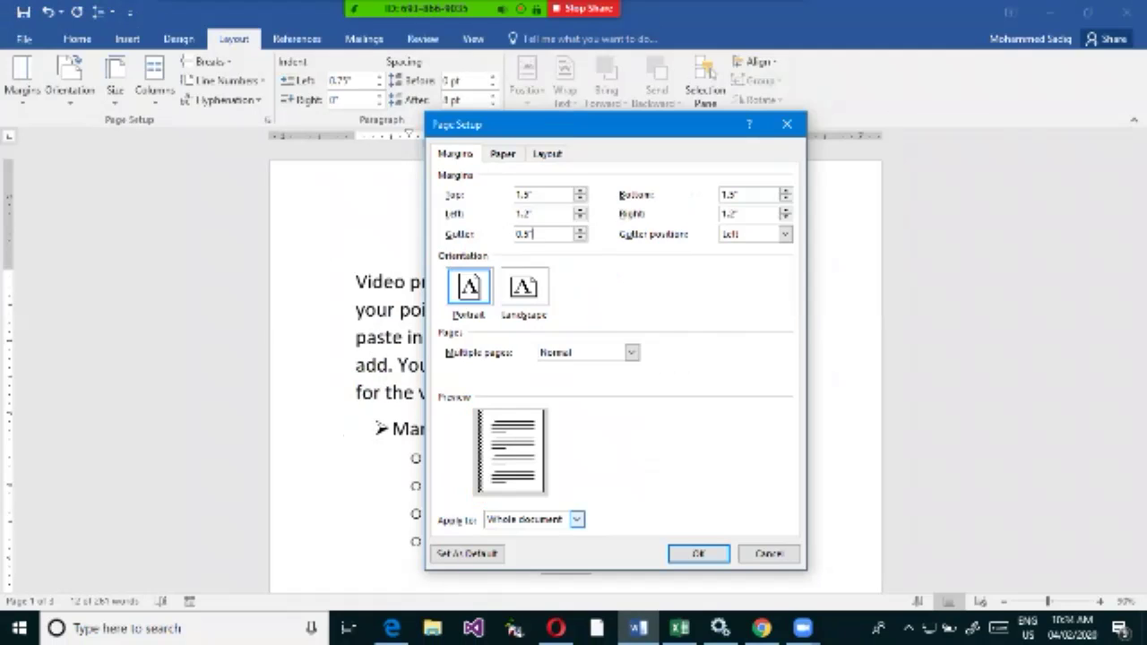
left_click(698, 552)
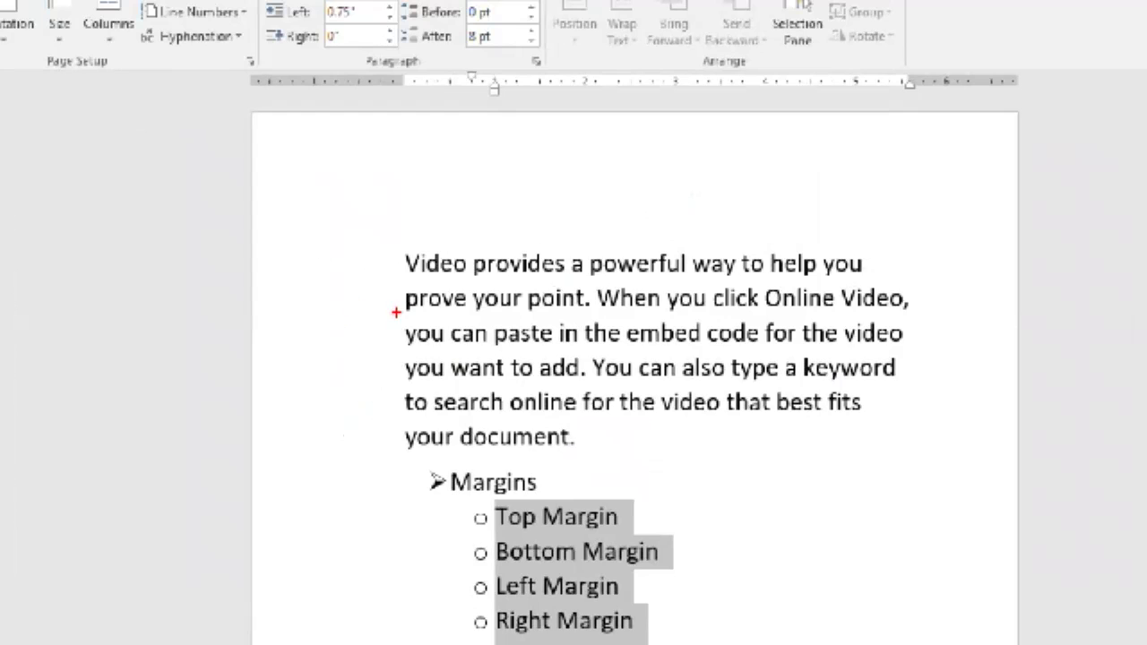
Mark the extra gutter space beside the first paragraph with a red arrow and rectangle, and clear the annotations.
mouse_move(386, 320)
left_mouse_down()
mouse_move(304, 326)
mouse_move(281, 298)
left_mouse_up()
mouse_move(369, 245)
left_mouse_down()
mouse_move(369, 391)
mouse_move(403, 452)
left_mouse_up()
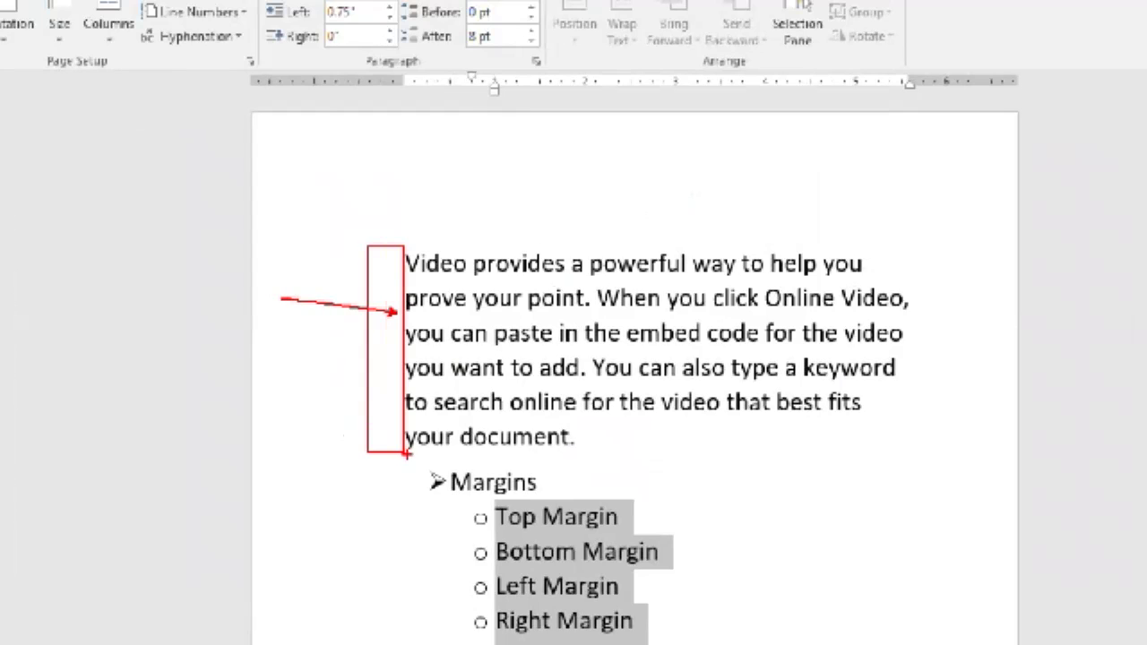
key("Escape")
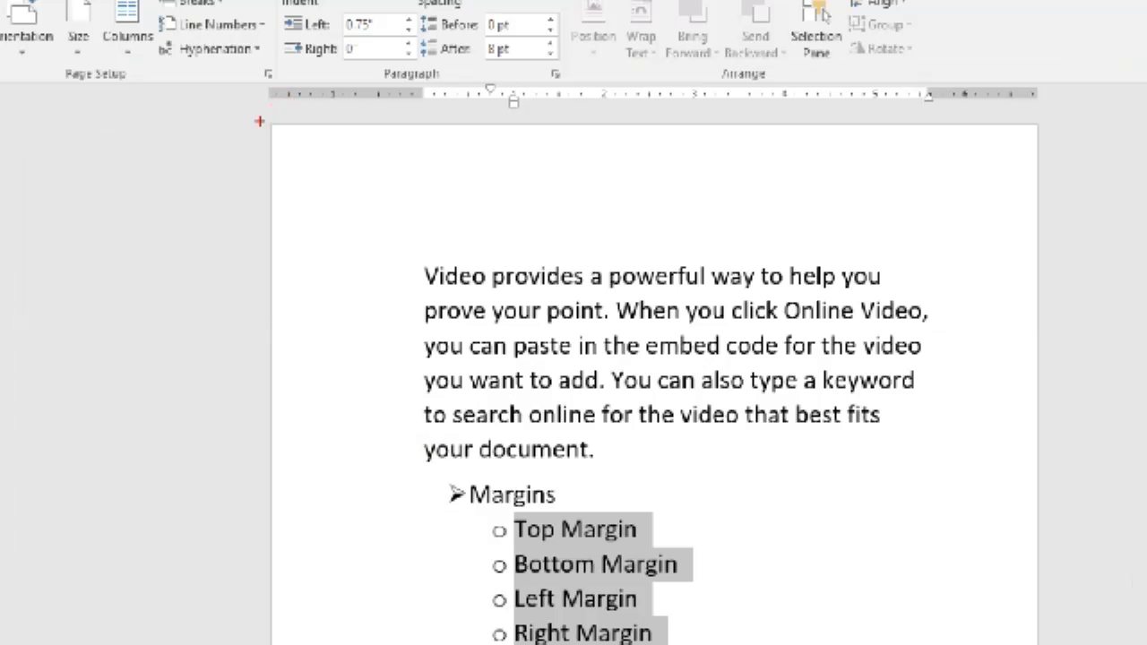
Mark the page's left binding strip with a red rectangle, add red arrows in the left and right margins, and clear the annotations.
left_click_drag(260, 157, 339, 575)
left_click_drag(358, 641, 342, 641)
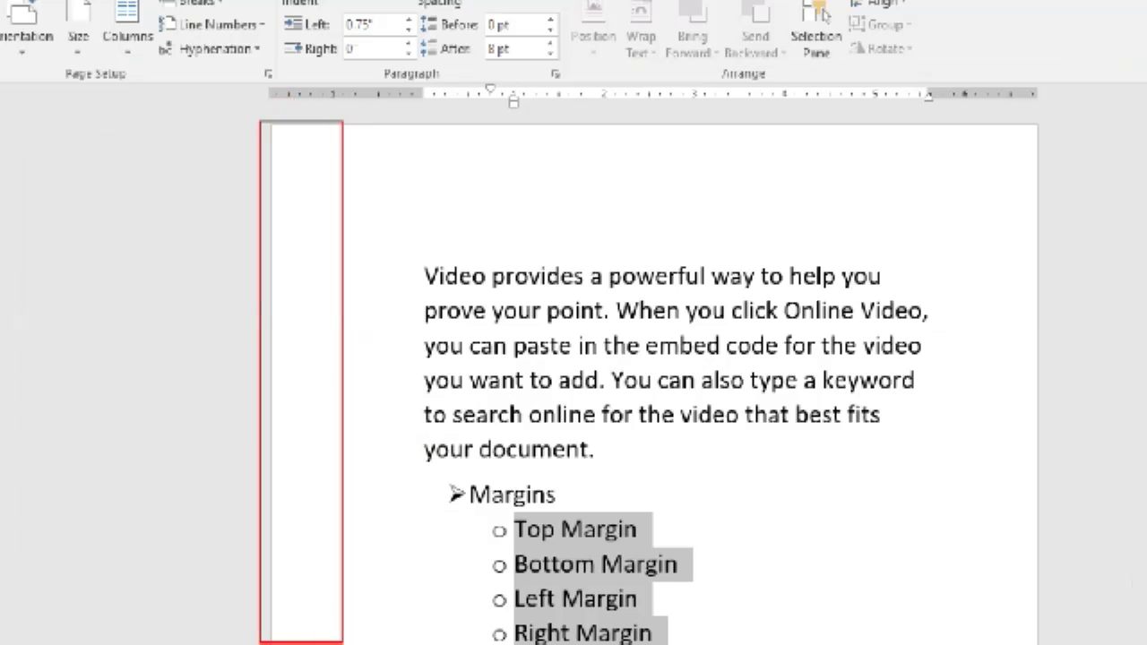
left_click_drag(417, 433, 355, 433)
left_click_drag(996, 272, 993, 614)
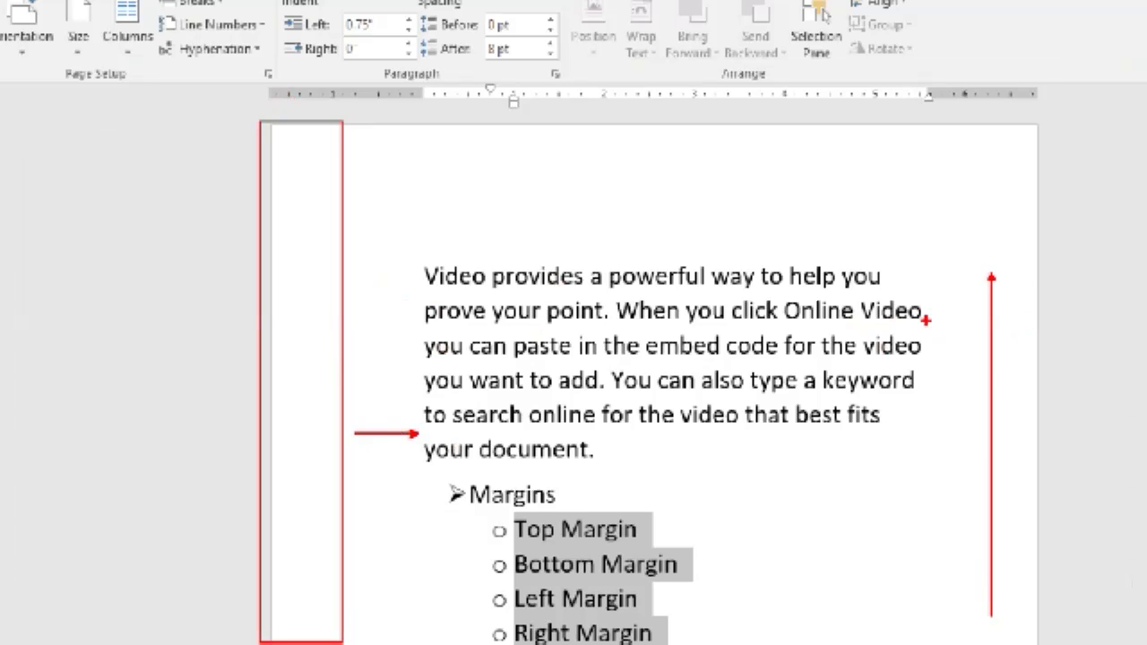
key("Escape")
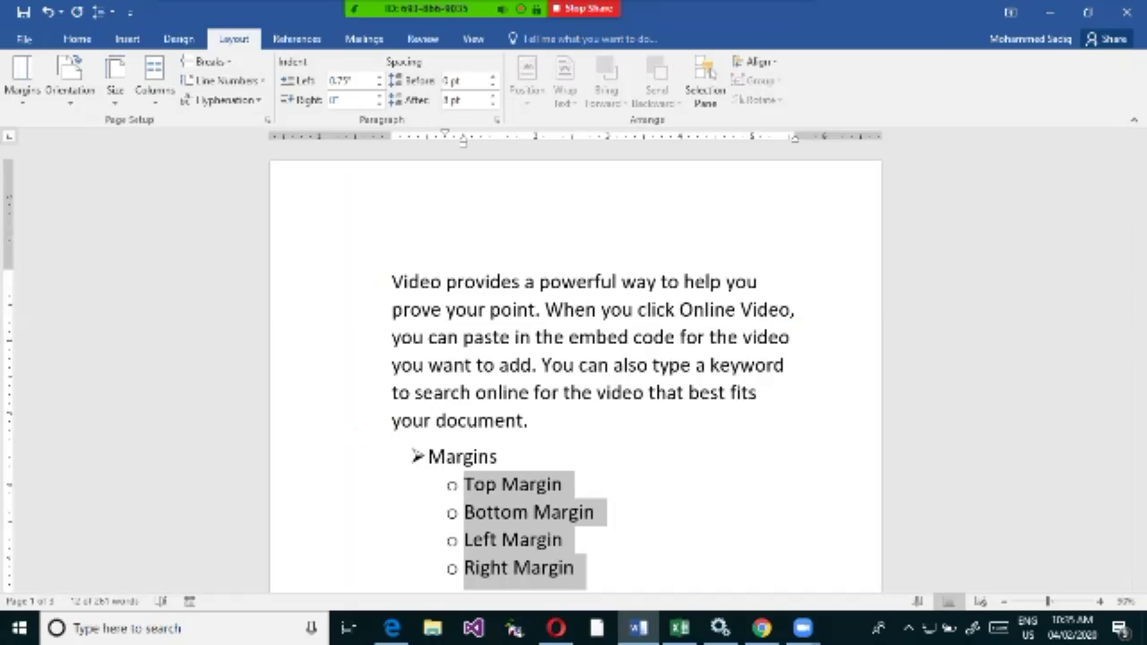
Open the custom margin settings, mark the Gutter position setting and its Left and Top options in red, and clear the annotations.
left_click(23, 78)
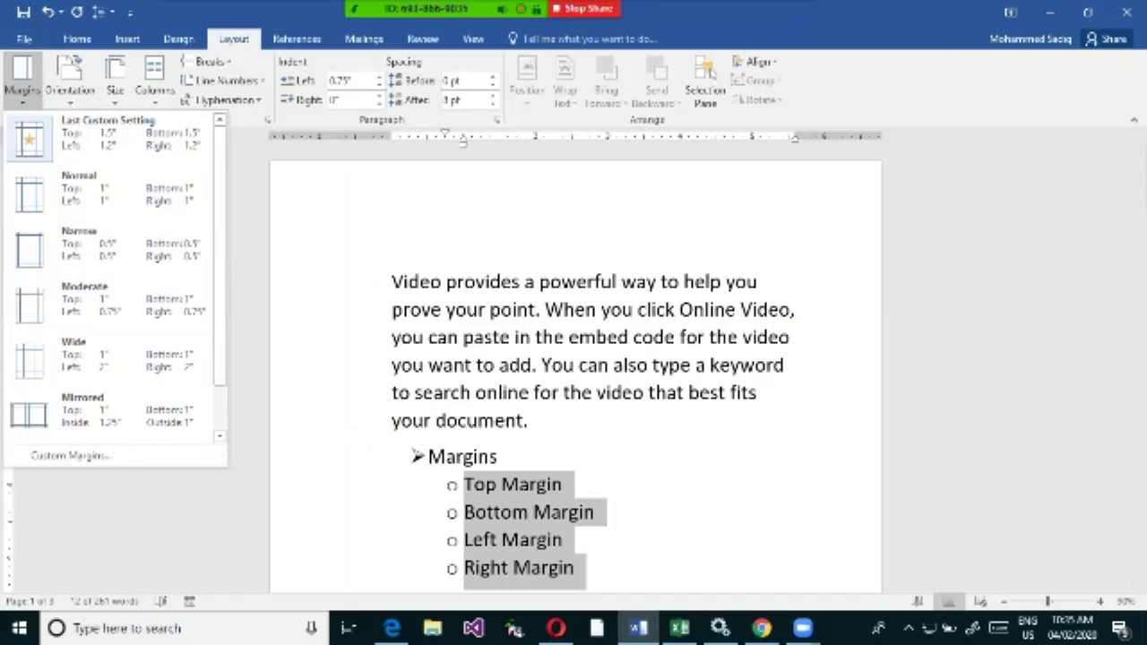
left_click(70, 456)
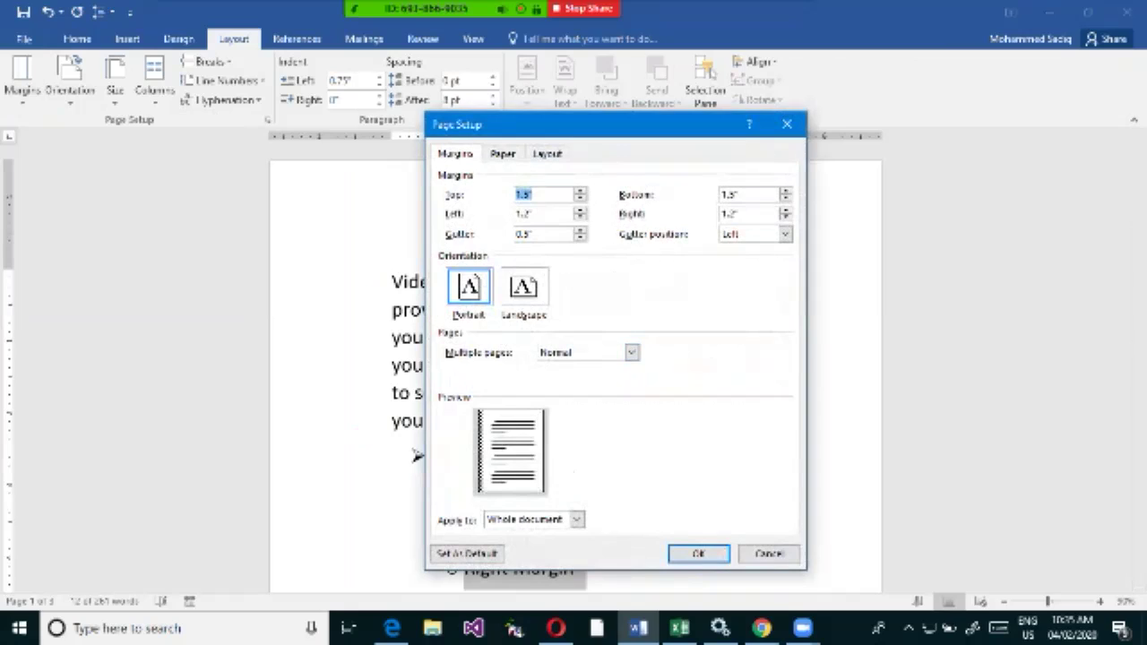
key("ctrl+1")
left_click(574, 292)
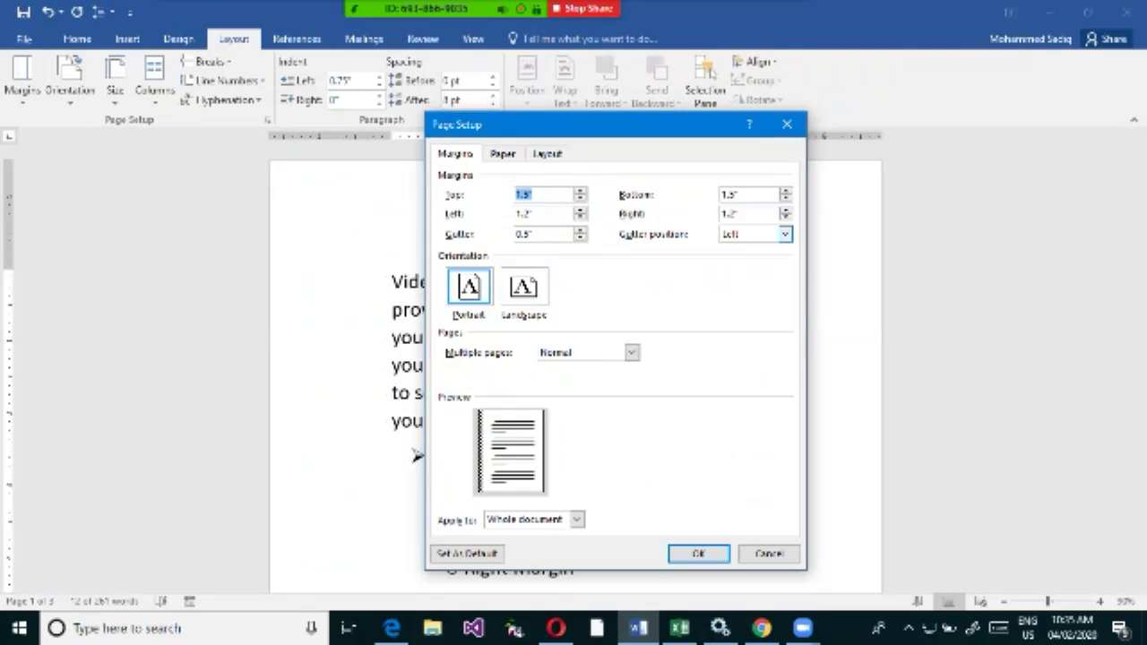
left_click(1007, 221)
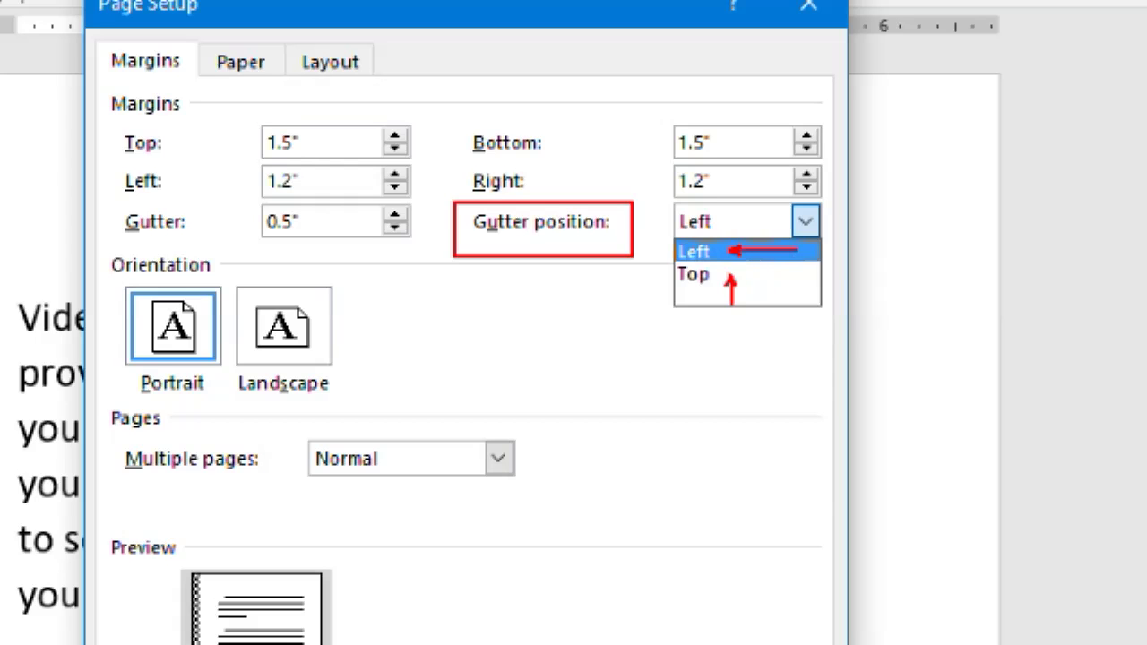
key("Escape")
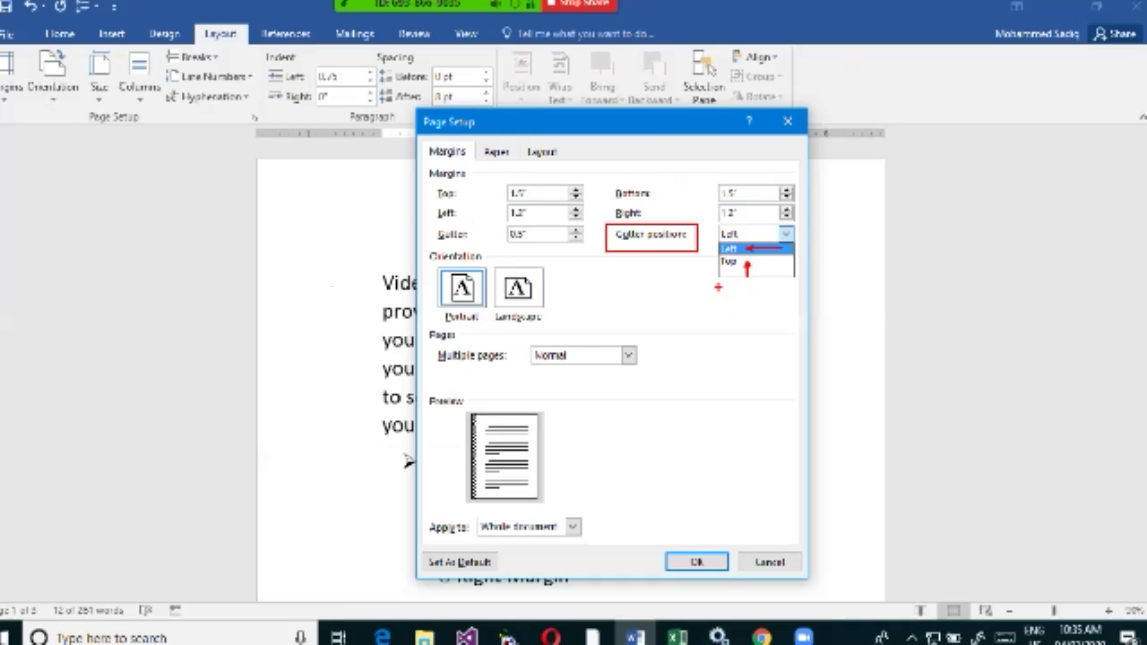
Set the gutter position to Top and apply the setting to the whole document.
left_click(806, 222)
key("Return")
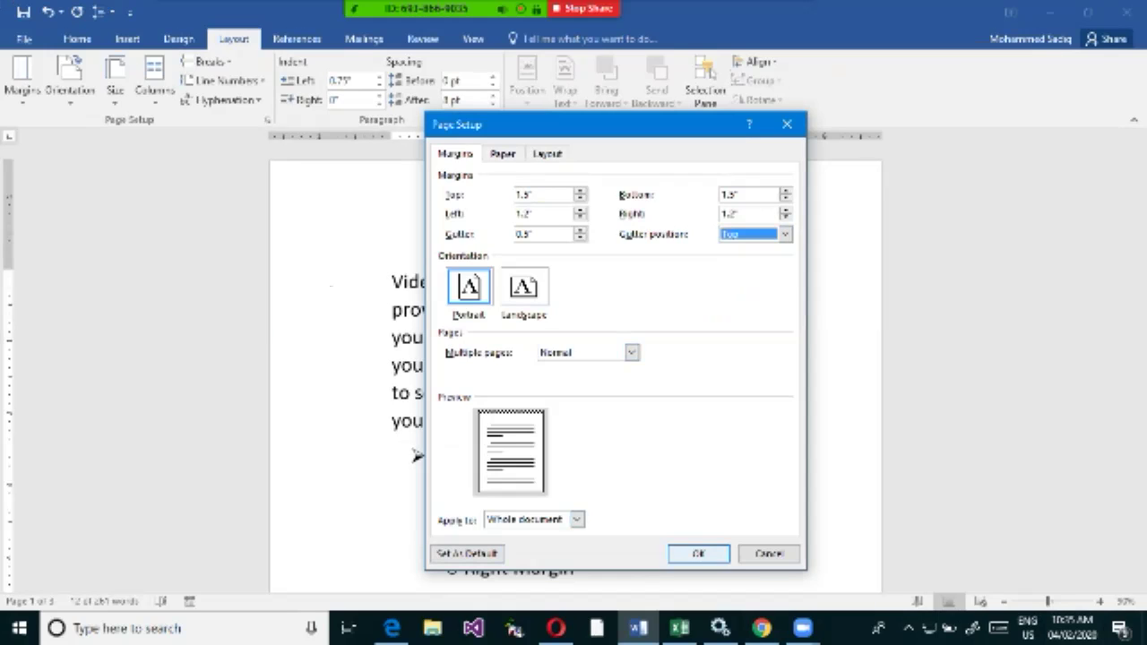
left_click(698, 554)
Unmute all participants in the Zoom meeting, check their microphone status in the participants list, and minimise the list.
mouse_move(582, 14)
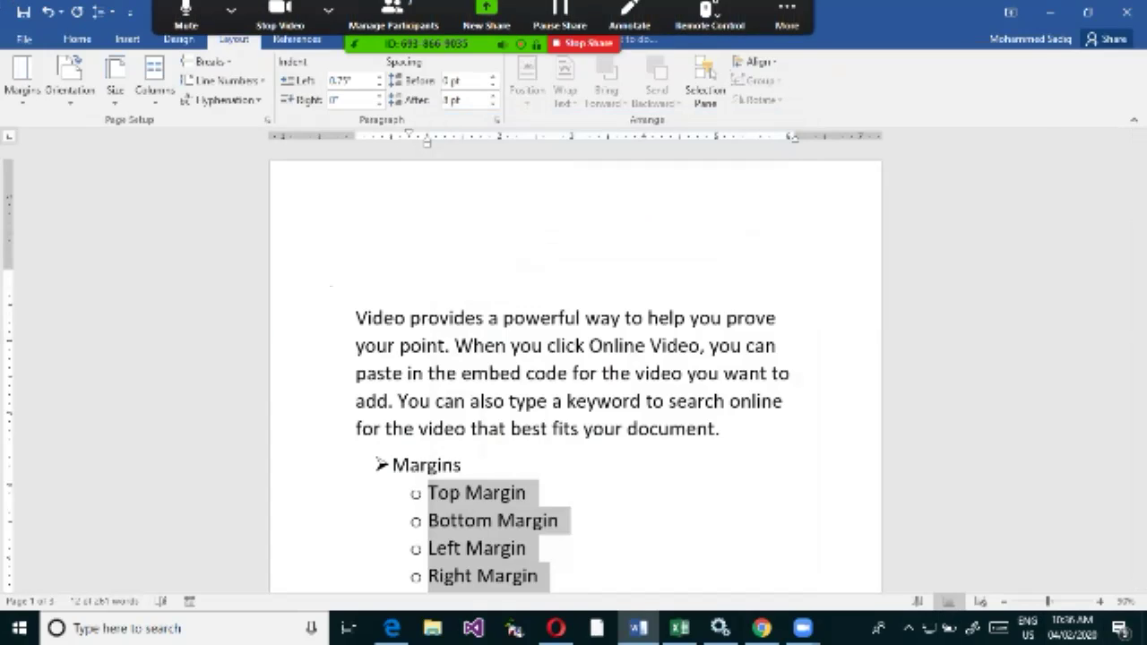
left_click(786, 22)
left_click(393, 27)
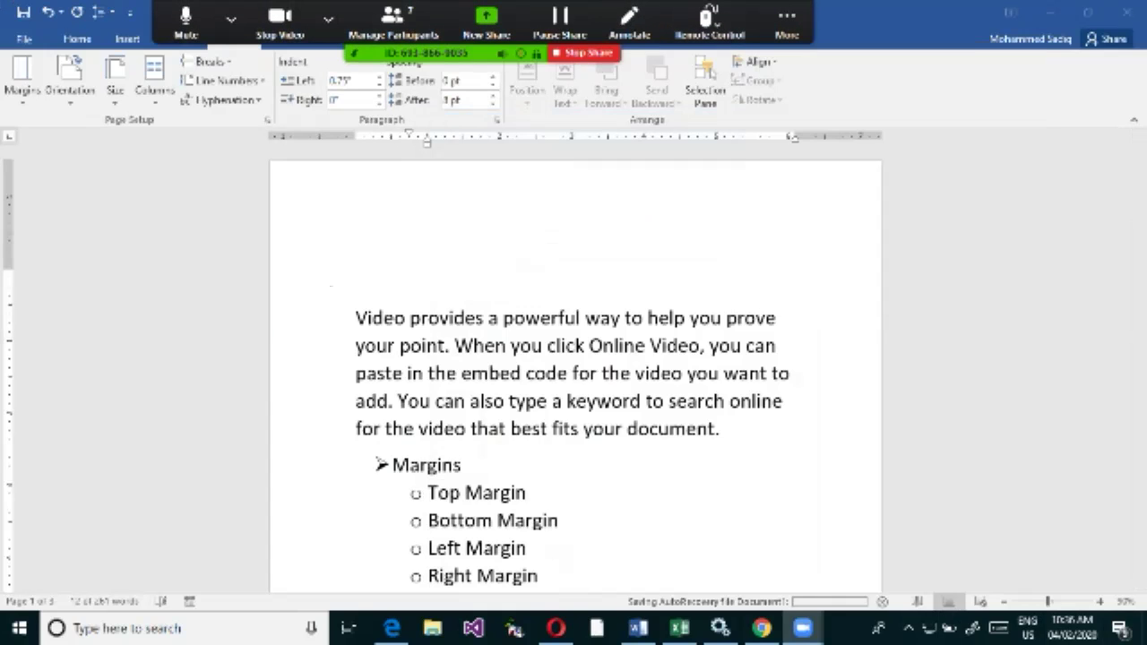
left_click(571, 428)
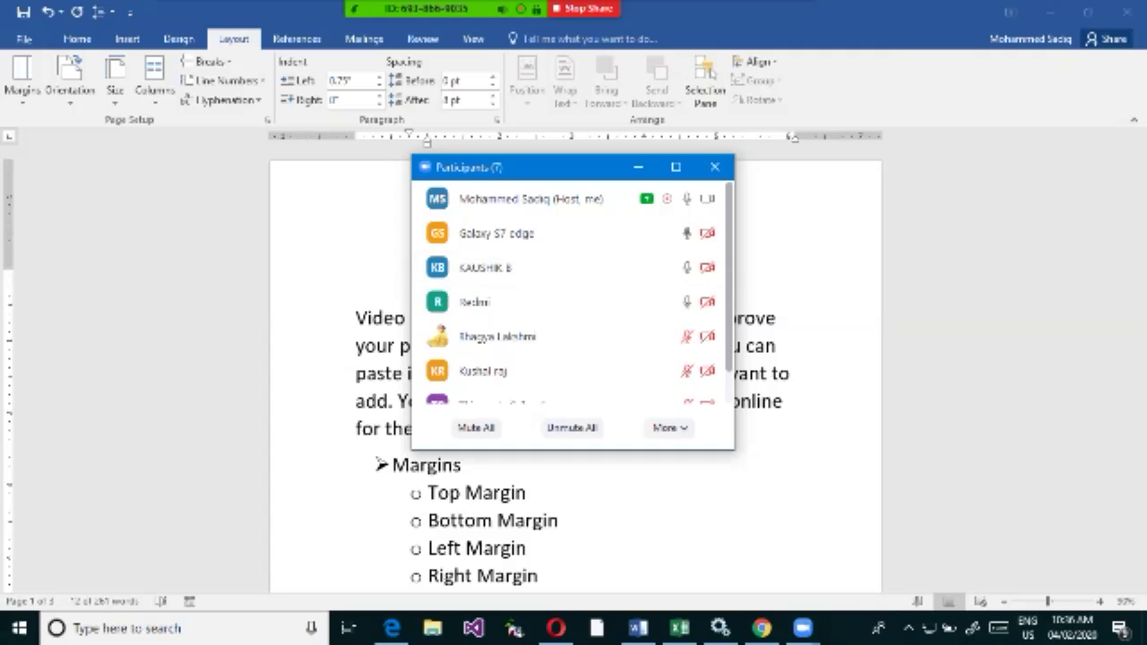
scroll(572, 293, "down", 1)
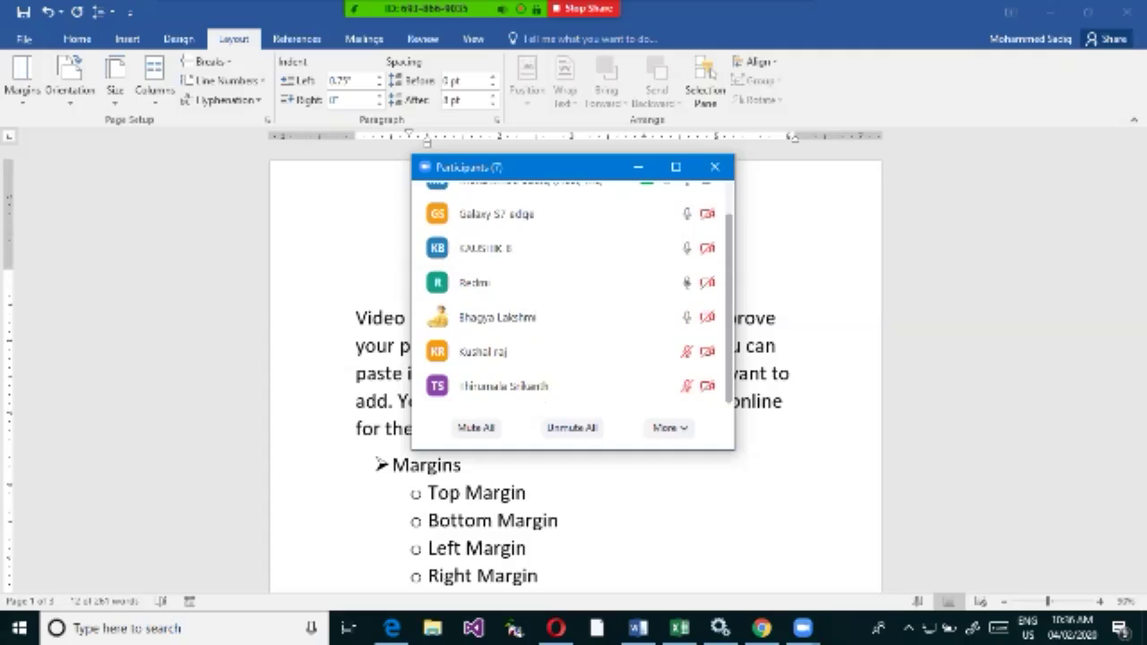
scroll(572, 293, "up", 1)
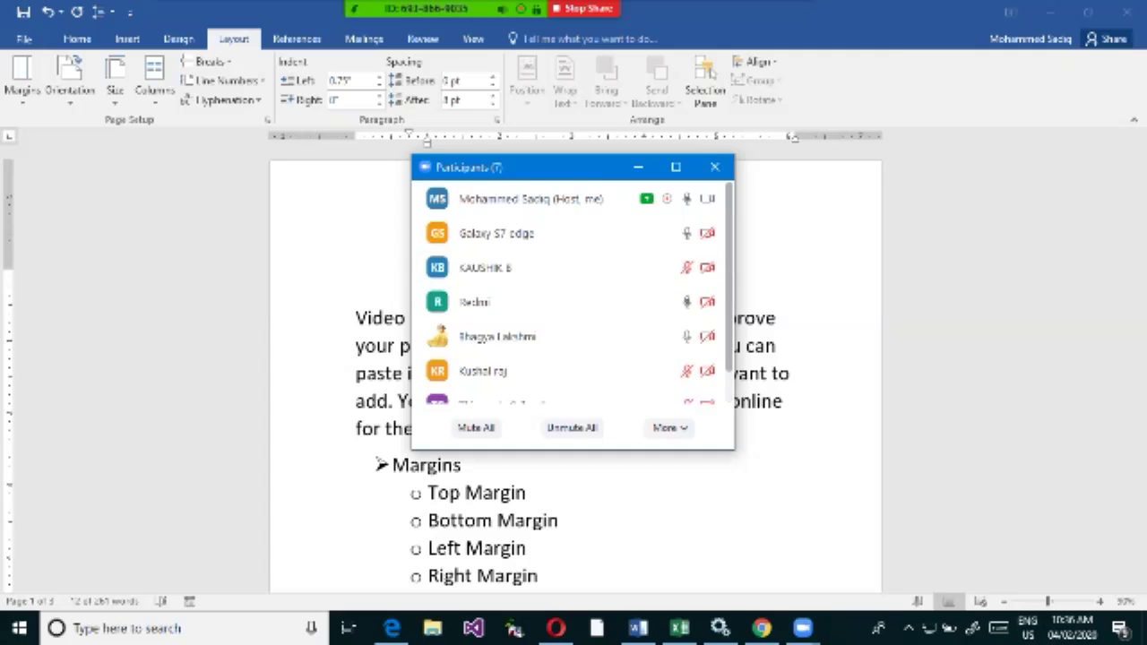
scroll(571, 293, "down", 1)
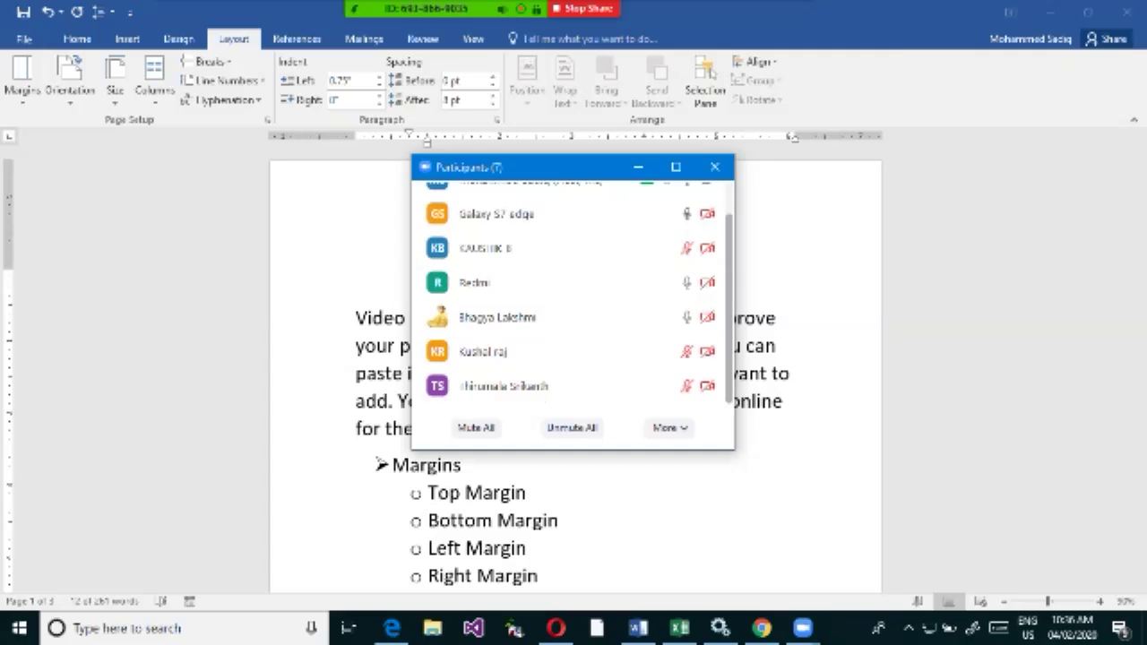
scroll(571, 293, "up", 1)
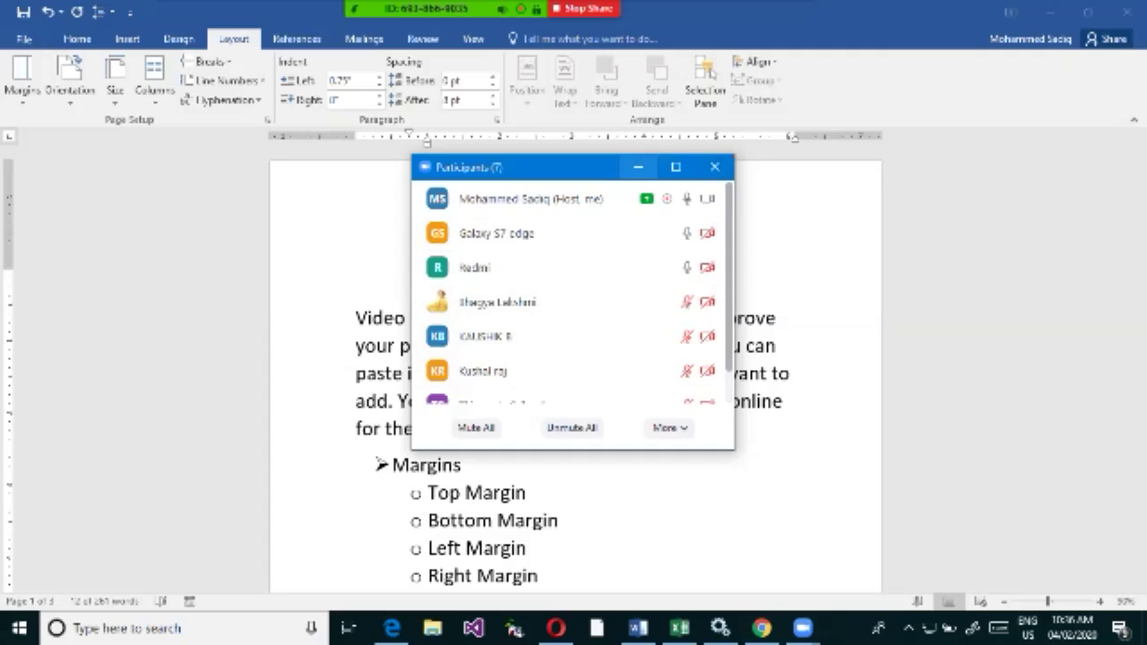
left_click(638, 167)
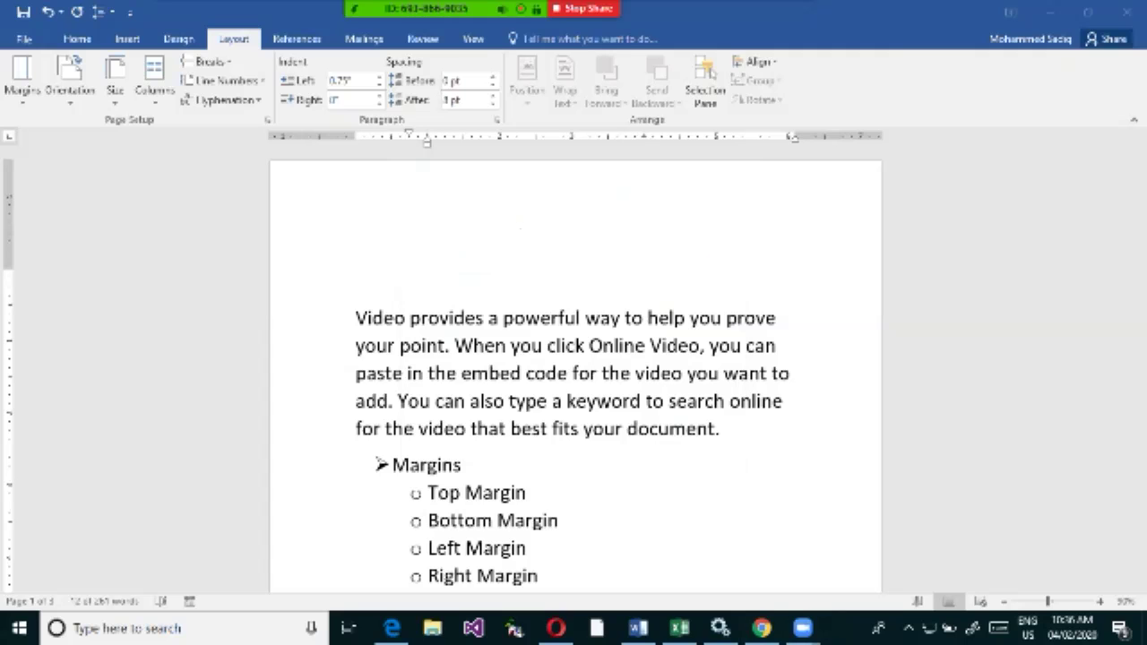
Set the gutter to 0 and its position to Left in the custom margin settings, and apply them to the whole document.
left_click(23, 80)
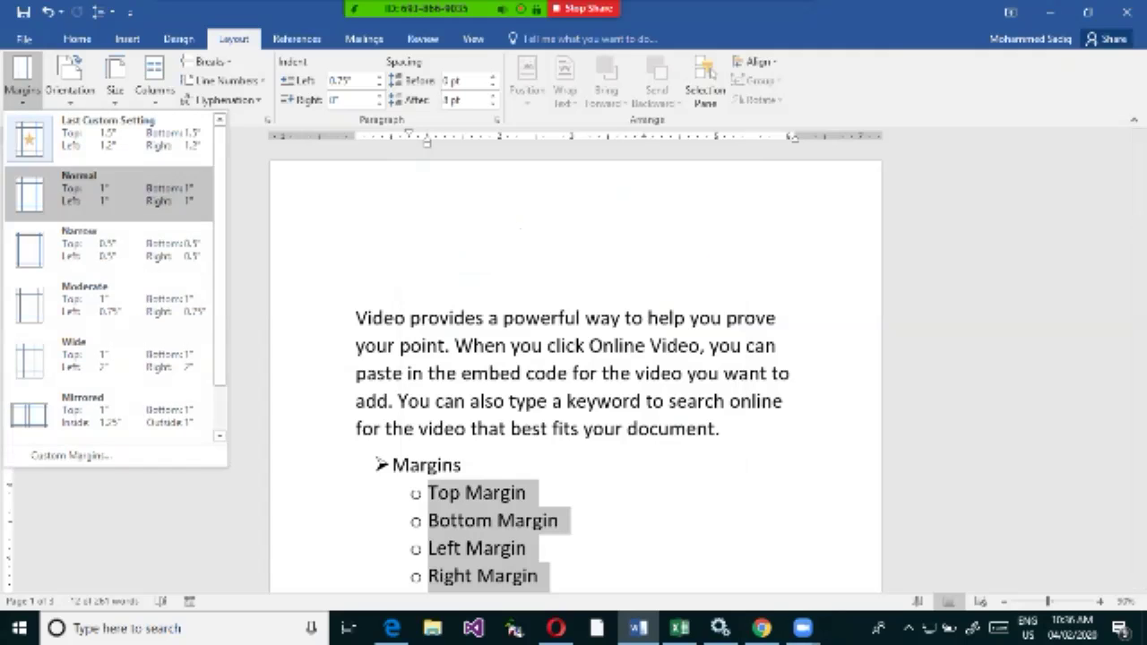
left_click(70, 455)
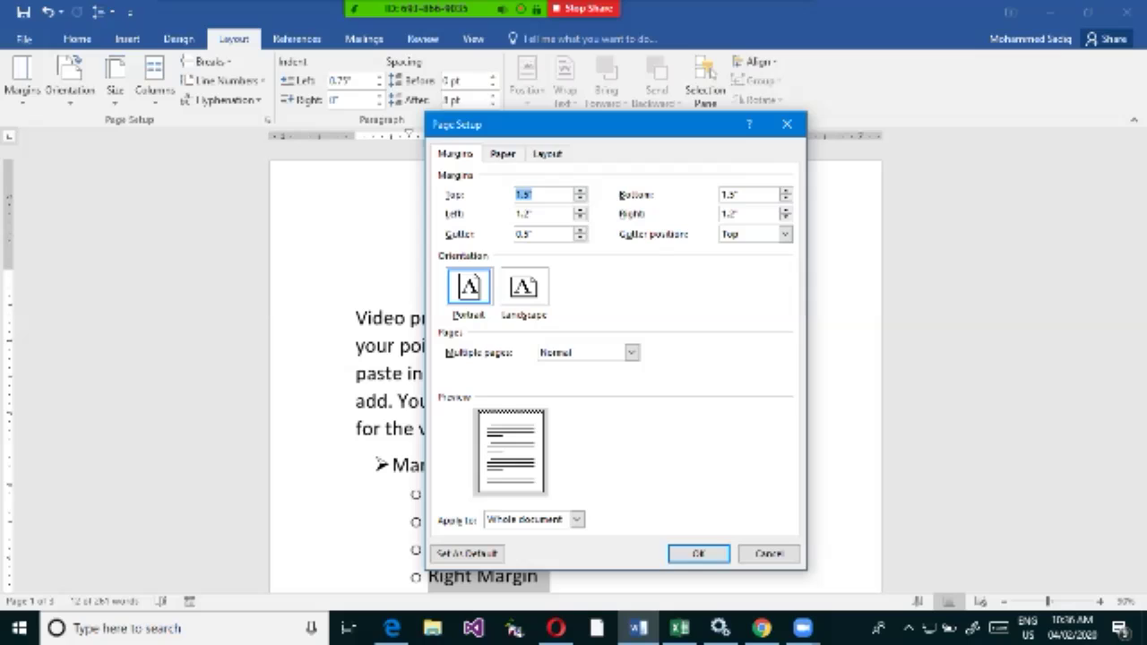
double_click(532, 234)
type("0")
left_click(784, 234)
left_click(734, 247)
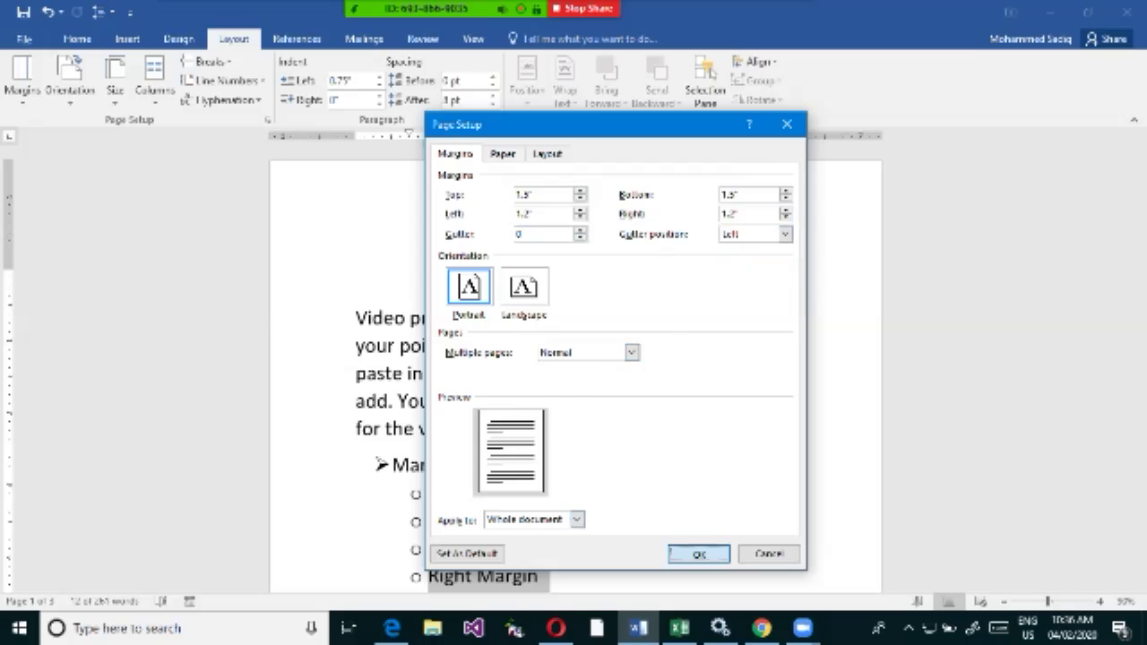
key("Return")
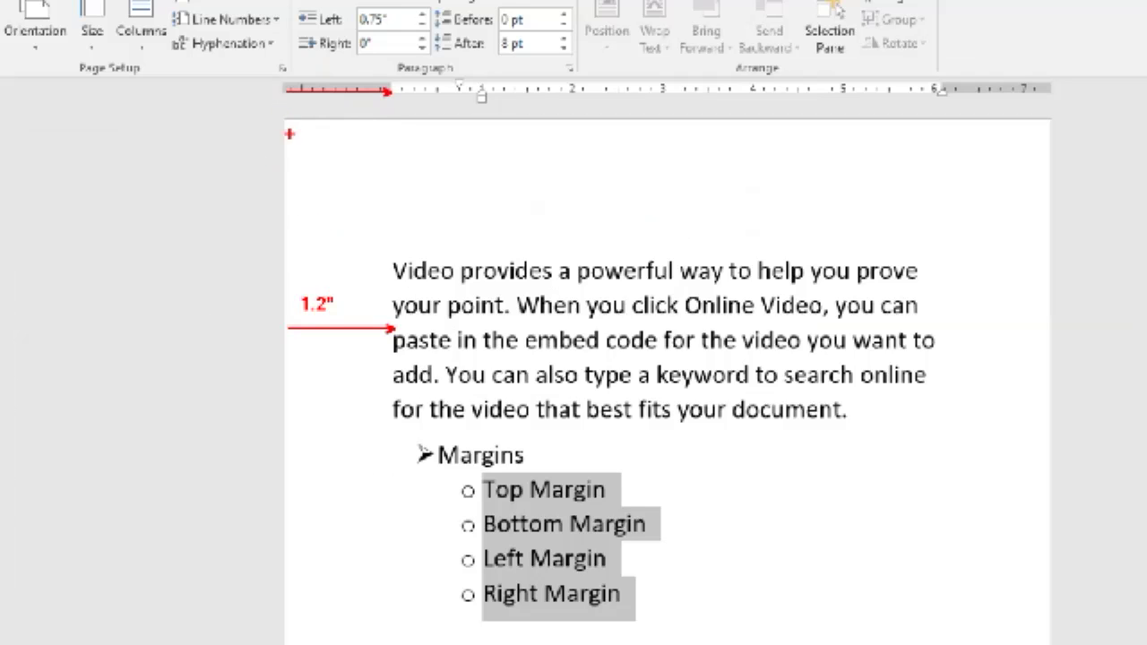
Outline the page's left binding strip with a red rectangle, sketch red marks inside it around the 1.2" label, and clear the annotations.
left_click_drag(285, 118, 366, 638)
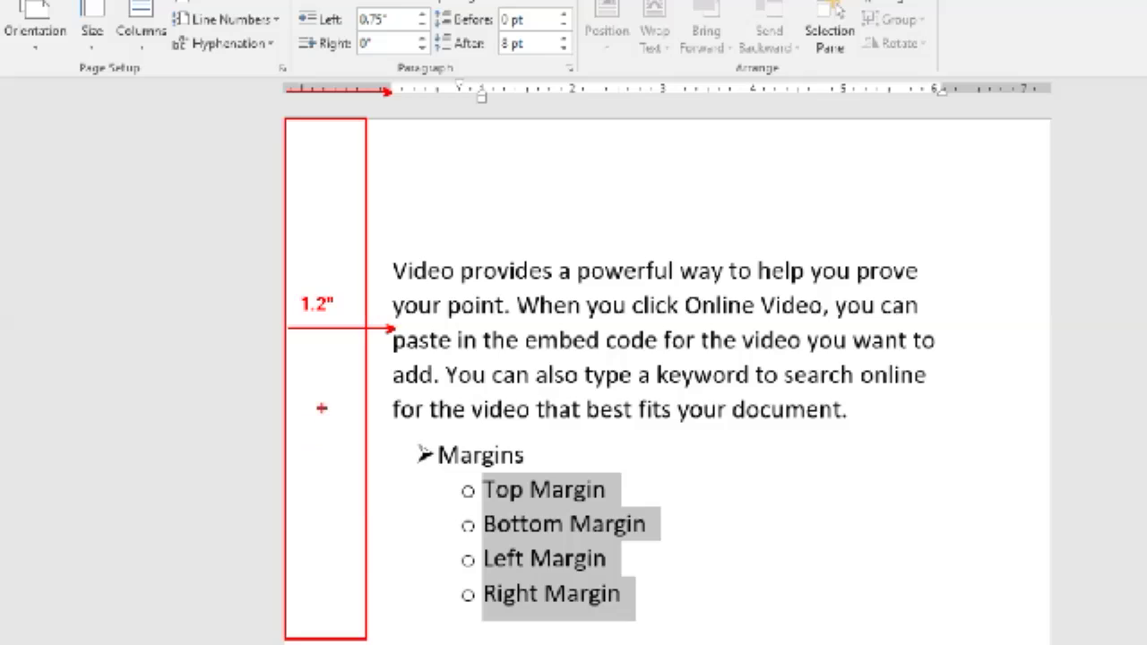
left_click_drag(301, 392, 302, 384)
left_click_drag(306, 265, 309, 215)
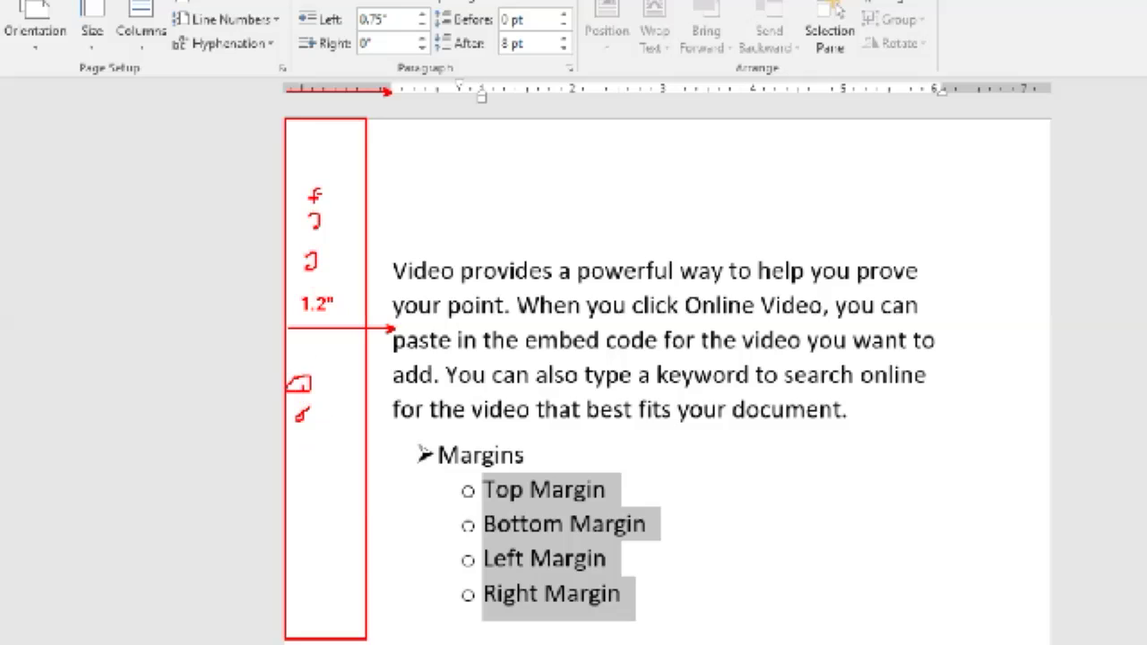
key("Escape")
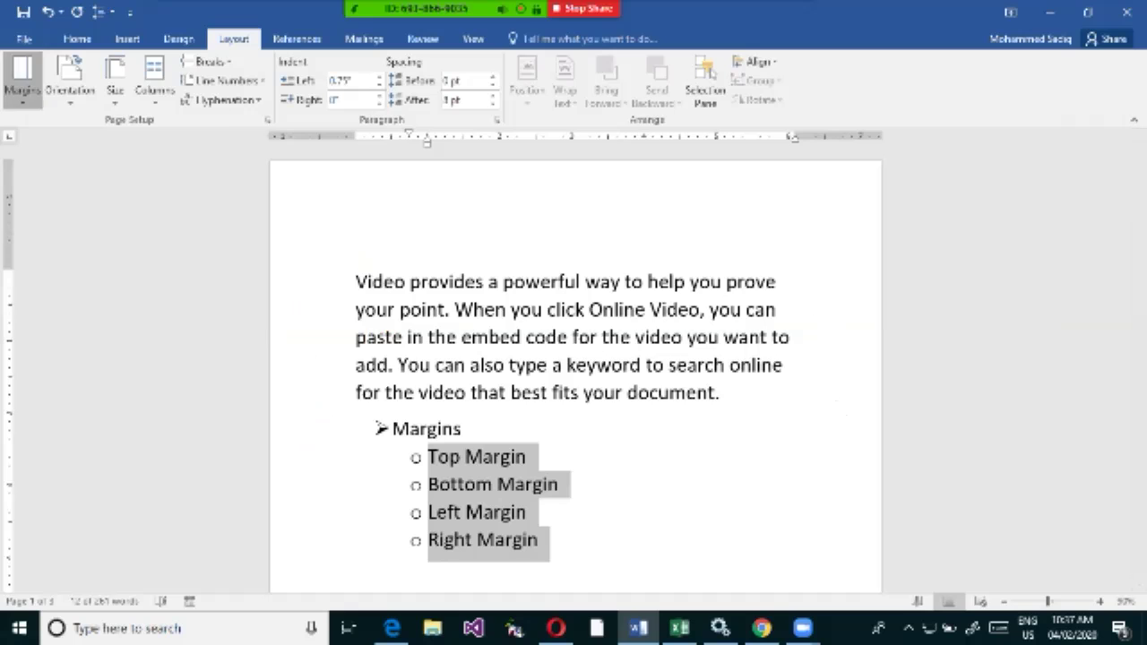
Set a 0.6" gutter at the Left position in the custom margin settings and apply it to the whole document.
left_click(23, 81)
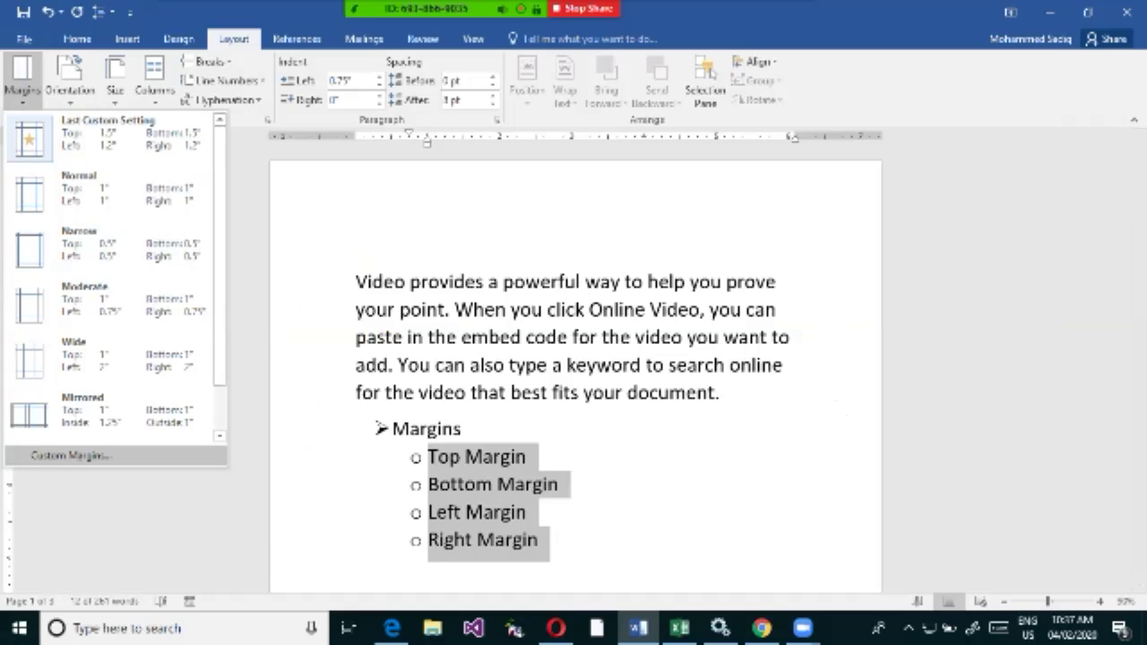
left_click(71, 455)
left_click(528, 194)
left_click(579, 229)
left_click(580, 230)
left_click(580, 229)
left_click(579, 229)
left_click(579, 230)
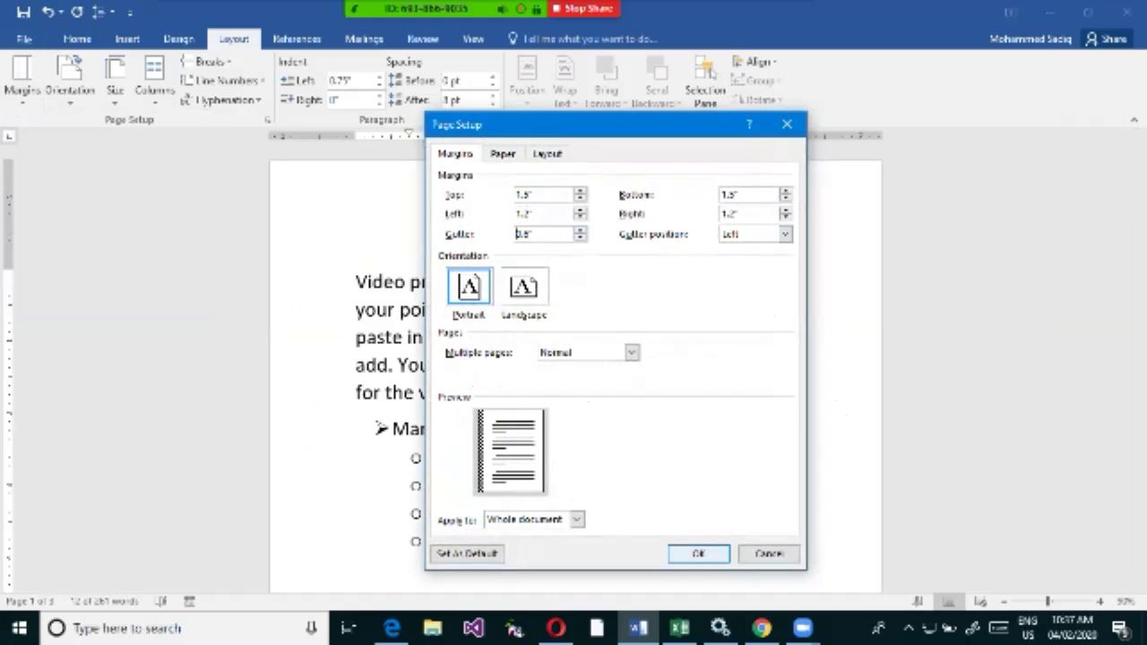
left_click(784, 234)
left_click(730, 248)
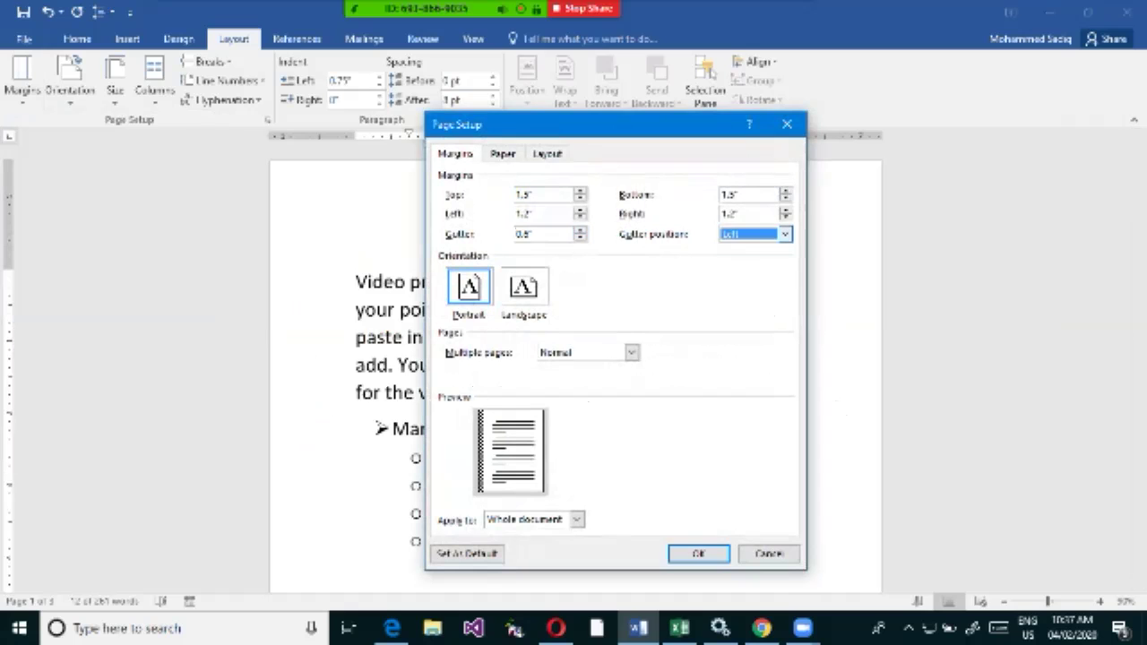
left_click(698, 553)
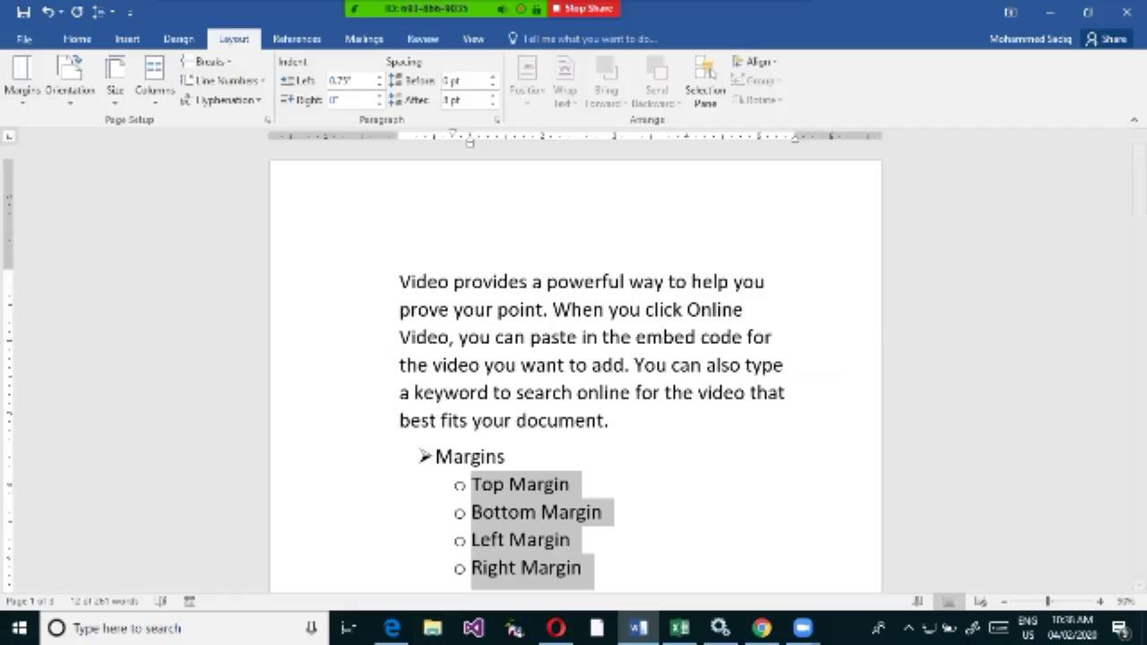
Reopen the custom margin settings, mark the Left gutter option with a red arrow, and apply the Top gutter position to the whole document.
left_click(23, 81)
left_click(70, 455)
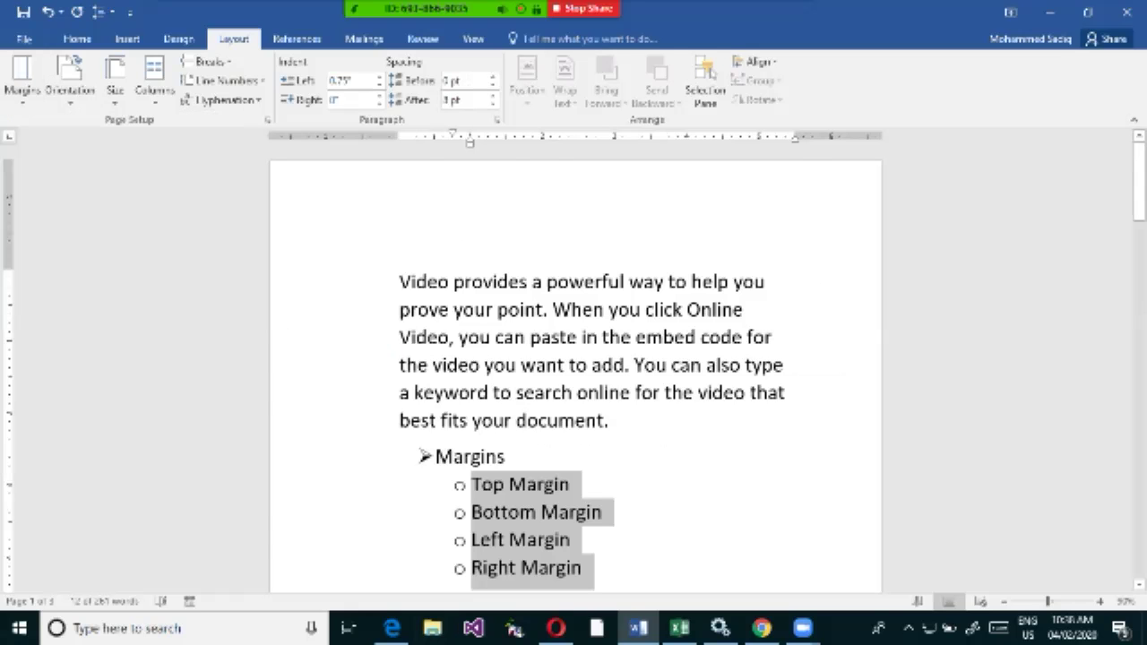
left_click_drag(656, 124, 531, 143)
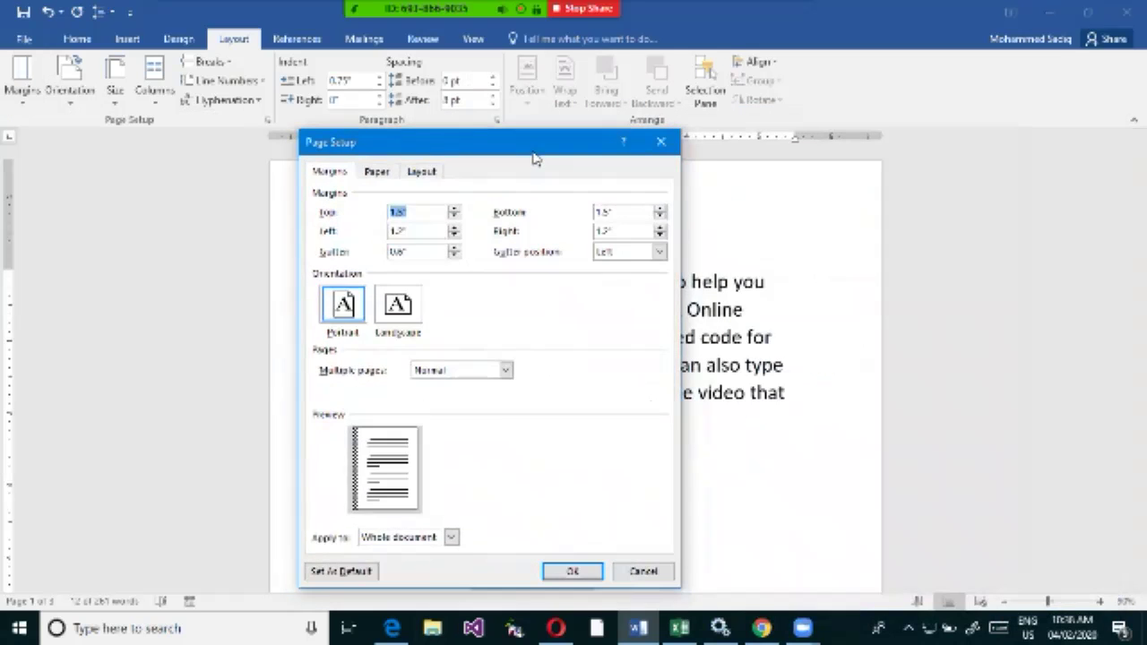
left_click(660, 234)
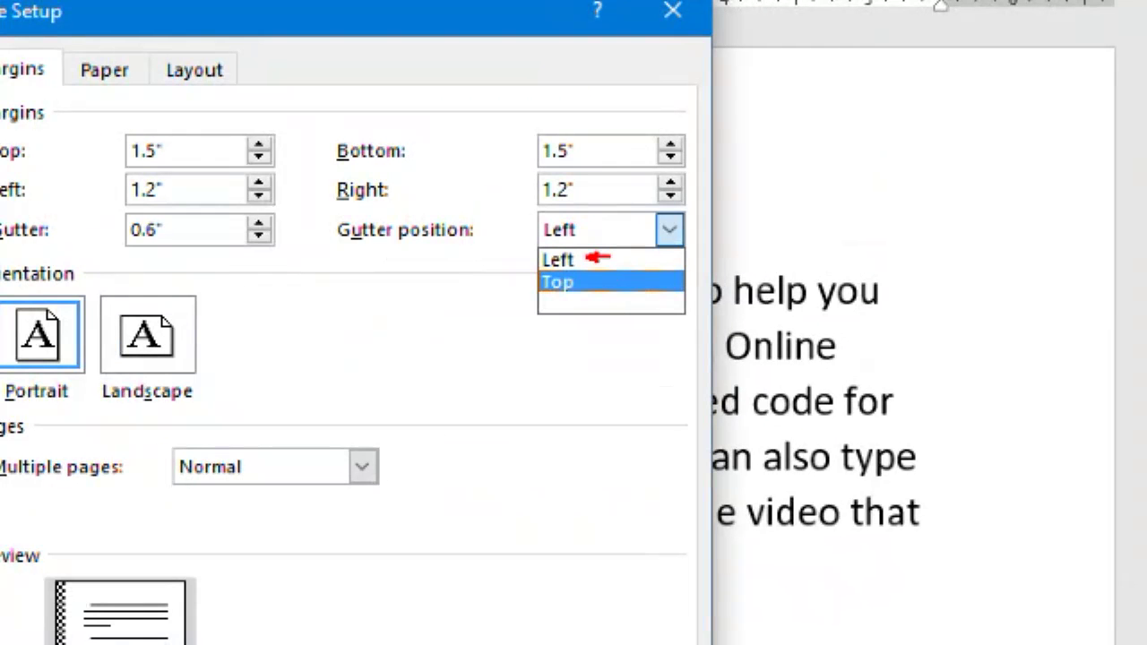
left_click(611, 285)
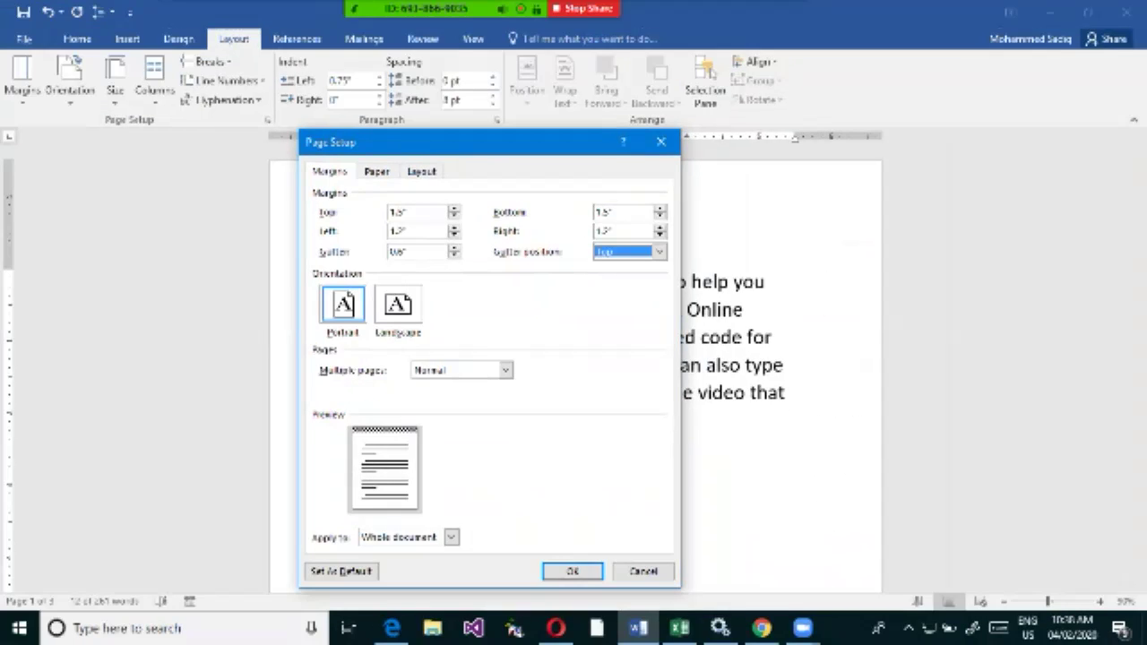
left_click(658, 252)
left_click(611, 278)
left_click(572, 571)
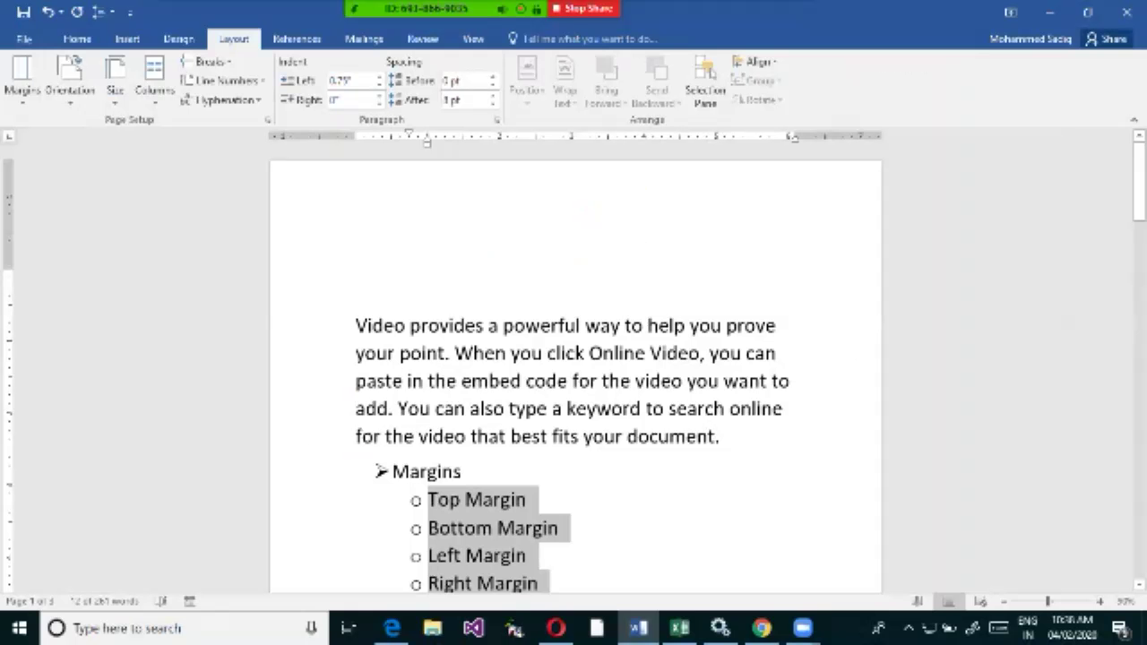
Add the sub-bullet "Gutter ( Space For Binding )" below Right Margin in the Margins list.
scroll(575, 367, "down", 1)
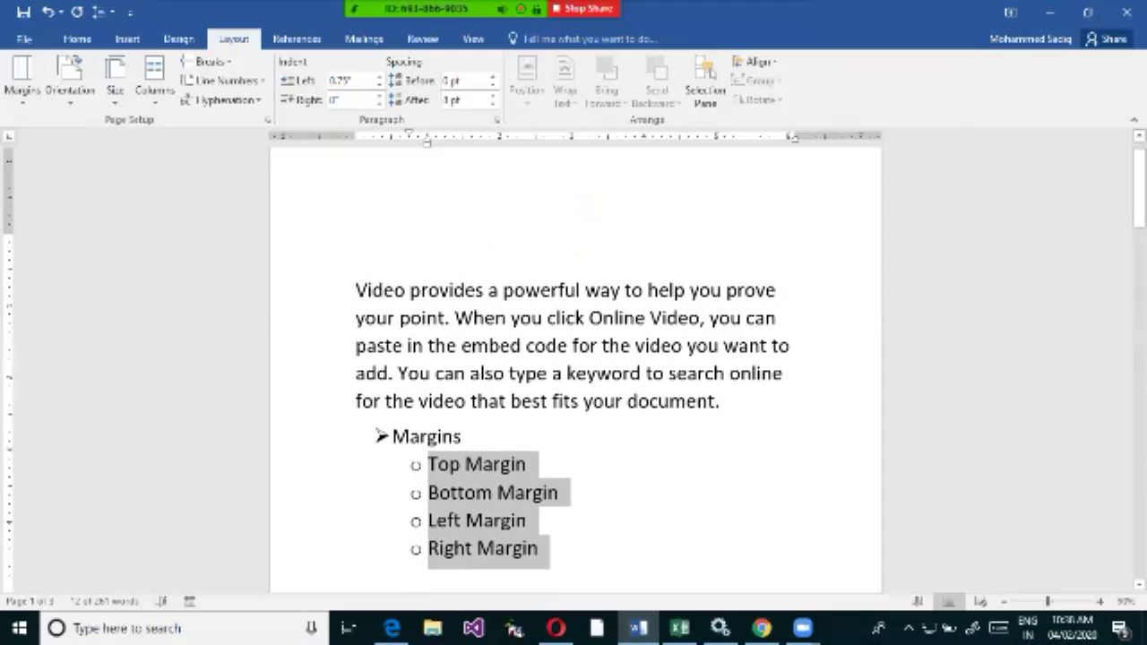
left_click(538, 548)
key("Return")
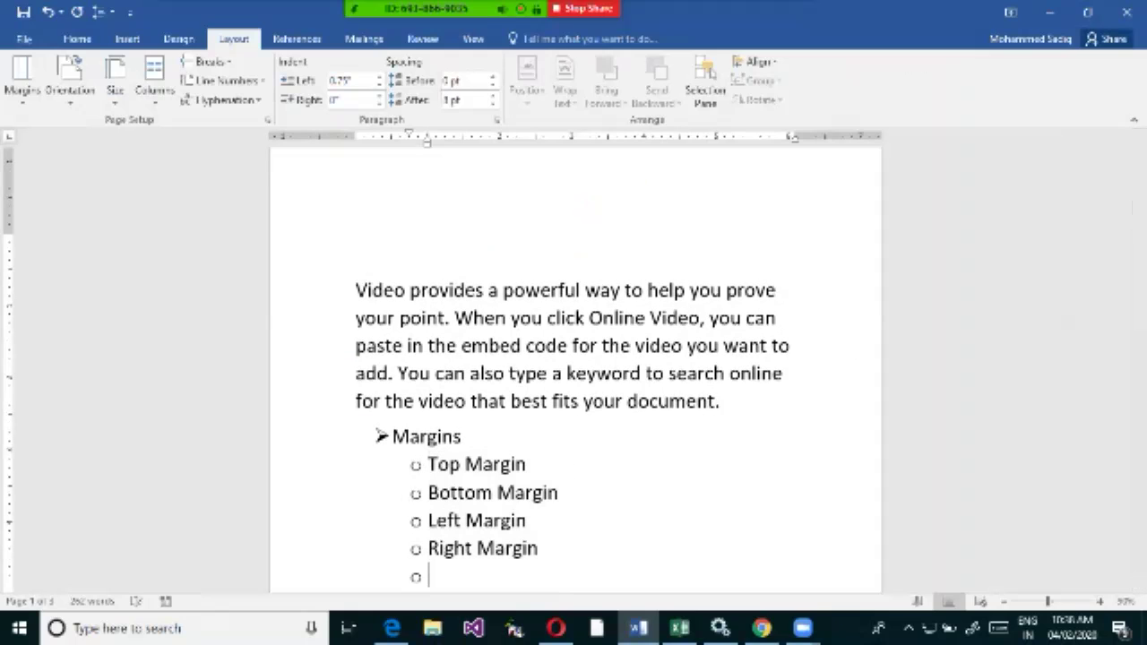
type("Gutter  ")
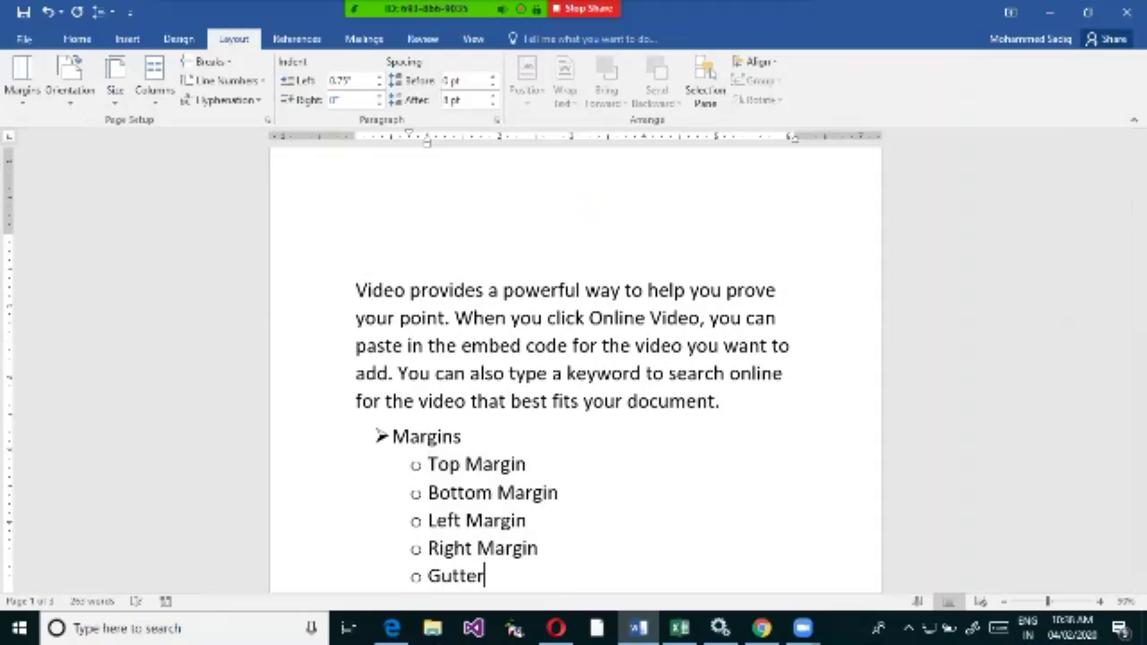
type("( Space F")
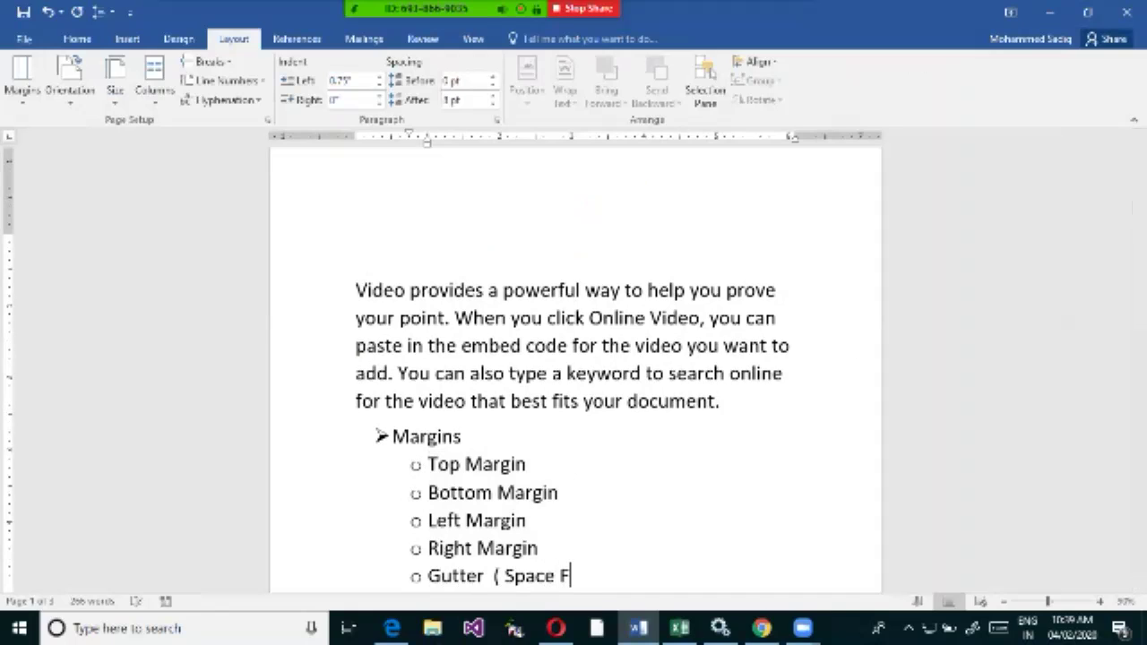
type("or Bindin")
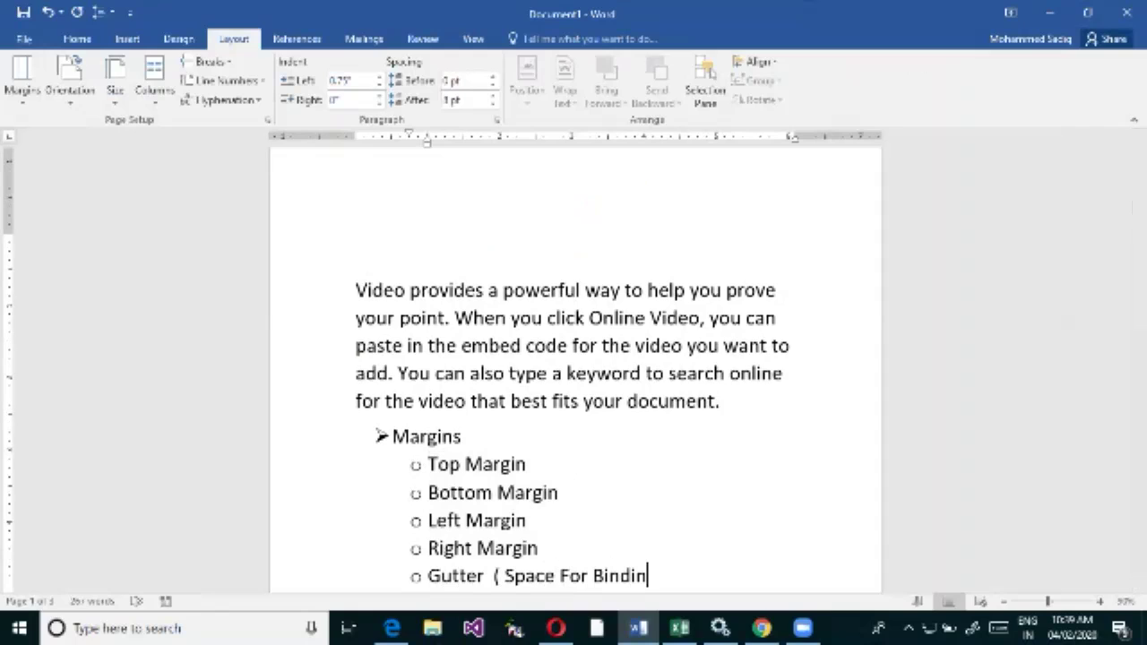
type("g)")
key("Left")
key("Right")
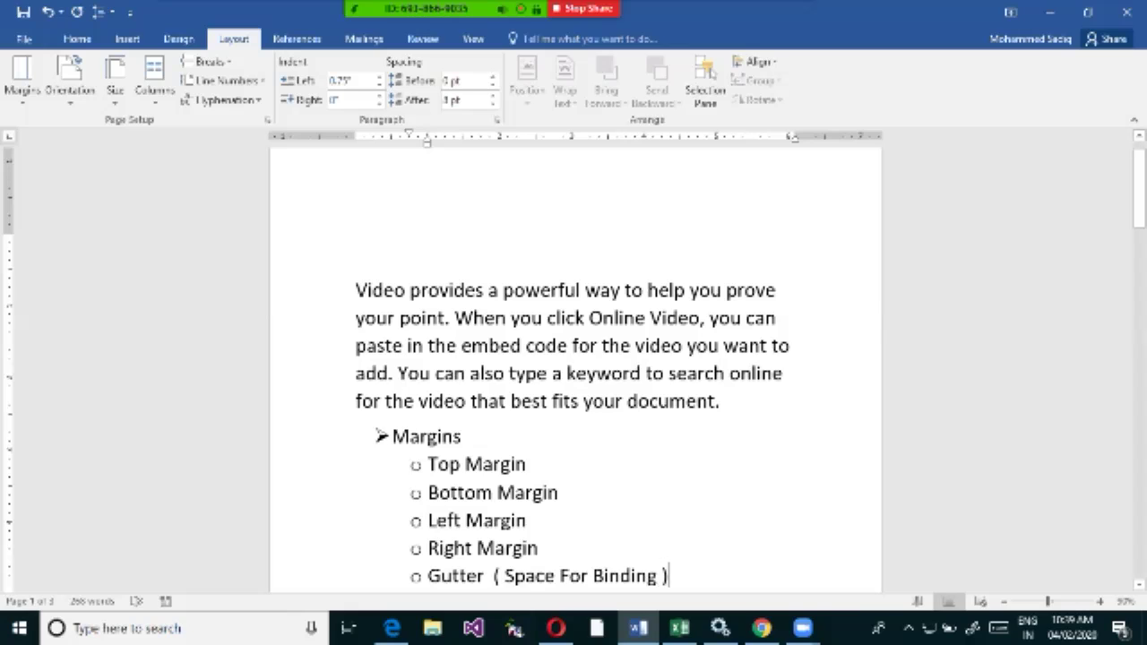
Add a main-level bullet "Alignments" after the Gutter item and correct its spelling with the suggested word.
left_click(373, 291)
scroll(576, 370, "down", 1)
left_click(668, 541)
key("Return")
key("Return")
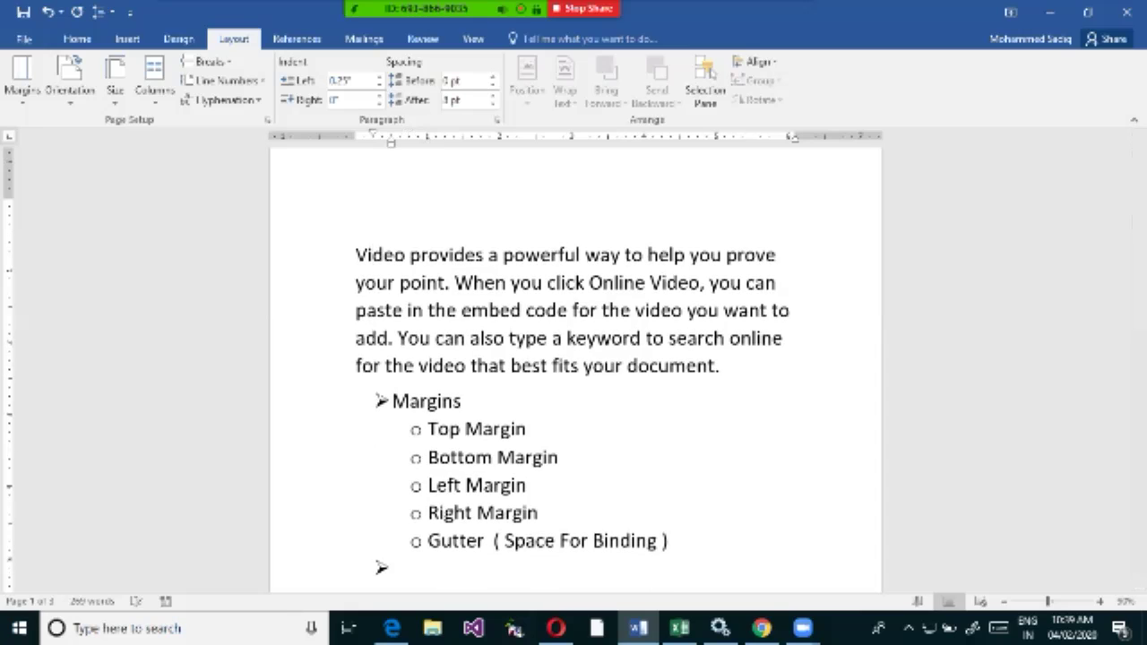
type("Allignments")
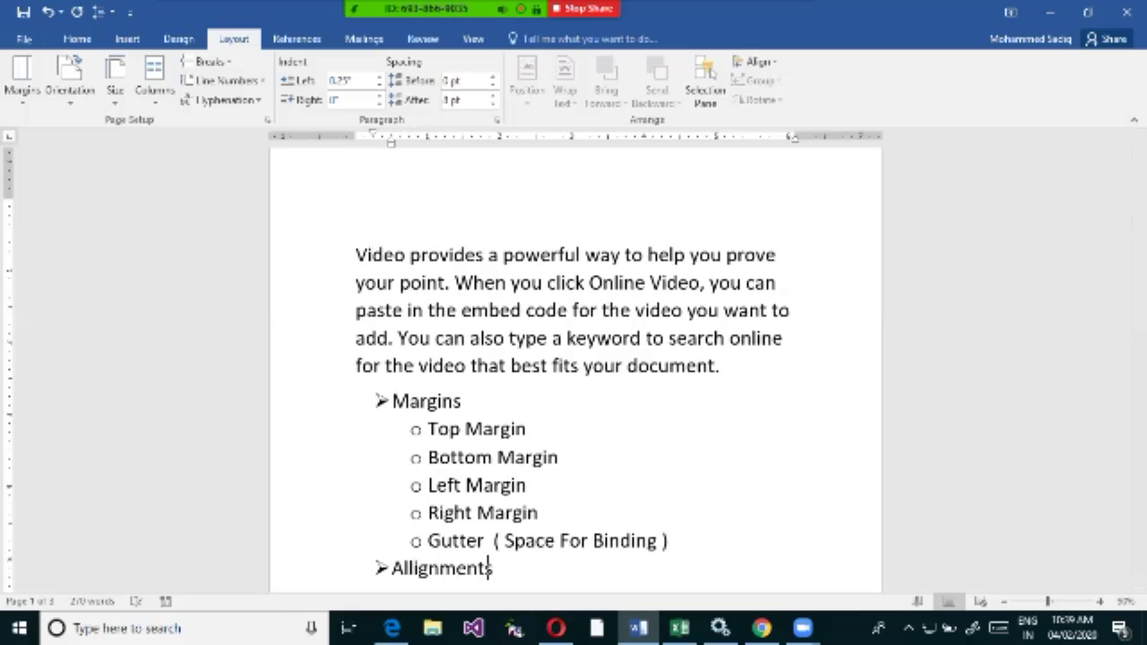
key("Return")
scroll(574, 376, "down", 2)
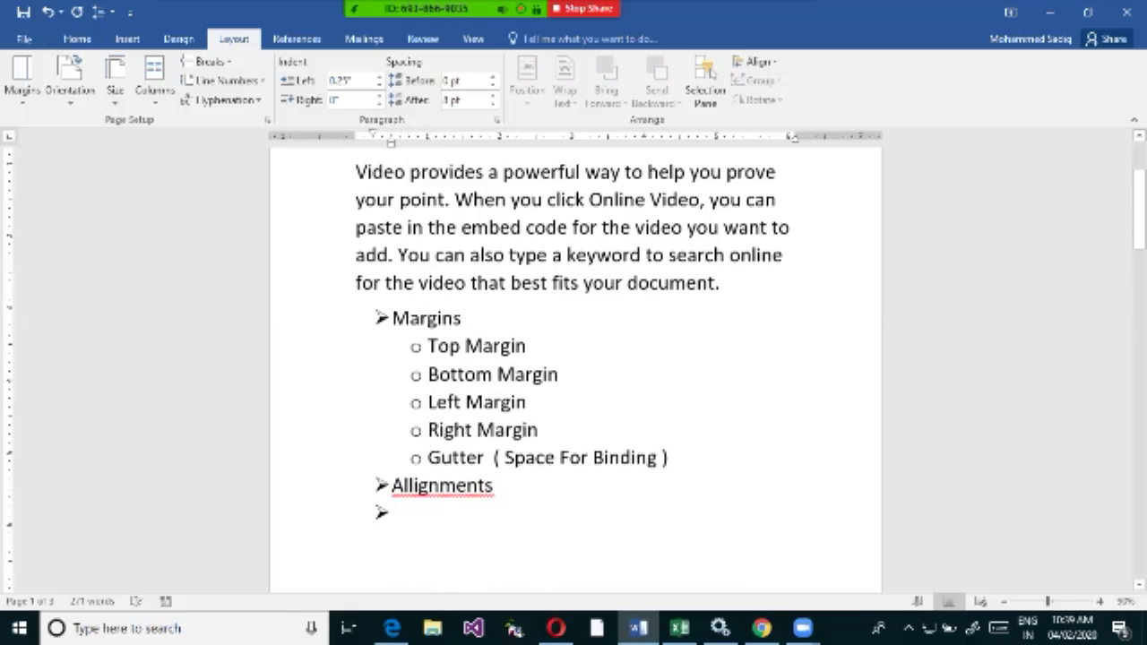
right_click(439, 461)
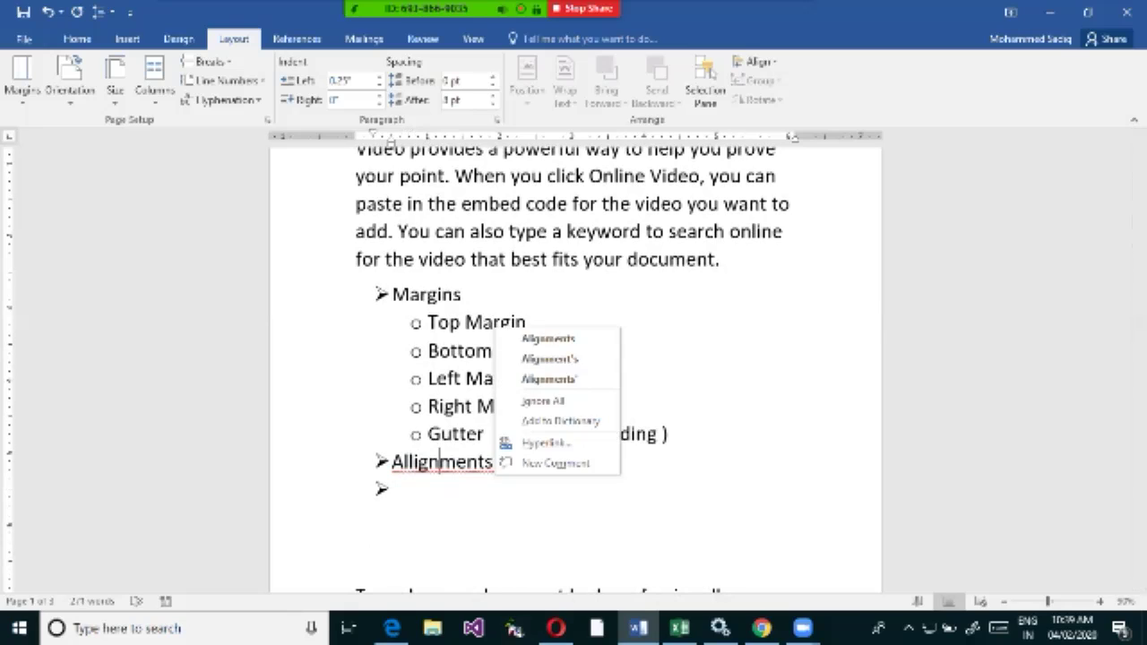
left_click(548, 338)
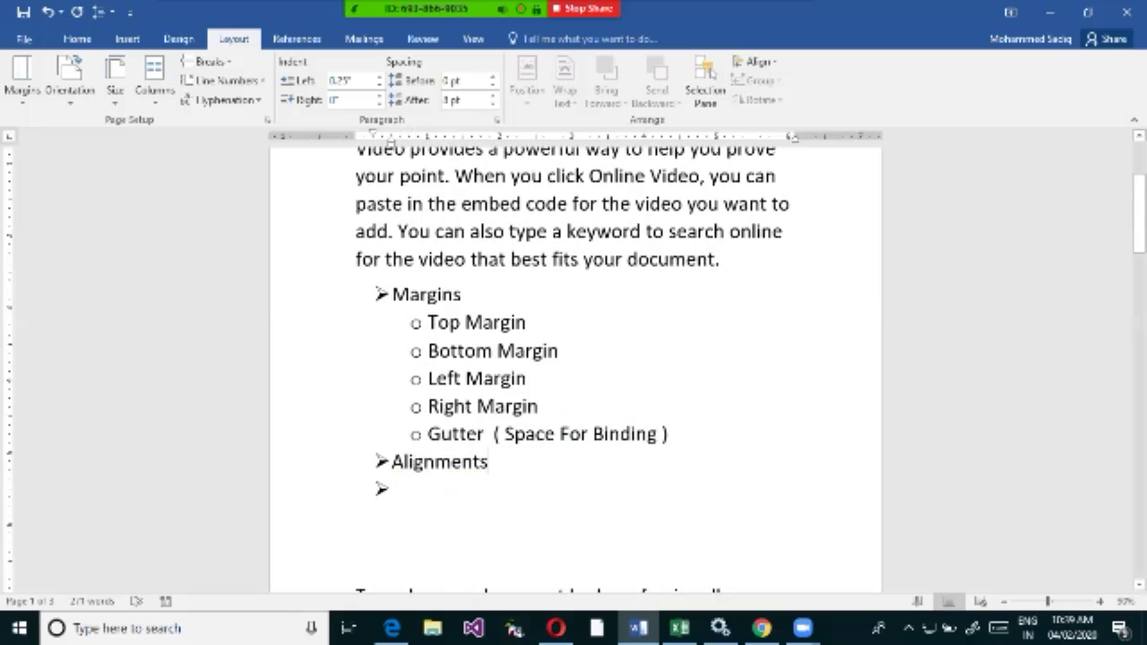
Insert random sample paragraphs before the document's first paragraph with =rand().
scroll(574, 359, "up", 1)
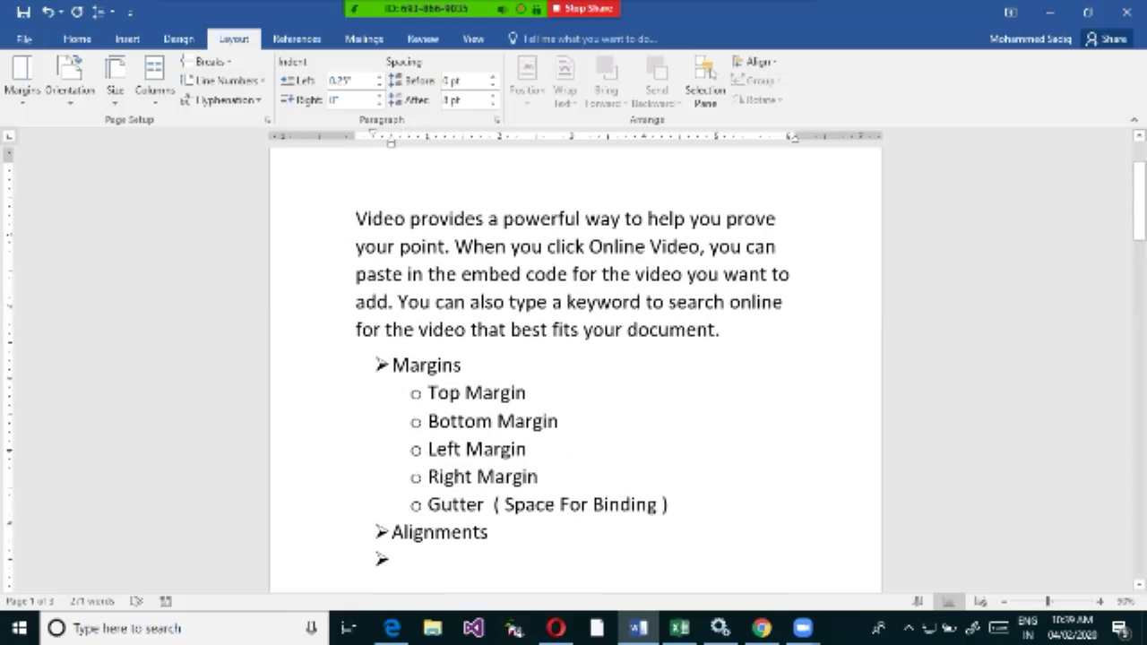
left_click(355, 219)
type("=rand()")
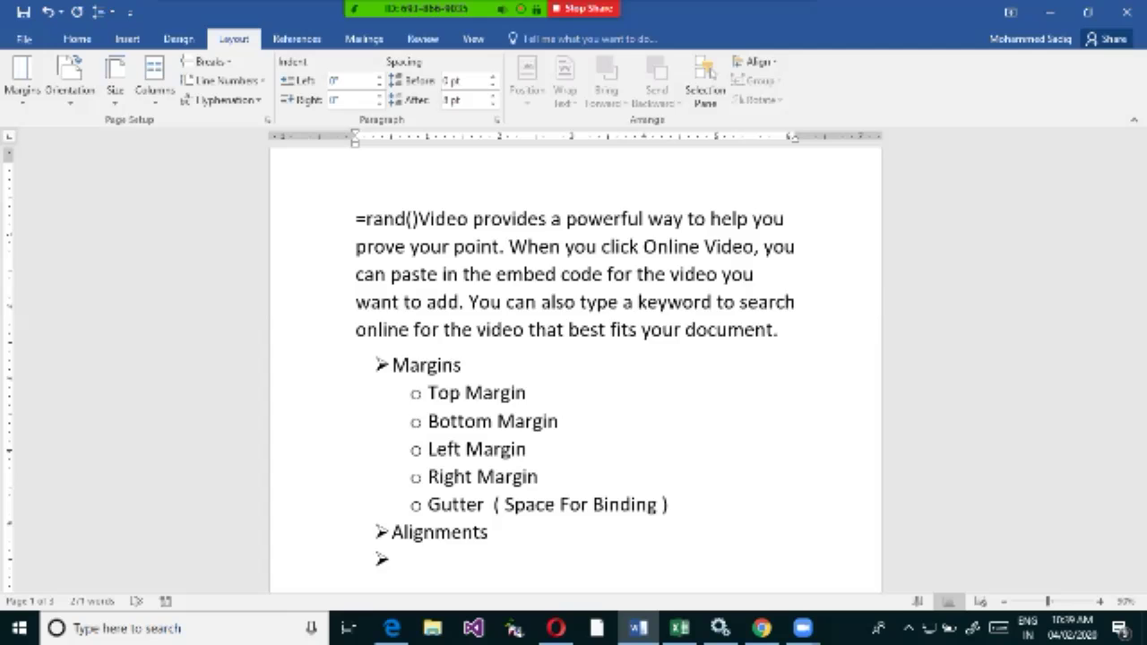
key("Return")
Find and highlight the Alignments bullet below the new sample text, and return to the document's first page.
scroll(573, 359, "down", 6)
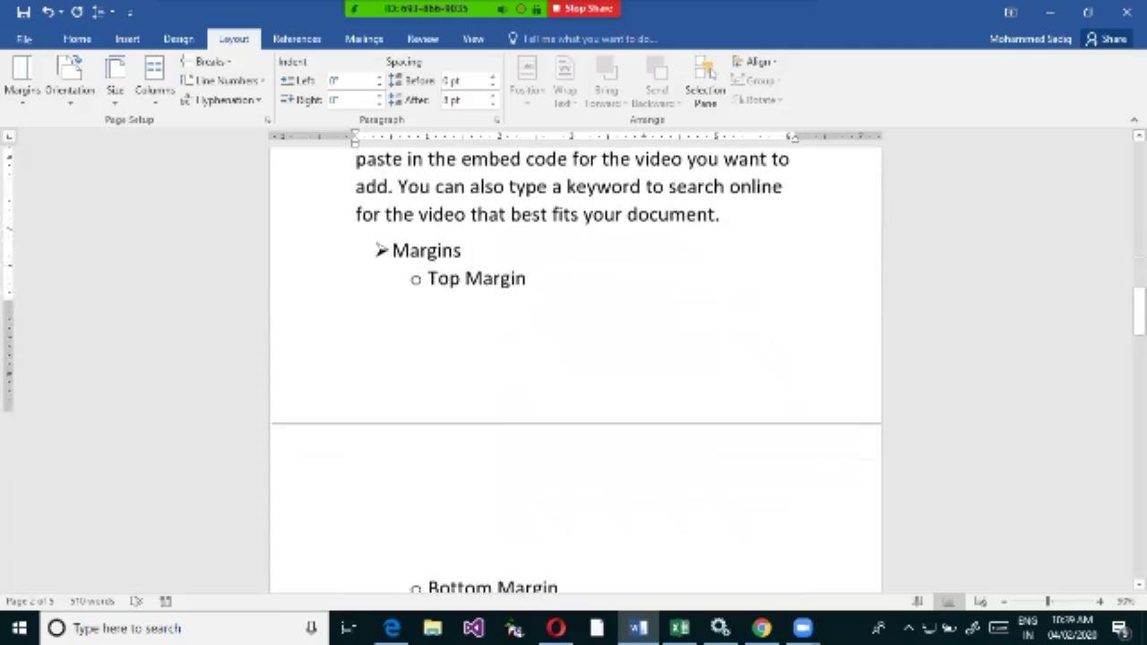
scroll(573, 358, "down", 5)
left_click_drag(489, 379, 391, 379)
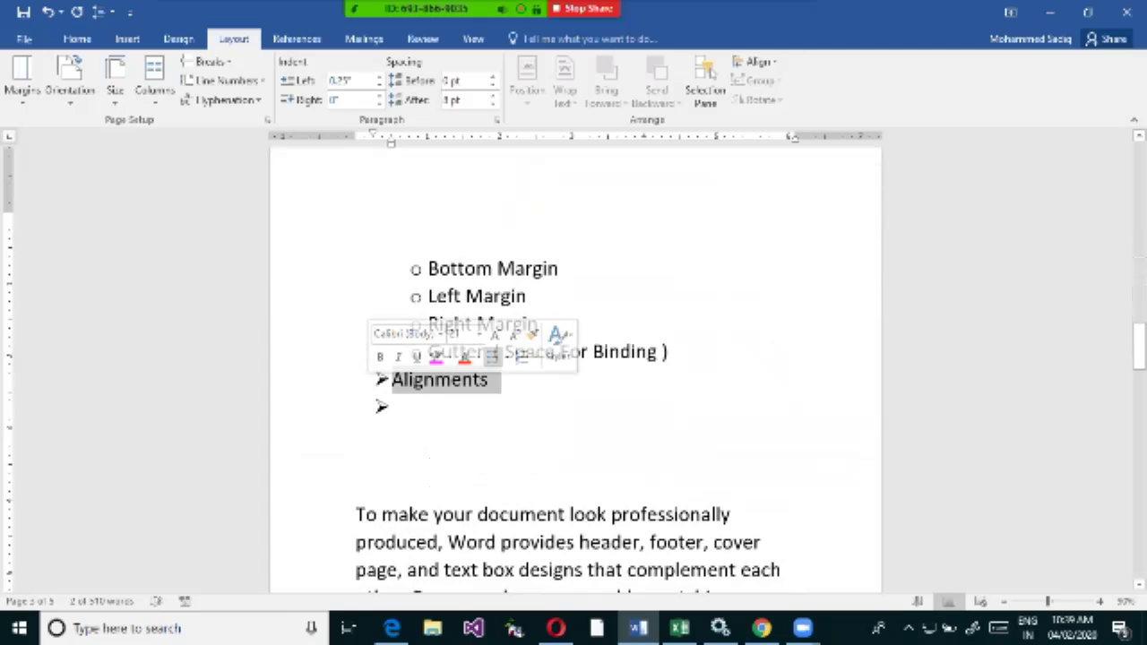
scroll(573, 358, "up", 6)
scroll(573, 358, "up", 10)
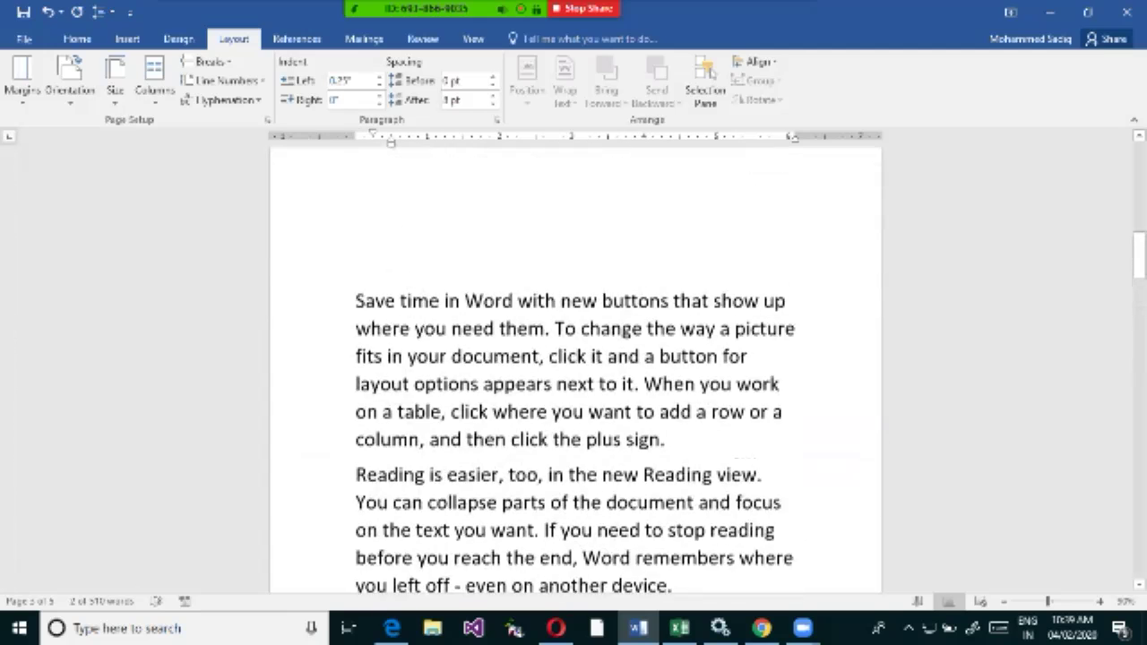
scroll(573, 359, "up", 3)
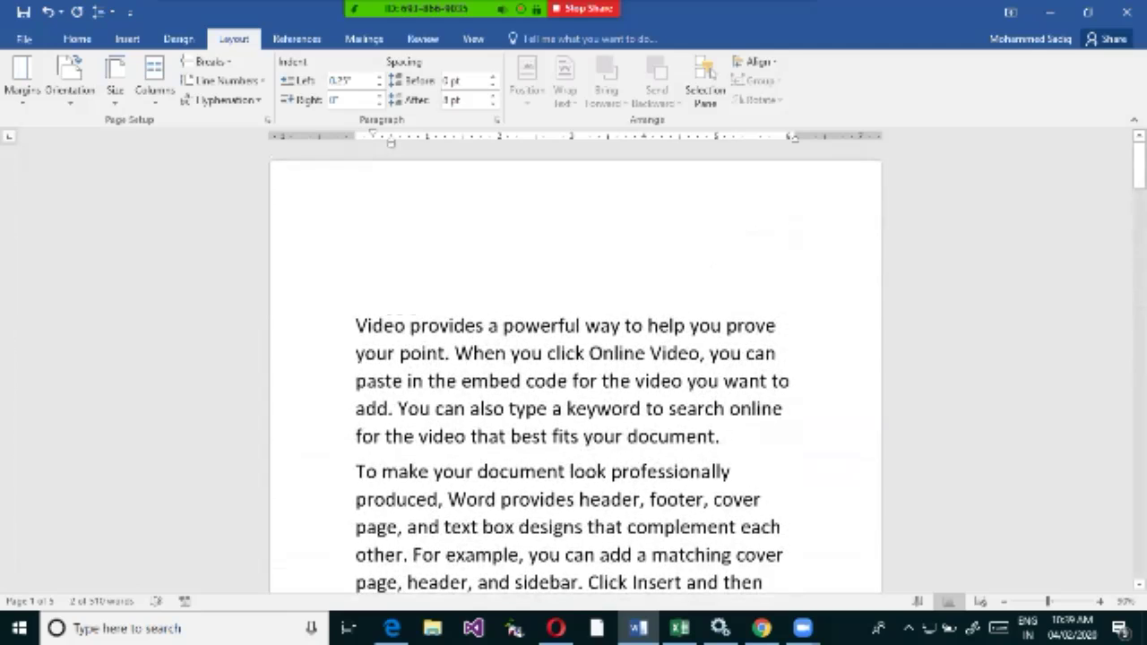
Set the gutter to 0 in the custom margin settings and apply it to the whole document.
left_click(356, 325)
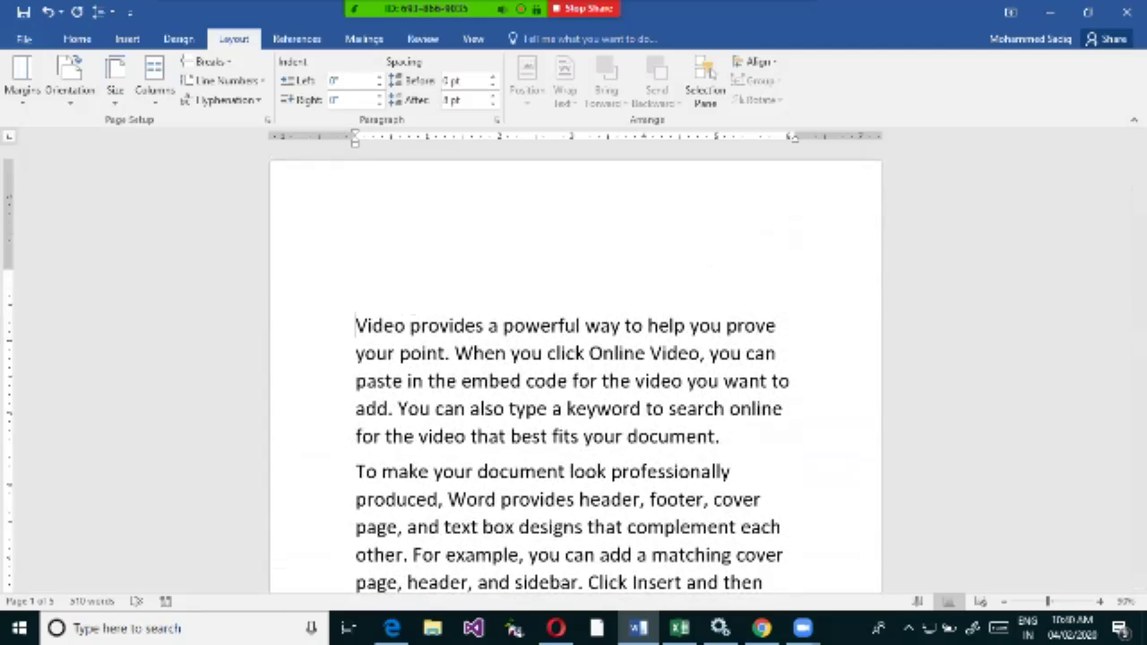
left_click(25, 38)
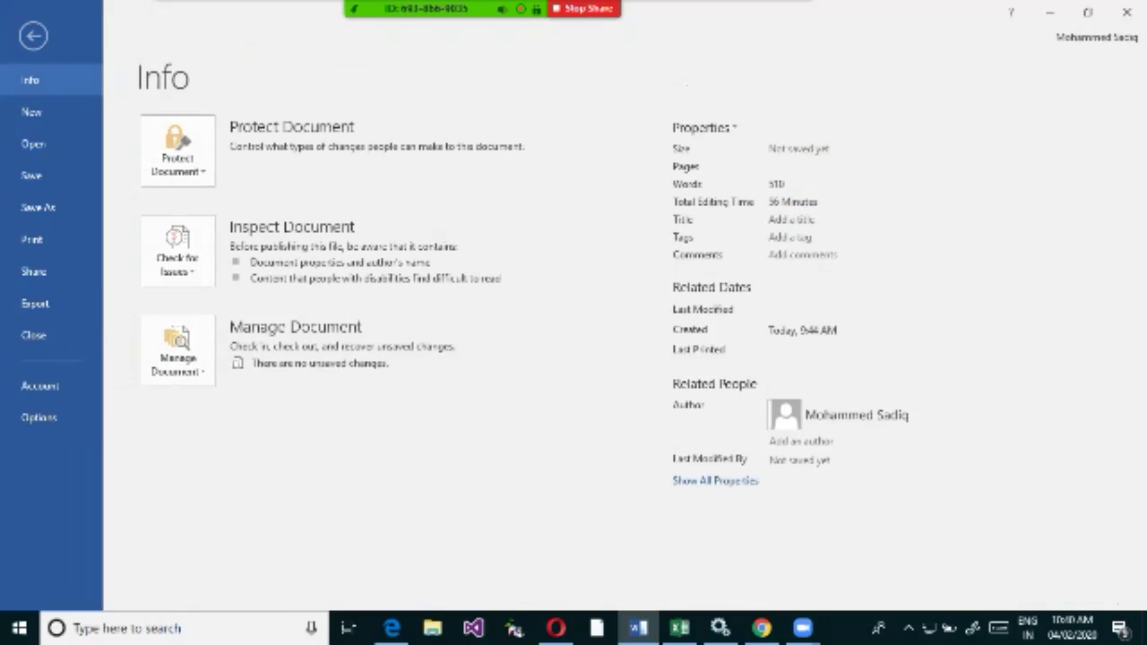
left_click(33, 35)
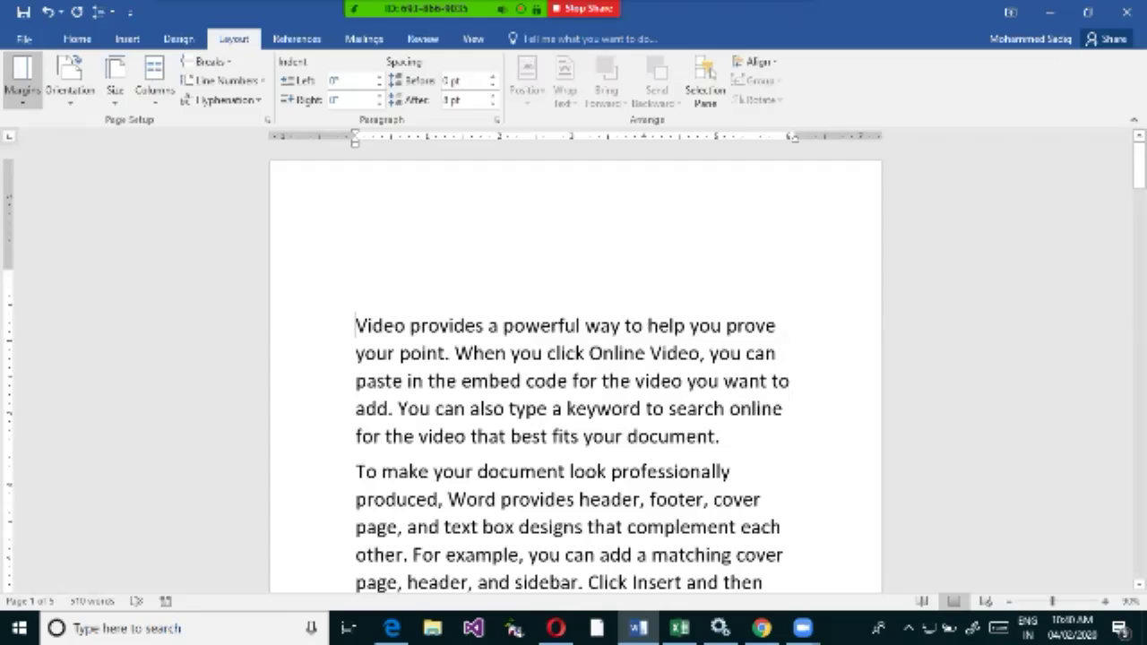
left_click(23, 78)
left_click(70, 455)
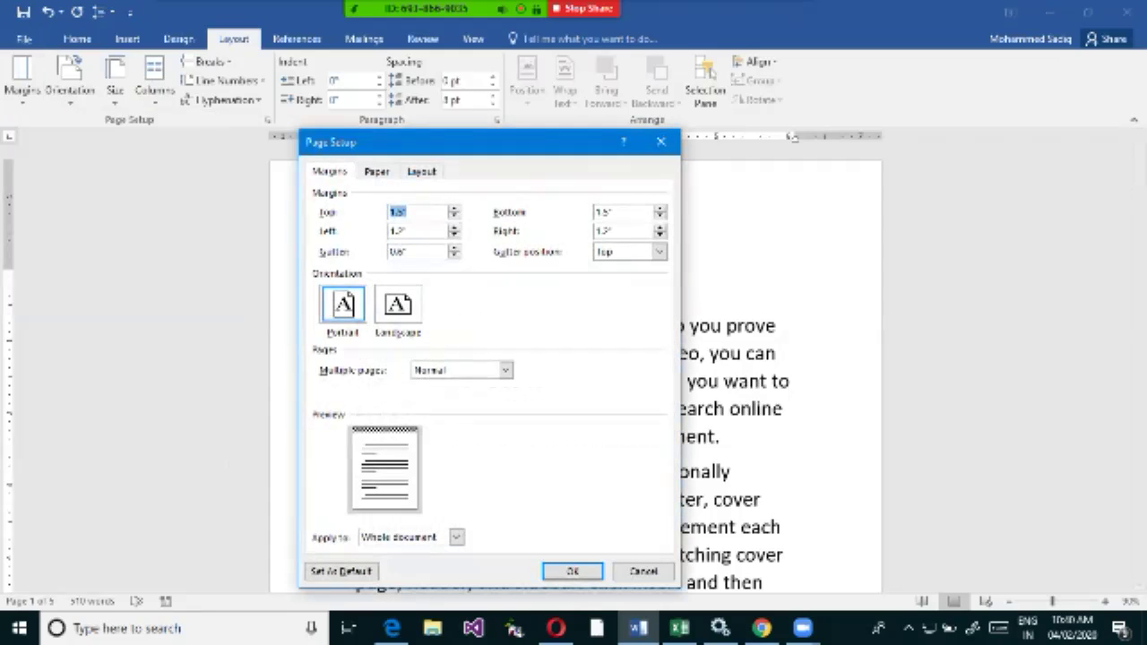
double_click(398, 251)
type("0")
left_click(571, 571)
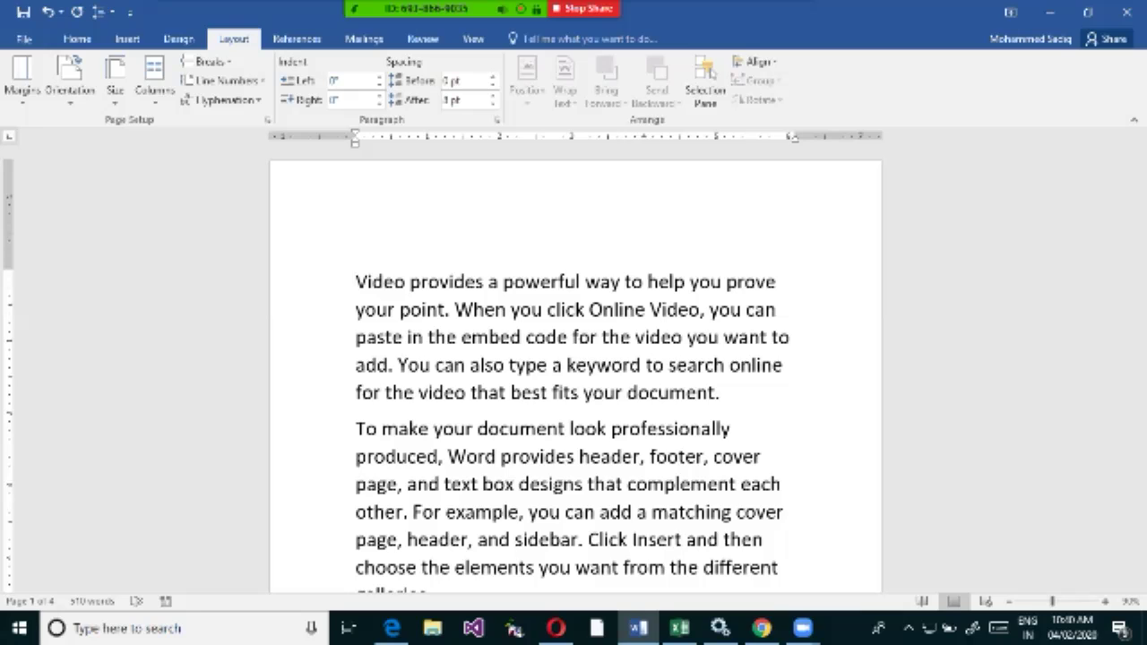
Add the line "Date 02-April-2020" above the document's first paragraph.
key("Return")
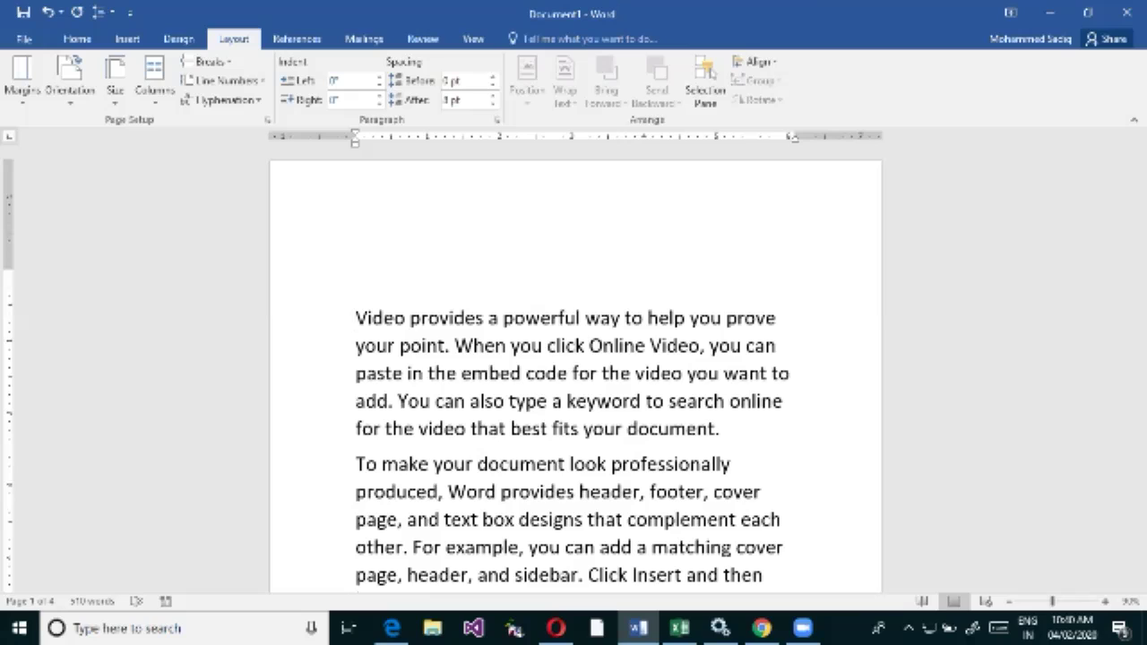
type("Date 02-")
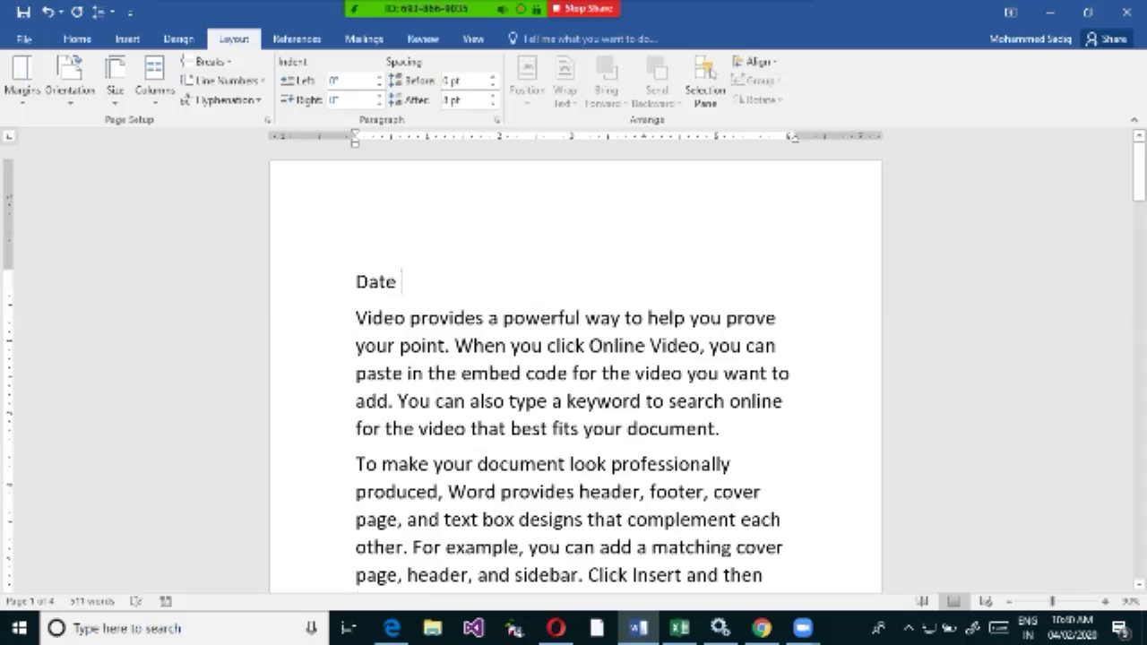
type("A")
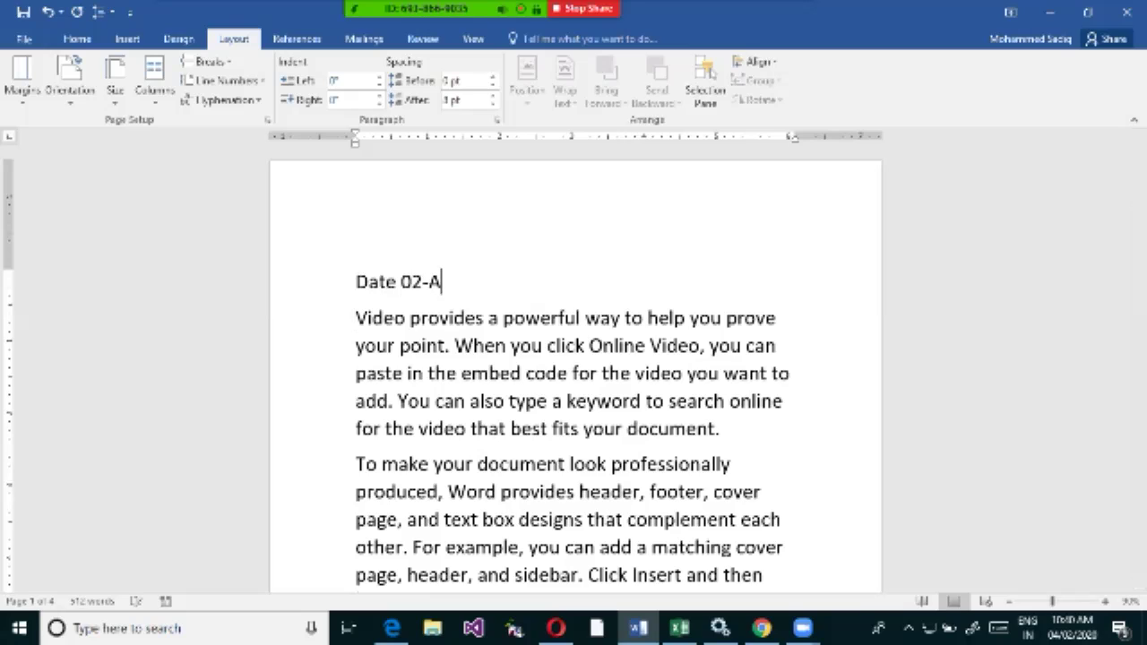
type("pril-2020")
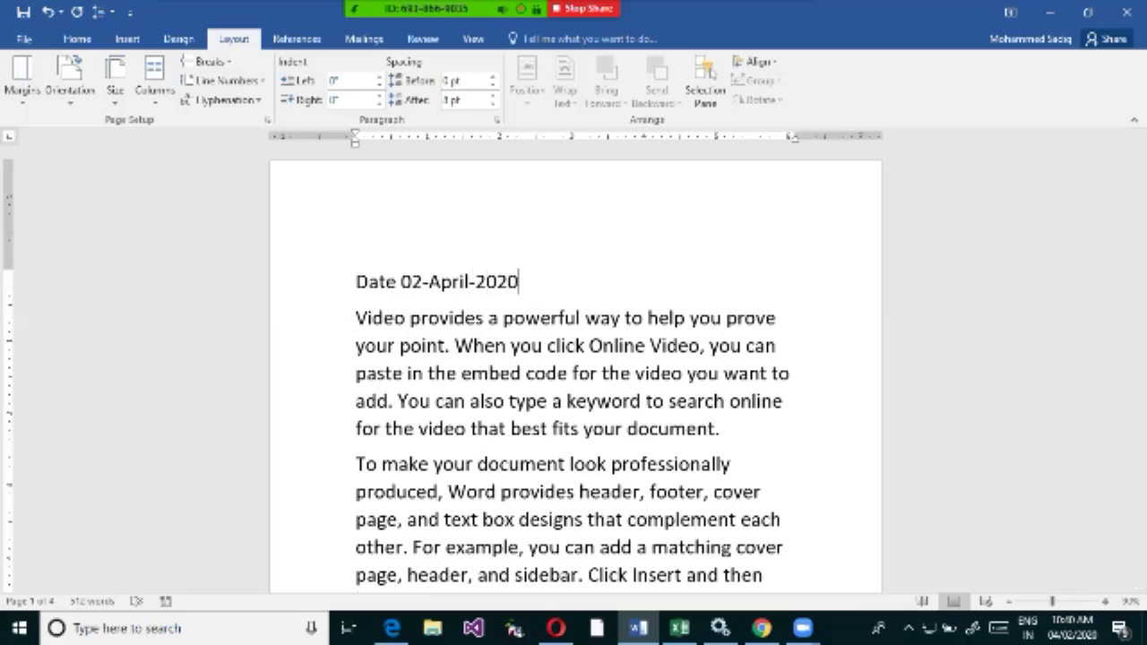
Select the whole date line and reduce its font size by three points.
left_click(318, 281)
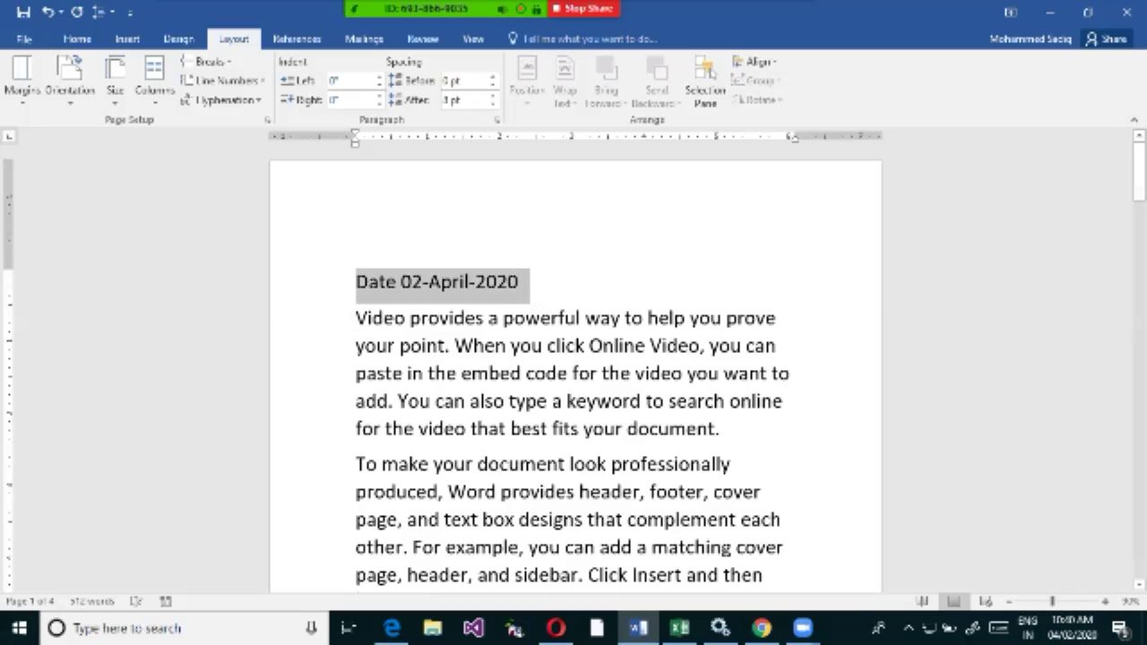
key("ctrl+[")
key("ctrl+[")
key("ctrl+[")
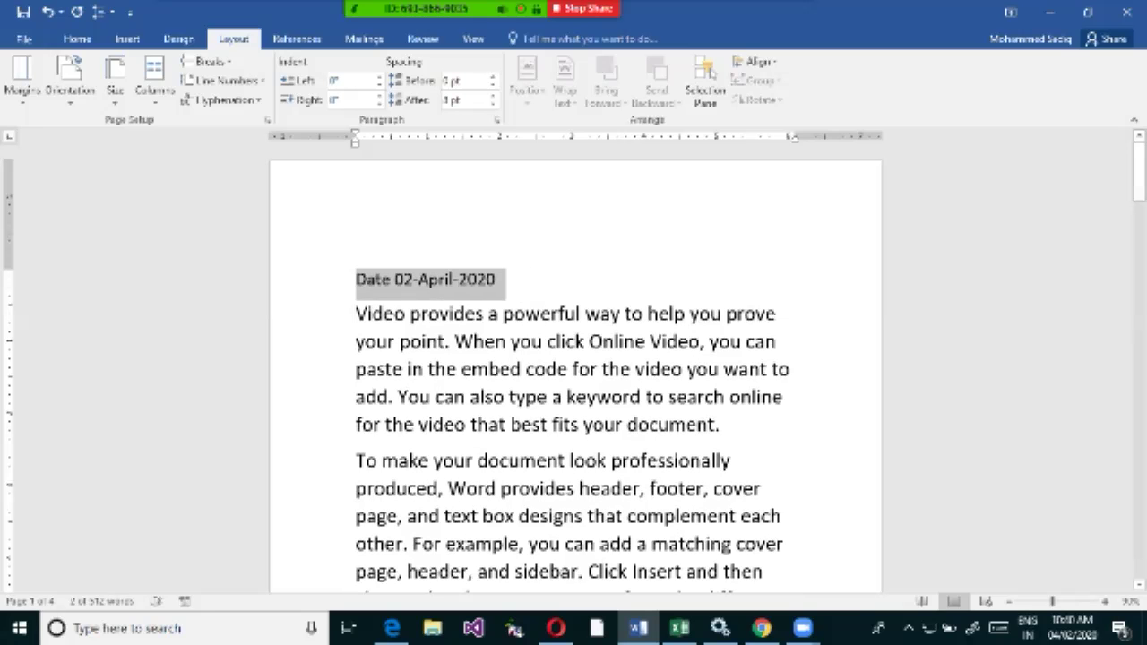
Indent the date line to a 4" left indent so it sits near the right margin.
key("End")
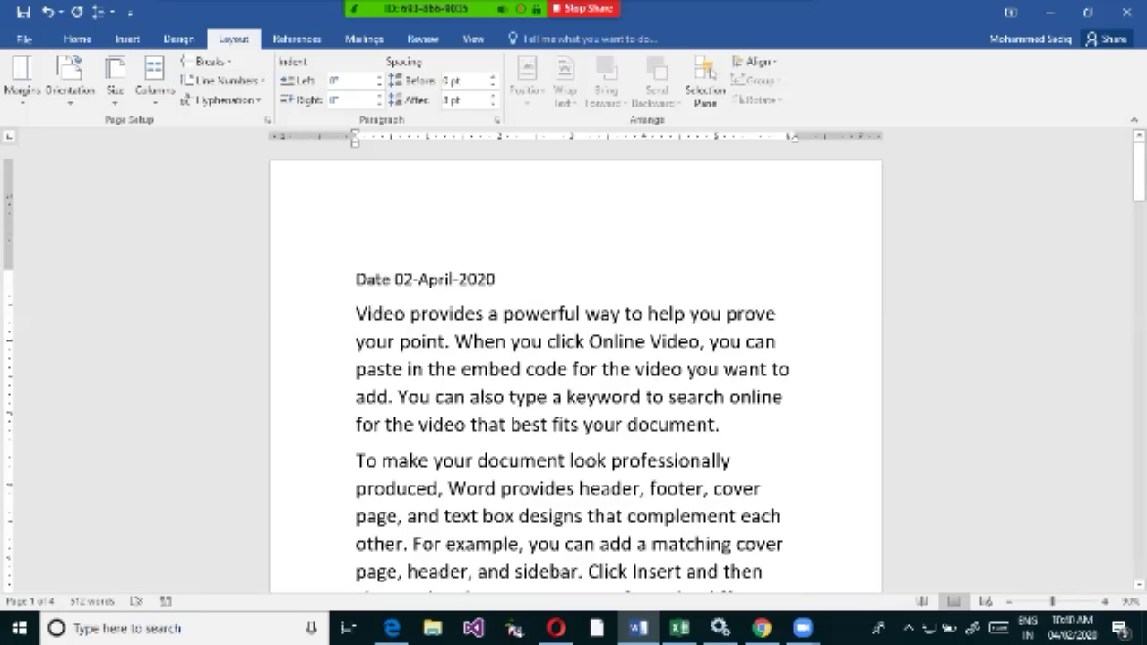
key("Tab")
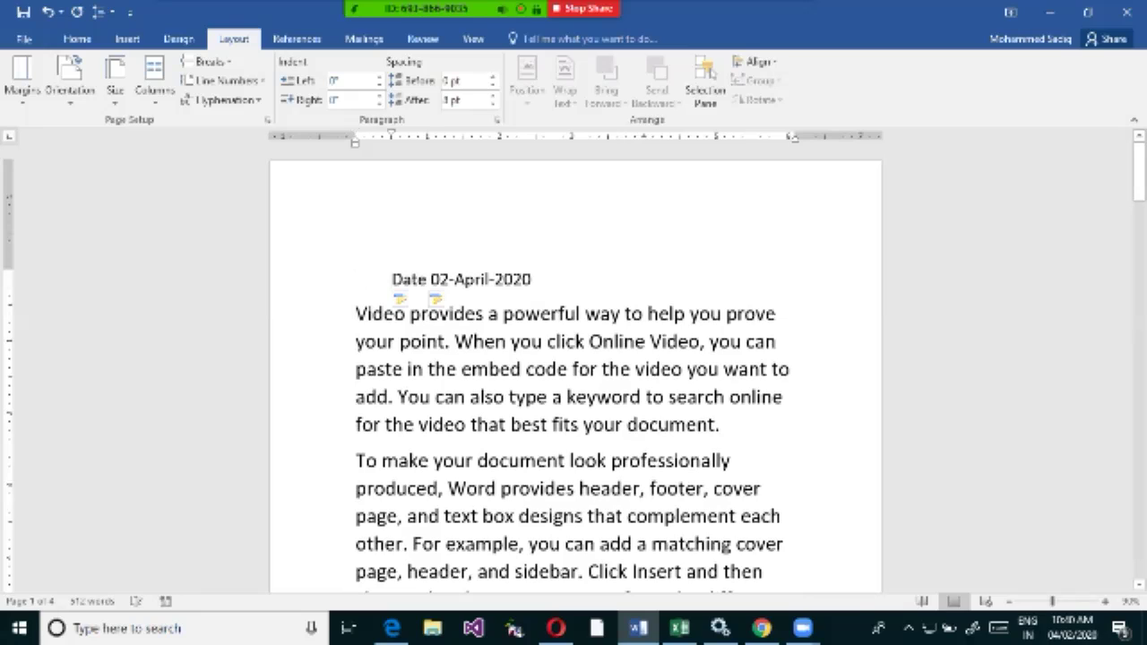
key("Tab")
key("Tab")
key("Tab")
key("Tab")
key("Tab")
key("Tab")
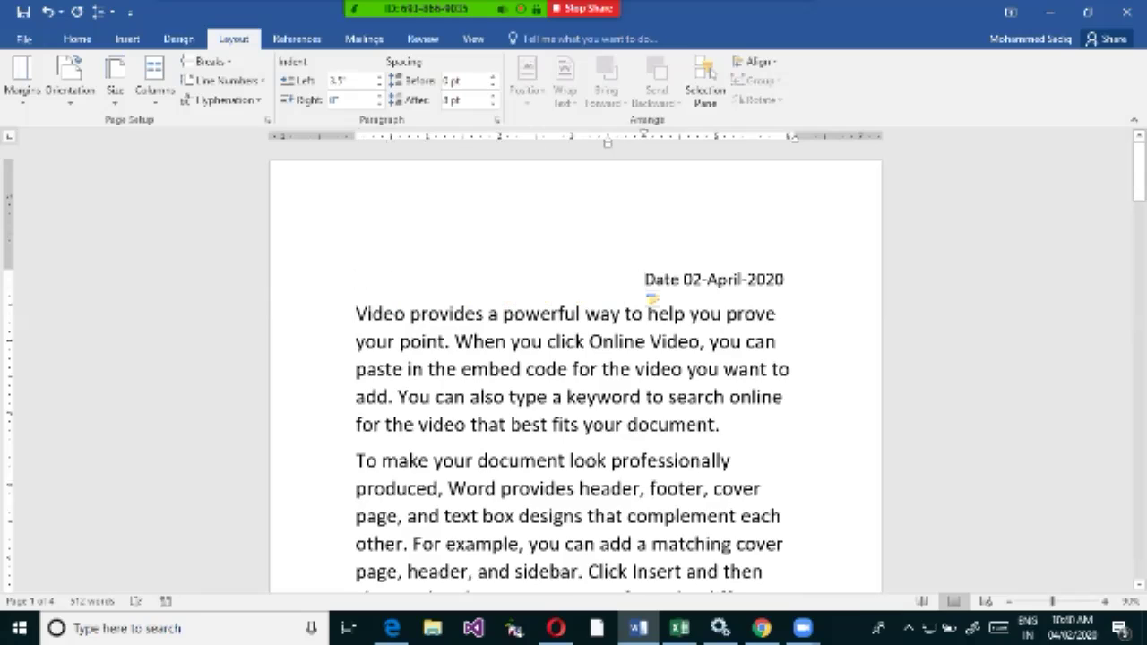
key("Tab")
key("BackSpace")
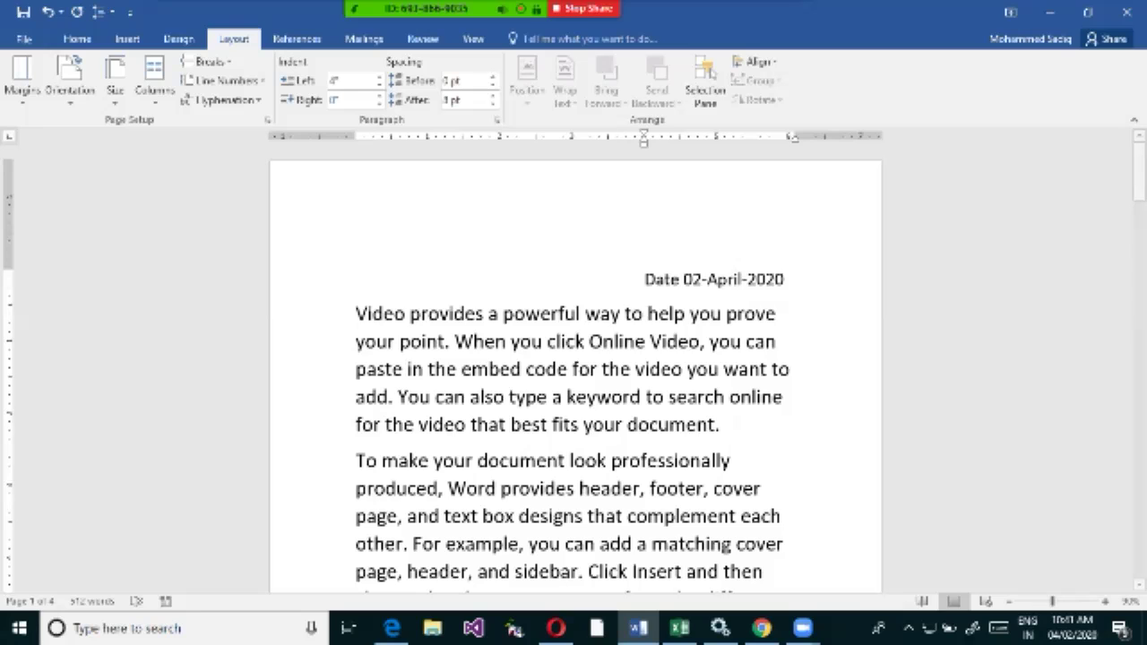
Try moving the page's right margin outward and inward on the ruler, and restore its original position.
mouse_move(793, 137)
left_mouse_down()
mouse_move(715, 137)
mouse_move(832, 137)
mouse_move(748, 137)
mouse_move(817, 137)
left_mouse_up()
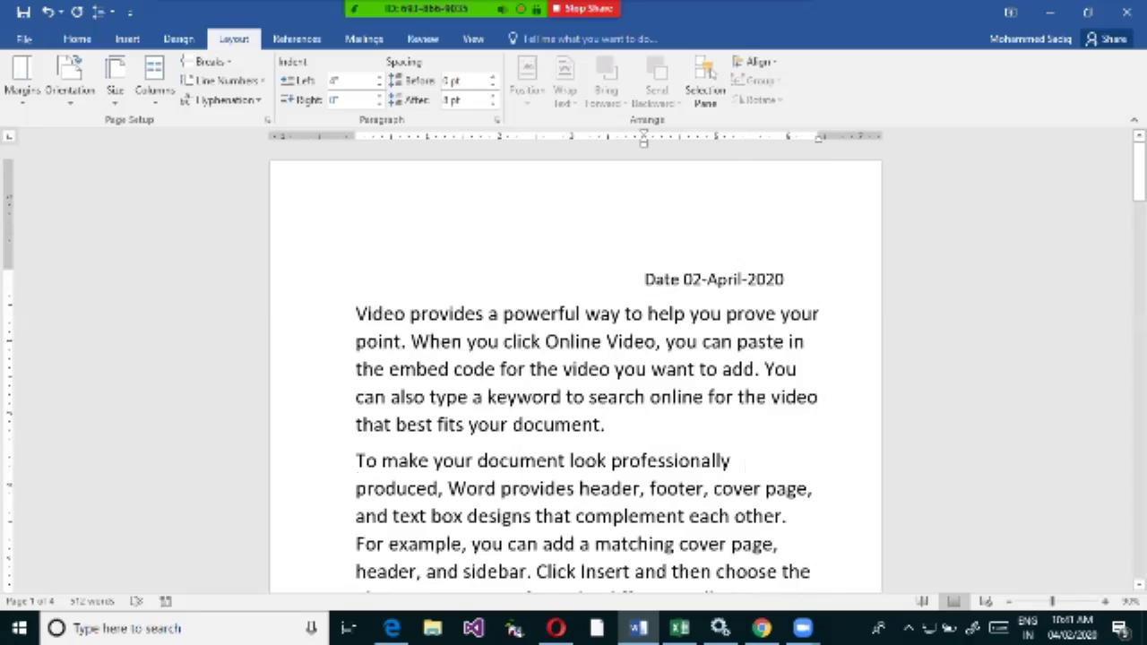
key("ctrl+z")
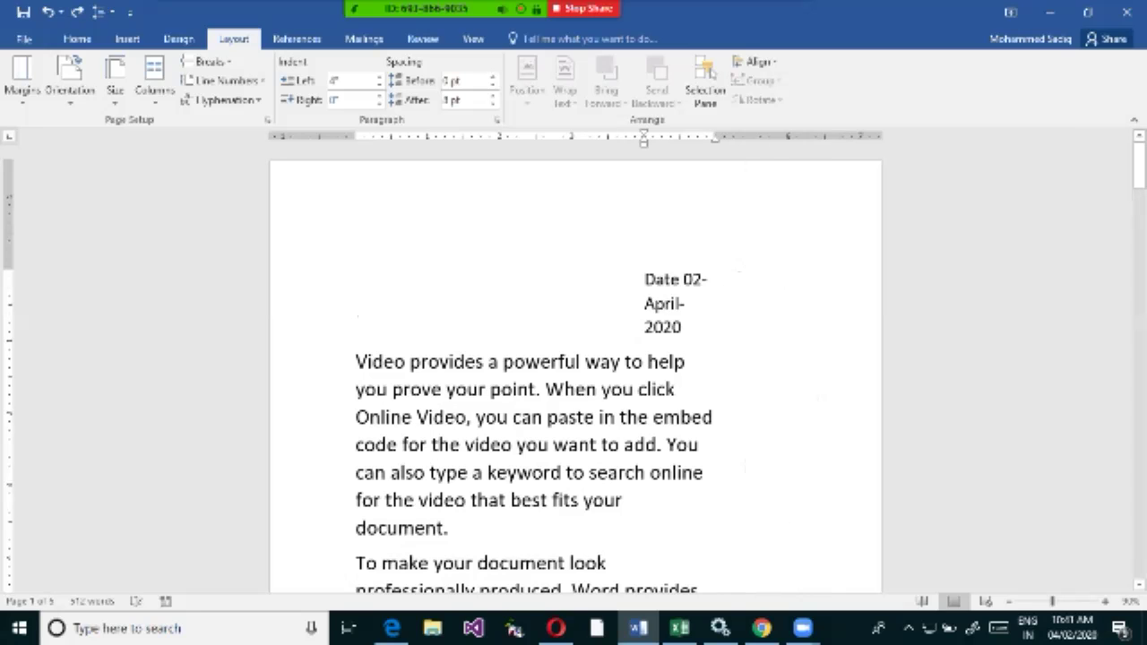
left_click_drag(715, 137, 793, 137)
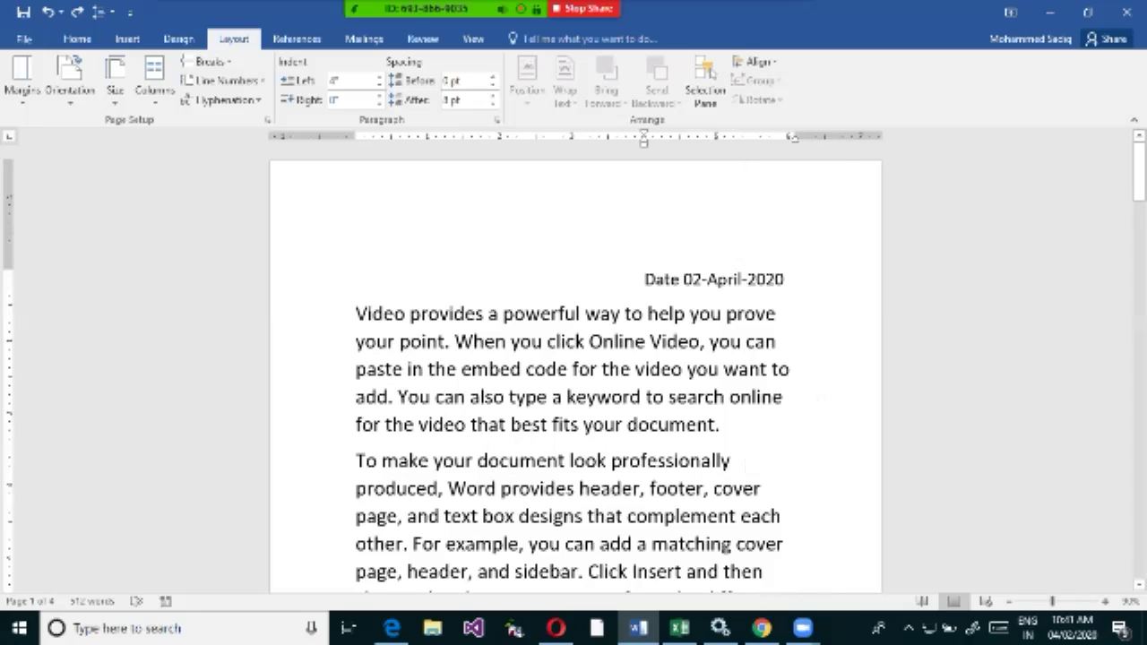
Undo the date line's left indent and align the whole date line to the right margin.
key("ctrl+y")
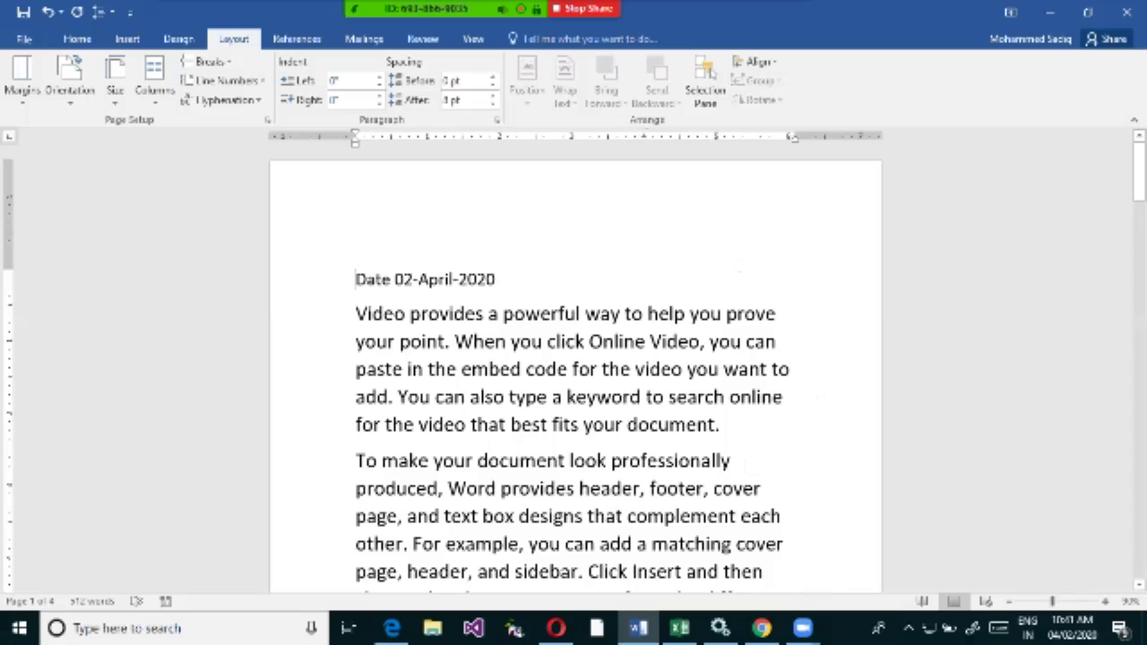
left_click(325, 281)
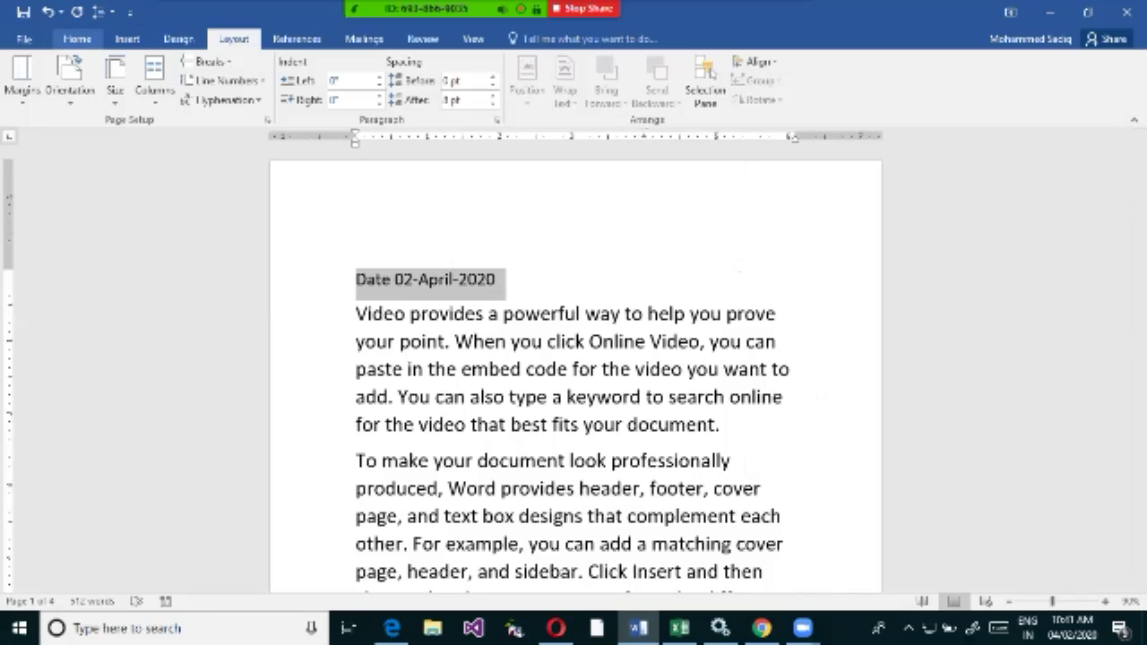
left_click(77, 39)
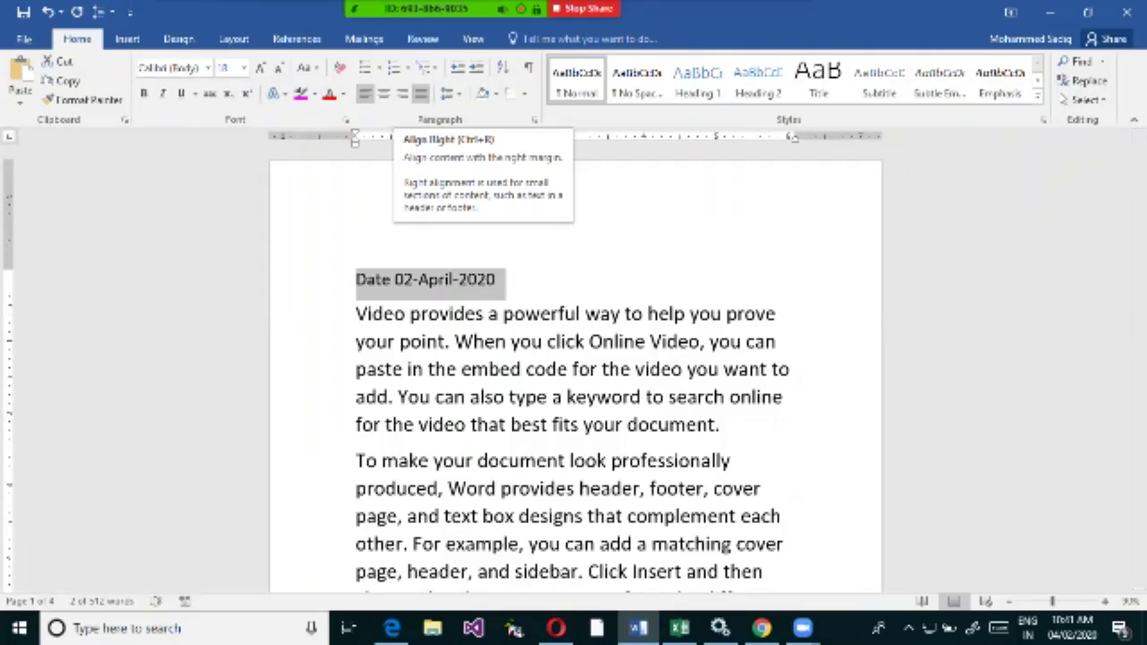
left_click(402, 94)
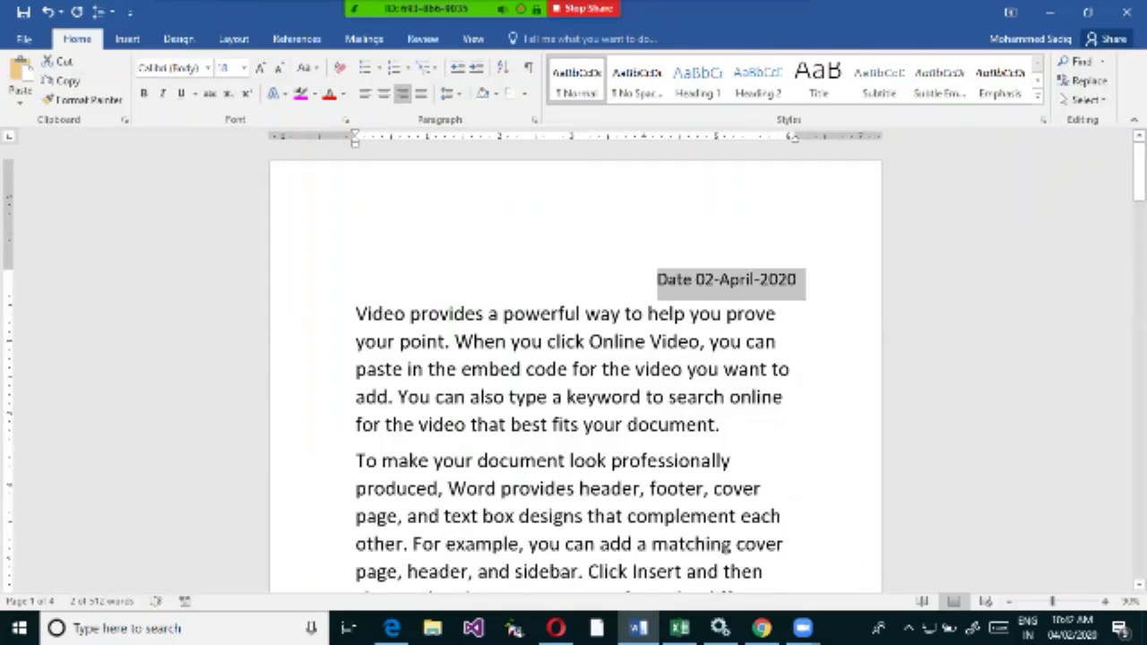
mouse_move(430, 9)
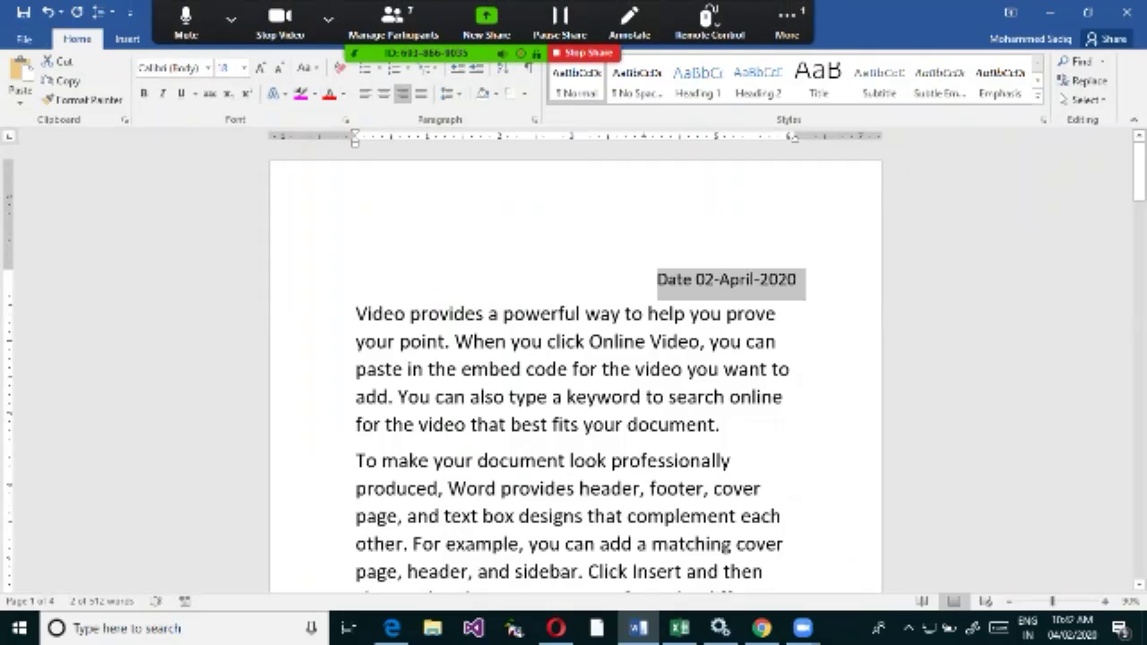
Try a line of filler text below the right-aligned date line and delete it.
left_click(795, 280)
key("Return")
type("lkdhsfsdn n dsipfb sdi j")
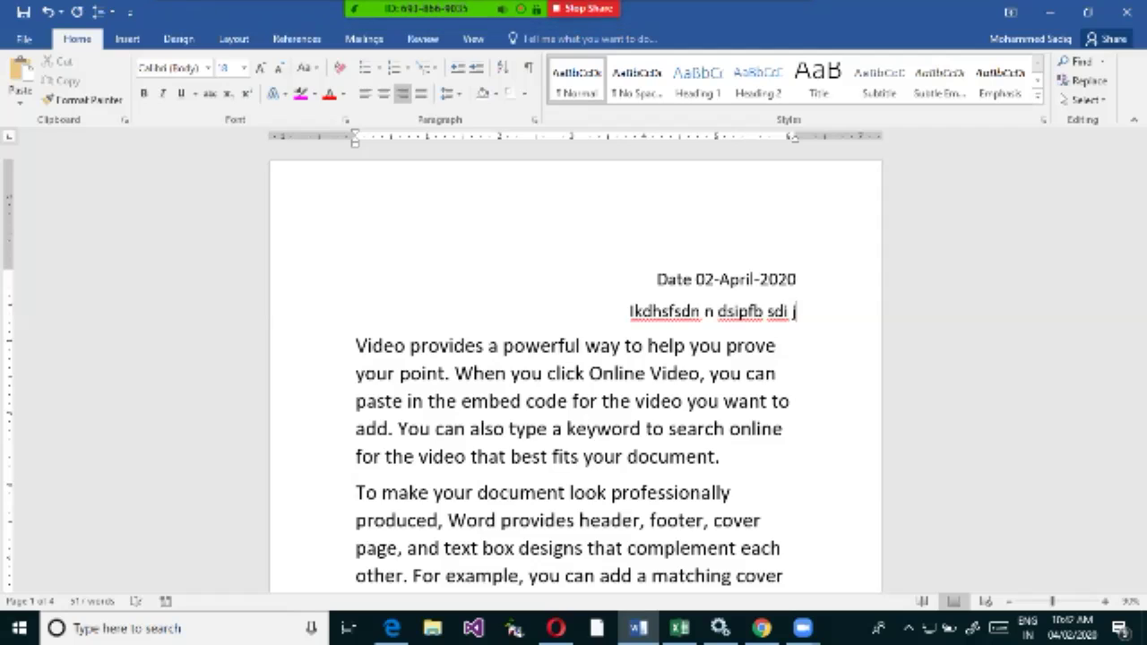
key("ctrl+shift+Left")
key("ctrl+shift+Left")
key("ctrl+shift+Left")
key("ctrl+shift+Left")
key("ctrl+shift+Left")
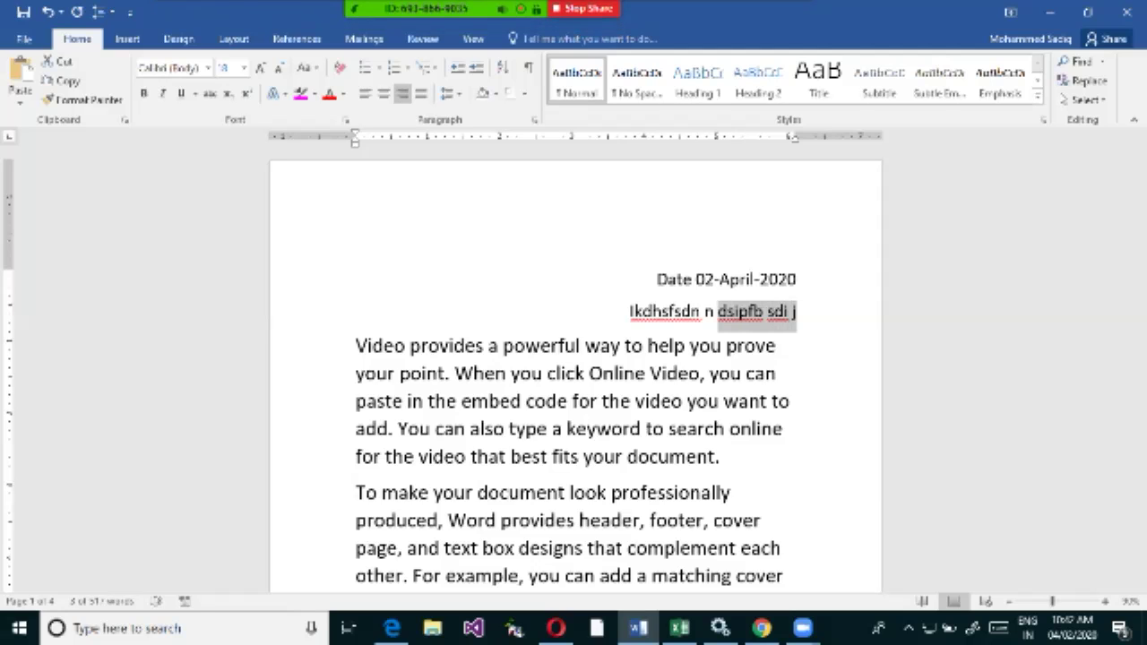
key("Delete")
key("Delete")
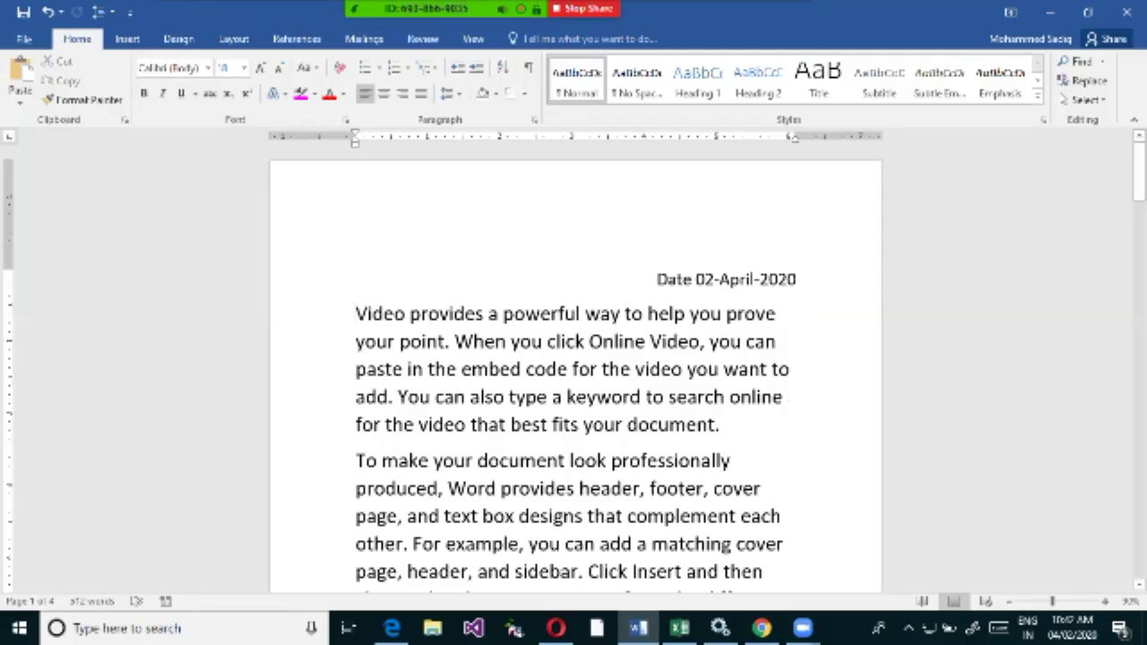
Add a line "To" directly below the date line and align it left.
key("Up")
key("End")
key("Return")
type("To")
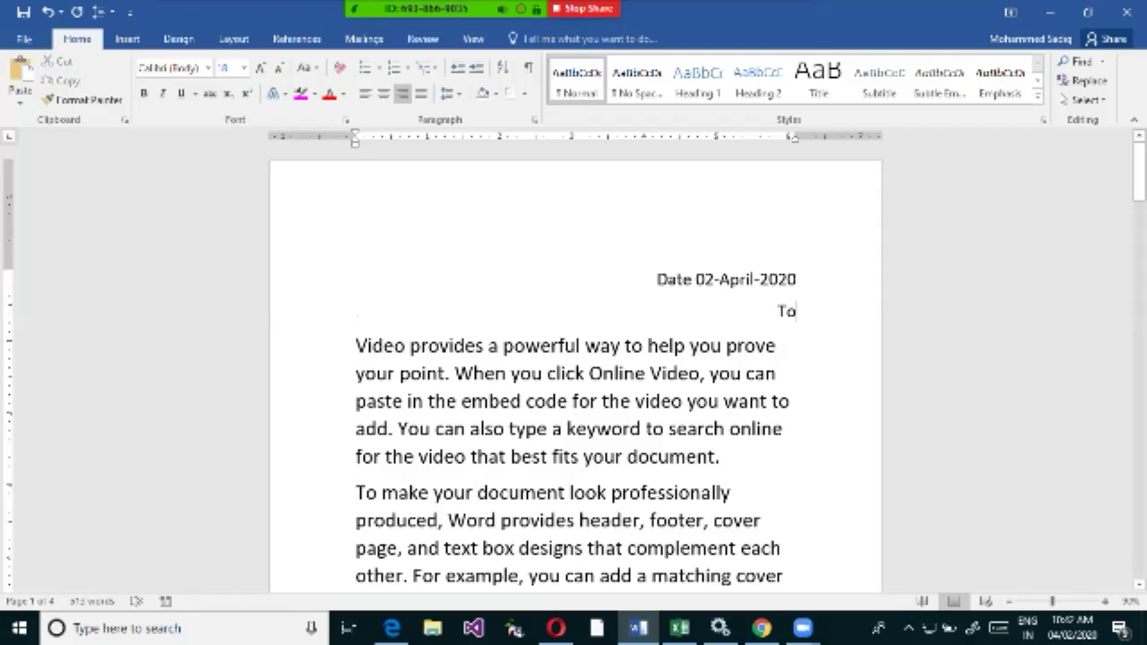
key("ctrl+l")
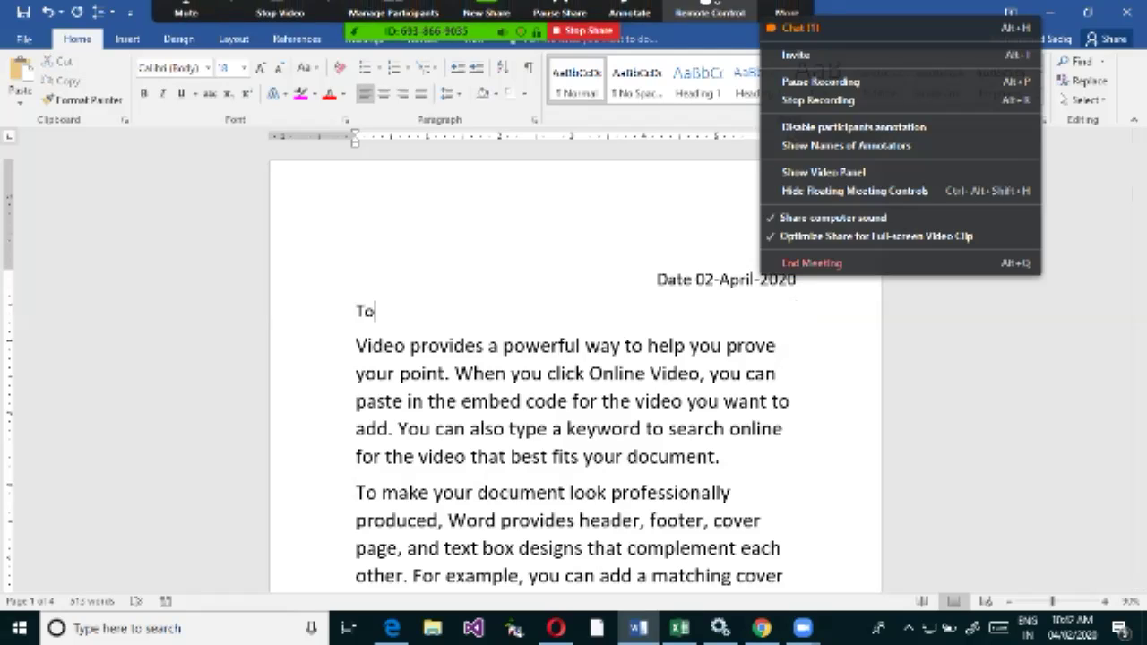
Check the meeting's participants list and return to the document's "To" line.
left_click(392, 22)
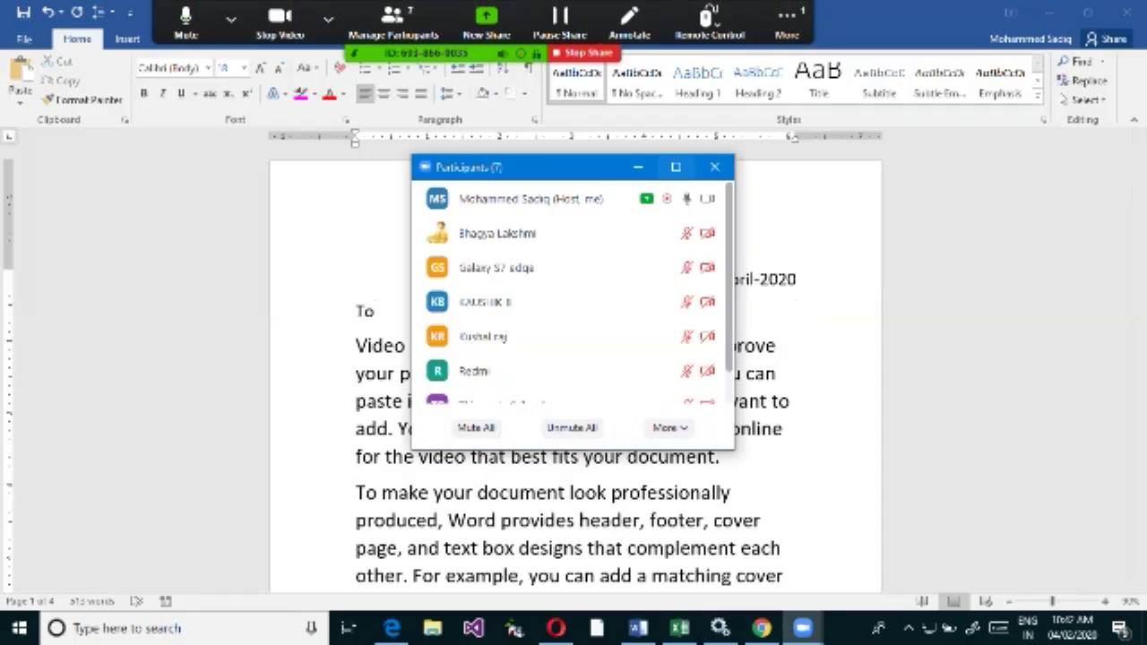
left_click(638, 166)
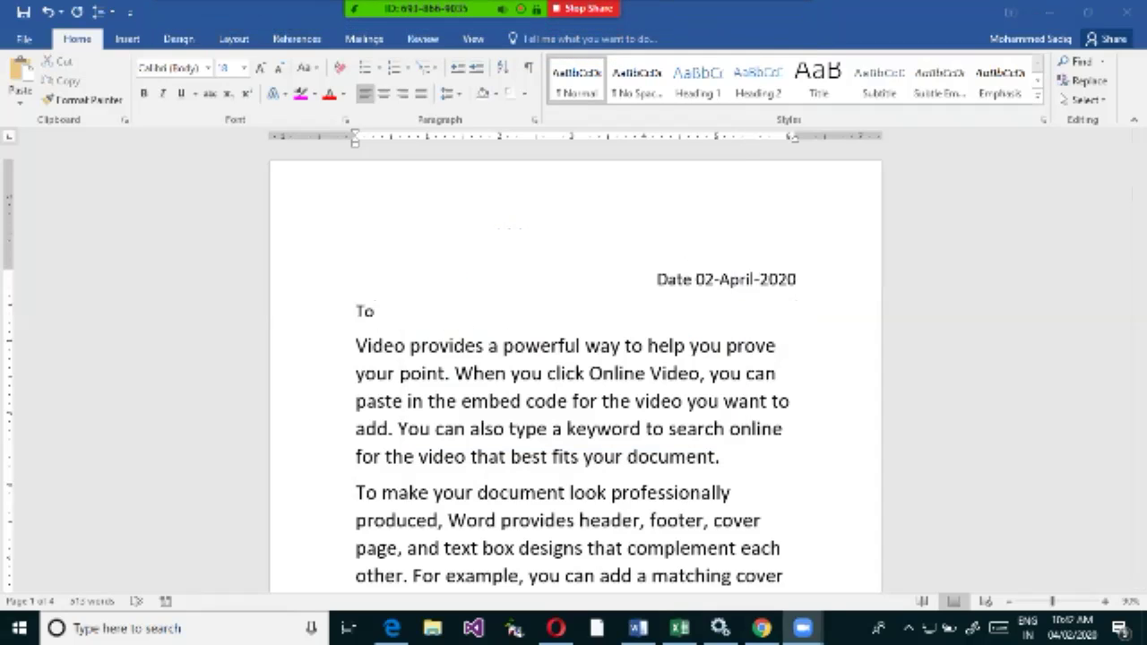
left_click(374, 311)
Add the title "Leave Letter" on a new line above the date line and center it.
left_click(658, 278)
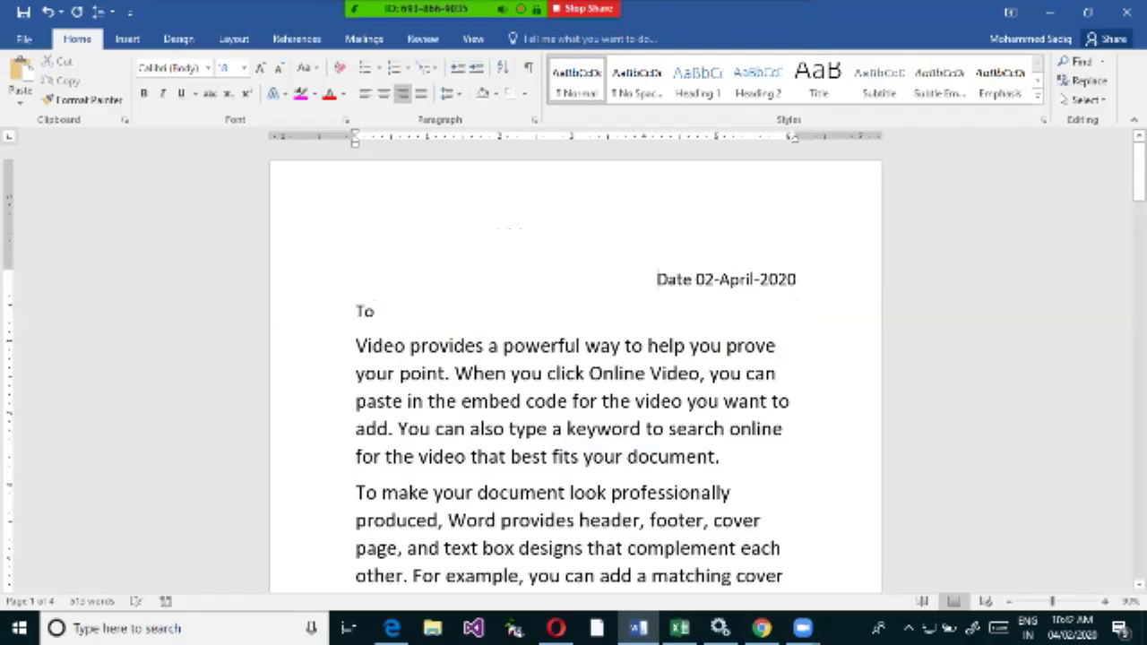
key("Return")
key("Up")
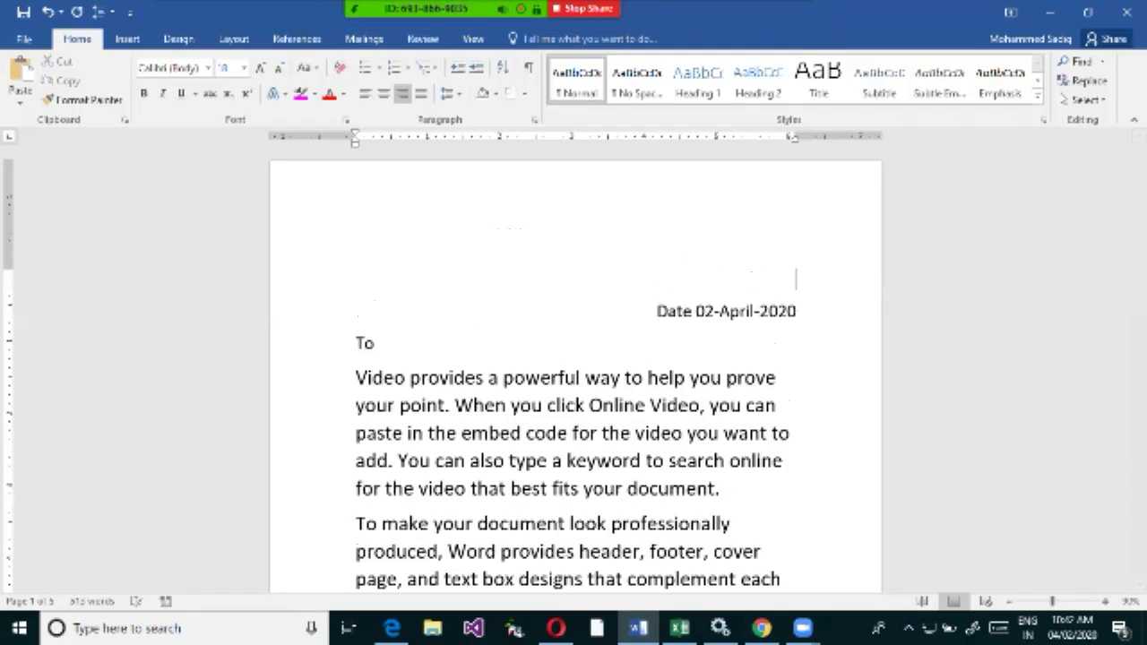
type("Leave Letter")
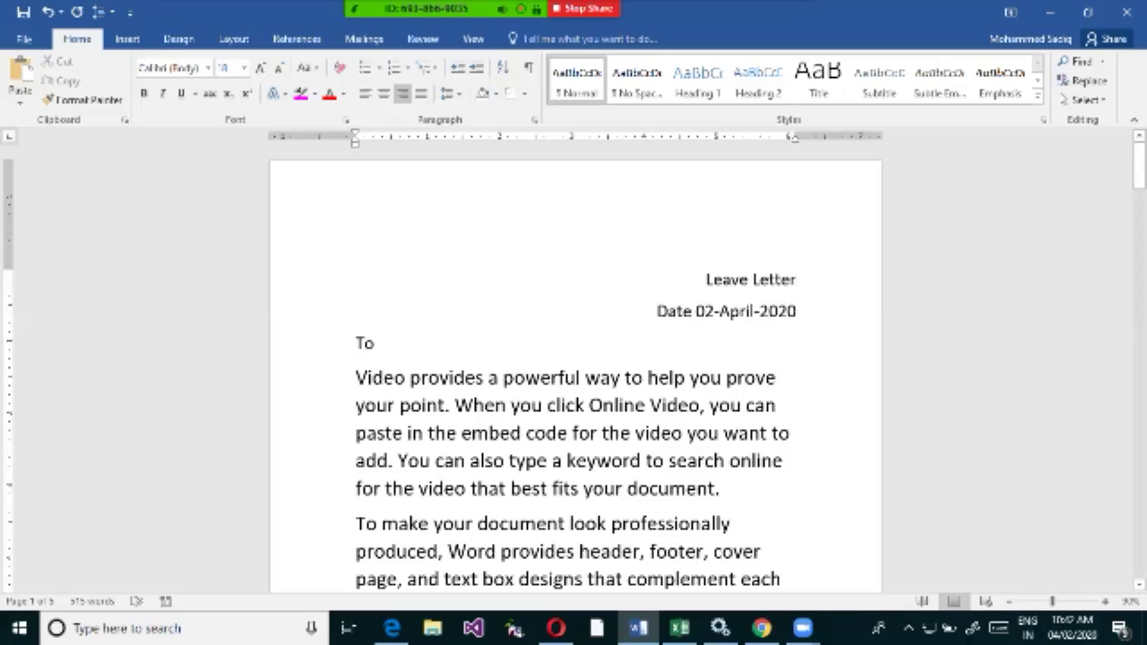
key("shift+Home")
key("ctrl+e")
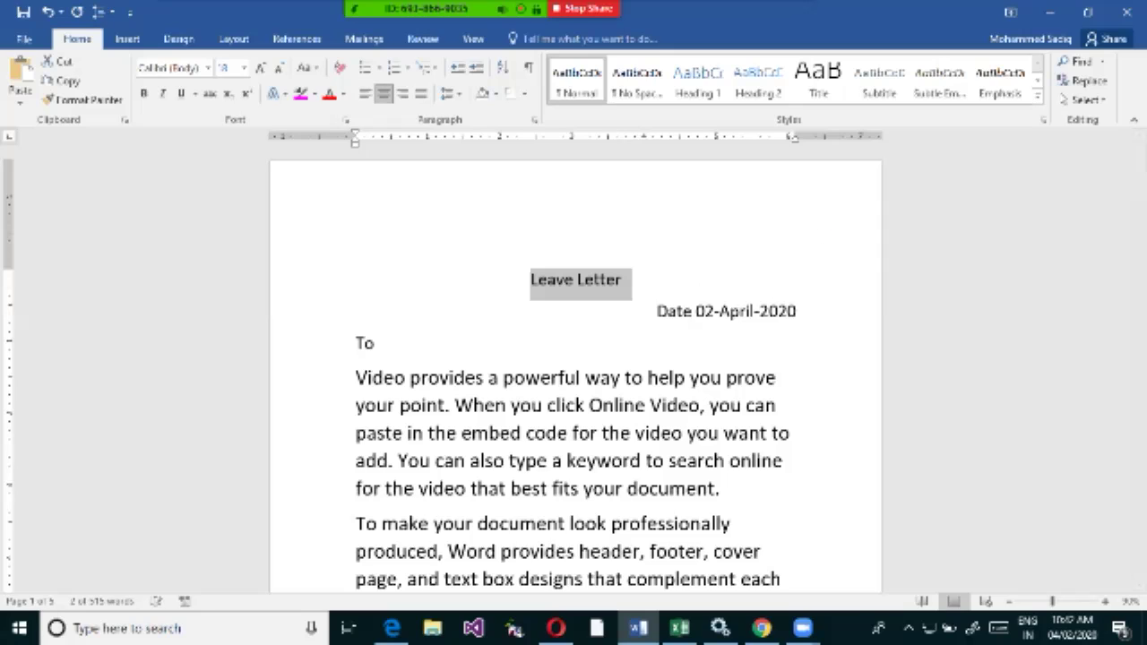
Replace the "Leave Letter" title with "Kenpro Learning", aligned left and without leading spaces.
key("Delete")
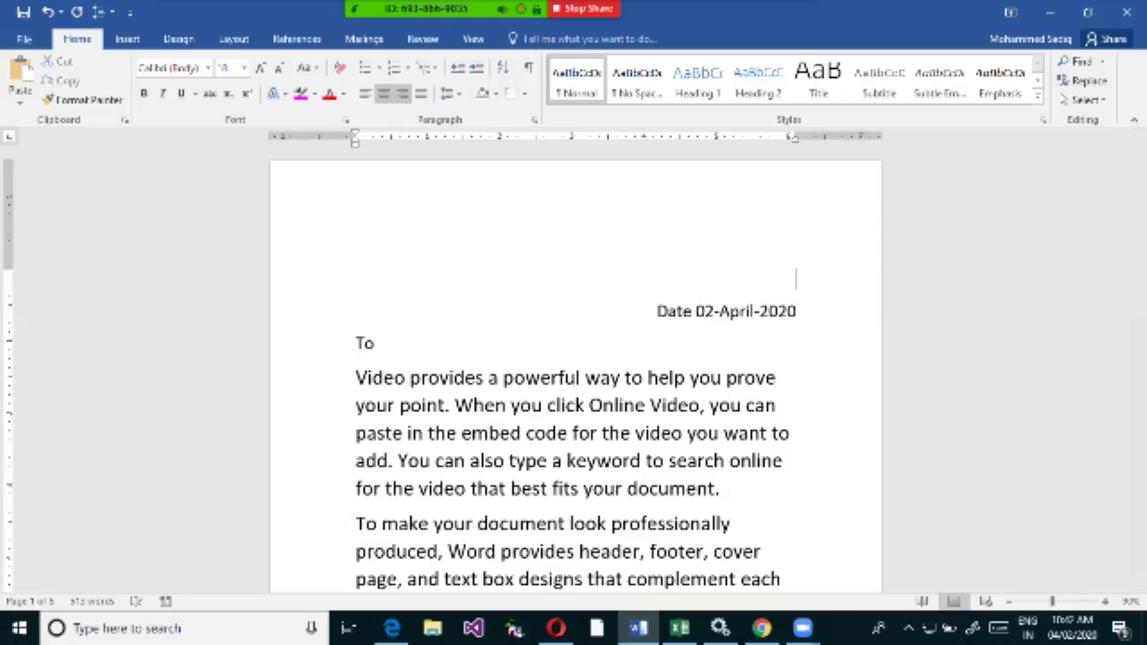
key("ctrl+e")
key("ctrl+l")
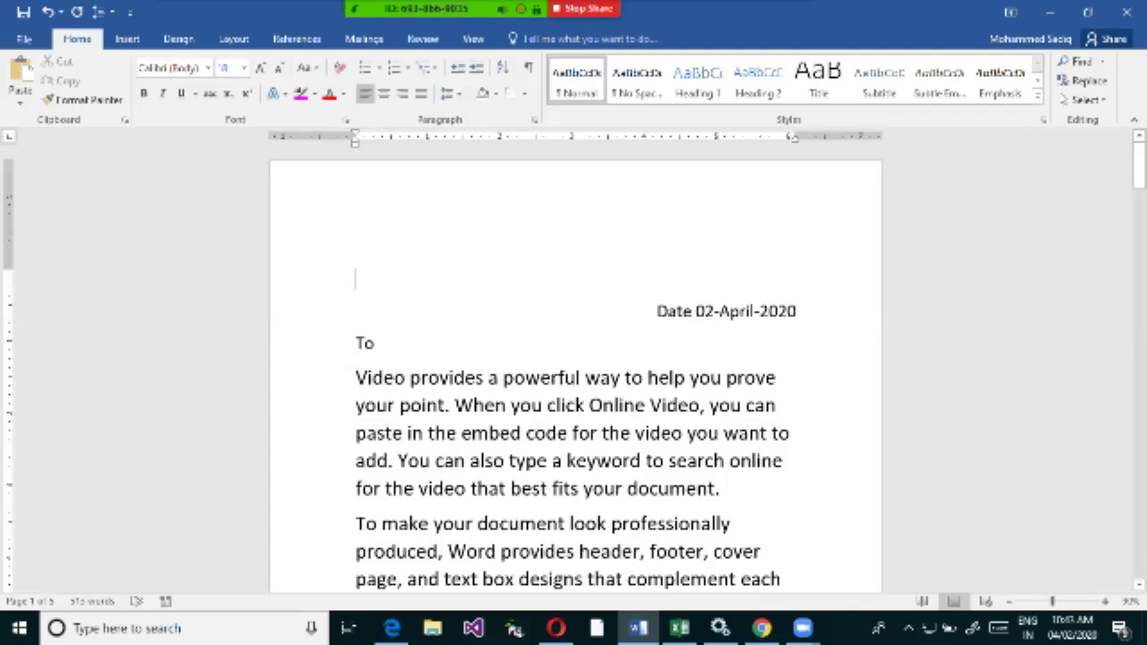
type("Kenpr")
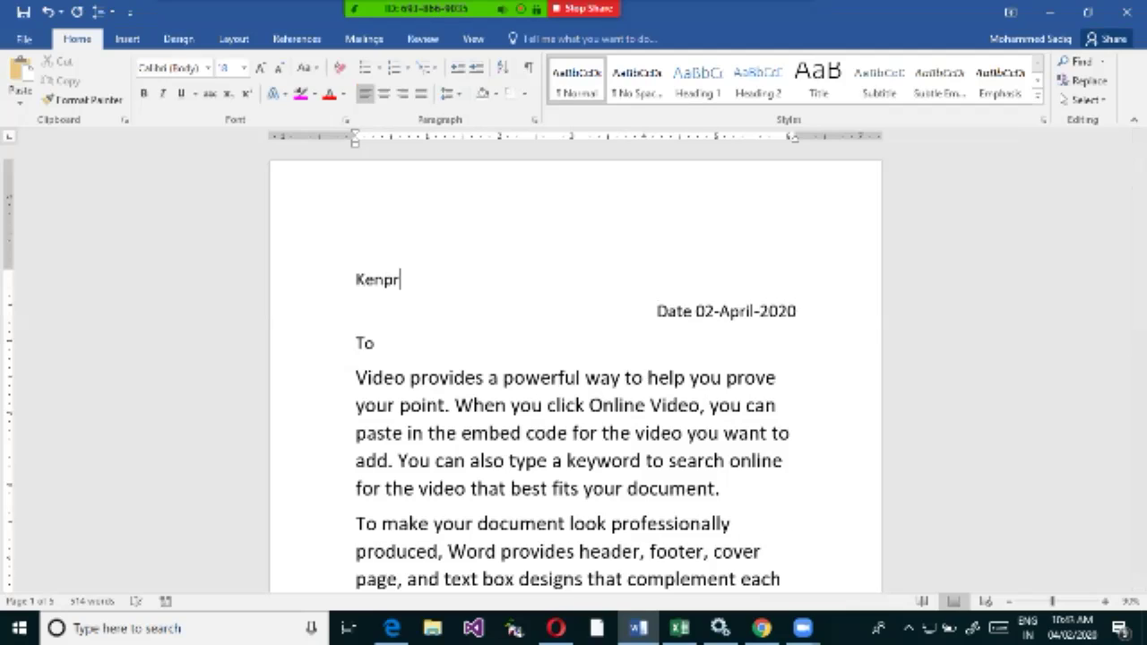
type("o Learning")
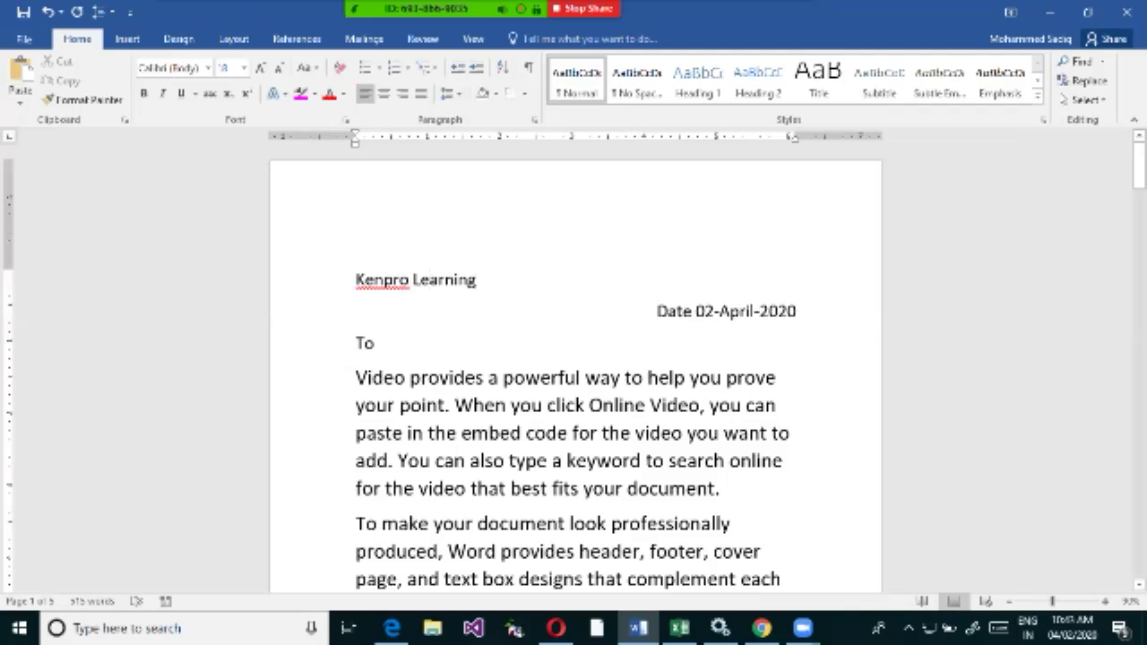
left_click(355, 280)
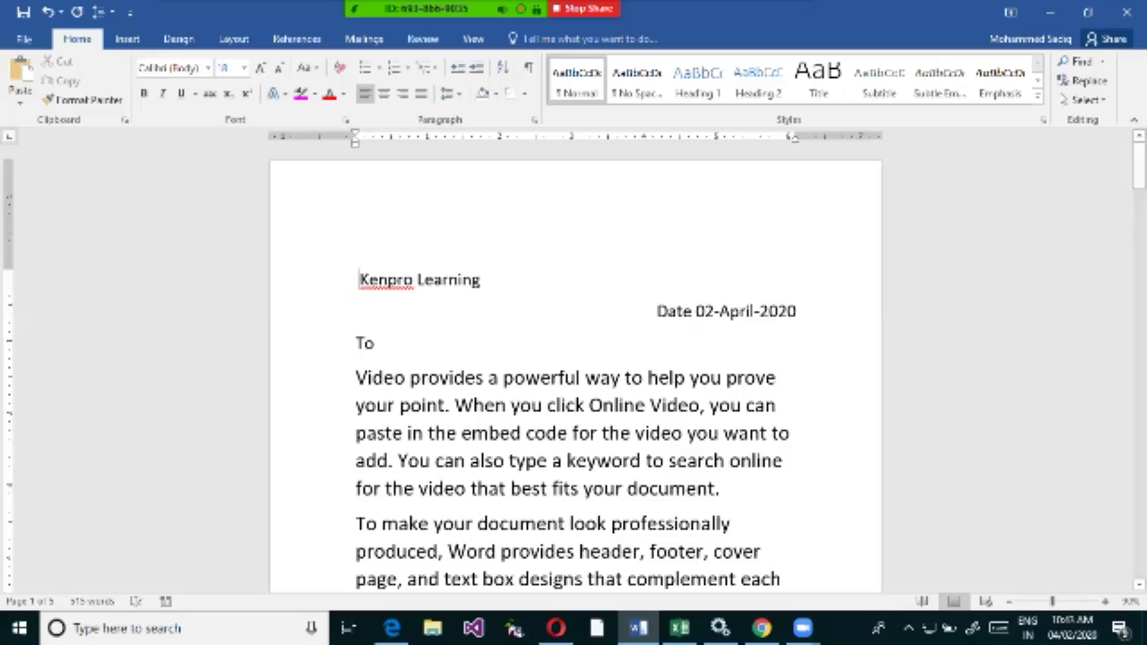
key("shift+Home")
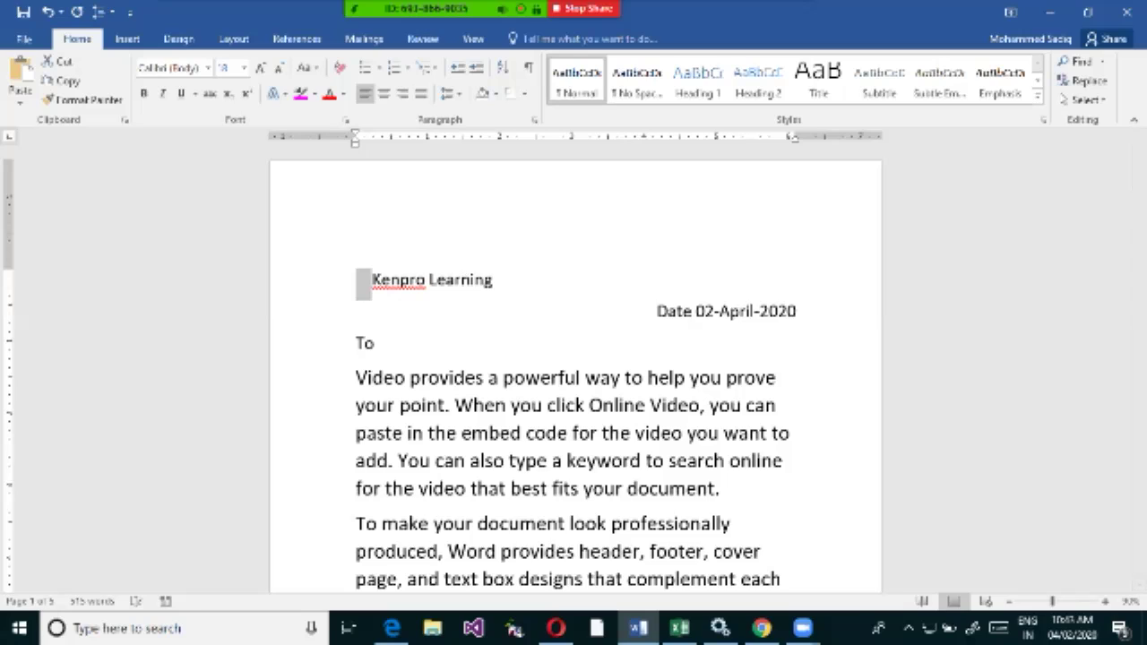
key("BackSpace")
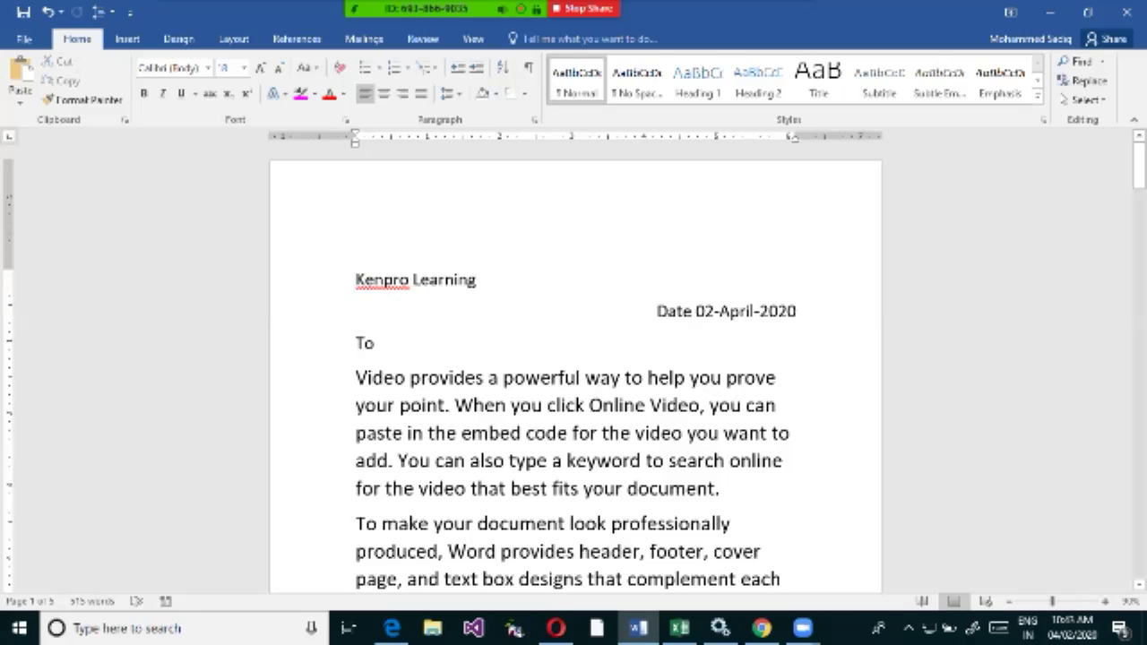
Mark the paragraph alignment options with temporary on-screen drawings, and center the "Kenpro Learning" line.
key("shift+End")
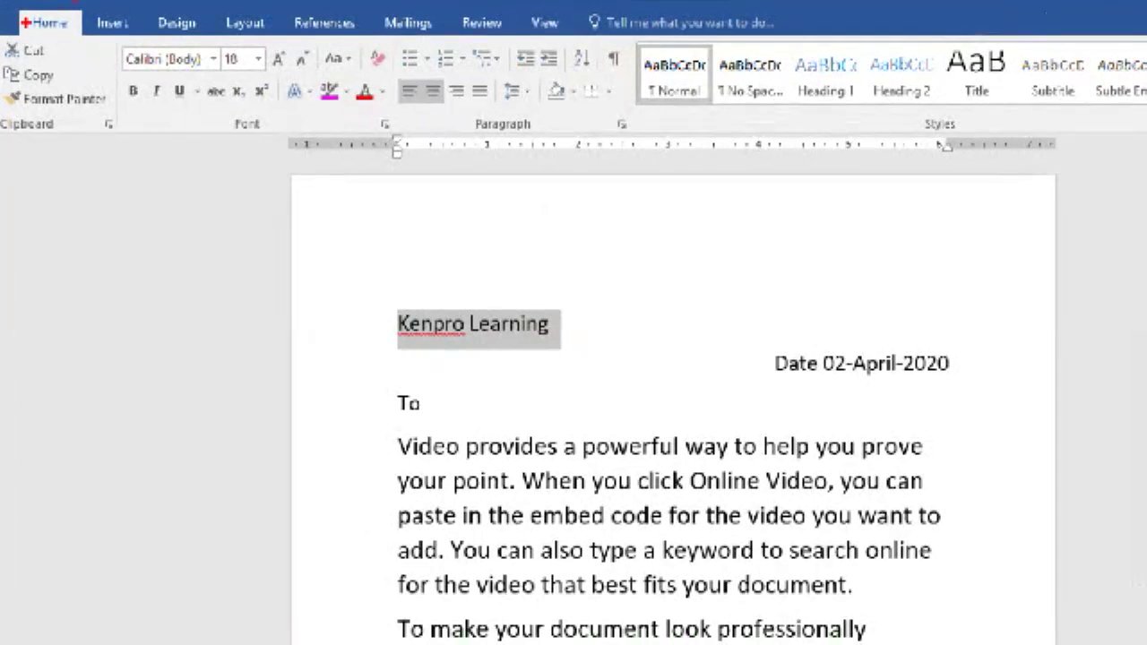
left_click_drag(26, 10, 81, 40)
mouse_move(391, 33)
left_mouse_down()
mouse_move(603, 141)
mouse_move(641, 136)
left_mouse_up()
left_click_drag(423, 68, 446, 120)
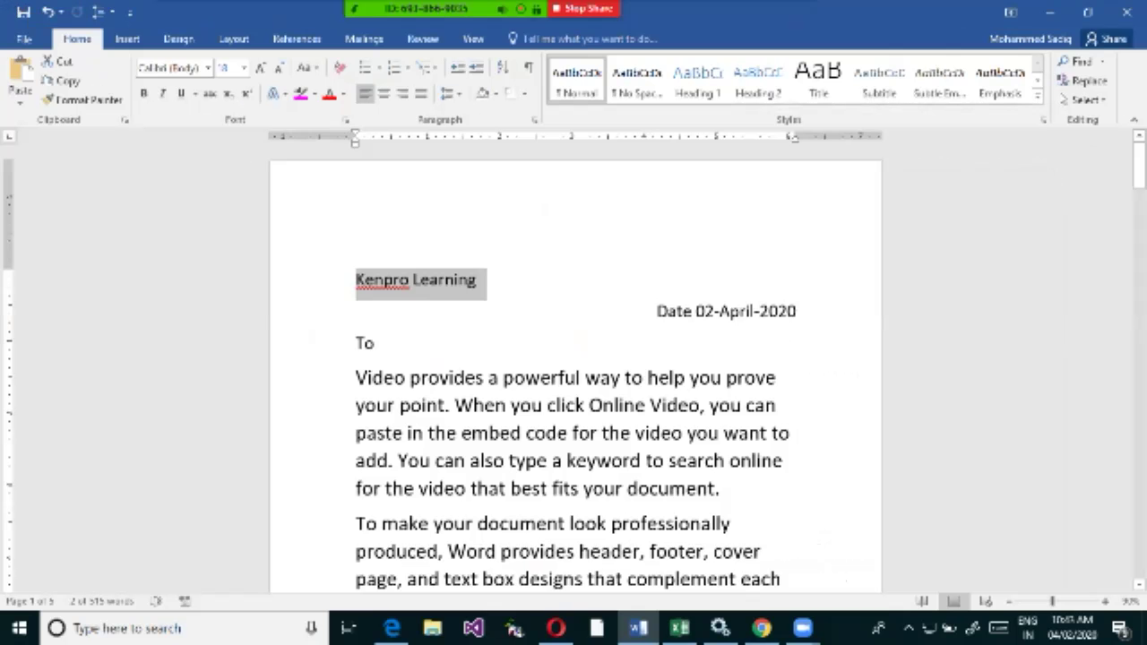
left_click(433, 91)
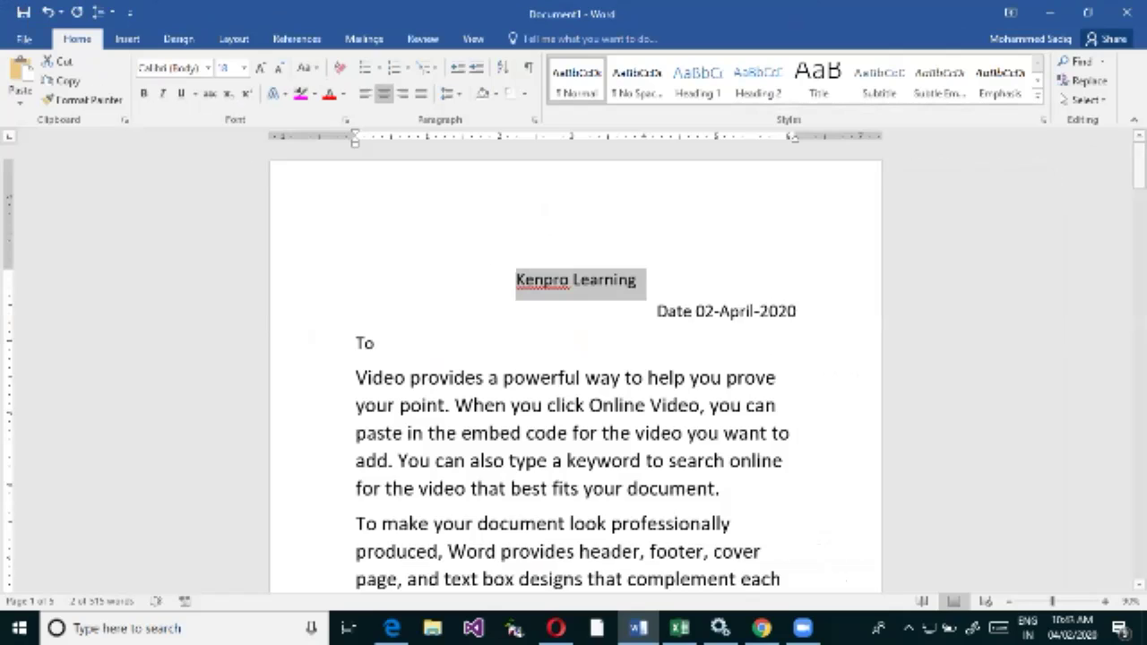
Open the Zoom meeting's participants list and look through its entries and microphone states.
left_click(420, 29)
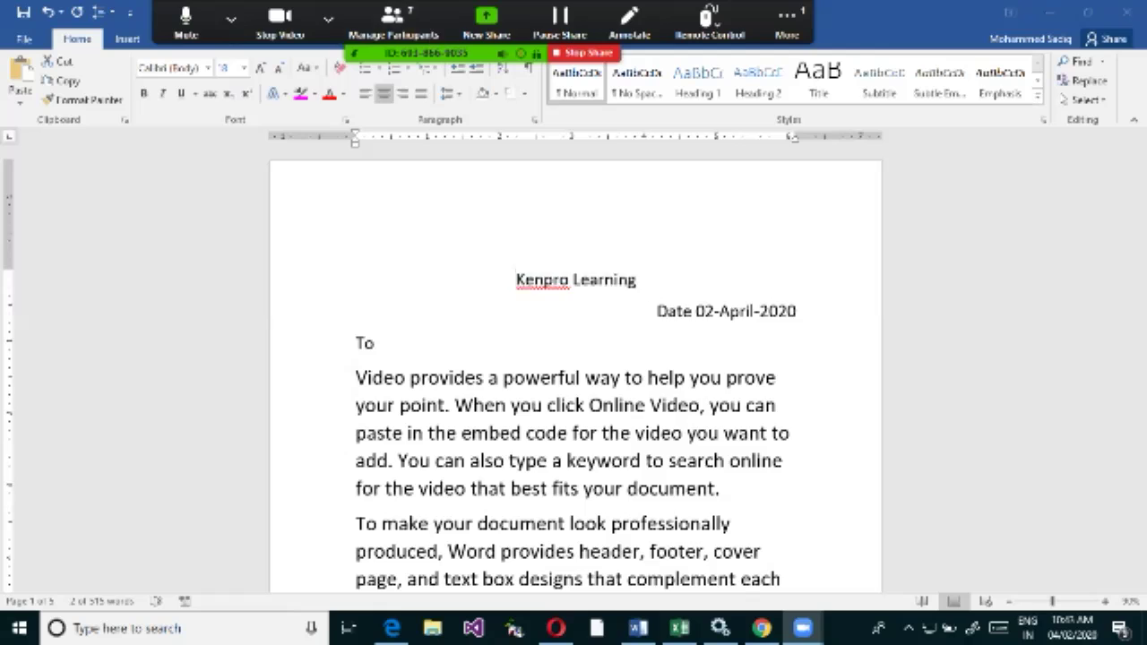
scroll(572, 292, "down", 1)
left_click(634, 248)
scroll(572, 292, "up", 1)
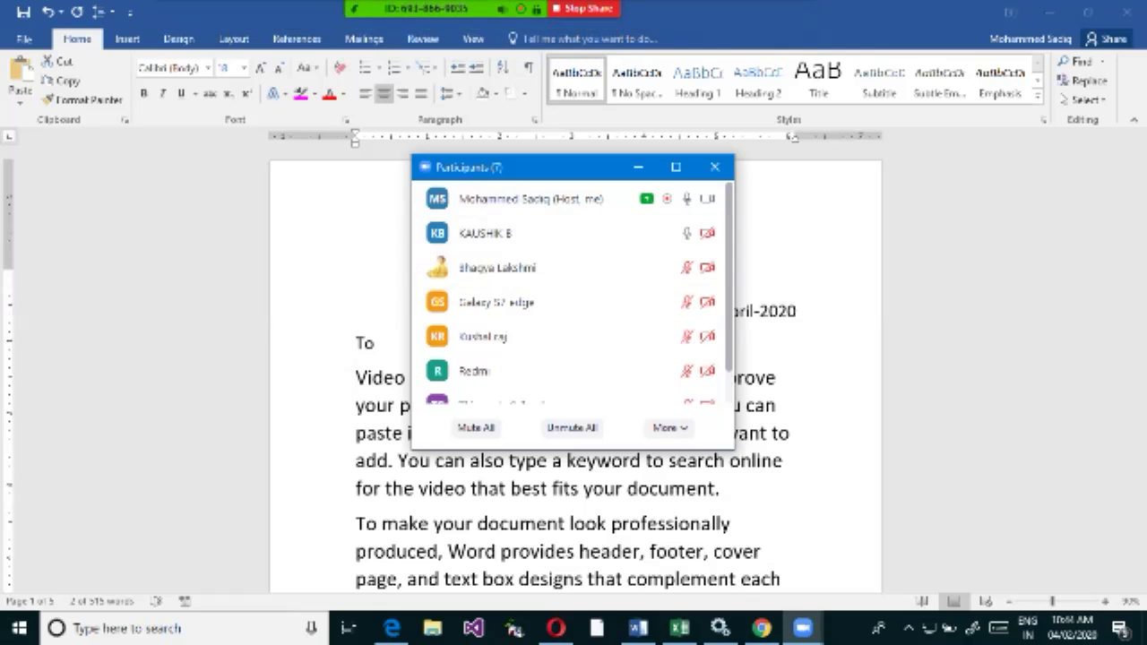
mouse_move(572, 371)
scroll(573, 293, "down", 1)
scroll(572, 293, "up", 1)
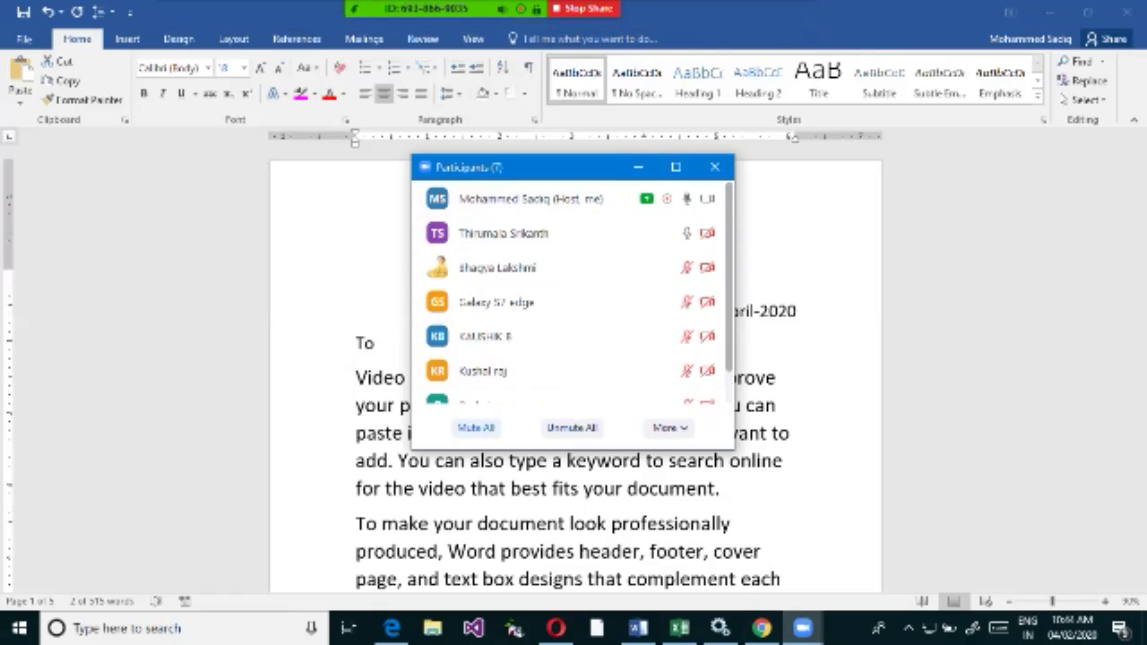
Mute all meeting participants while allowing them to unmute themselves, and close the participants list.
left_click(475, 427)
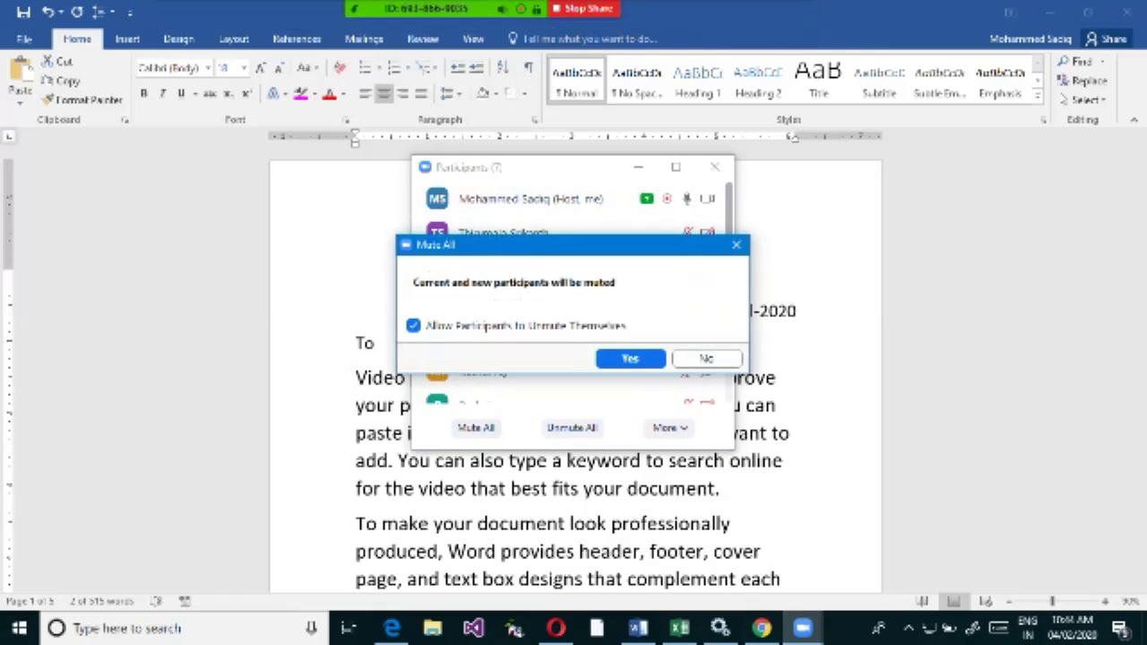
left_click(630, 358)
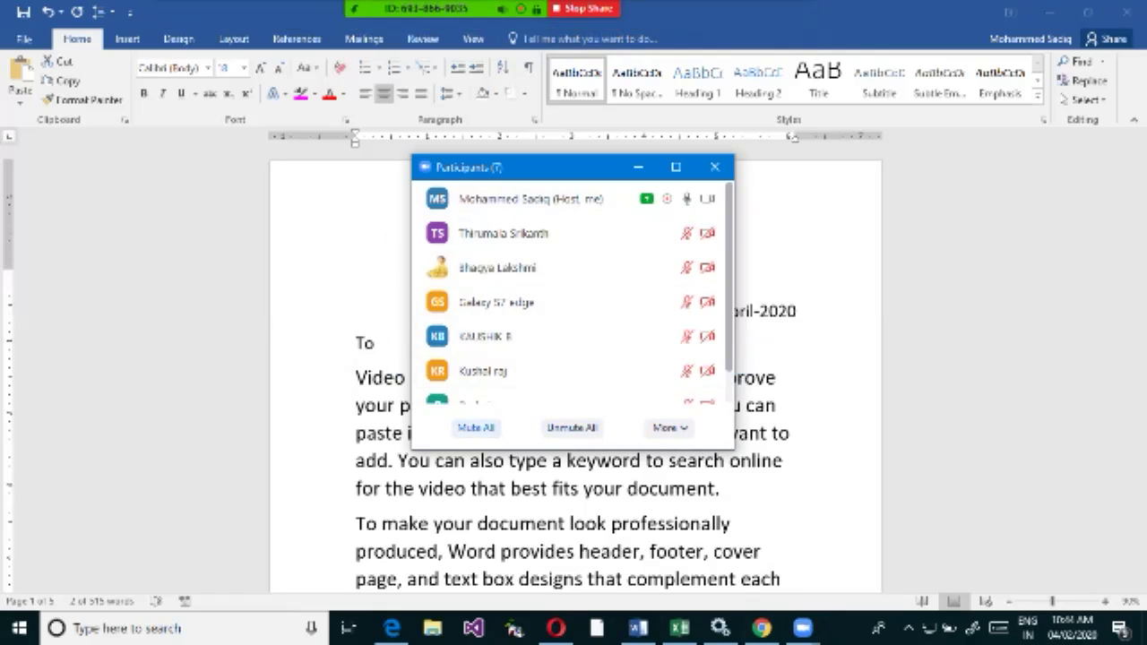
left_click(714, 167)
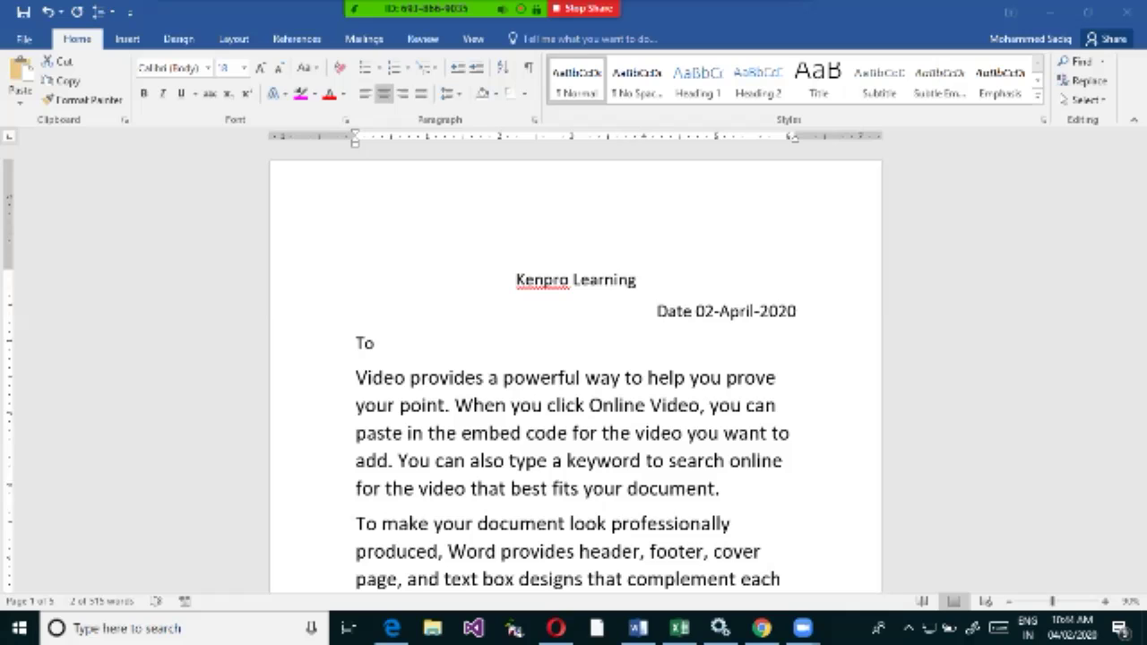
Select the first body paragraph and outline the first two body paragraphs with temporary red and blue on-screen rectangles.
scroll(573, 377, "down", 1)
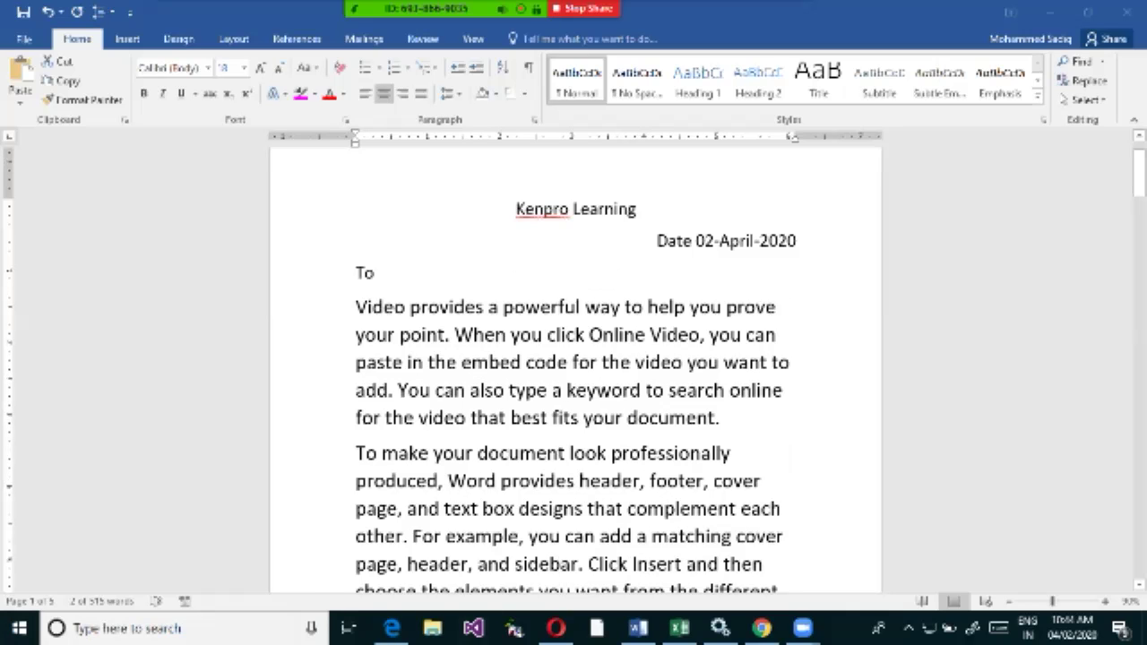
scroll(573, 370, "down", 1)
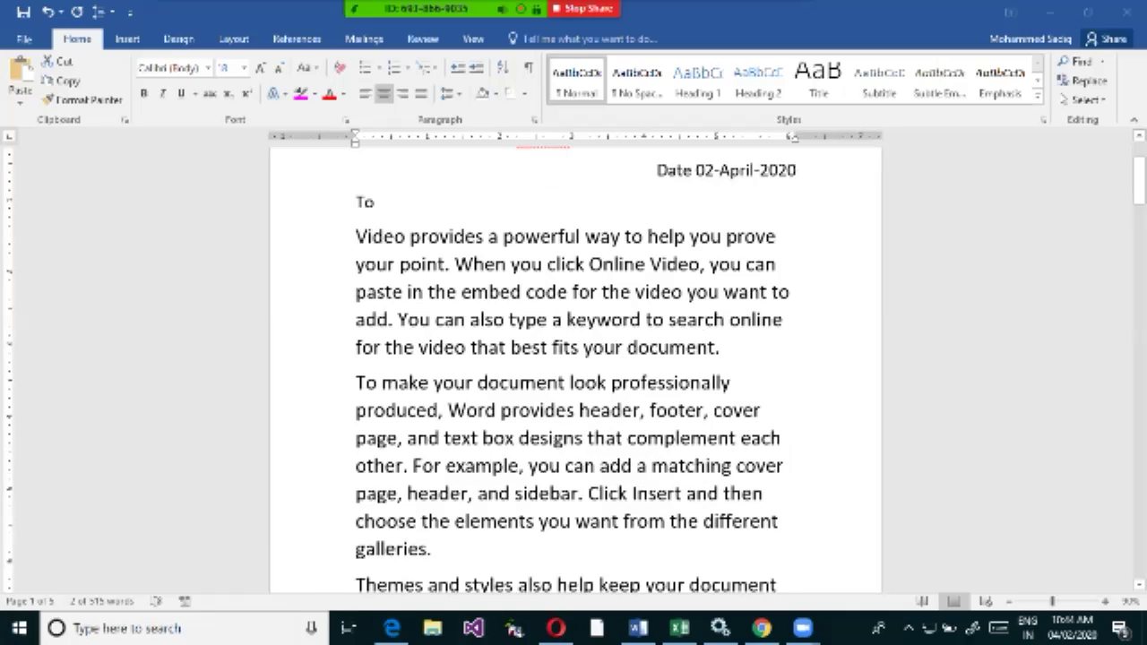
key("alt+Tab")
left_click_drag(331, 237, 331, 522)
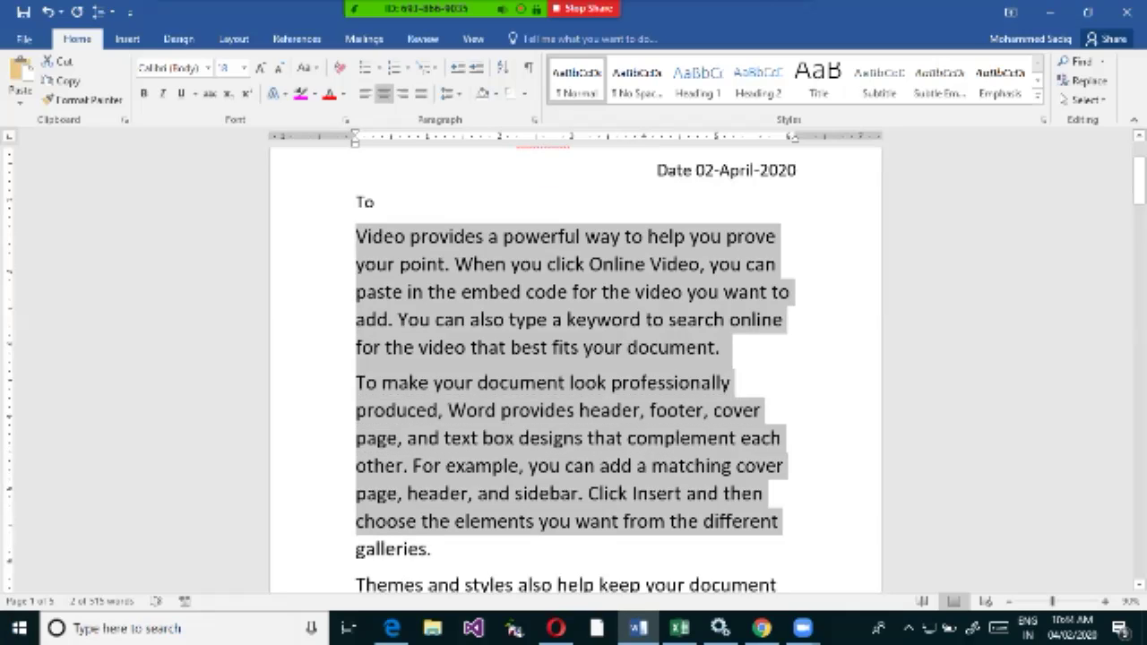
left_click(622, 348)
left_click_drag(356, 236, 727, 347)
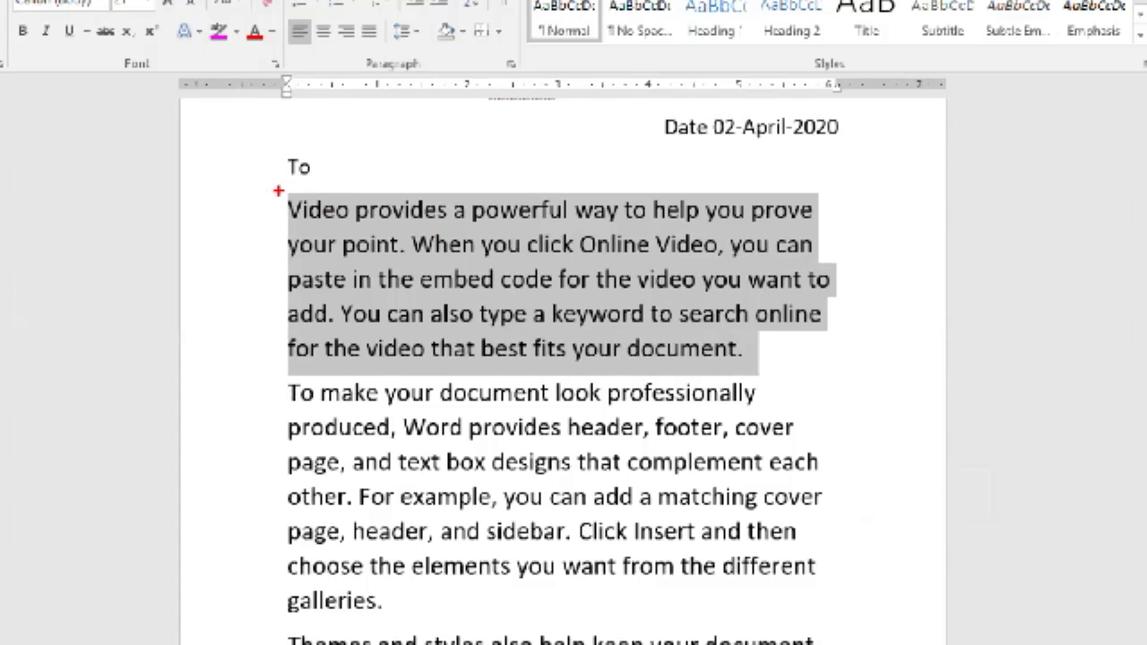
mouse_move(349, 222)
left_mouse_down()
mouse_move(820, 334)
mouse_move(862, 358)
left_mouse_up()
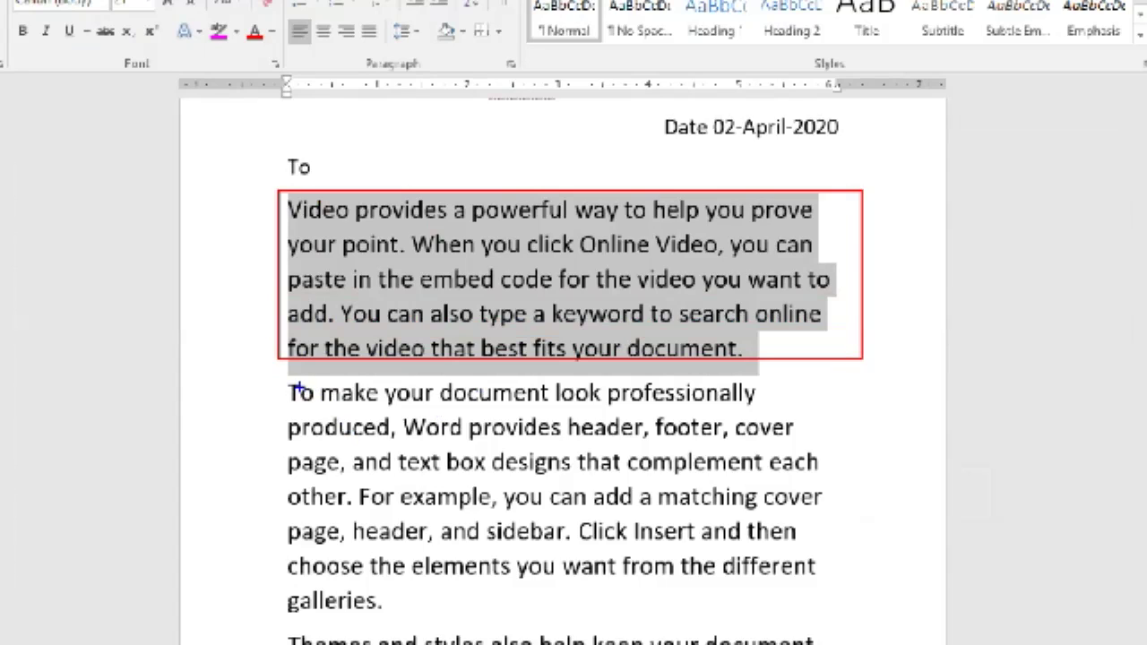
mouse_move(274, 377)
left_mouse_down()
mouse_move(842, 614)
mouse_move(834, 609)
mouse_move(833, 627)
mouse_move(853, 604)
left_mouse_up()
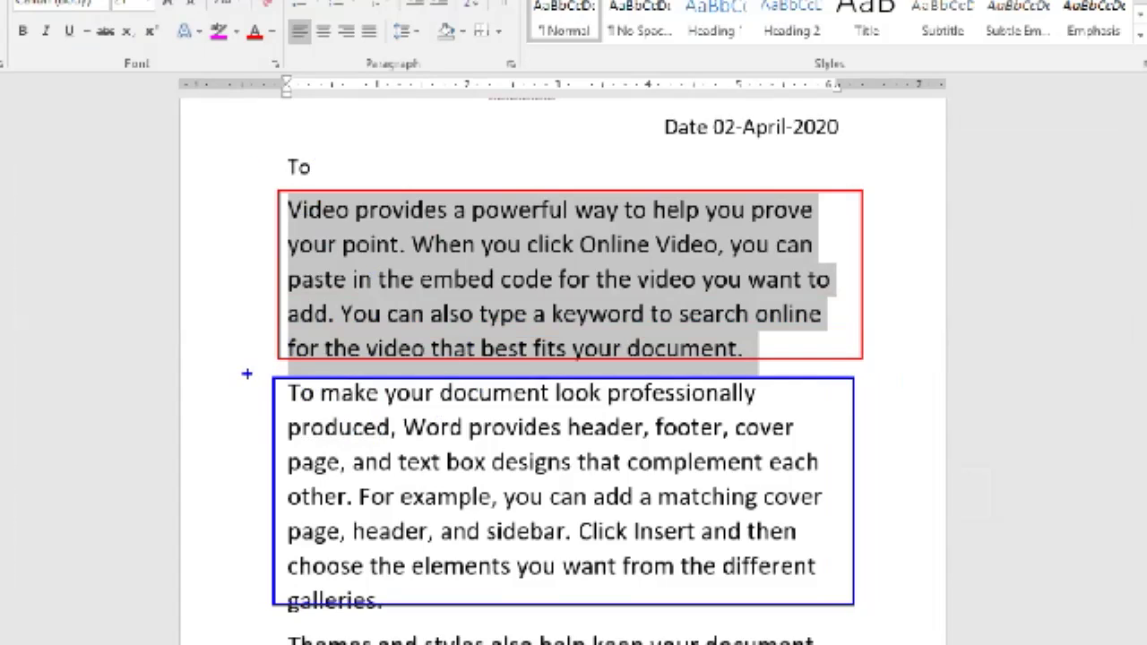
Mark the straight left edge and uneven right edges of the two paragraphs with temporary red arrows, and clear all on-screen drawings.
key("r")
left_click_drag(284, 366, 287, 199)
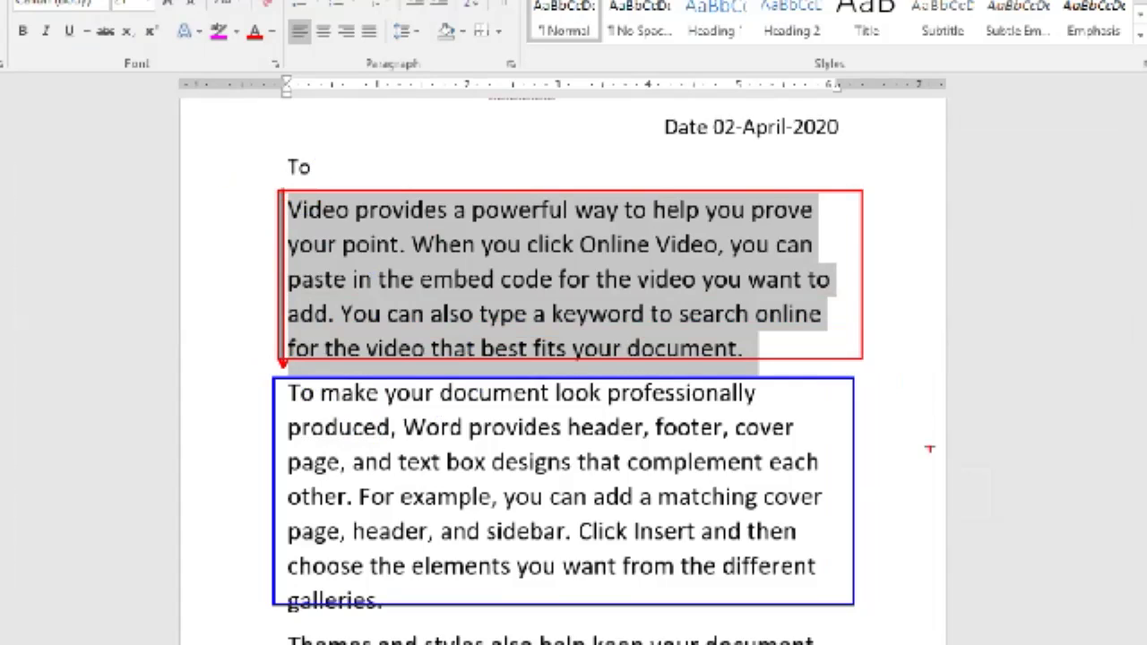
mouse_move(831, 179)
left_mouse_down()
mouse_move(842, 355)
mouse_move(842, 190)
left_mouse_up()
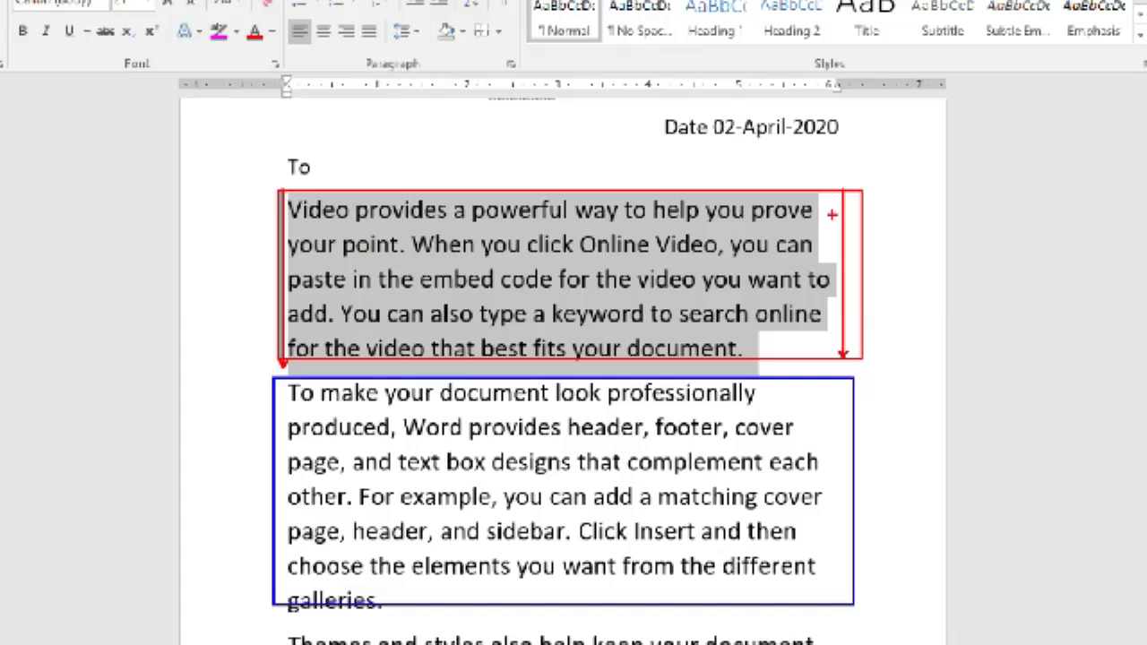
left_click_drag(844, 278, 832, 278)
left_click(830, 249)
left_click_drag(842, 347, 758, 346)
mouse_move(824, 238)
left_mouse_down()
mouse_move(841, 238)
mouse_move(840, 214)
left_mouse_up()
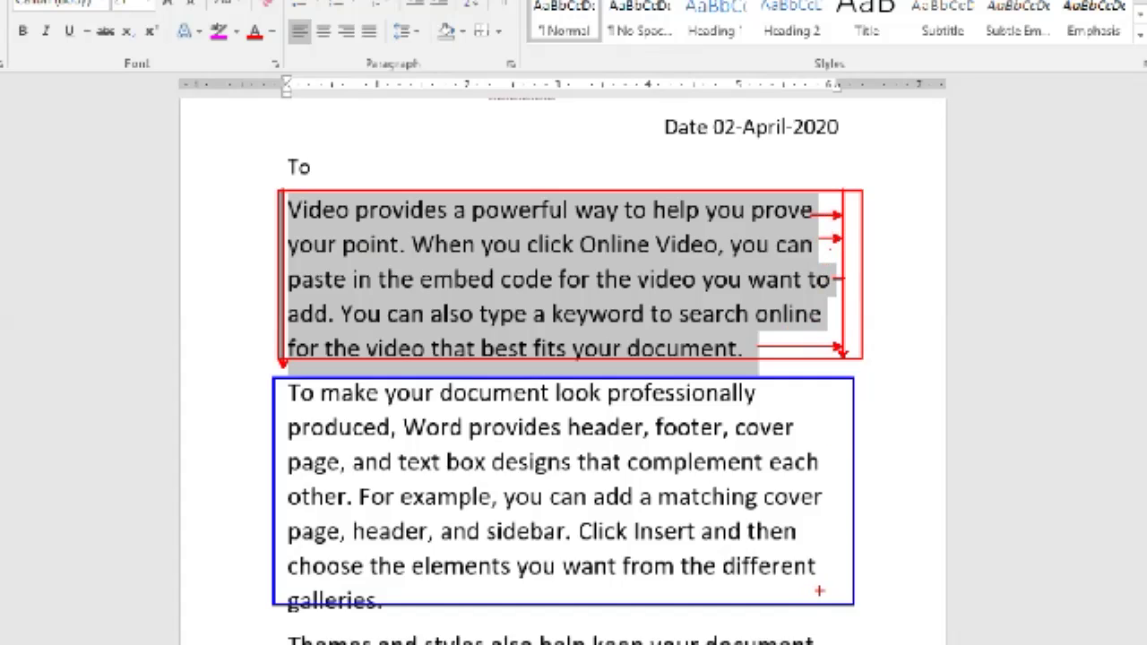
left_click_drag(826, 366, 826, 581)
mouse_move(768, 393)
left_mouse_down()
mouse_move(817, 393)
mouse_move(835, 430)
left_mouse_up()
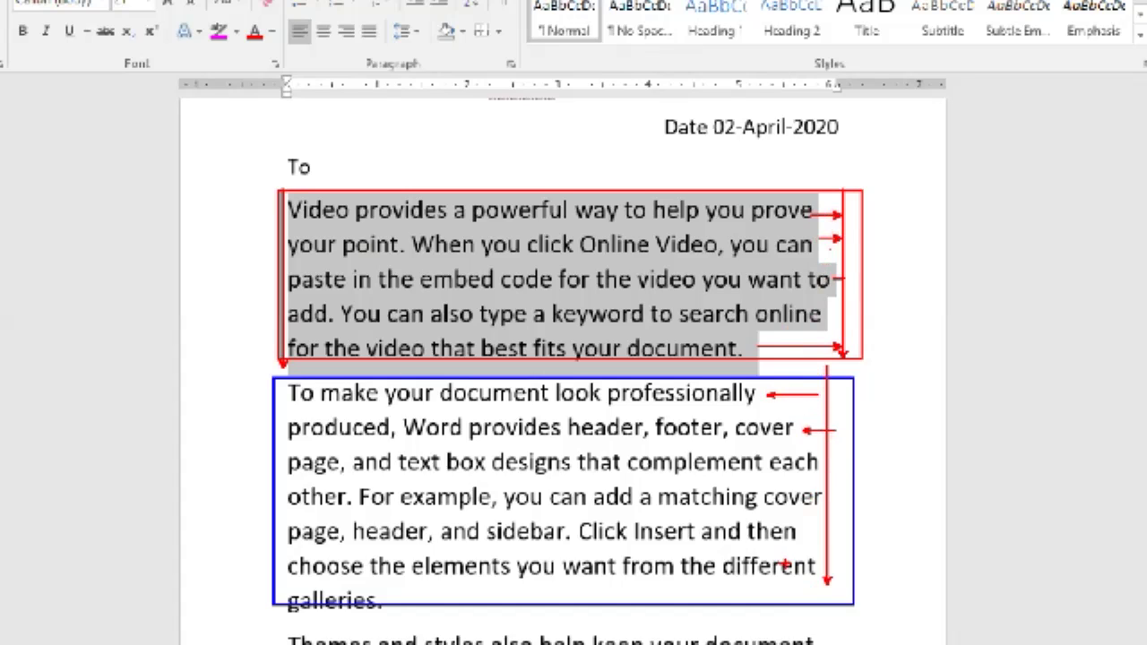
mouse_move(804, 533)
left_mouse_down()
mouse_move(832, 534)
mouse_move(826, 575)
mouse_move(799, 587)
left_mouse_up()
key("Escape")
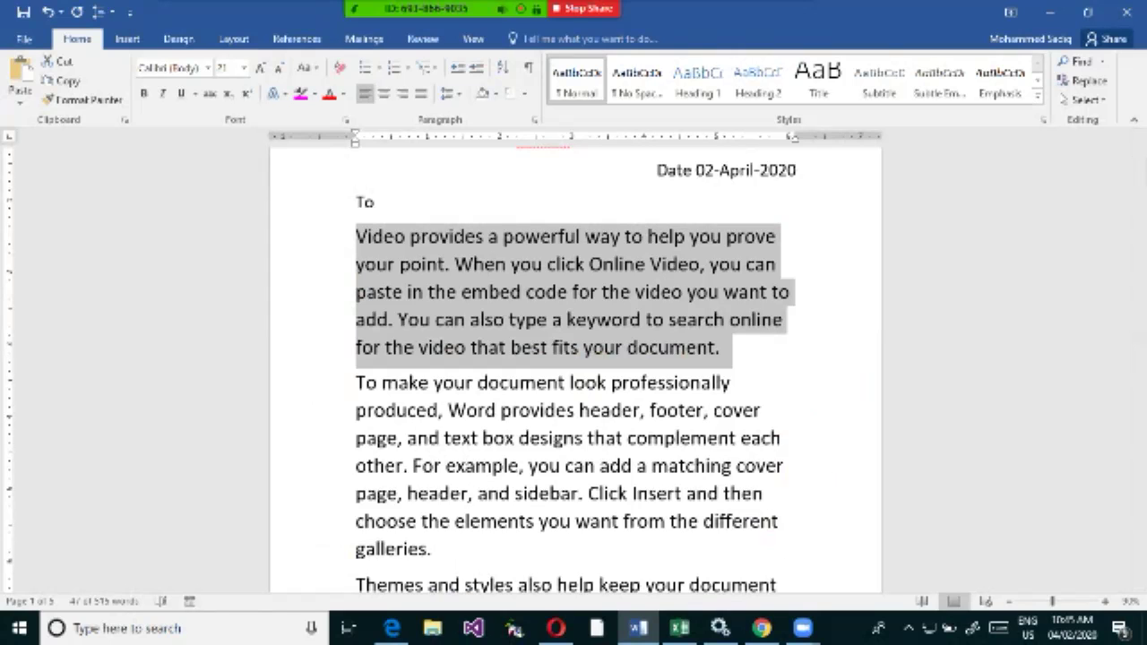
left_click(327, 20)
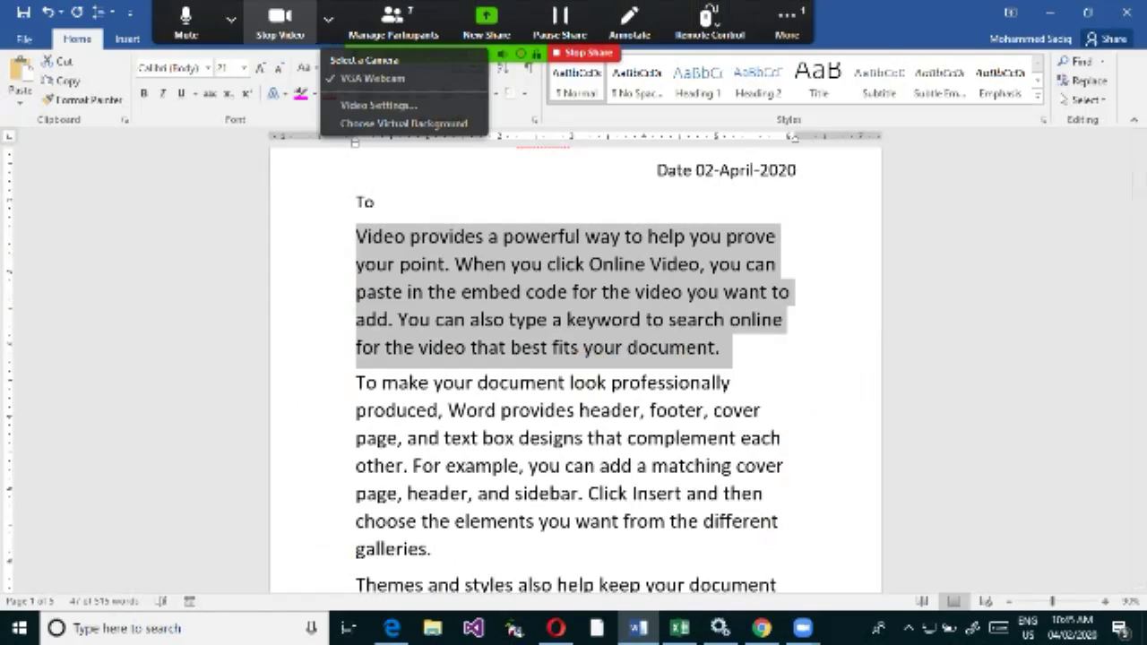
left_click(392, 23)
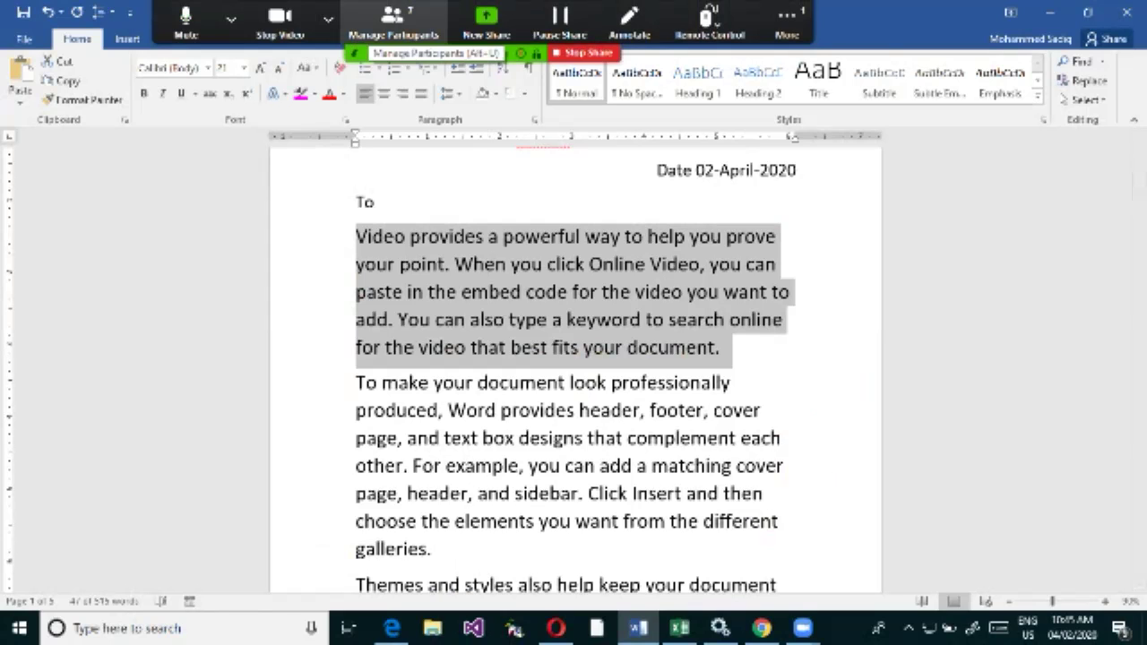
left_click(375, 202)
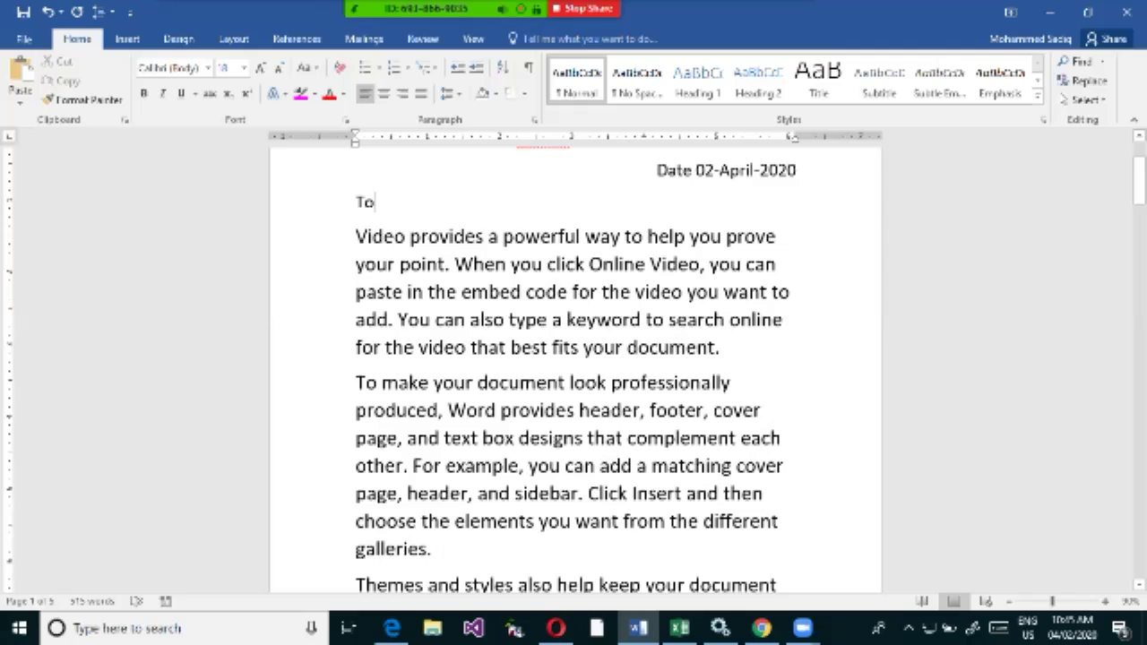
Justify the first two body paragraphs, from "Video provides a powerful way" to "galleries.".
left_click_drag(356, 237, 732, 348)
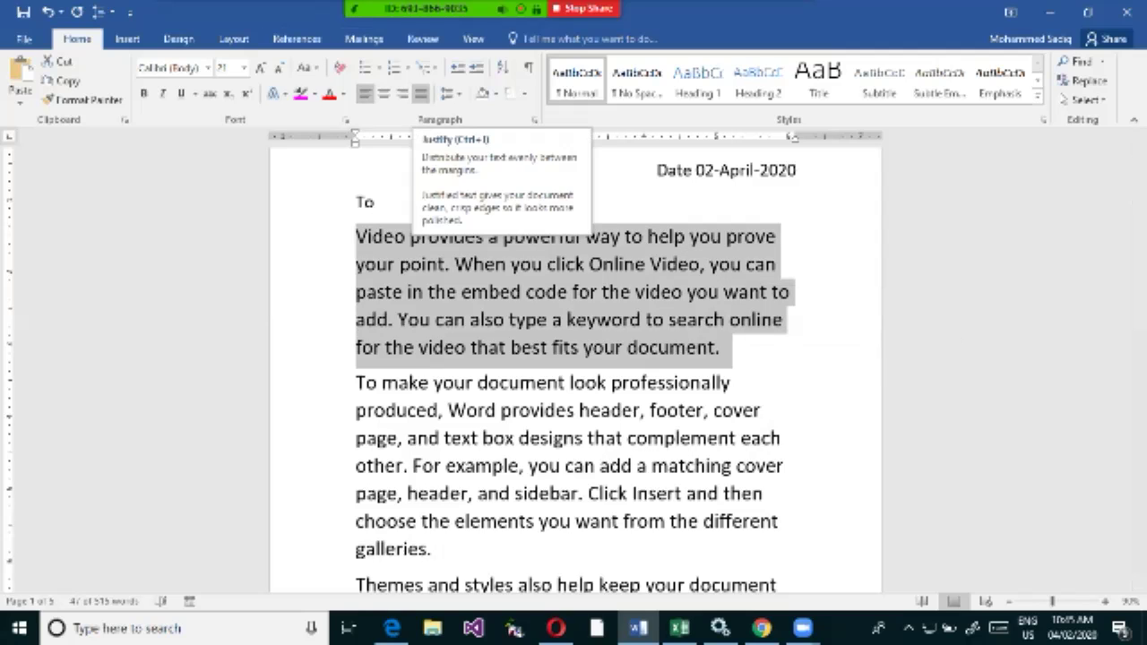
left_click(420, 93)
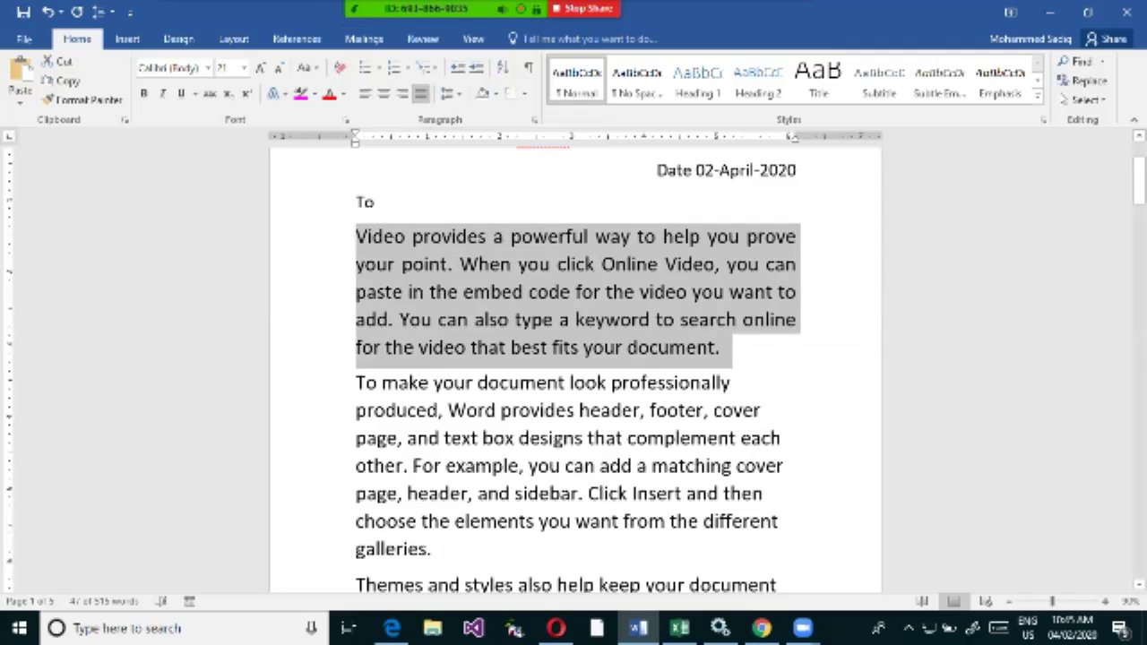
key("ctrl+shift+Down")
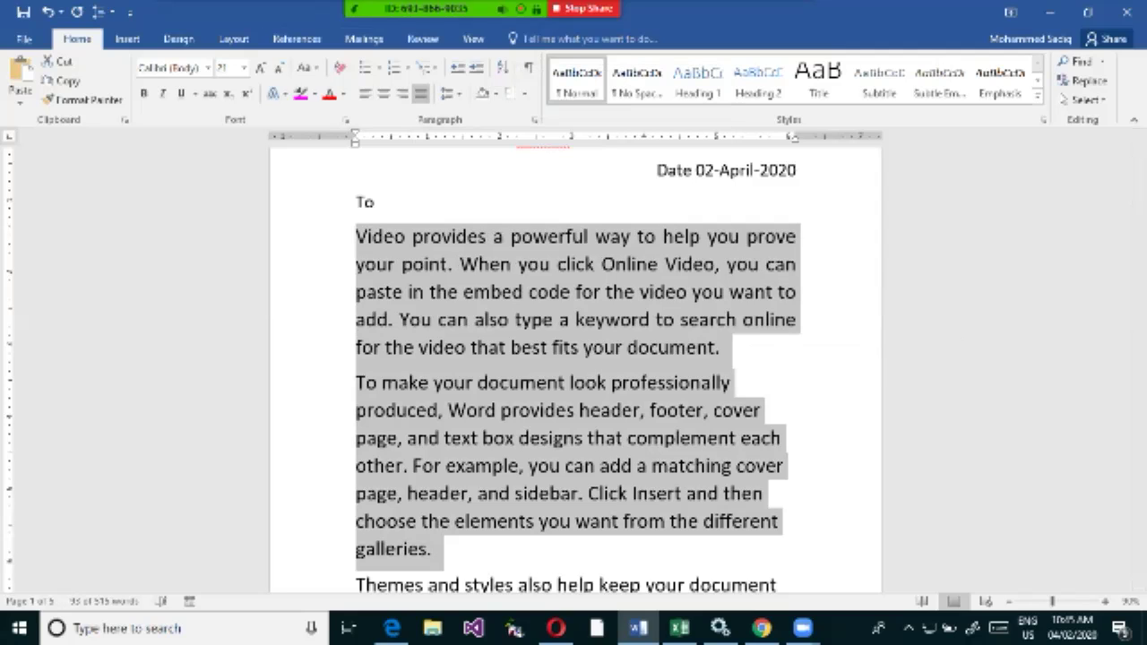
key("ctrl+j")
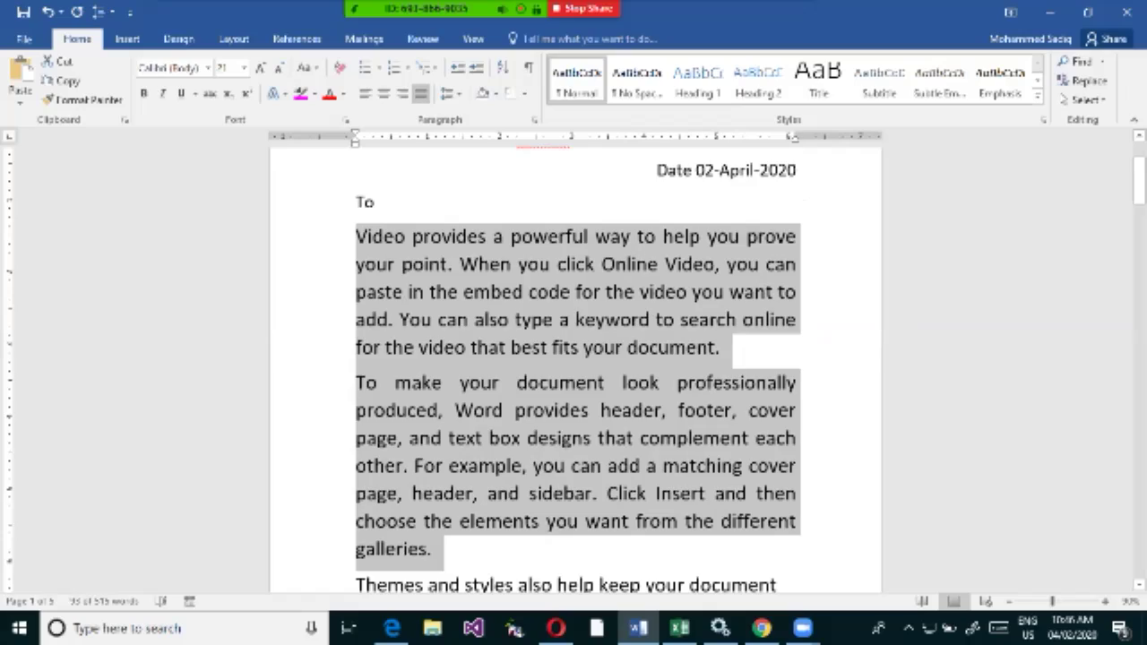
Justify the remaining body paragraphs from "Themes and styles" to the last one before the "Margins" bullet.
left_click(735, 371)
scroll(736, 382, "down", 3)
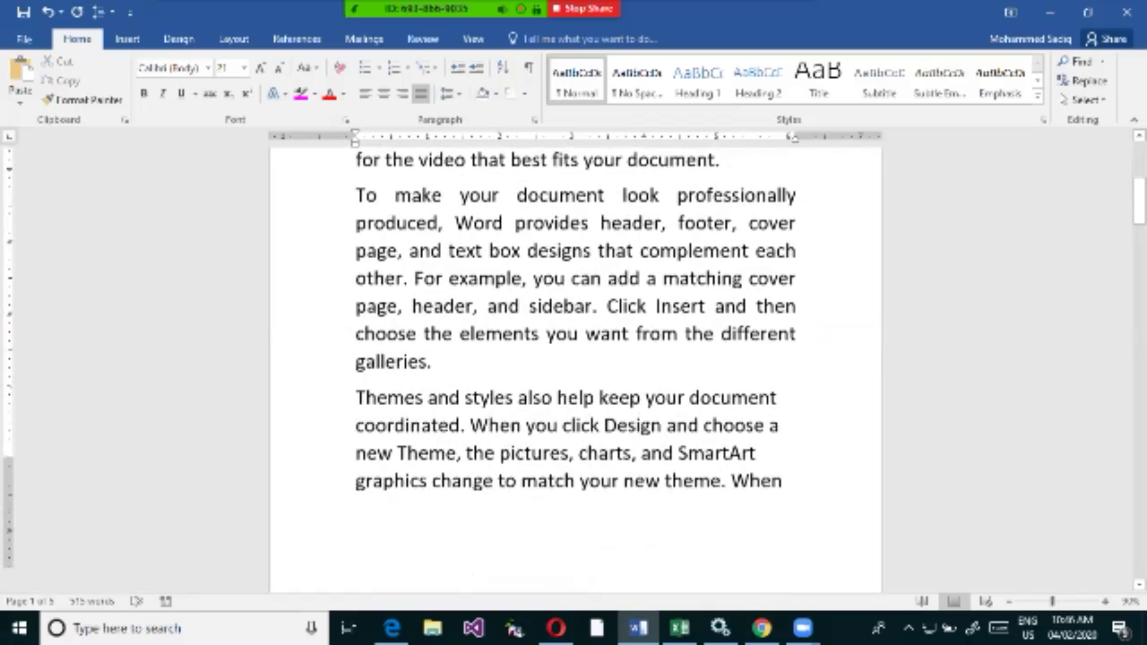
scroll(574, 359, "down", 5)
scroll(573, 359, "down", 4)
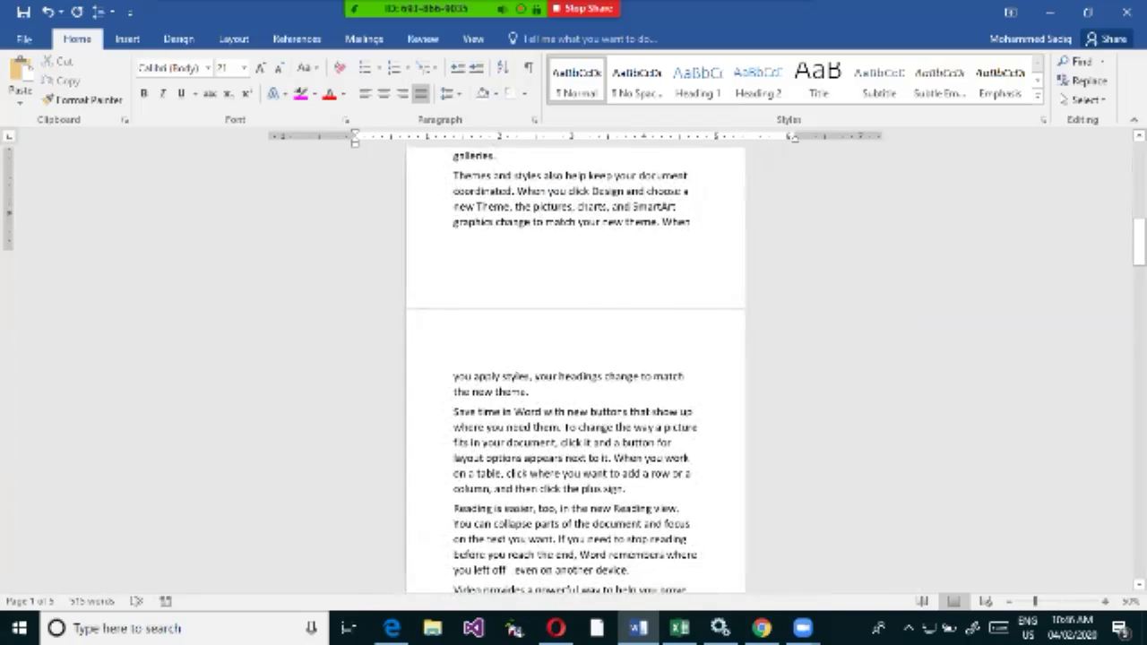
left_click_drag(278, 468, 842, 499)
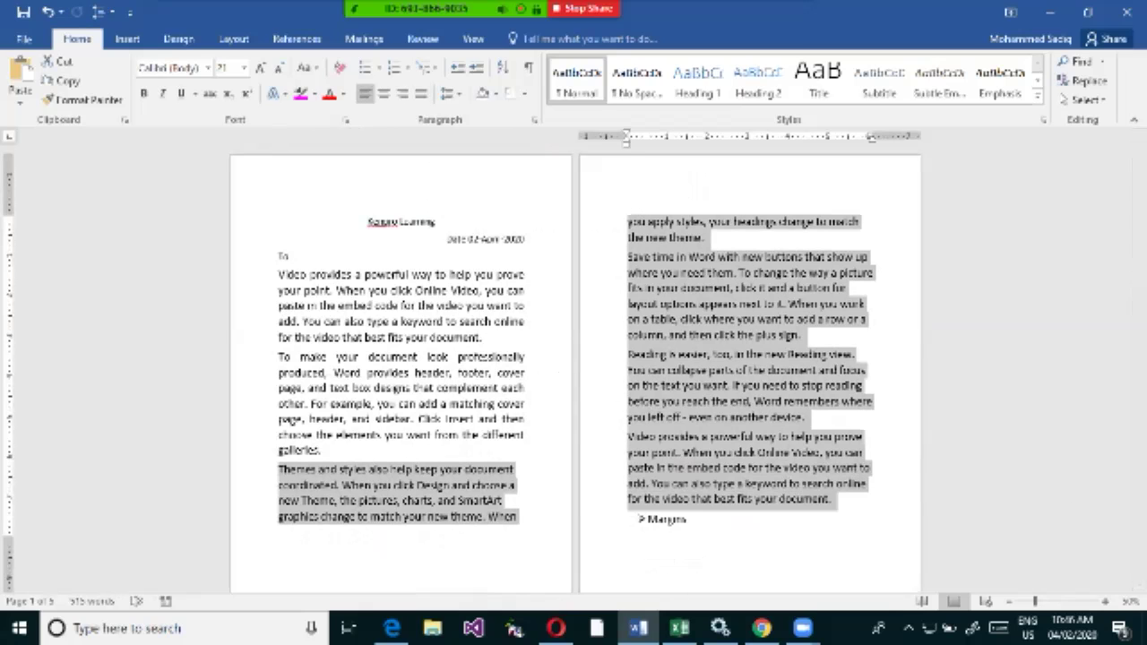
left_click(420, 93)
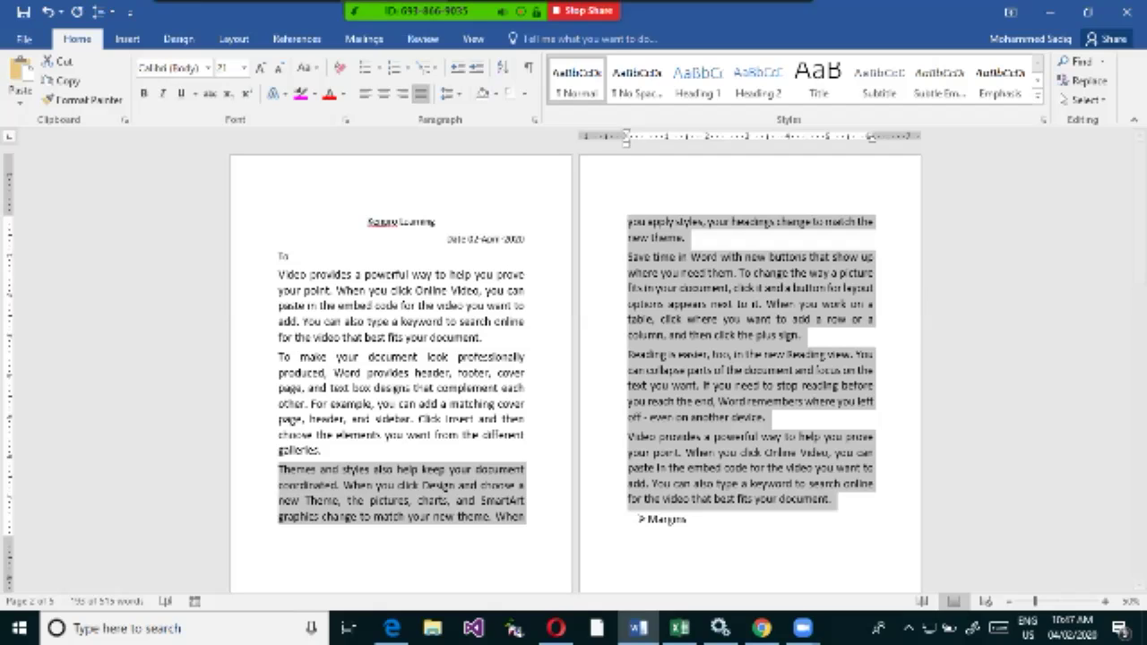
Open the Zoom participants list, unmute all participants, and move the list clear of the document's first page.
mouse_move(484, 9)
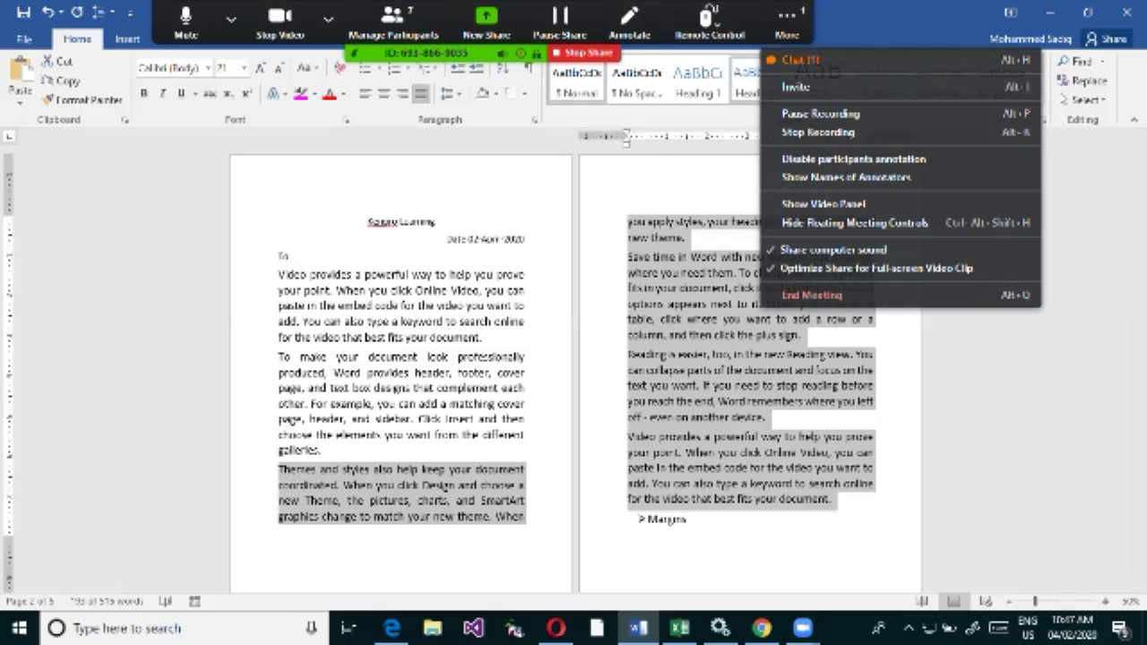
left_click(391, 23)
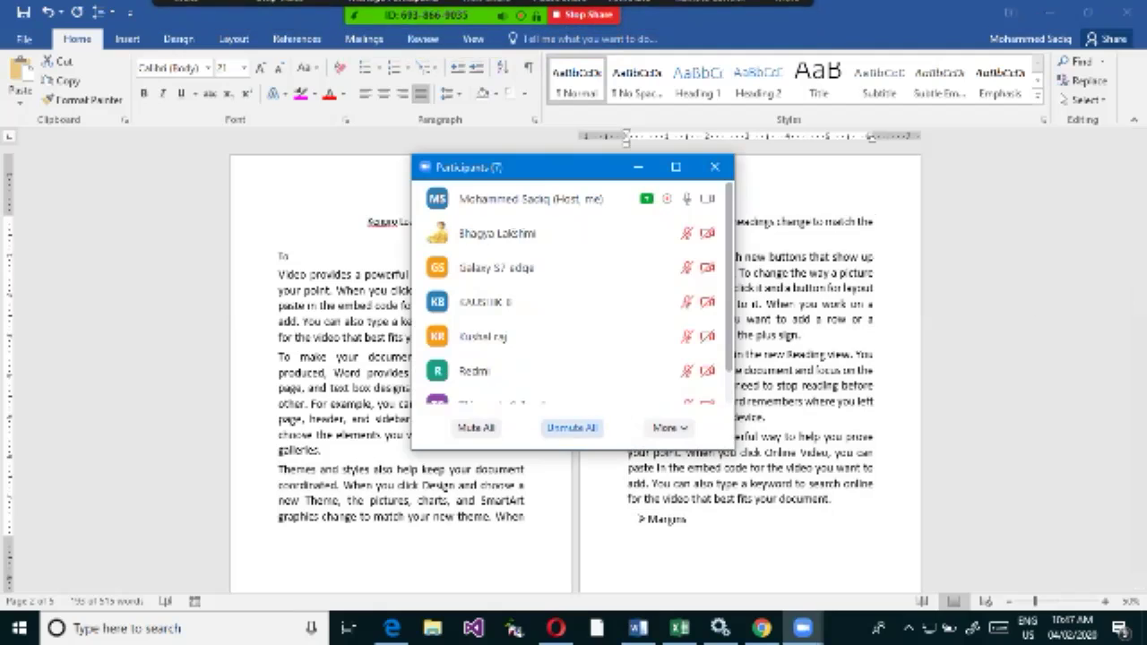
left_click(572, 427)
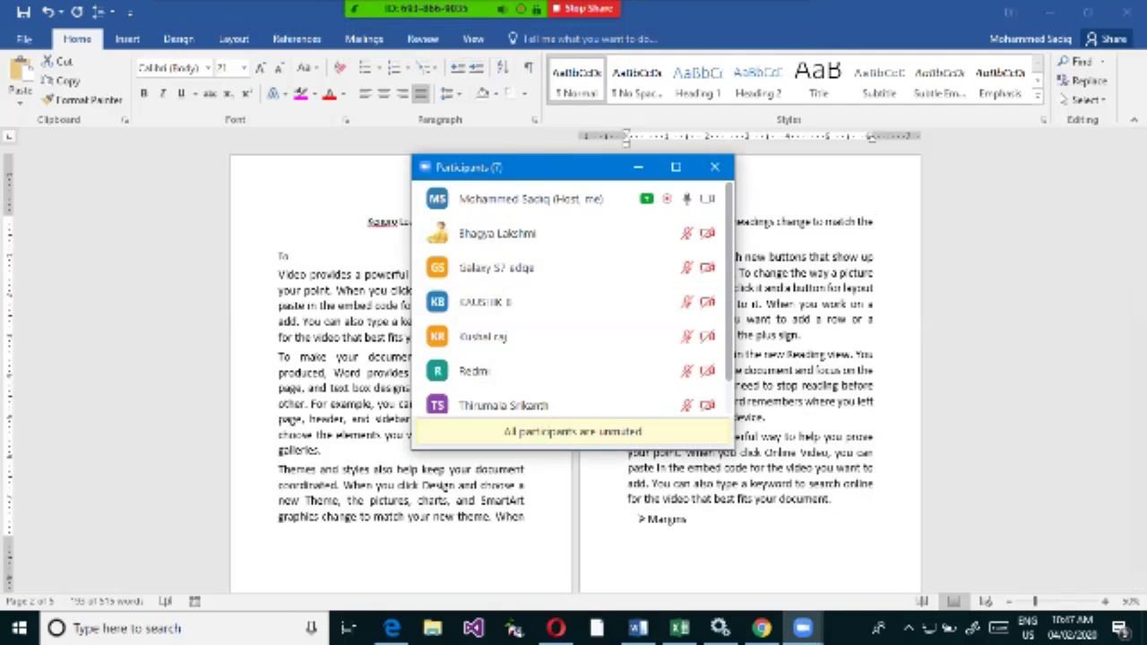
scroll(516, 363, "down", 1)
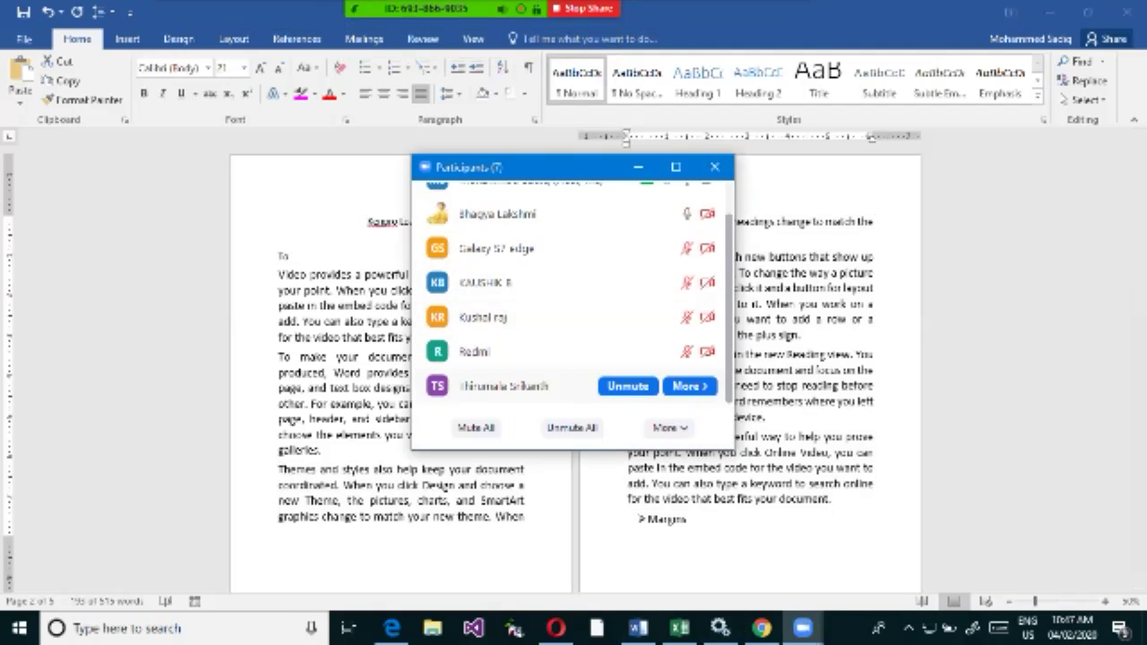
left_click(571, 428)
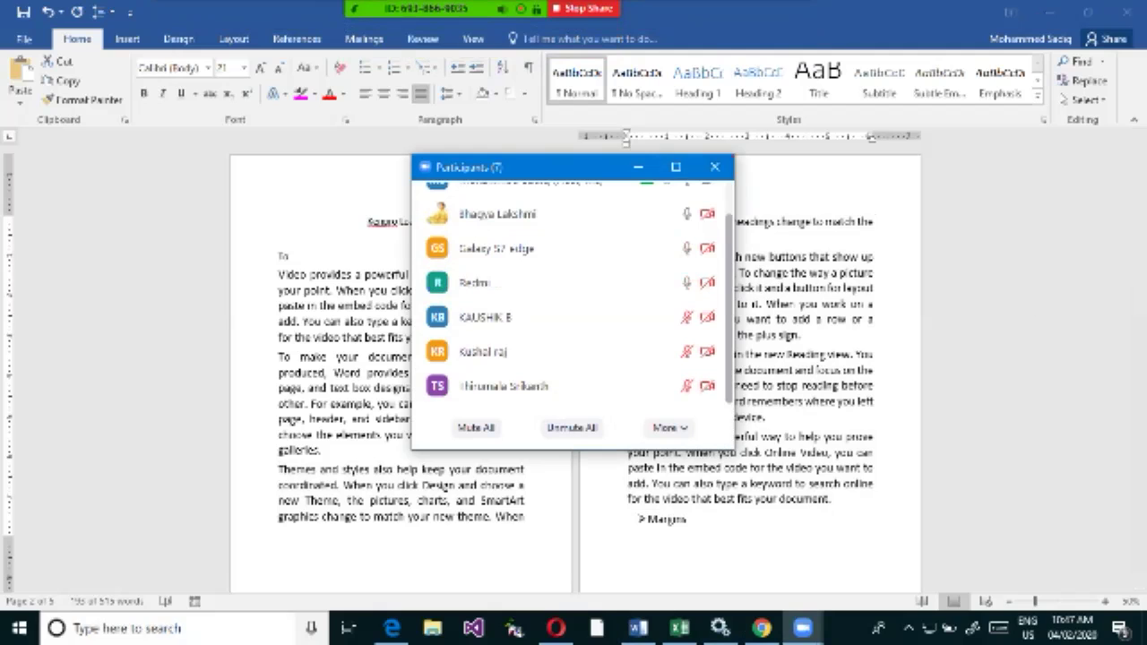
left_click_drag(549, 172, 867, 290)
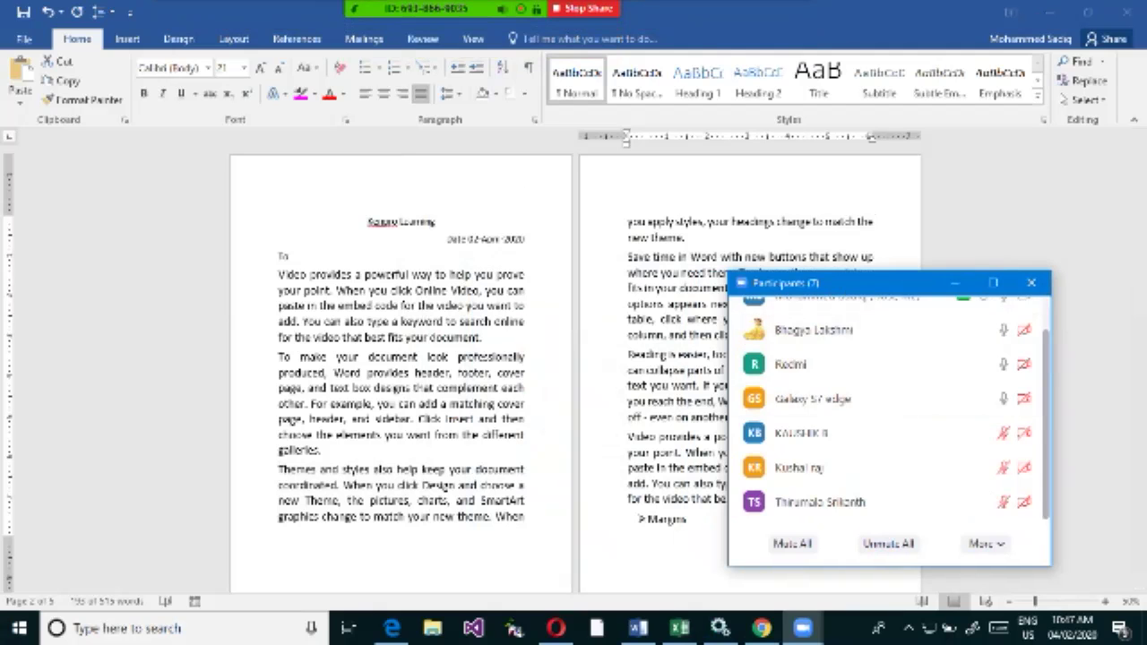
Return to the Word document and add an empty second-level bullet under "Alignments".
key("alt+Tab")
scroll(574, 368, "down", 5)
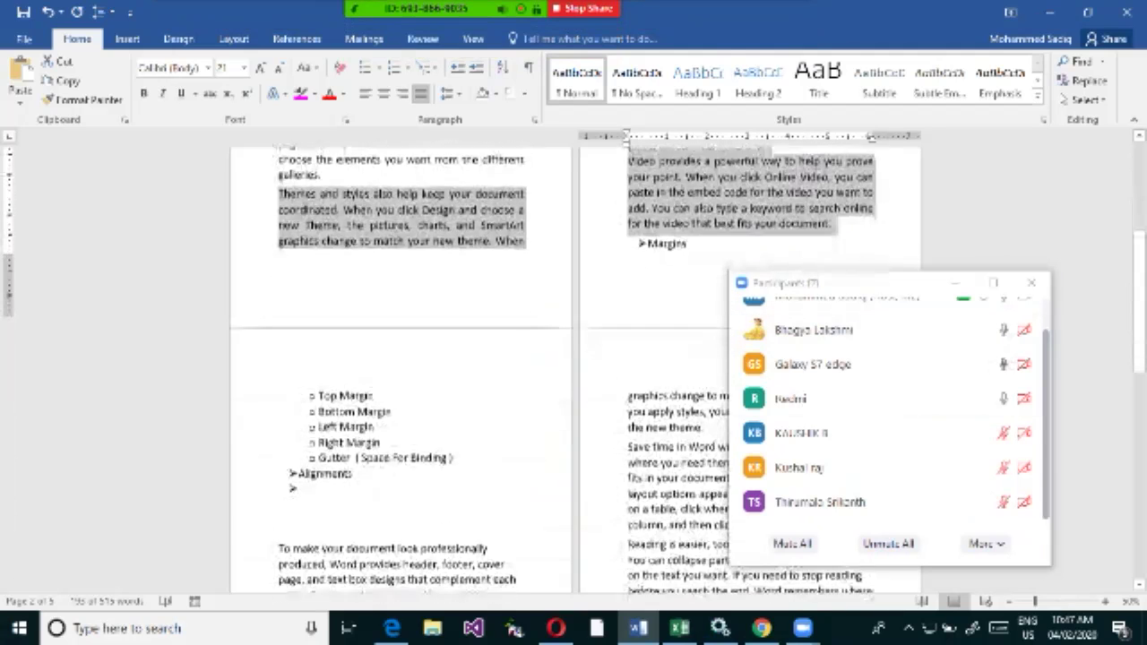
left_click(304, 481)
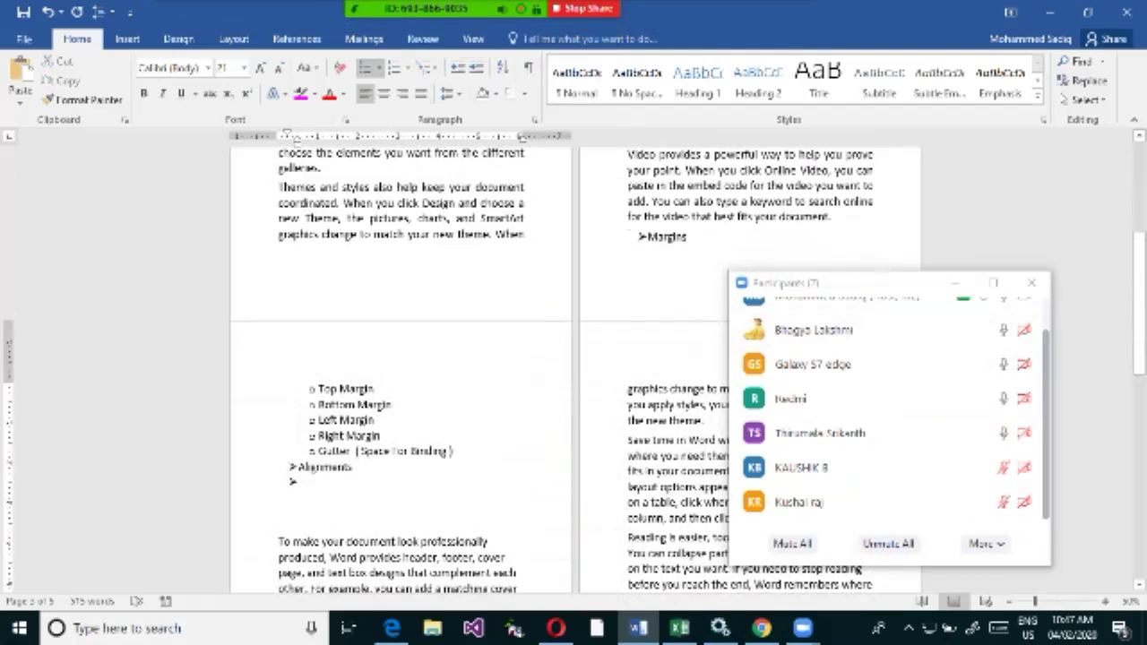
key("Return")
key("Tab")
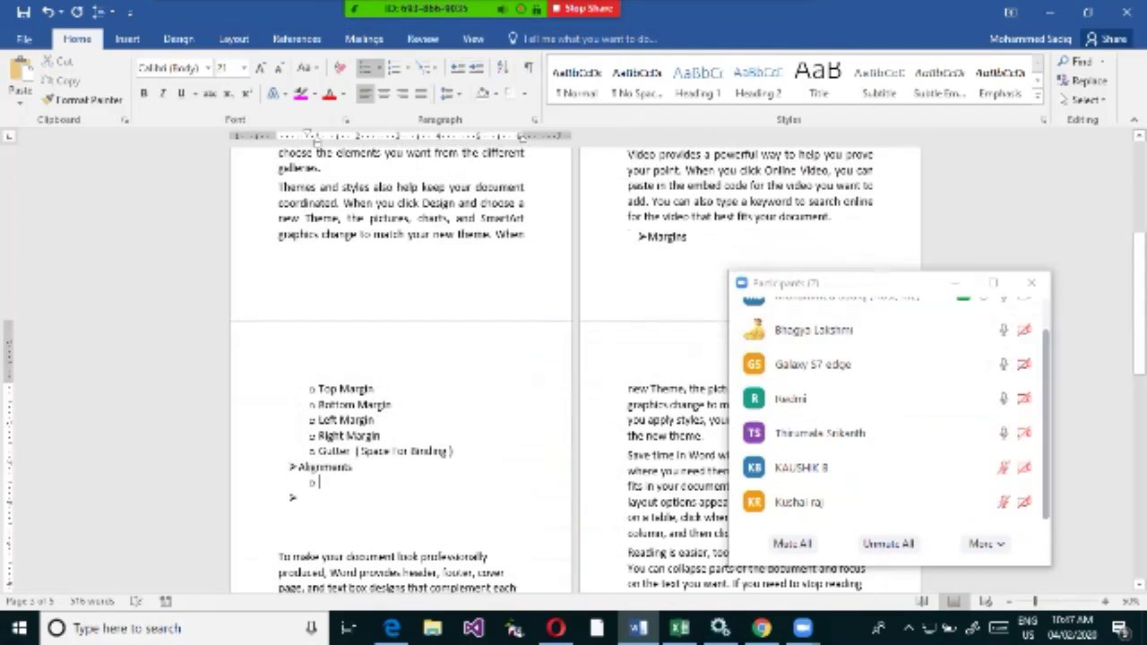
Fill the sub-bullet with "Left Alignments", reusing the copied "Alignments" text, and keep it indented at the second level.
scroll(574, 368, "up", 4, "ctrl")
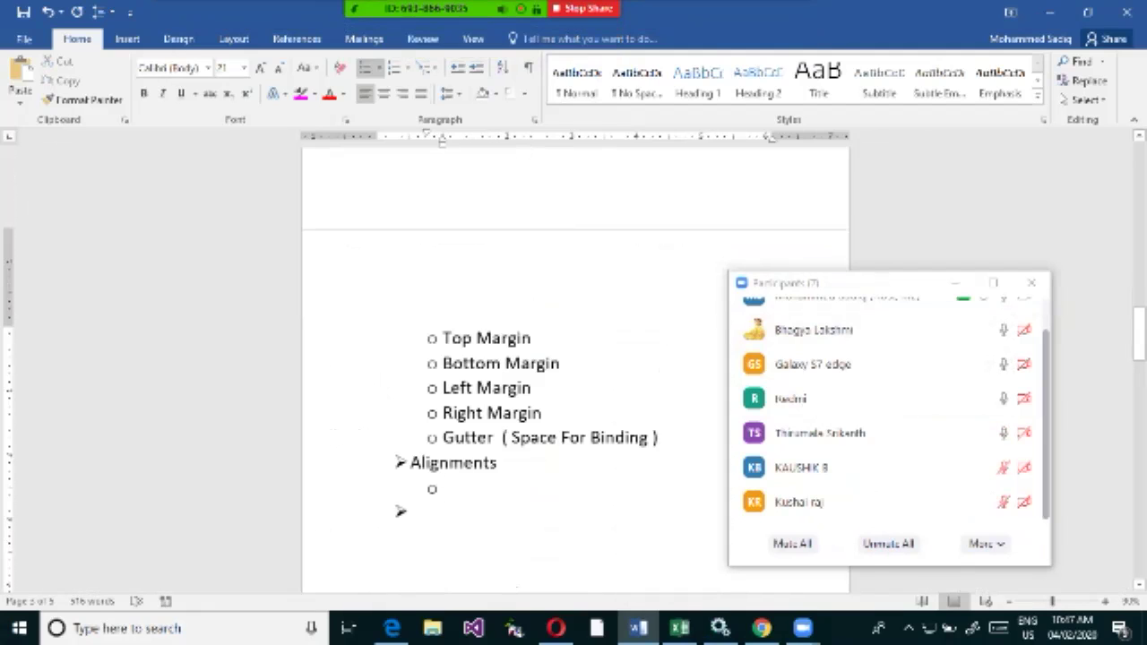
scroll(574, 368, "up", 1, "ctrl")
triple_click(432, 461)
key("ctrl+c")
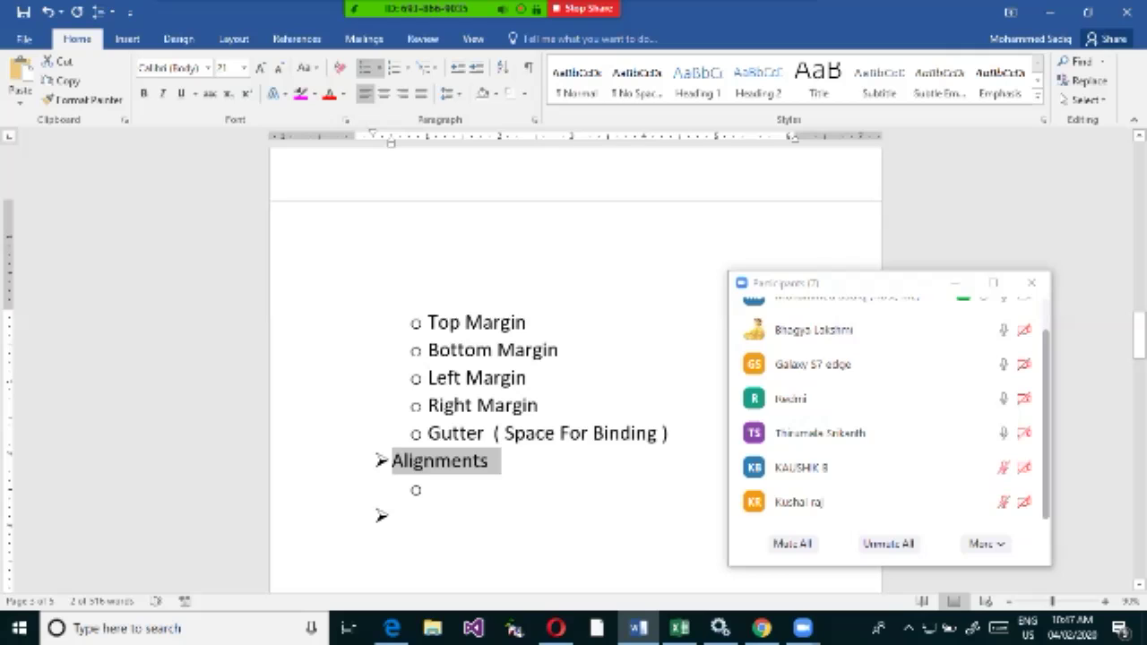
left_click(430, 489)
type("Left")
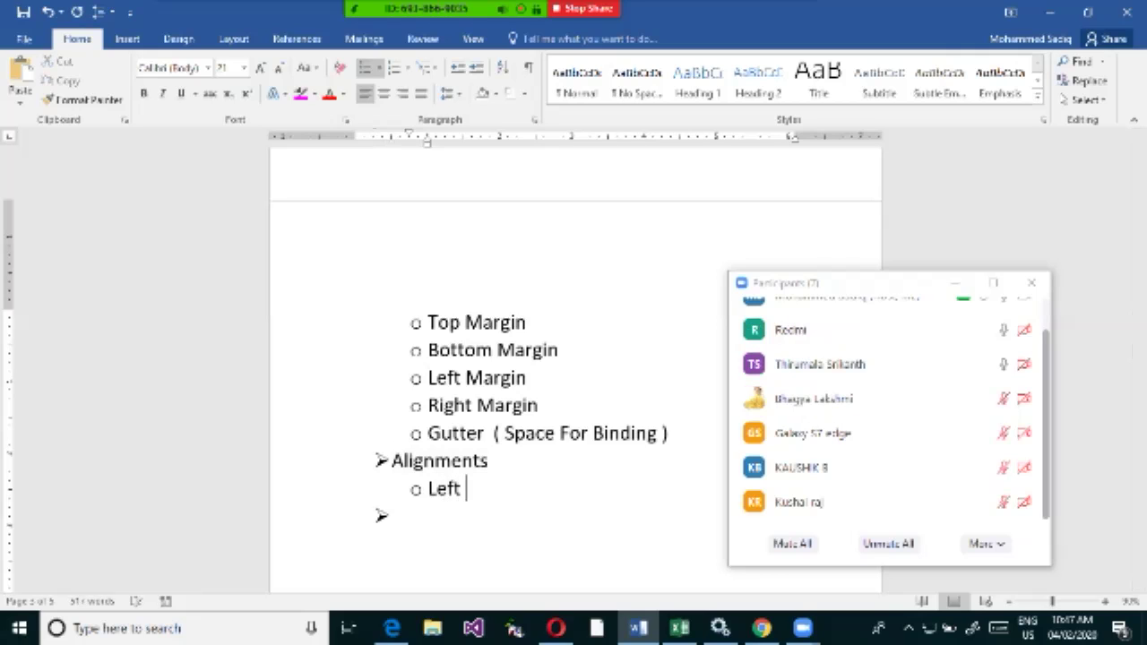
key("ctrl+v")
key("shift+Tab")
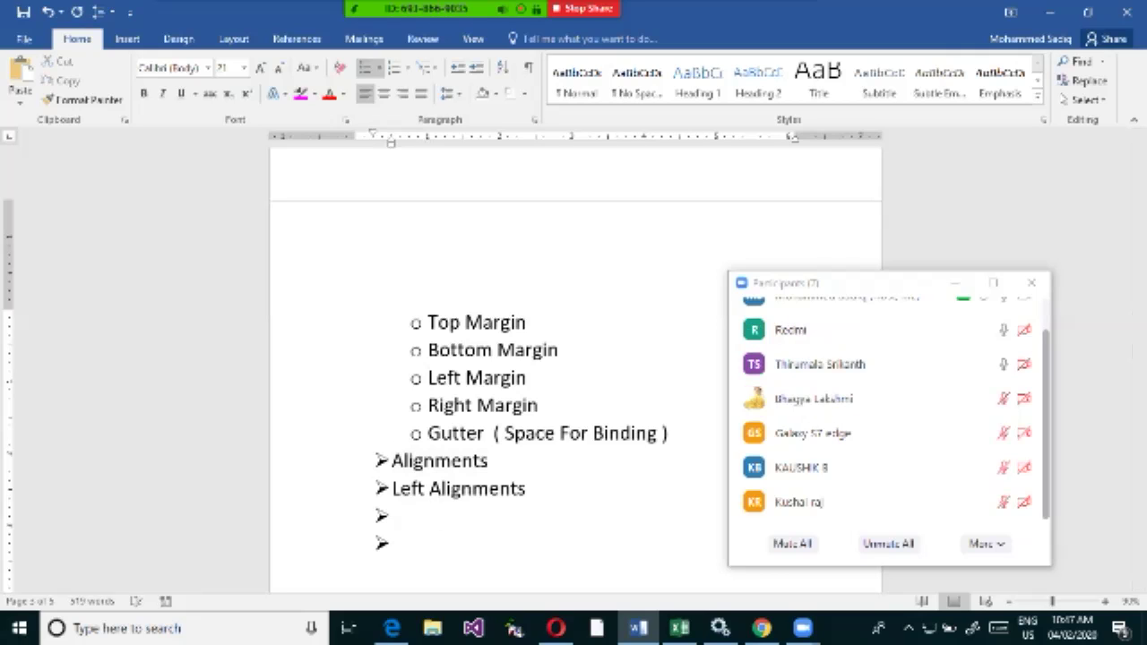
key("Tab")
Add a "Right Alignments" entry using the copied text, and enter "Center" in the bullet below it.
key("Down")
key("Tab")
type("Right")
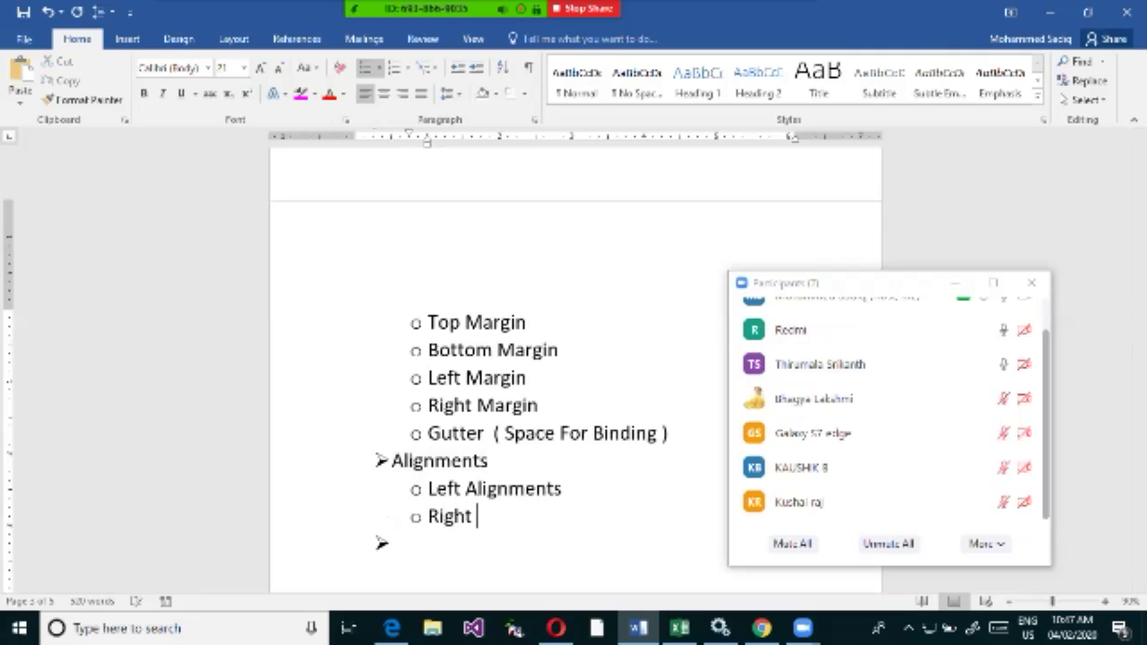
key("ctrl+v")
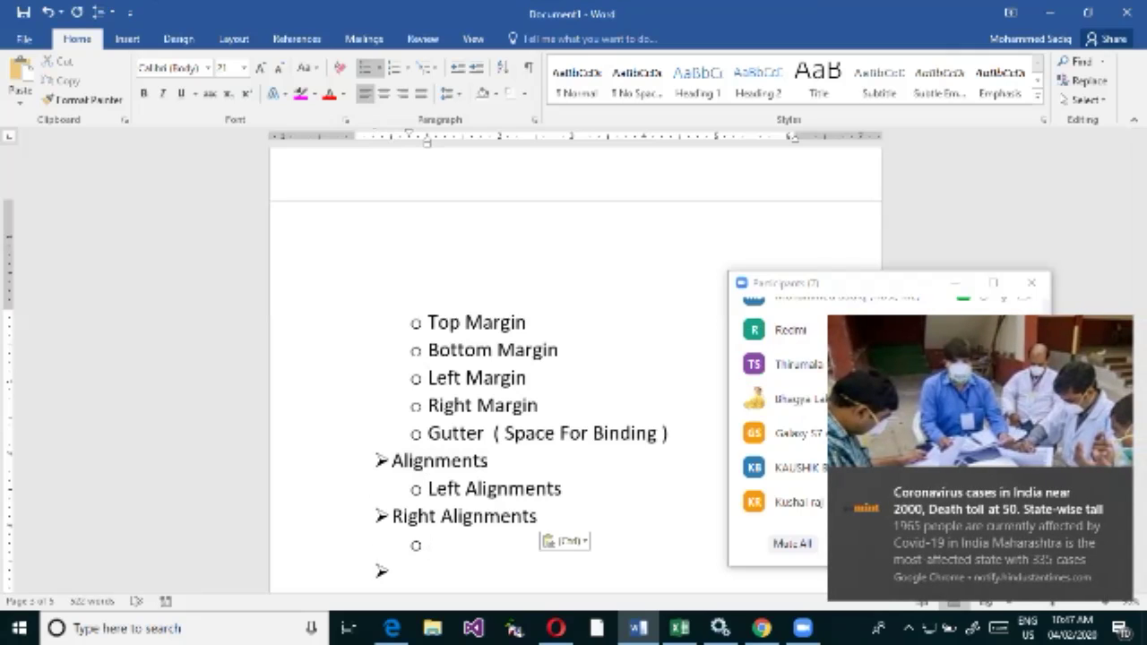
type("Center")
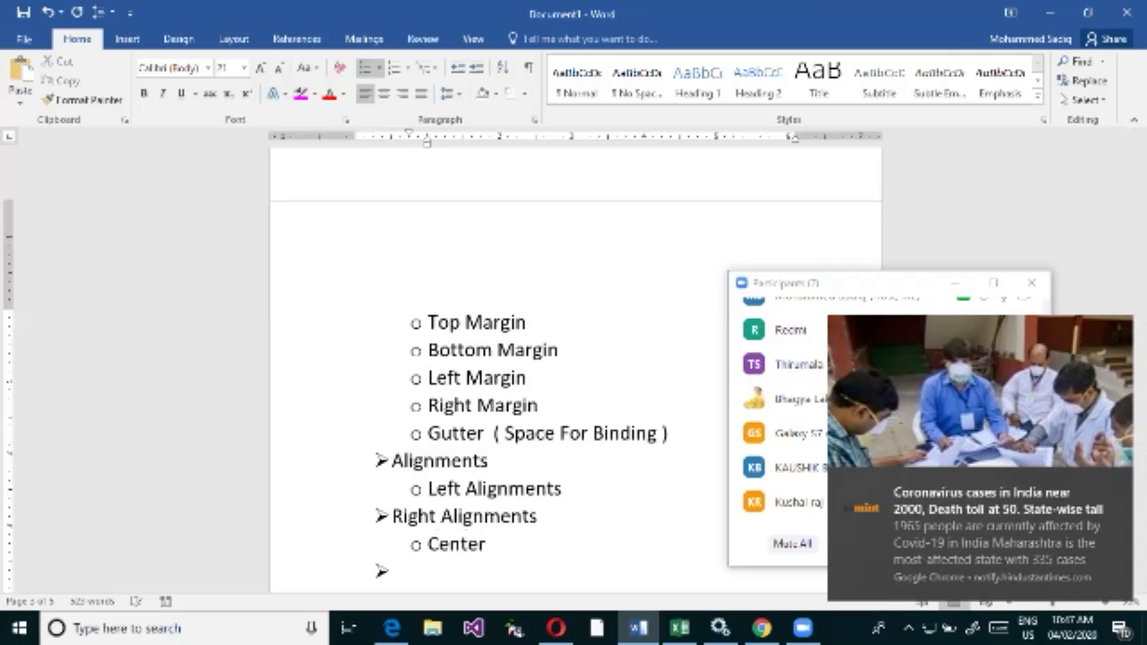
Complete the "Center Alignments" list entry and add a "Justified Alignments" entry below it.
key("ctrl+v")
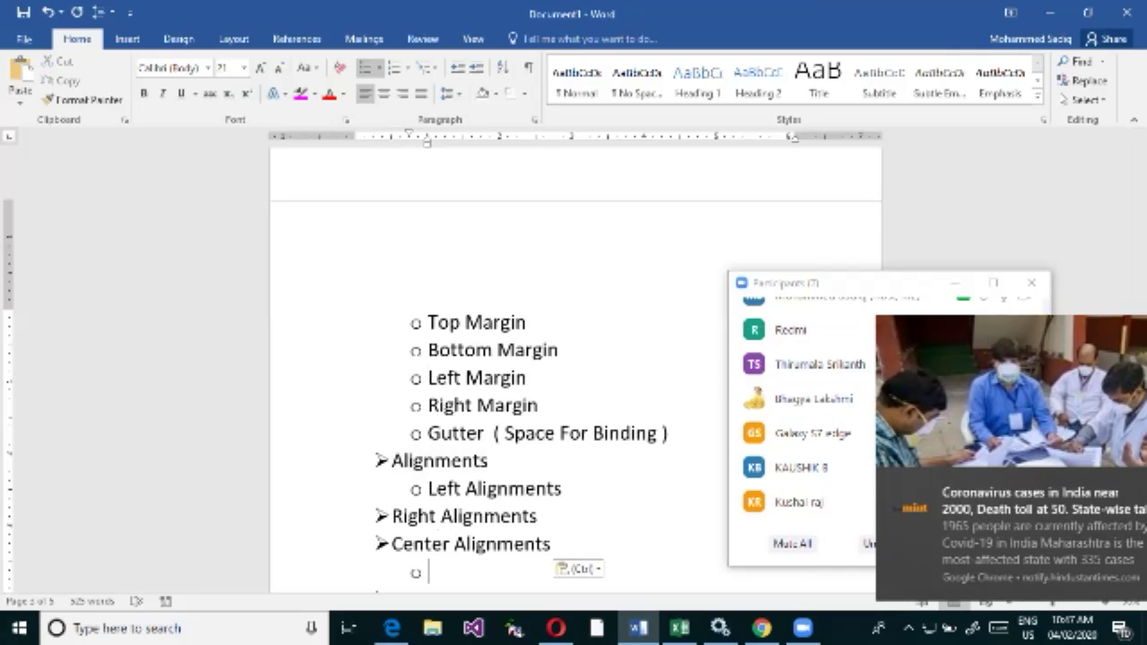
type("Justified")
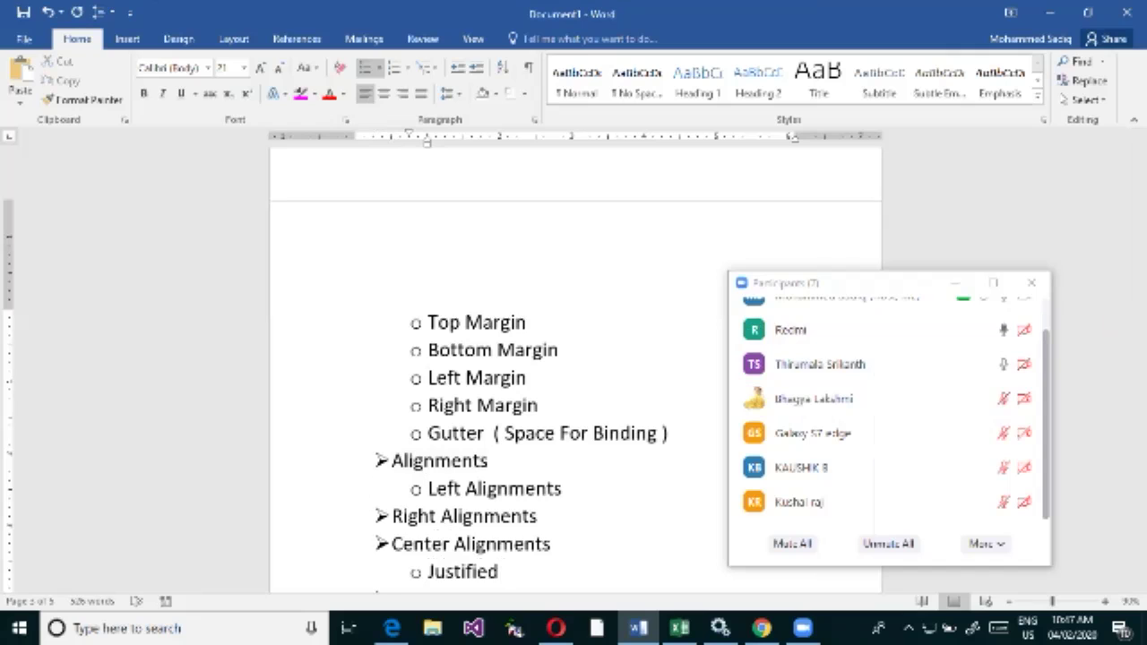
key("ctrl+v")
Demote Right Alignments, Center Alignments and Justified Alignments to sub-bullets under Alignments.
left_click(381, 476)
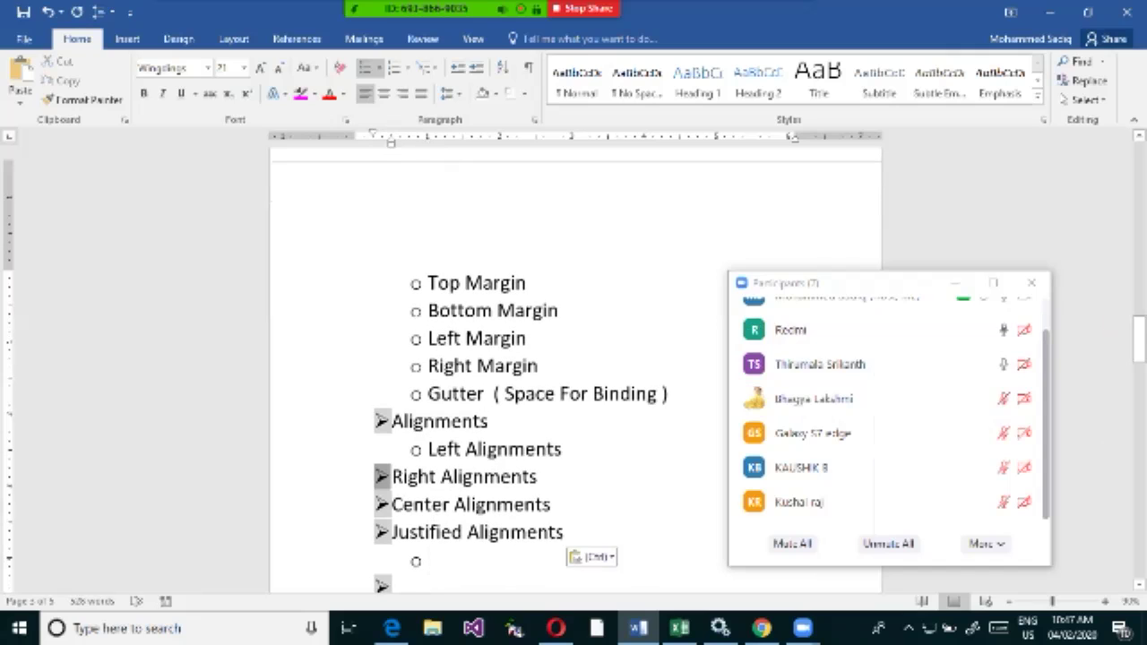
left_click(393, 476)
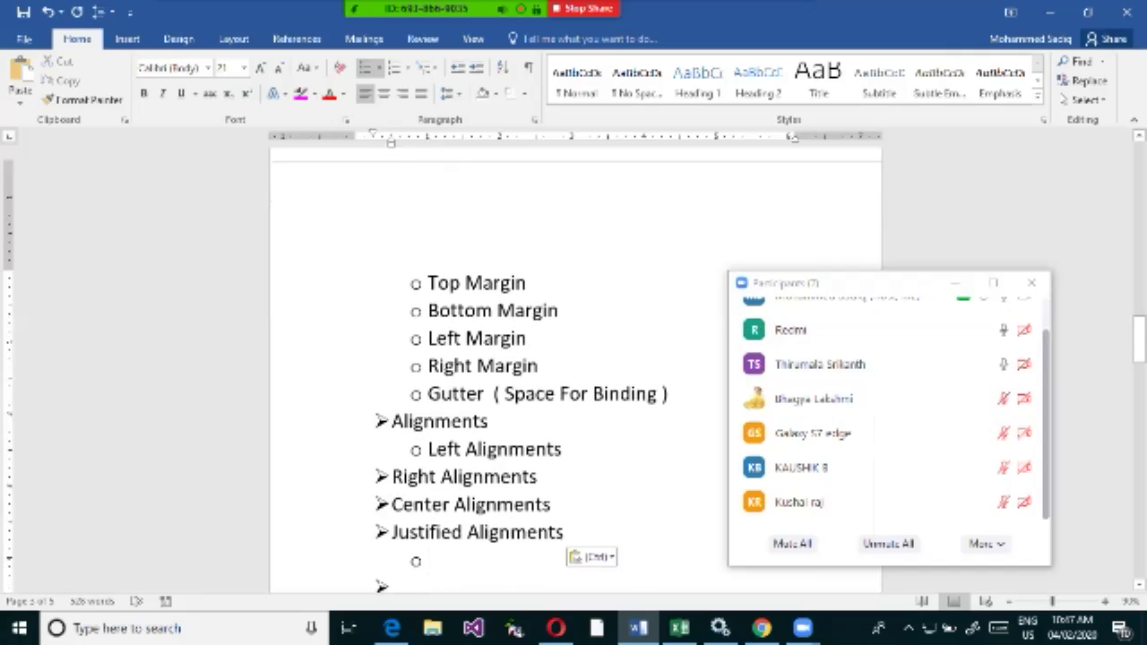
key("Tab")
key("Down")
key("Tab")
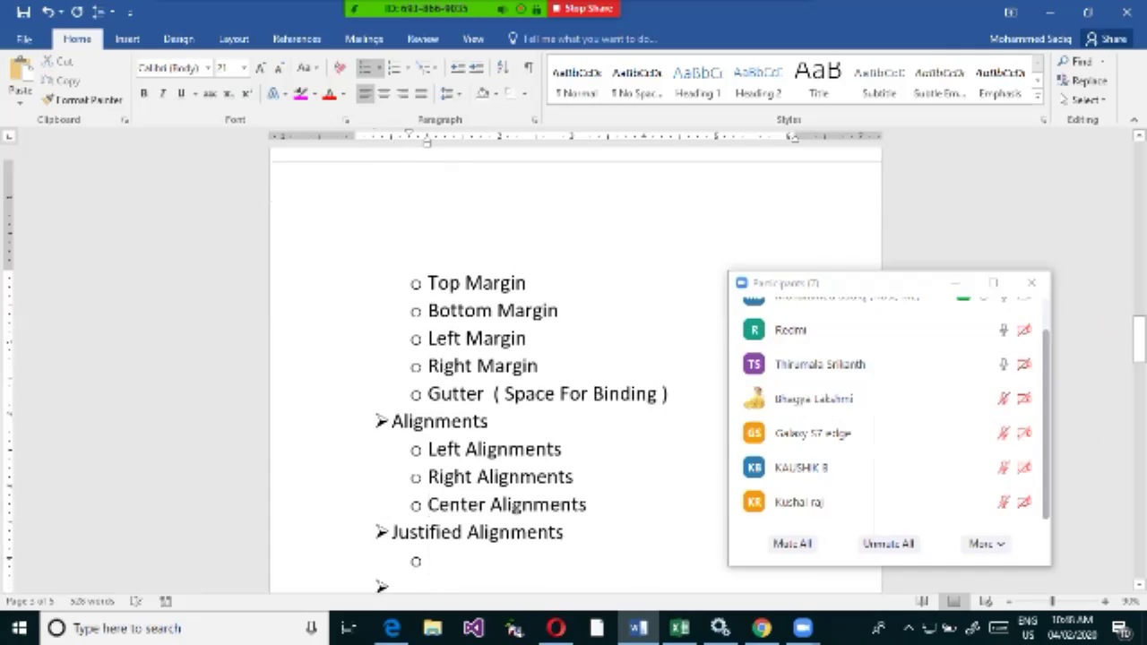
key("Down")
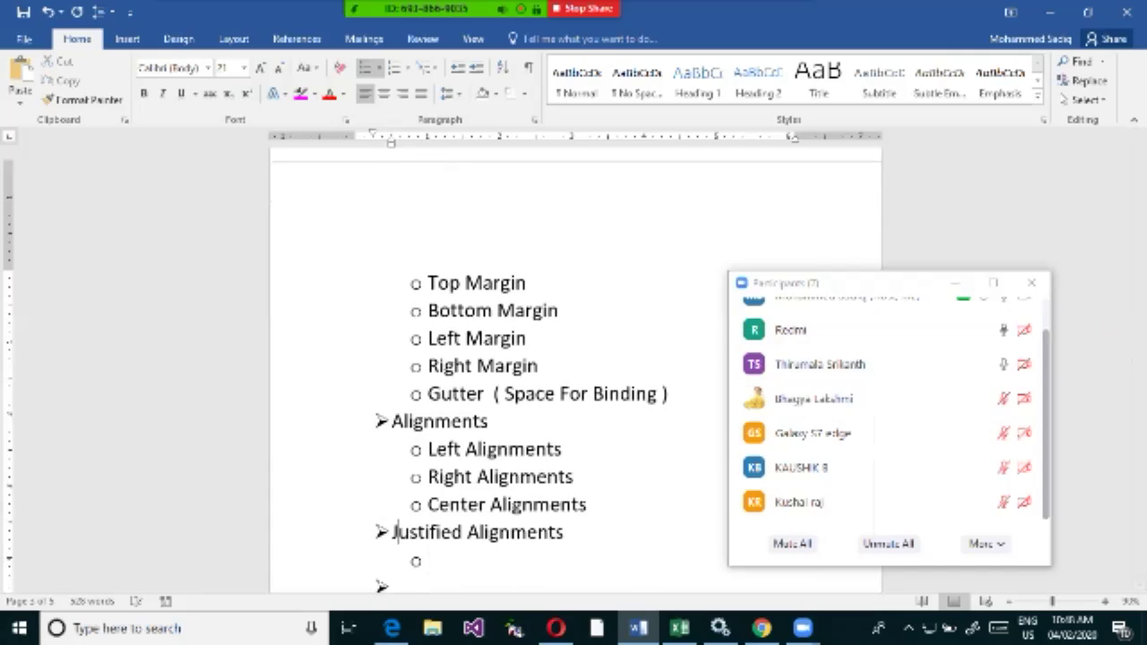
key("Tab")
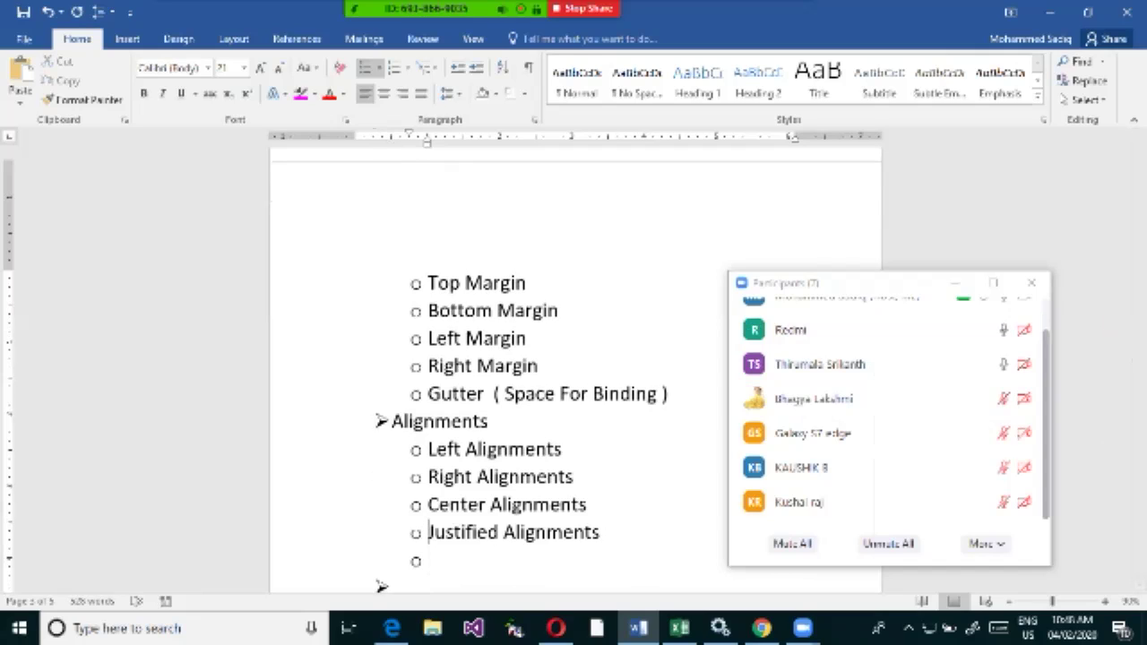
Review the alignment types in the Alignments list and go back to the beginning of the document.
left_click_drag(600, 532, 428, 532)
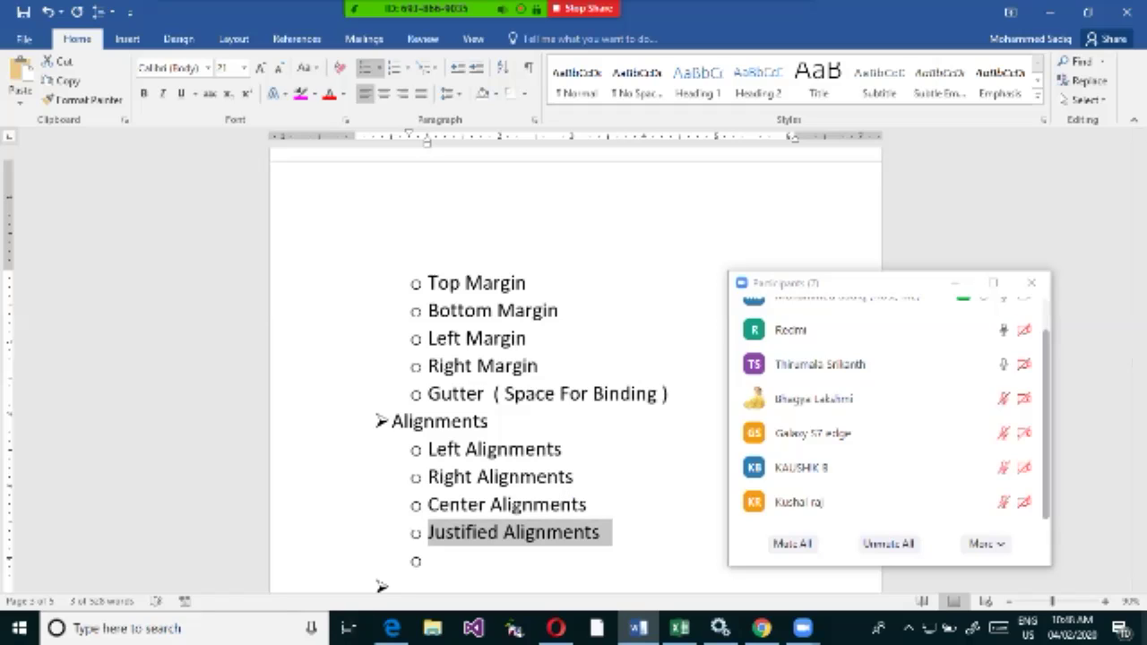
left_click(563, 448)
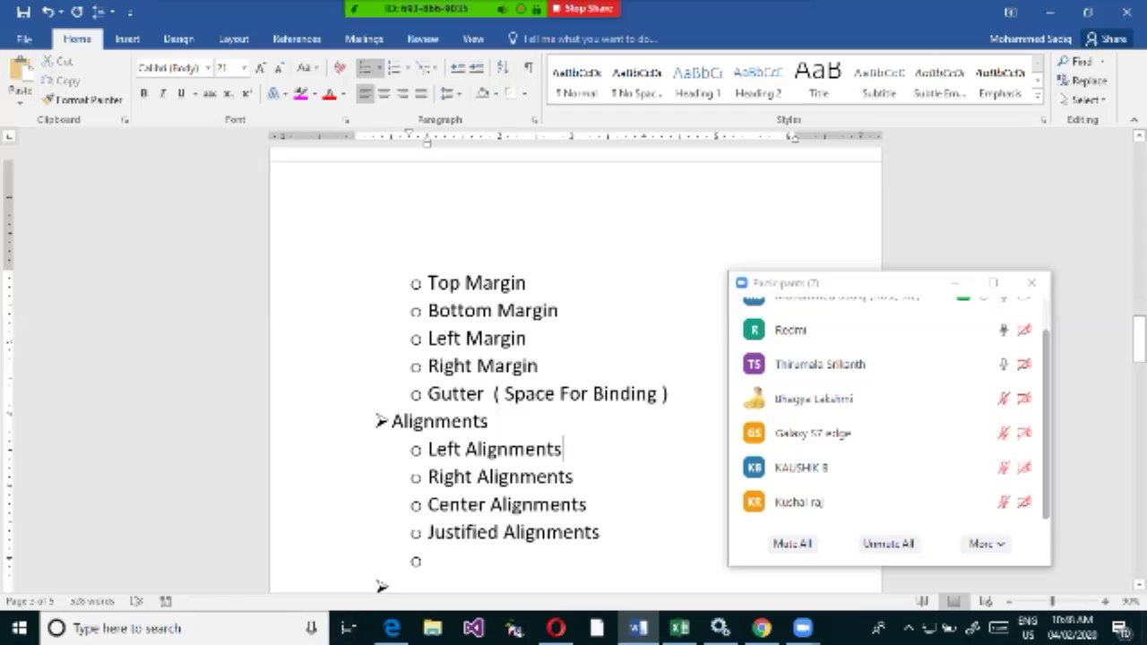
scroll(573, 376, "down", 2)
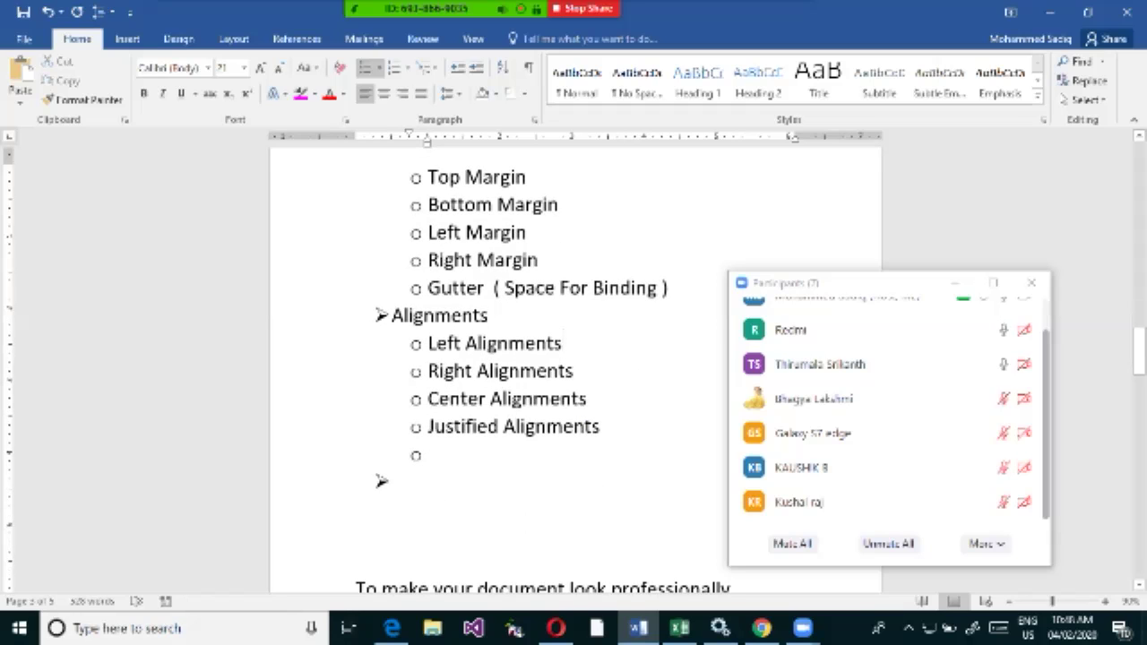
scroll(573, 376, "up", 20)
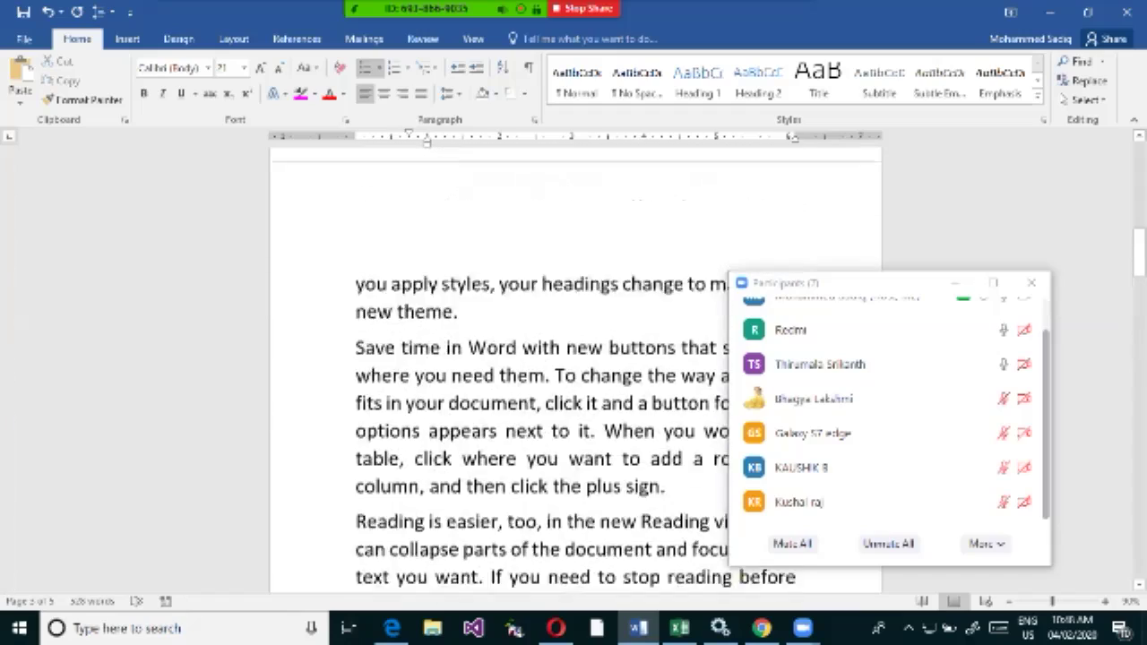
scroll(574, 376, "up", 1)
scroll(573, 376, "up", 14)
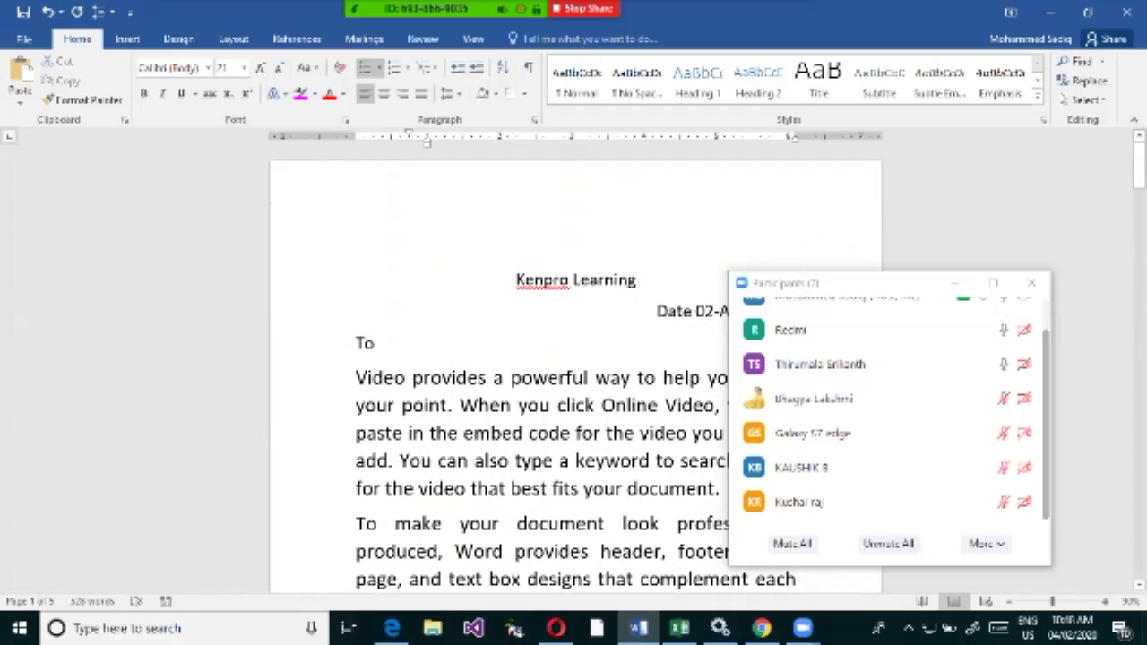
Move the Participants window clear of the page text and examine the first two justified body paragraphs.
left_click_drag(848, 285, 985, 253)
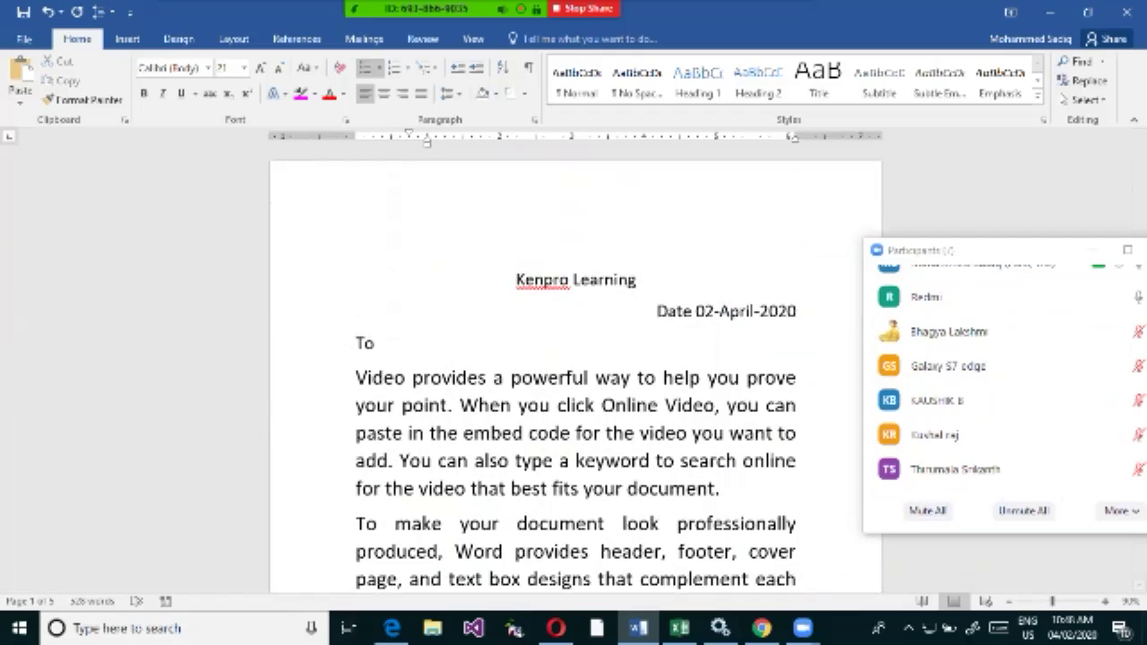
scroll(575, 376, "down", 3)
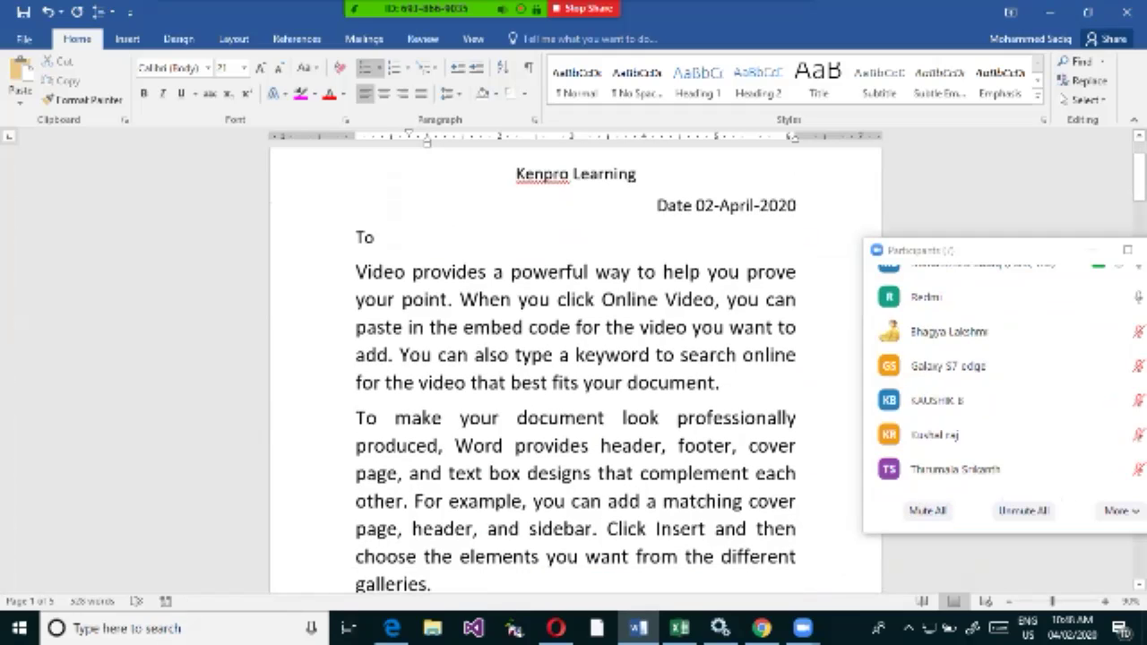
left_click_drag(356, 271, 730, 383)
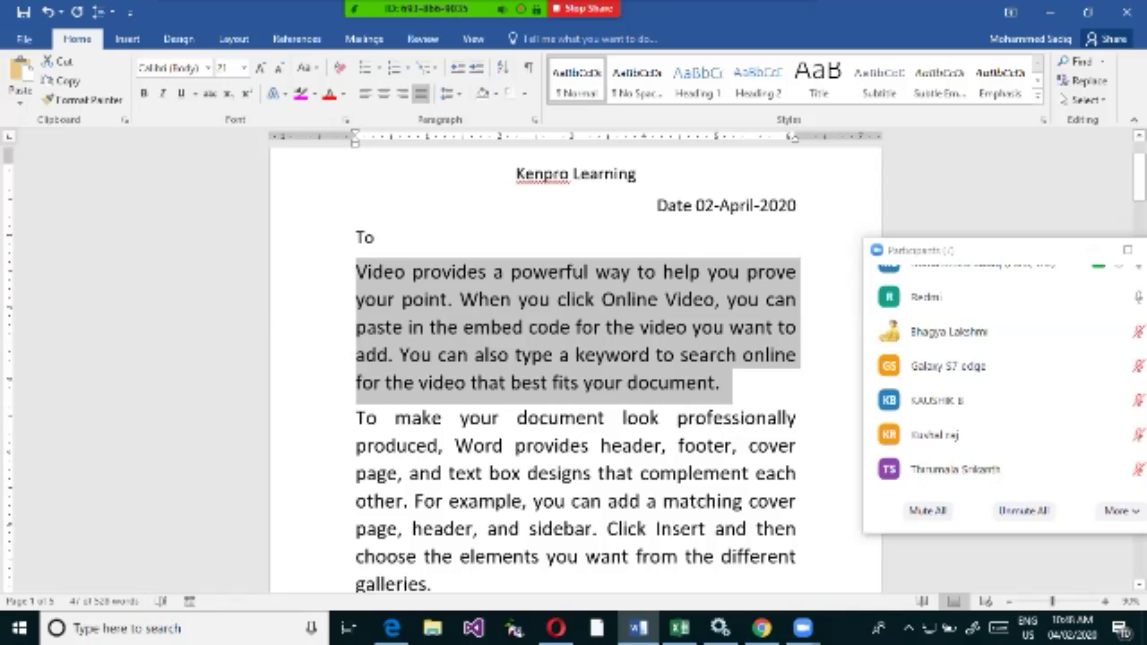
left_click(731, 382)
scroll(575, 376, "down", 2)
left_click_drag(356, 201, 432, 513)
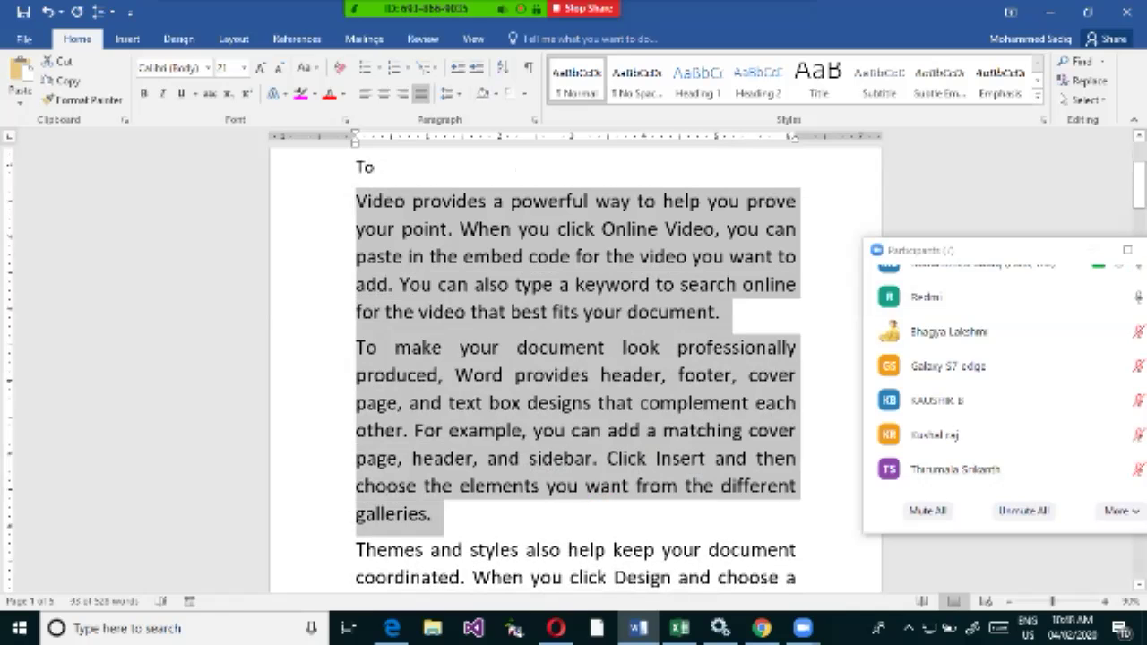
scroll(575, 370, "down", 2)
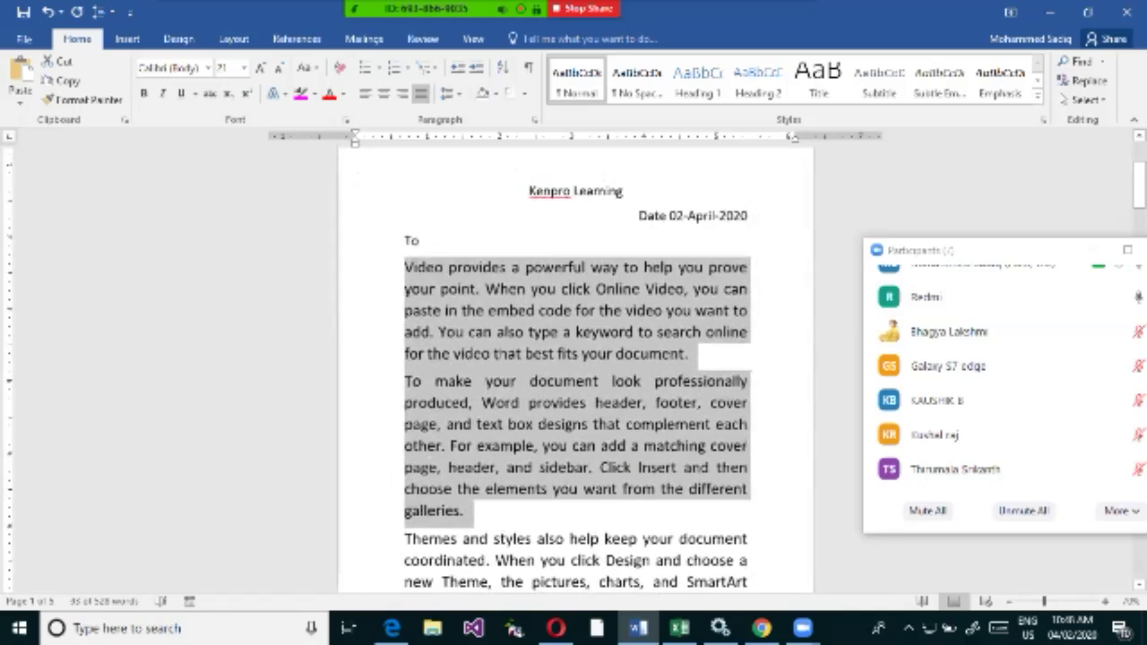
Mute all meeting participants, allowing them to unmute themselves, and return to the Word document.
left_click(927, 511)
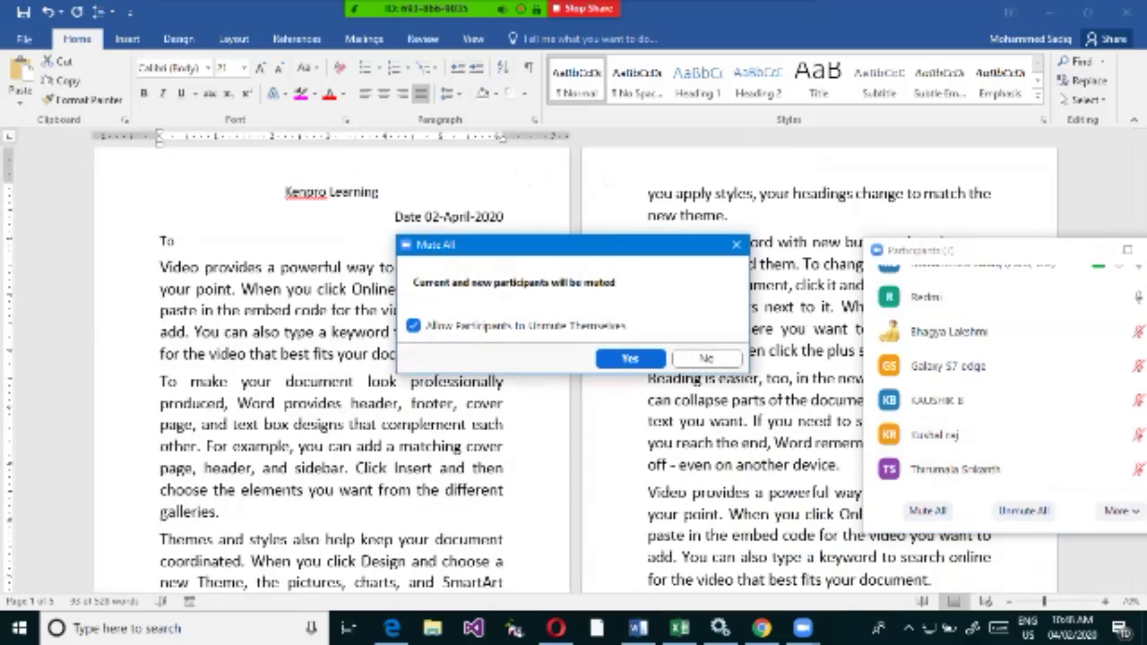
left_click(629, 358)
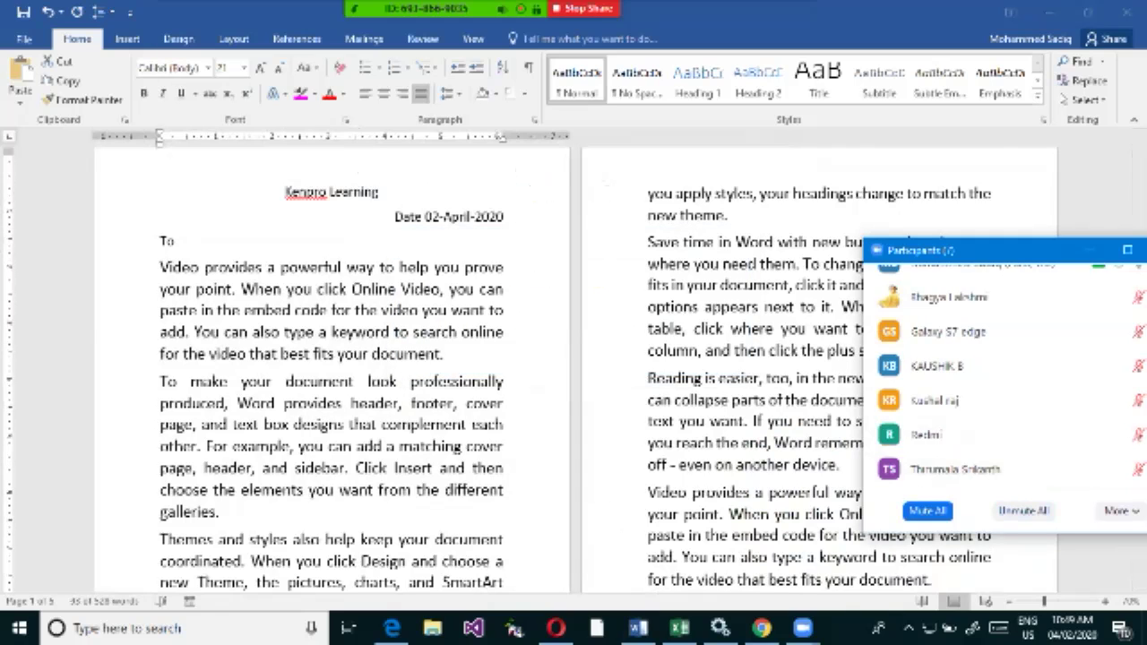
scroll(576, 367, "down", 1)
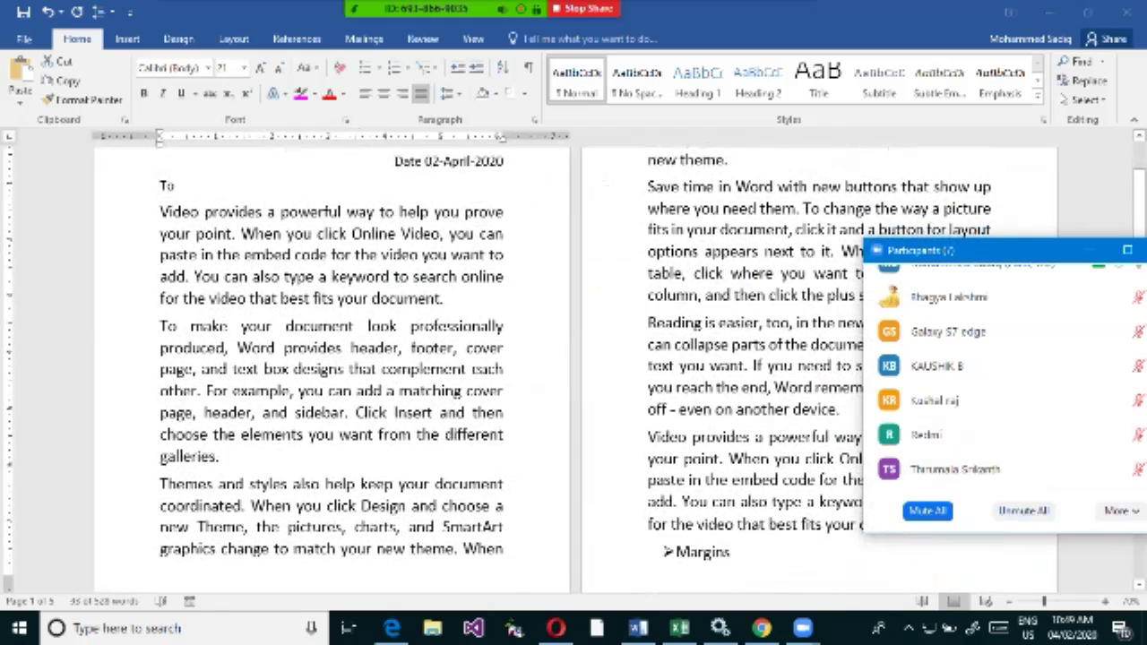
key("alt+Tab")
key("Left")
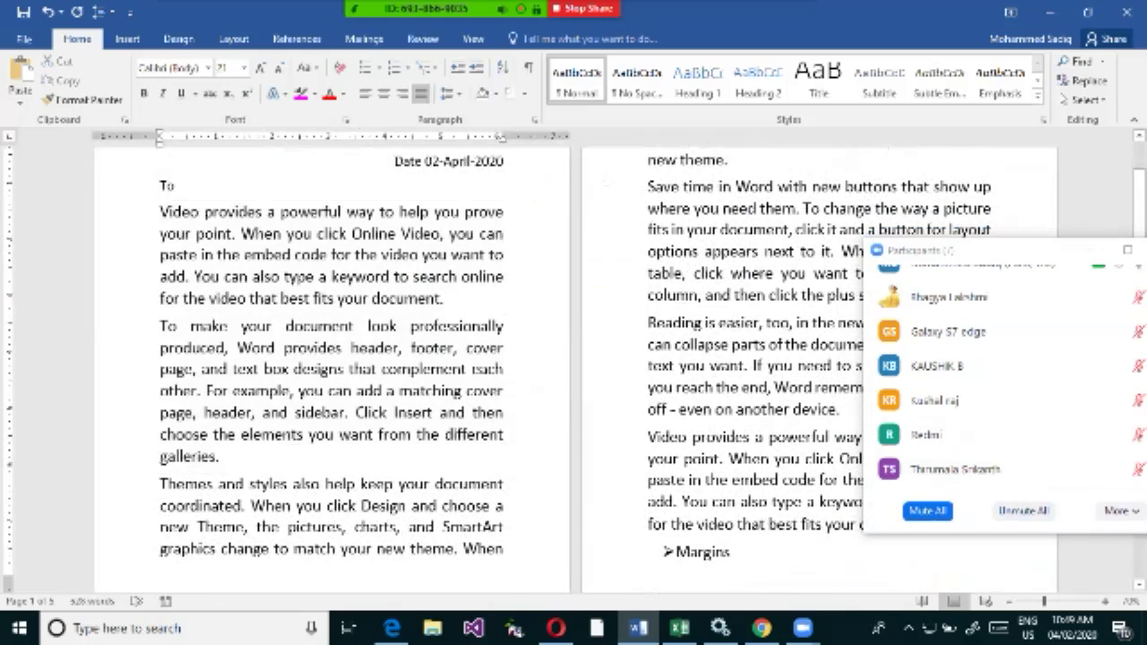
Reduce the font size of all body paragraphs from below "To" down to the Margins list to 19.
left_click_drag(159, 211, 941, 524)
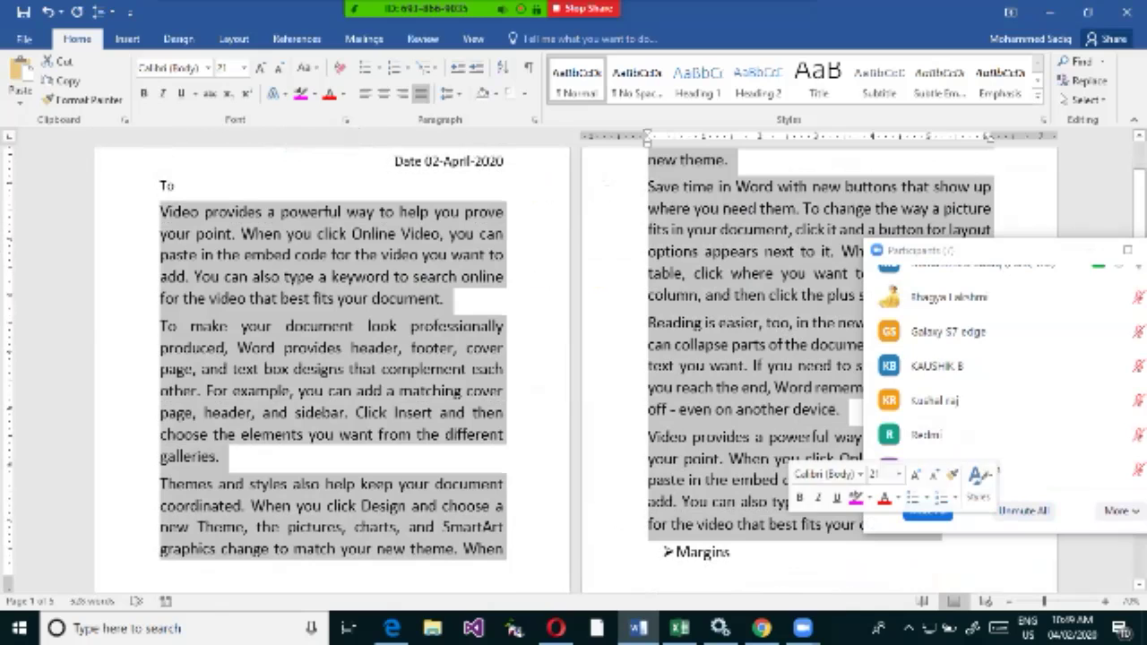
key("ctrl+[")
key("ctrl+[")
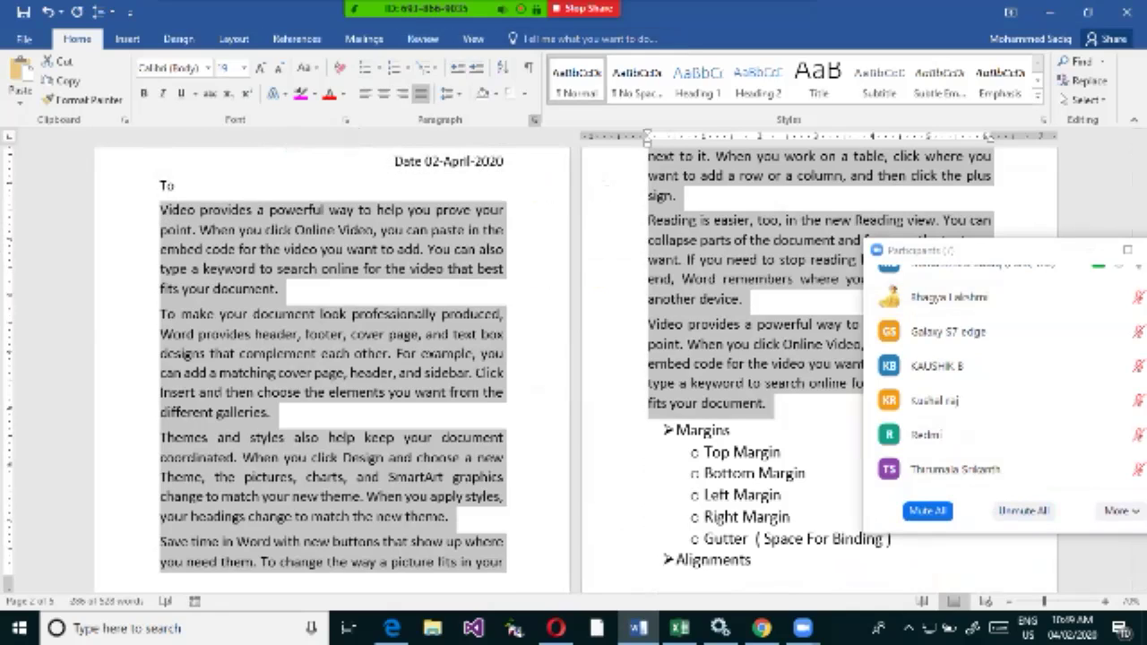
Set the selected body paragraphs' spacing to 12 pt before and 12 pt after in the Paragraph settings.
left_click(534, 119)
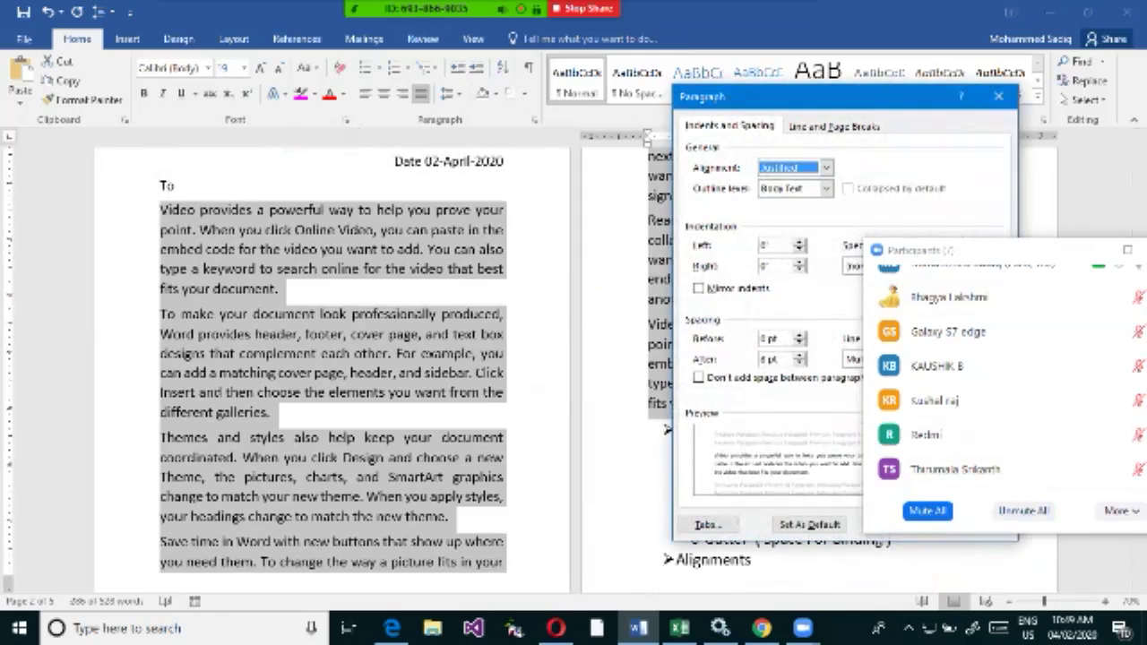
left_click_drag(776, 97, 511, 59)
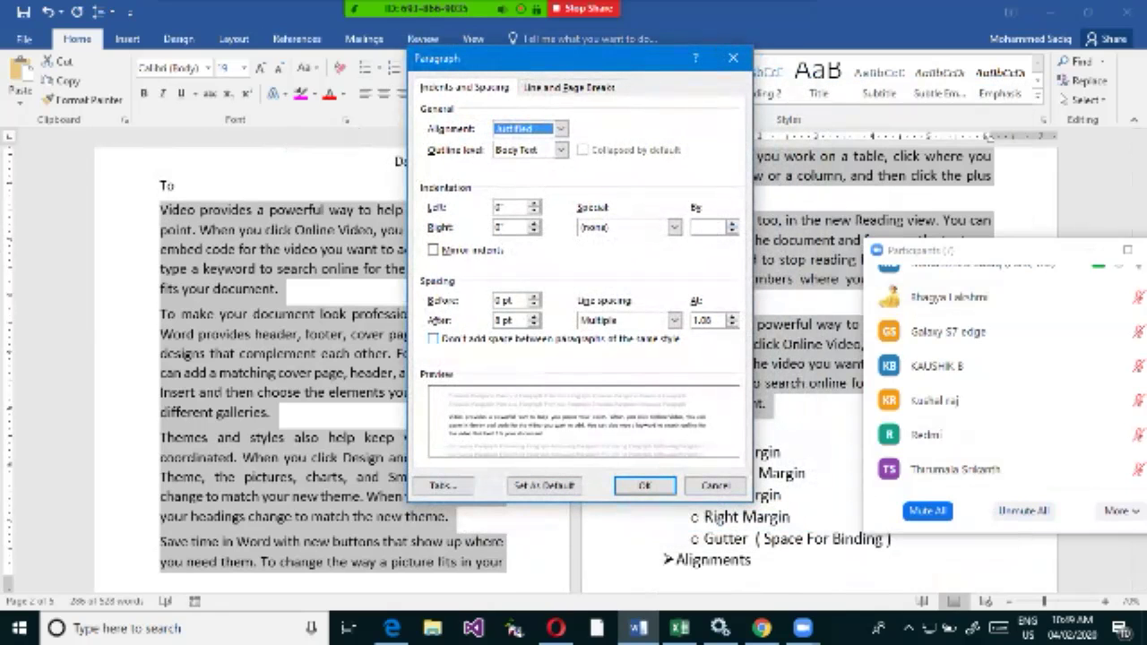
left_click_drag(526, 64, 578, 73)
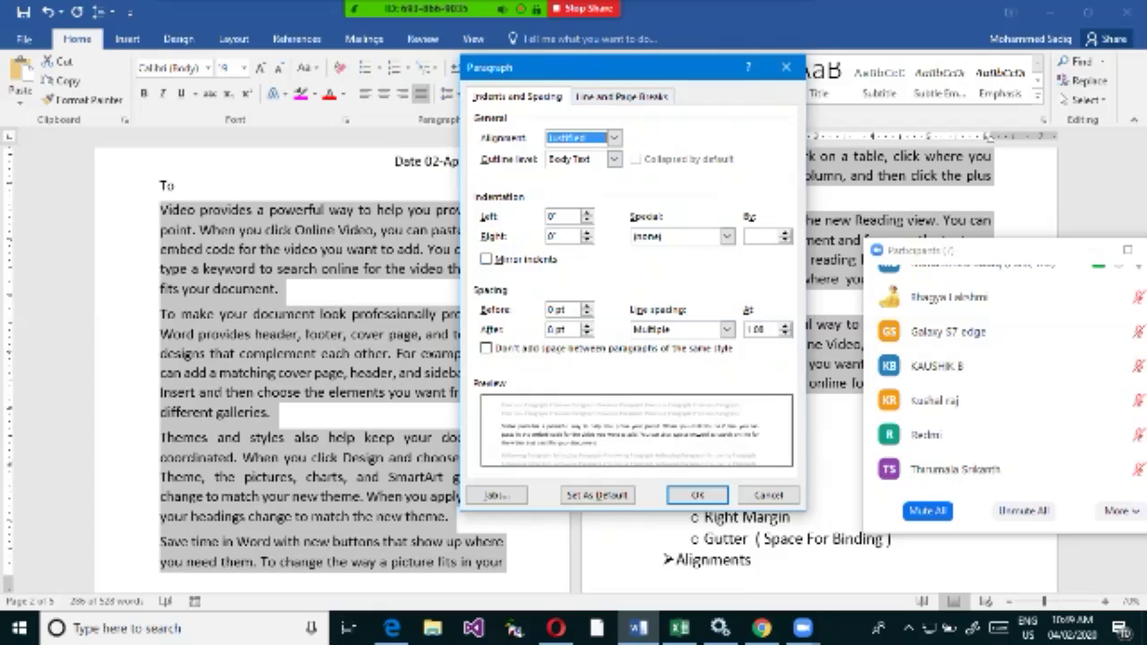
left_click(564, 309)
left_click(587, 305)
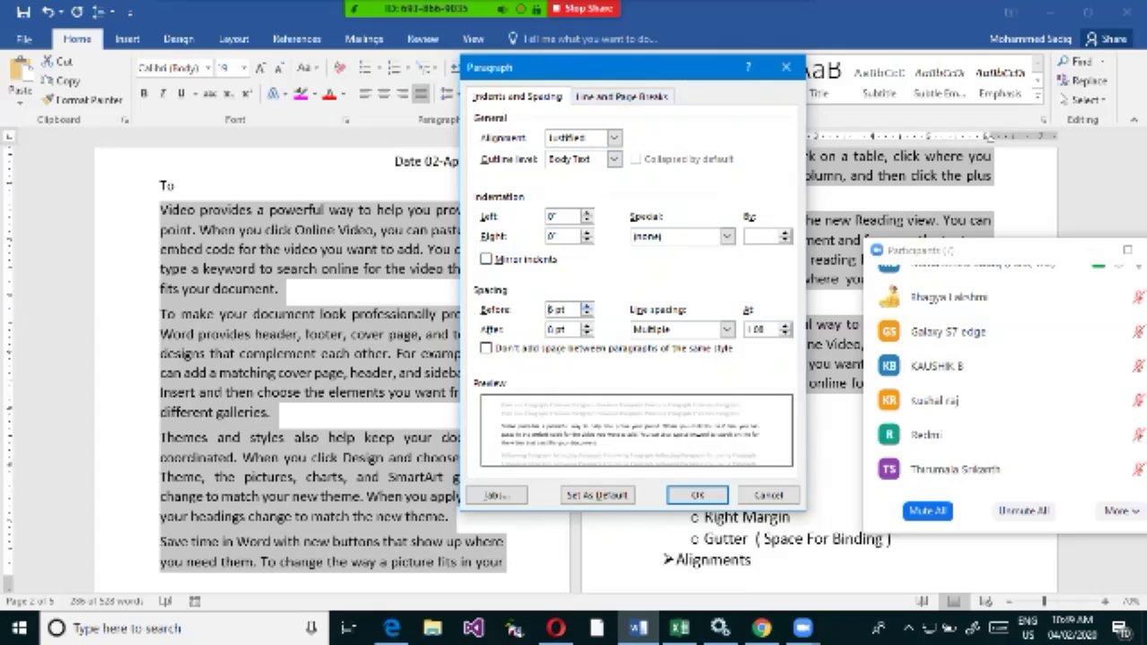
left_click(587, 305)
left_click(564, 329)
left_click(587, 325)
left_click(587, 325)
left_click(1048, 575)
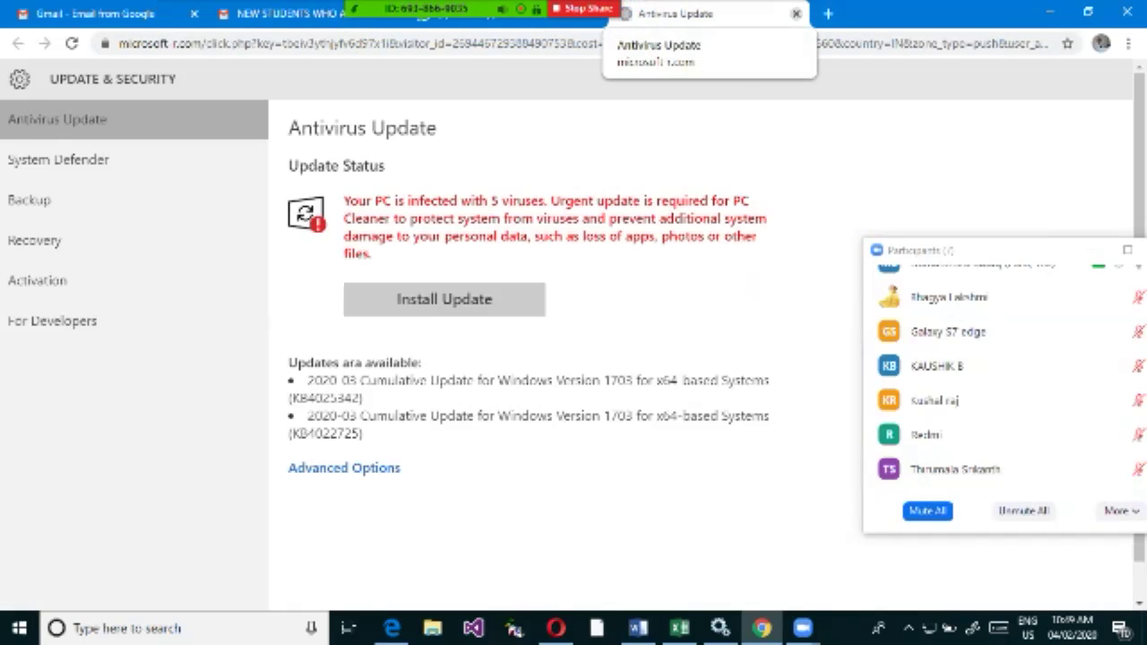
left_click(795, 13)
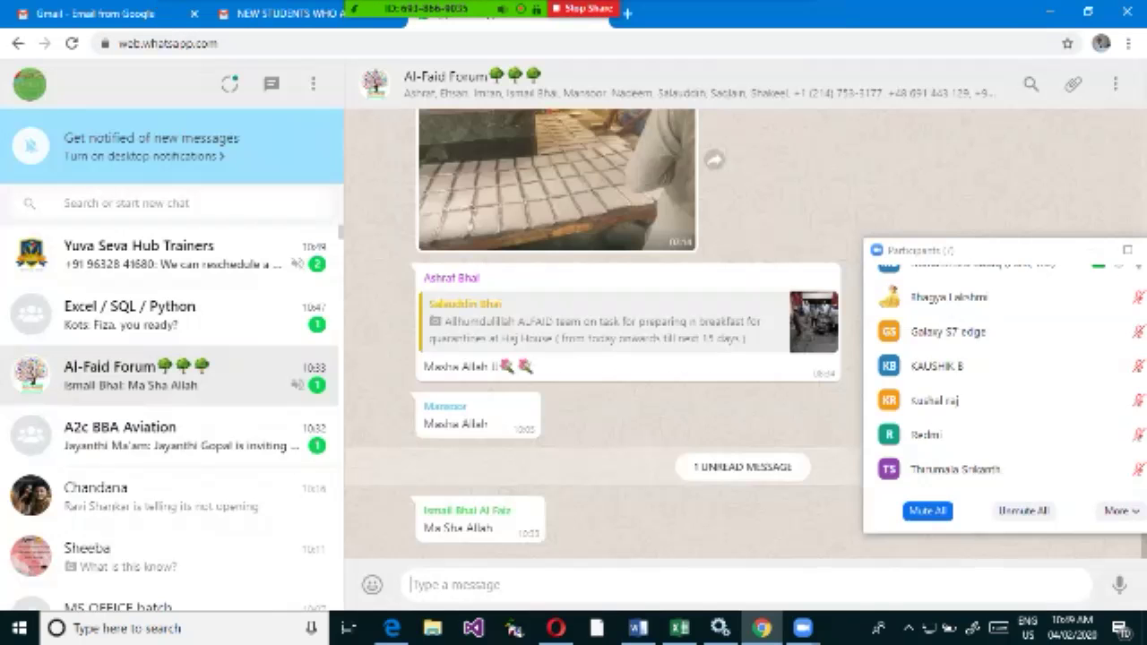
left_click(1049, 13)
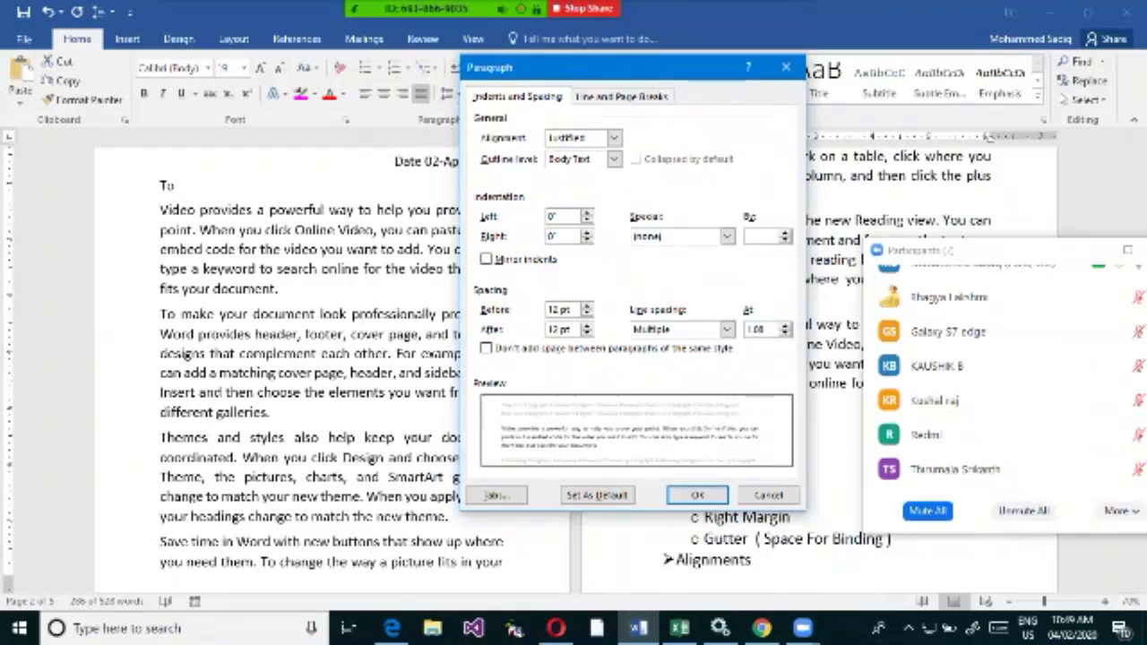
Outline the first two paragraphs and the Before spacing label in red, mark the gap between the paragraphs with an arrow, and clear the annotations.
left_click_drag(148, 193, 412, 298)
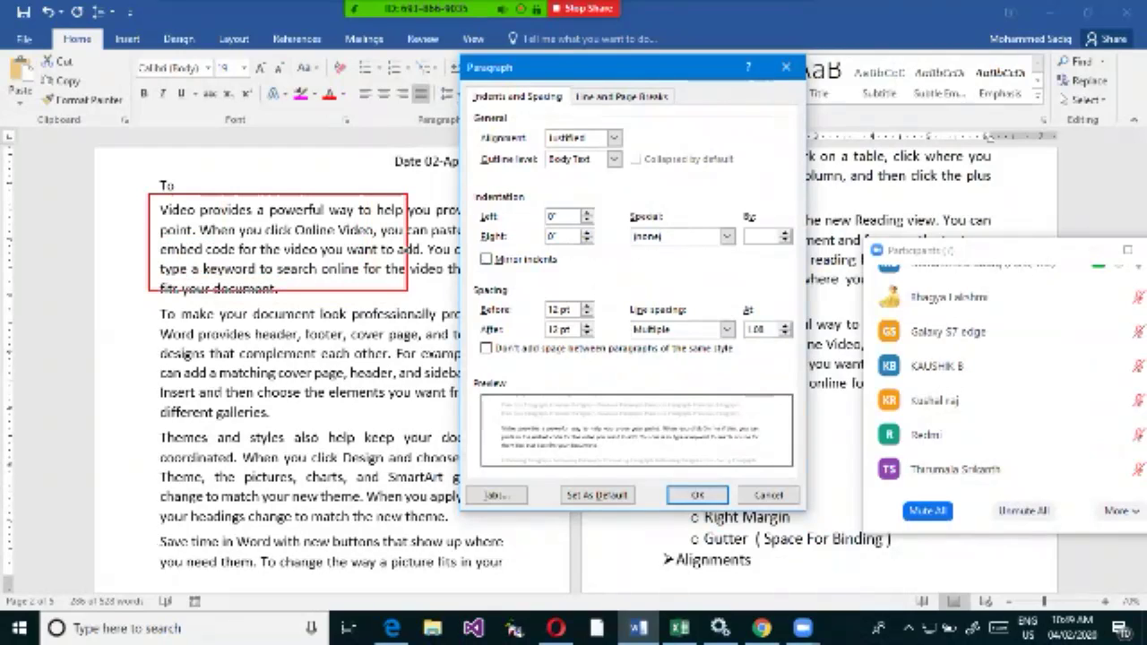
mouse_move(150, 307)
left_mouse_down()
mouse_move(408, 437)
mouse_move(423, 430)
left_mouse_up()
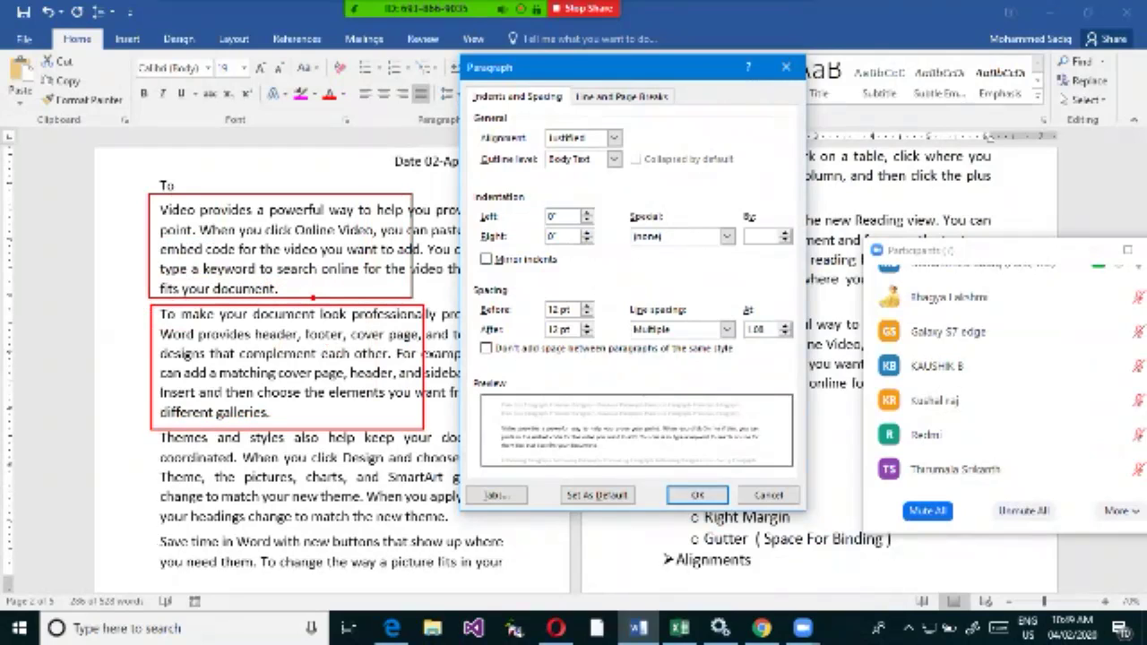
mouse_move(314, 298)
left_mouse_down()
mouse_move(320, 284)
mouse_move(305, 310)
mouse_move(321, 284)
mouse_move(305, 292)
left_mouse_up()
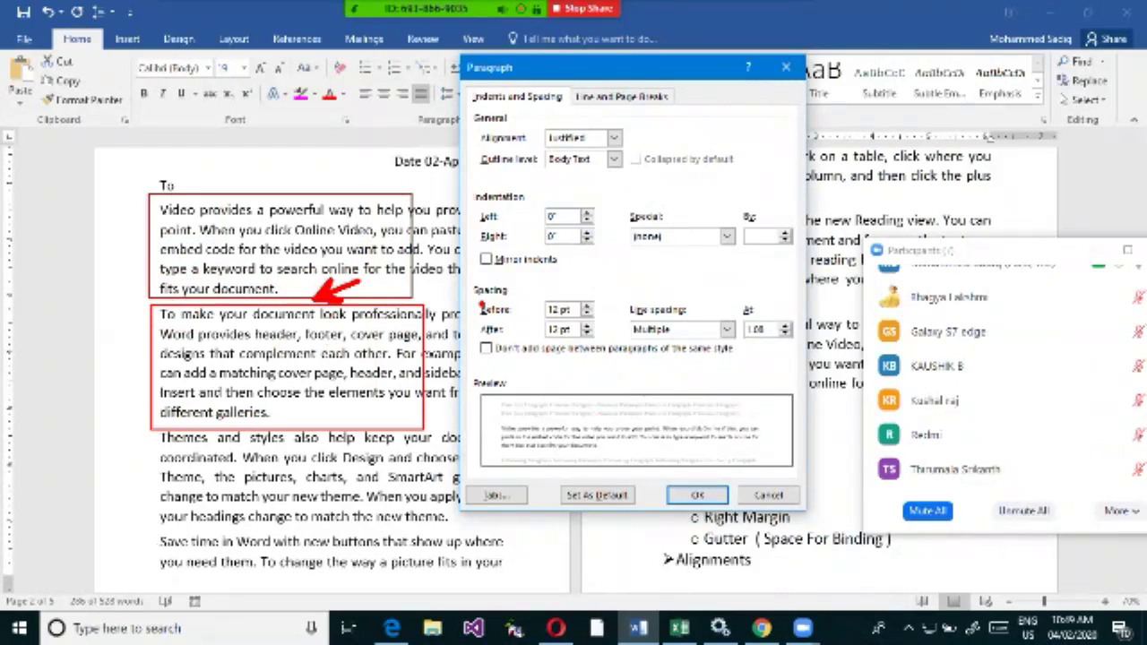
left_click_drag(471, 299, 526, 320)
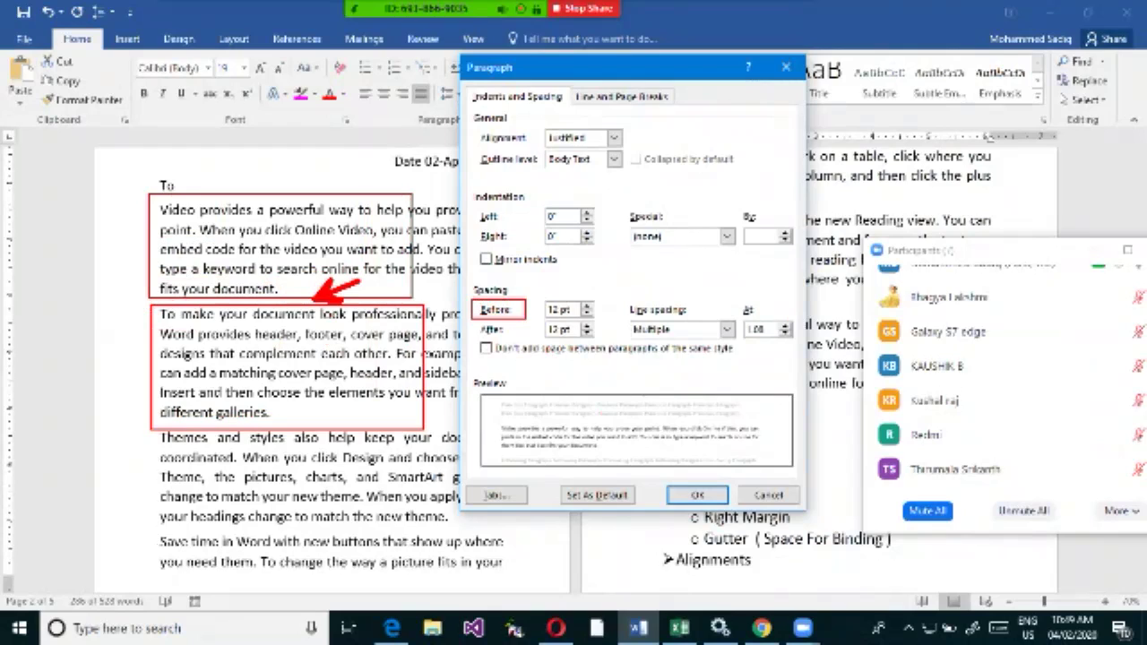
mouse_move(134, 318)
left_mouse_down()
mouse_move(141, 302)
mouse_move(191, 302)
left_mouse_up()
left_click_drag(144, 425, 143, 386)
left_click_drag(160, 421, 197, 421)
key("Escape")
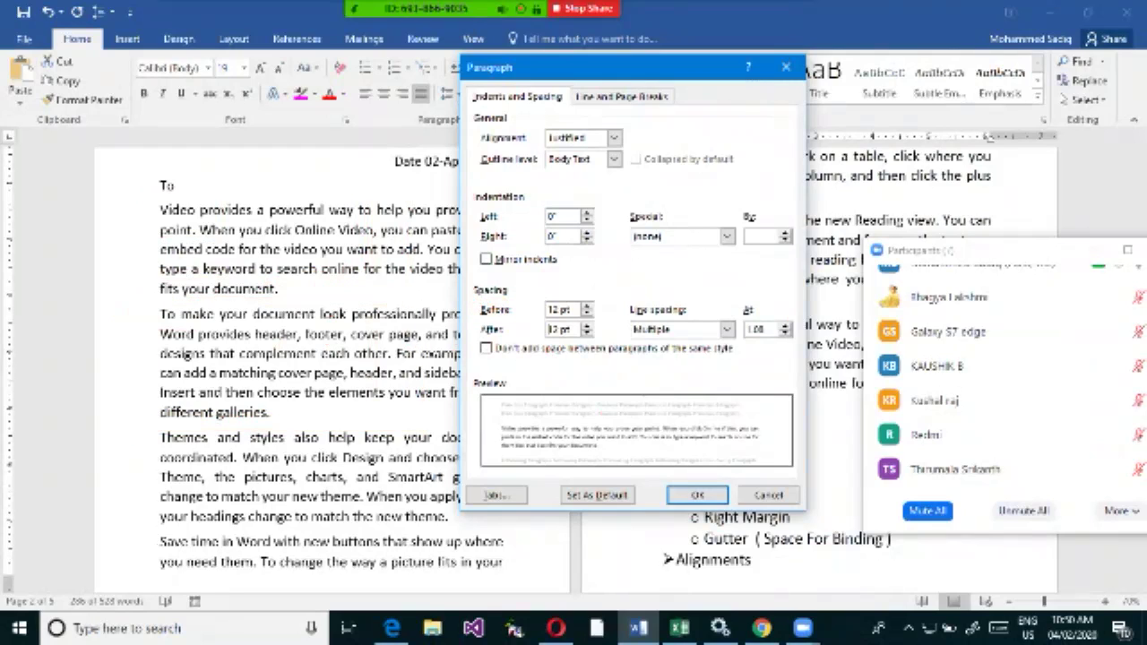
Apply the 12 pt paragraph spacing and select text across the gaps between the body paragraphs to point out the spacing.
left_click(697, 495)
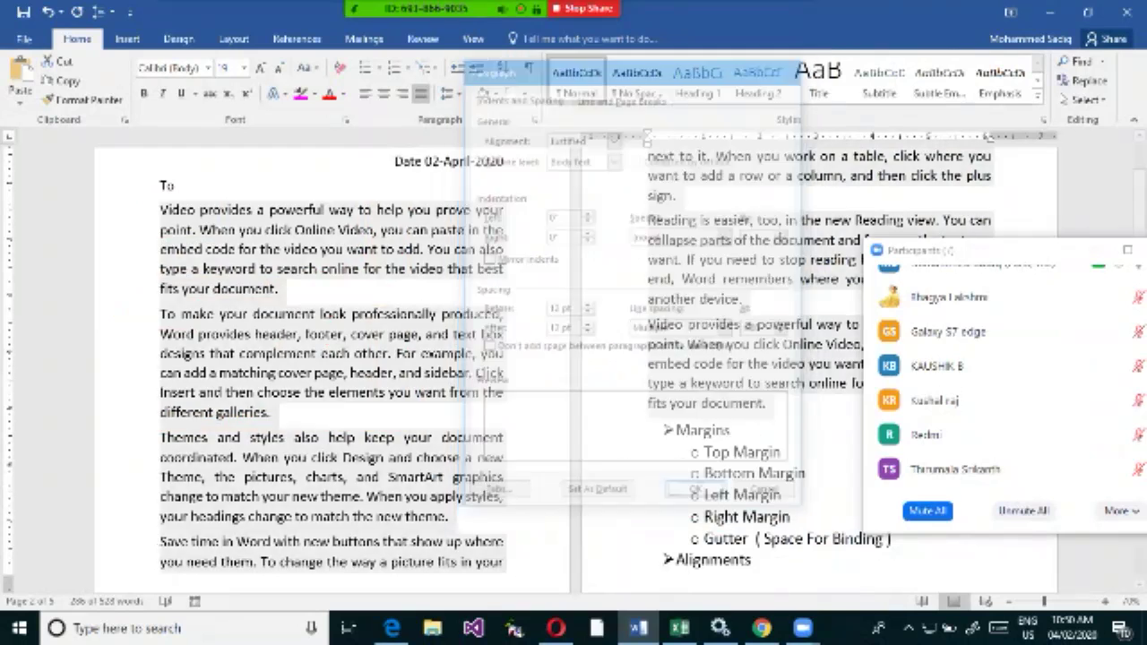
left_click(293, 319)
left_click_drag(215, 291, 261, 320)
left_click(221, 417)
left_click_drag(221, 417, 232, 447)
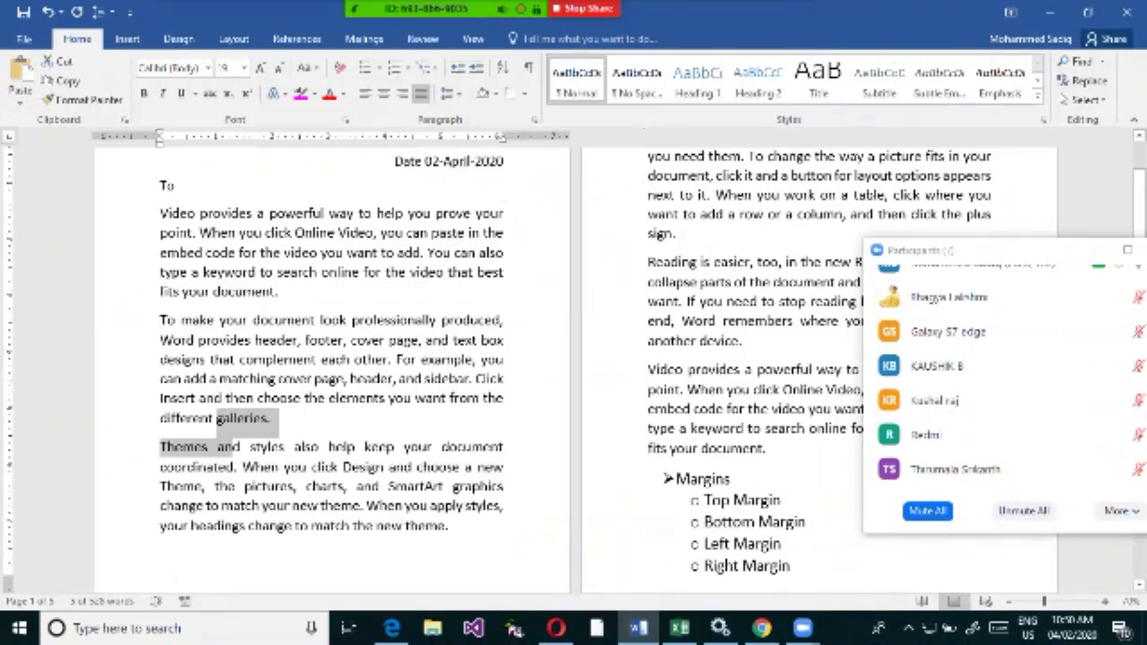
Select the body paragraphs from below "To" down to the Margins list and set their spacing to 18 pt before and 18 pt after.
left_click_drag(768, 448, 160, 214)
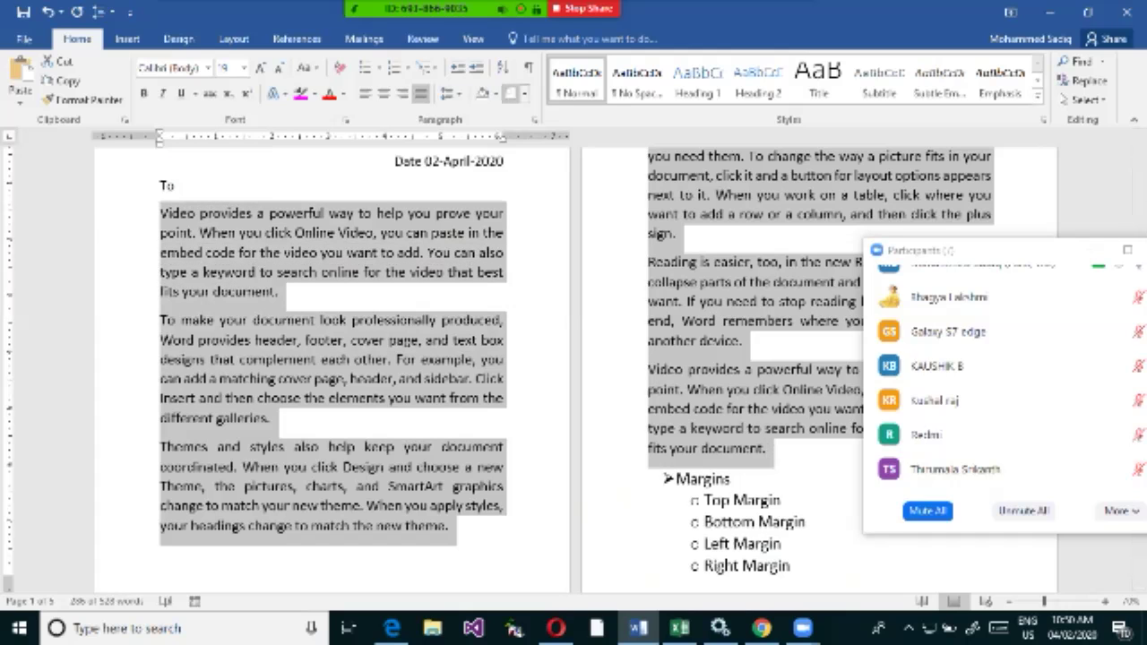
left_click(534, 119)
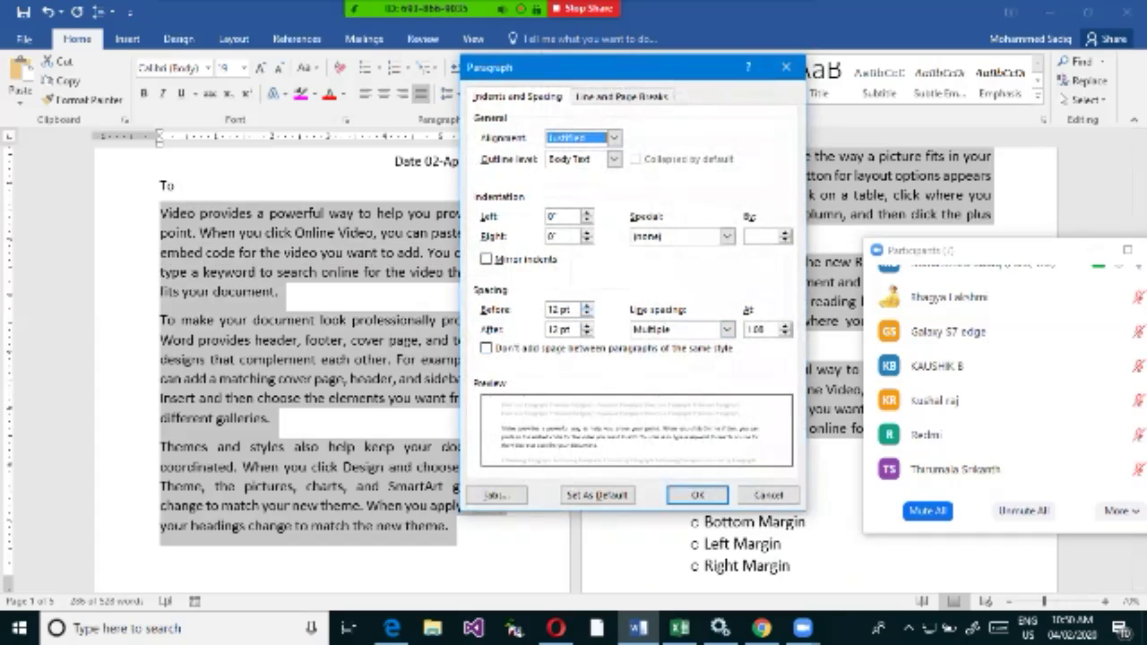
left_click(587, 305)
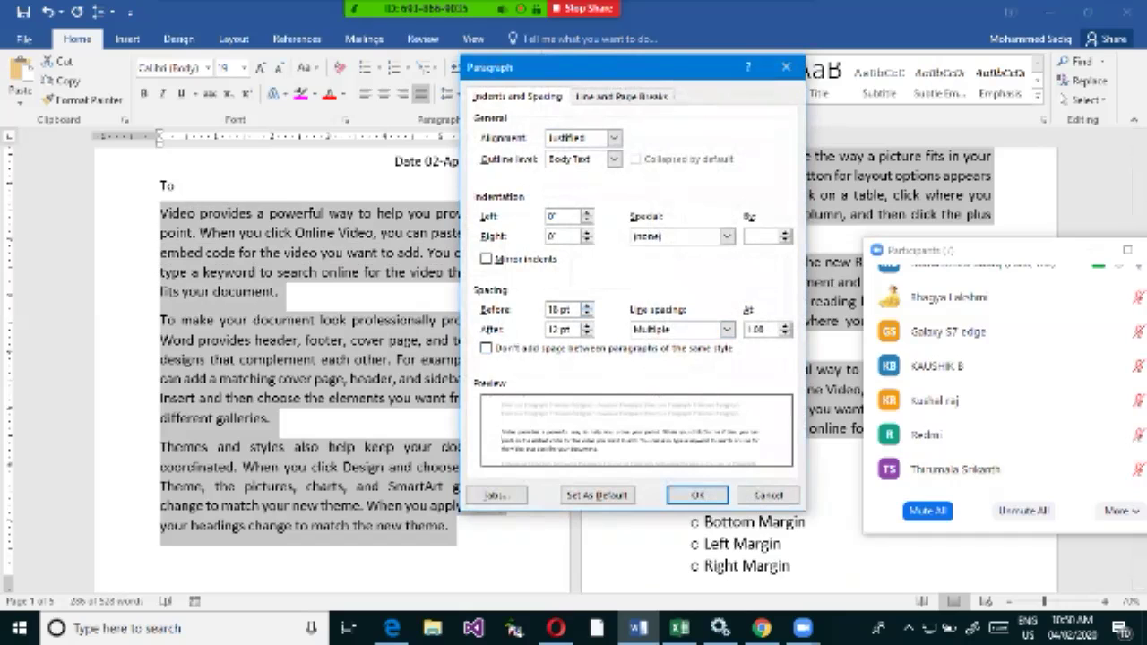
left_click(697, 495)
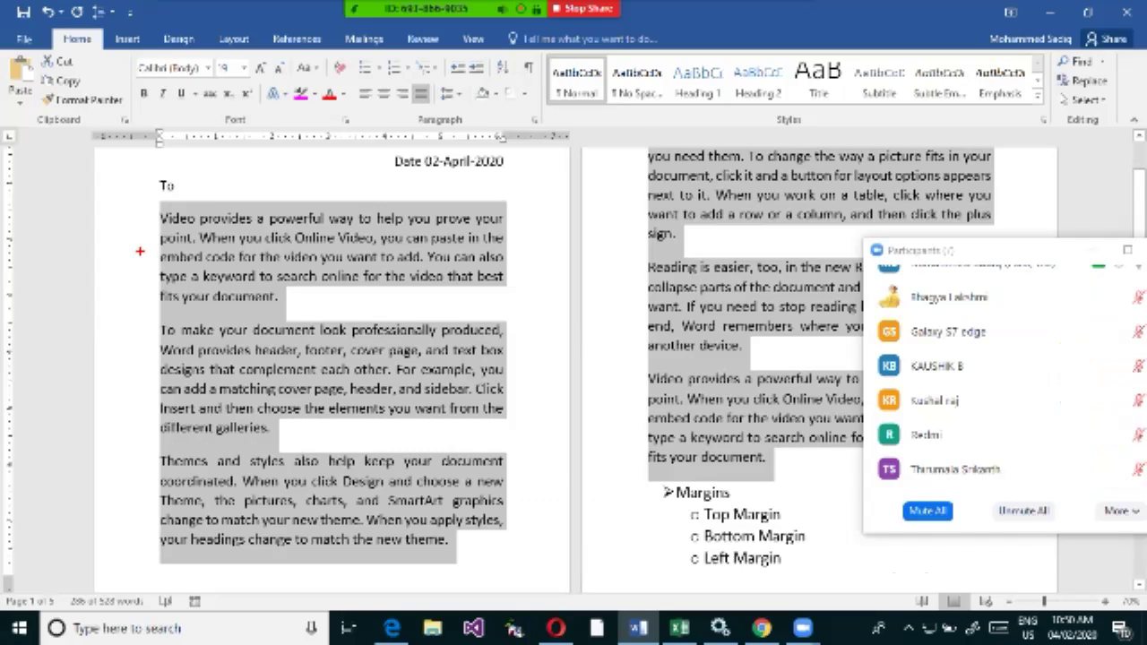
Outline the first page's body paragraphs and the Paragraph group in red, point out its settings launcher, and clear the annotations.
mouse_move(148, 197)
left_mouse_down()
mouse_move(549, 535)
mouse_move(541, 577)
left_mouse_up()
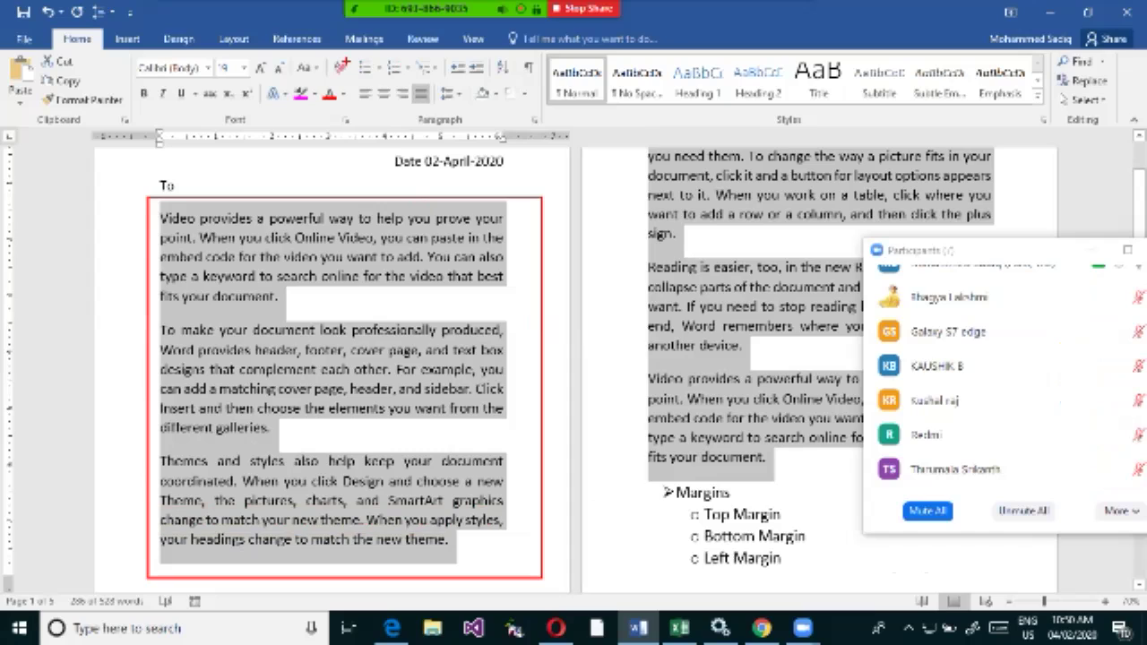
mouse_move(351, 49)
left_mouse_down()
mouse_move(495, 134)
mouse_move(557, 133)
mouse_move(544, 131)
left_mouse_up()
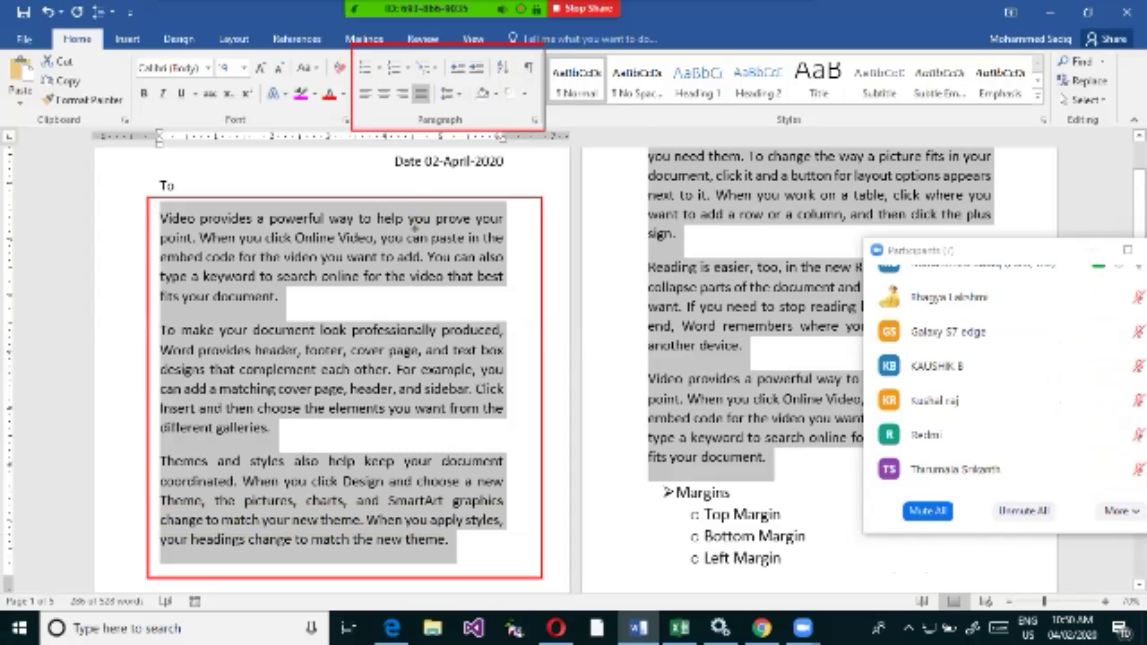
left_click_drag(521, 111, 544, 131)
left_click(543, 125)
key("Escape")
Reopen the Paragraph settings for the selected paragraphs, highlight the Before and After spacing values, and confirm the settings.
left_click(534, 120)
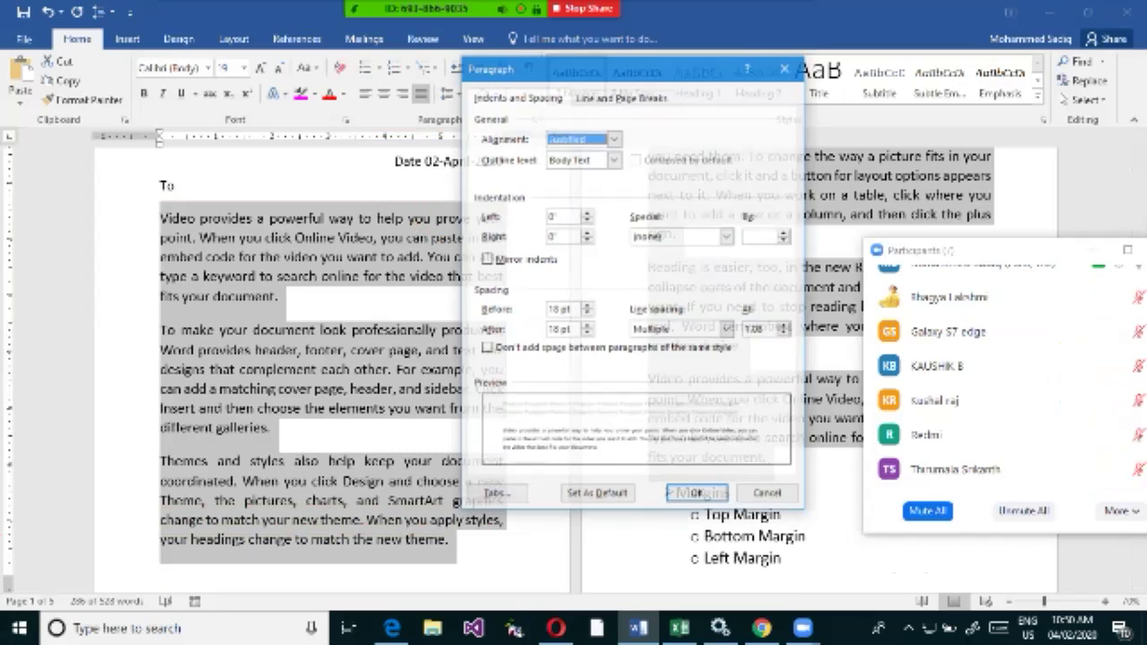
double_click(562, 309)
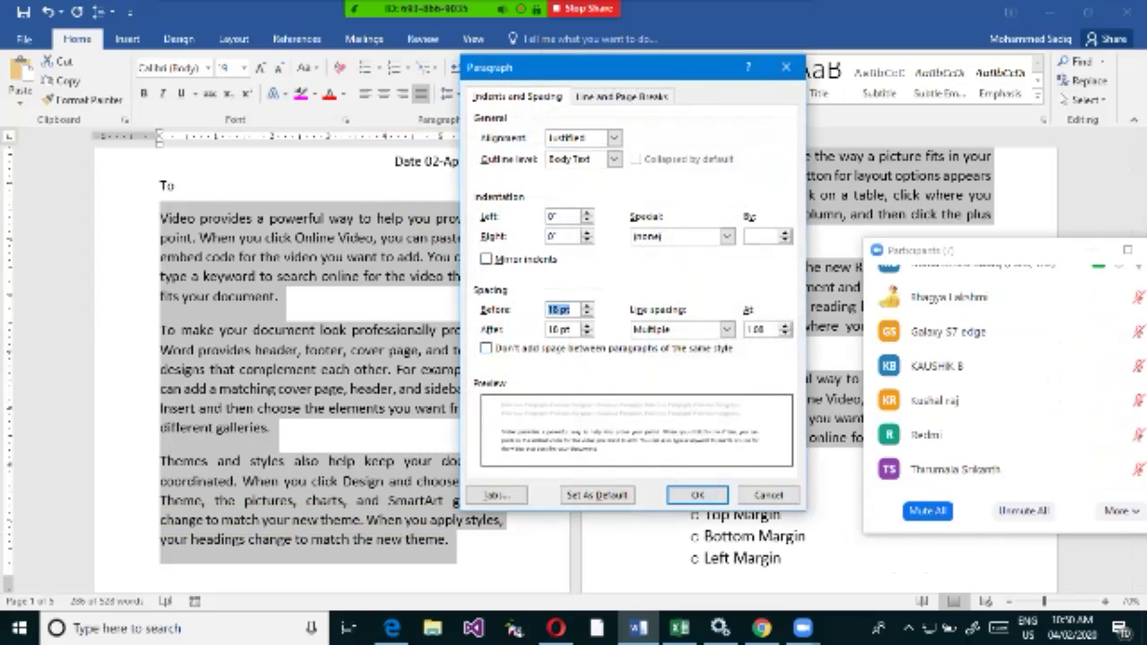
left_click(565, 329)
left_click_drag(566, 330, 548, 329)
left_click(697, 495)
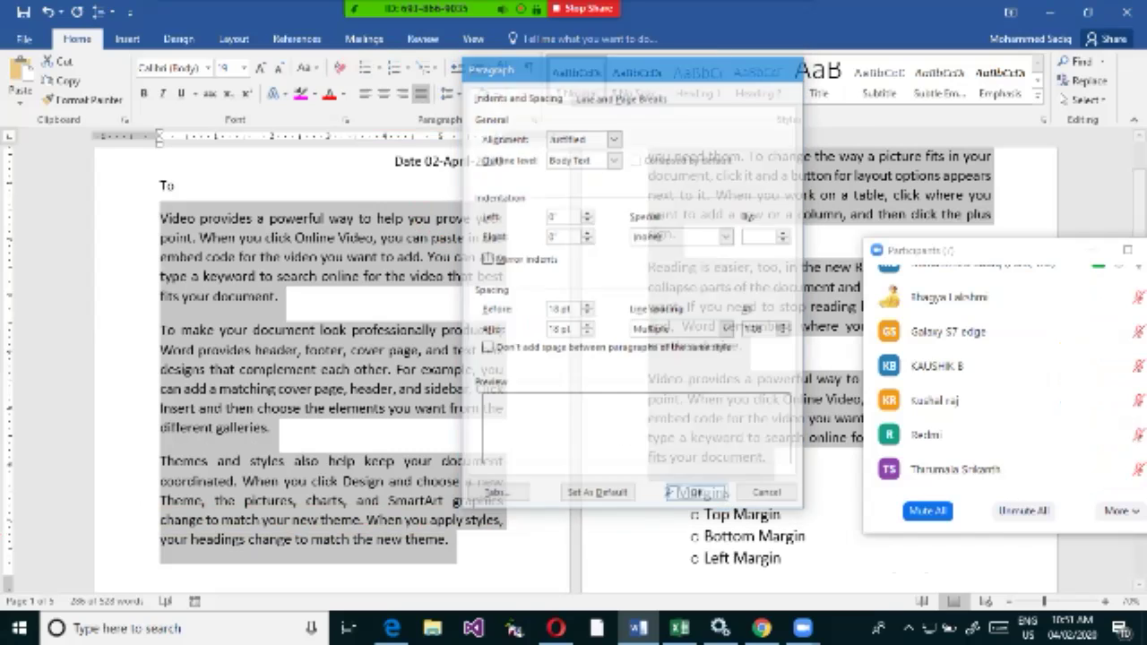
Unmute all meeting participants, move the participants window fully onto the screen, and return to the Word document.
left_click(1023, 510)
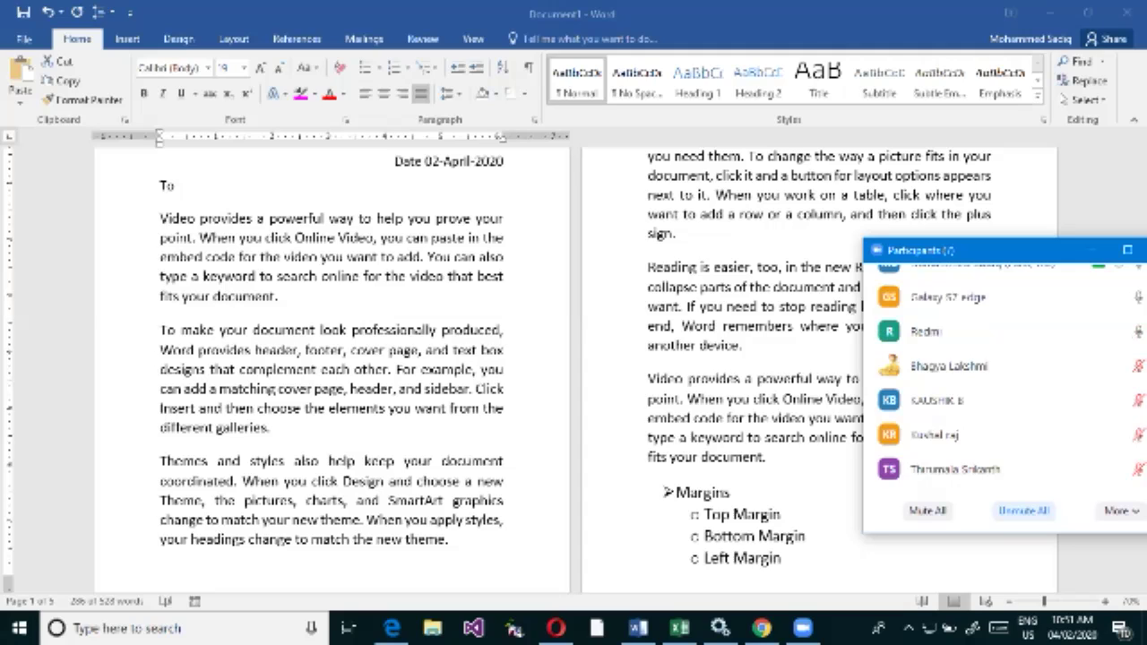
left_click_drag(967, 259, 885, 261)
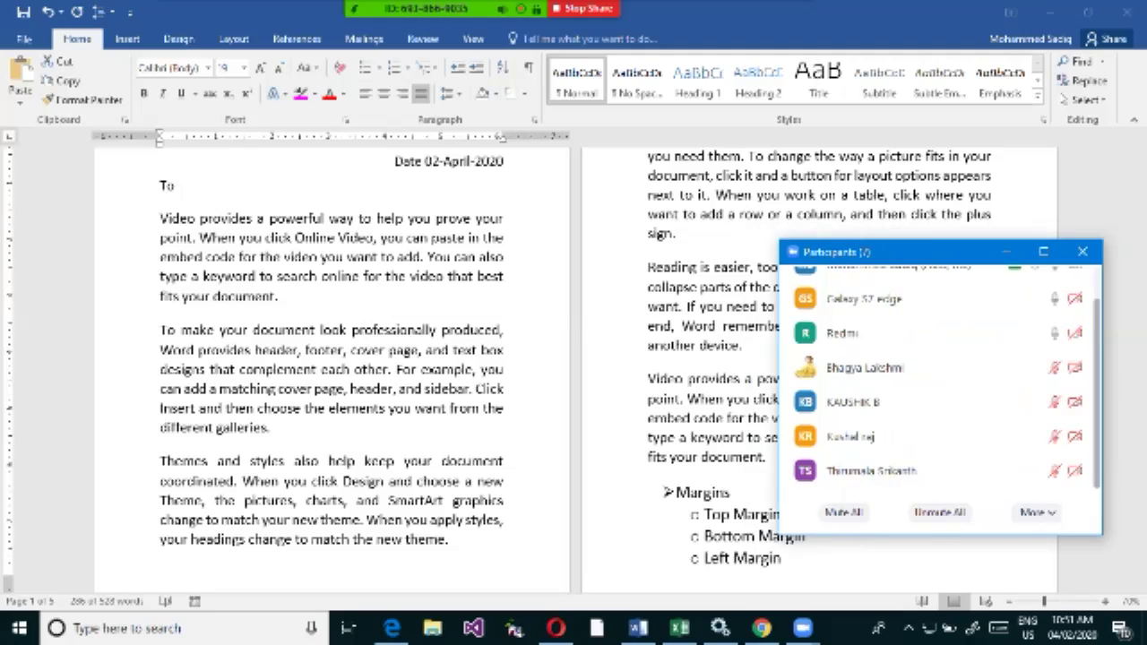
key("alt+Tab")
Select the body paragraphs, outline the Paragraph group in red, and mark its settings launcher with an arrow.
left_click(277, 295)
left_click_drag(159, 218, 766, 457)
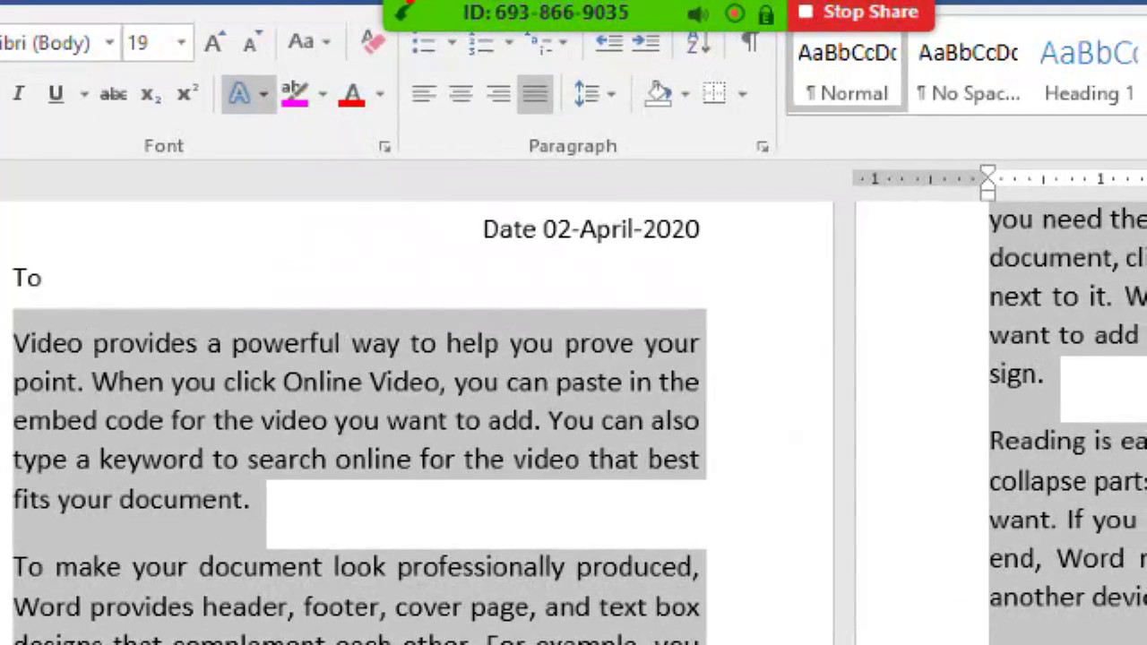
left_click_drag(399, 4, 798, 169)
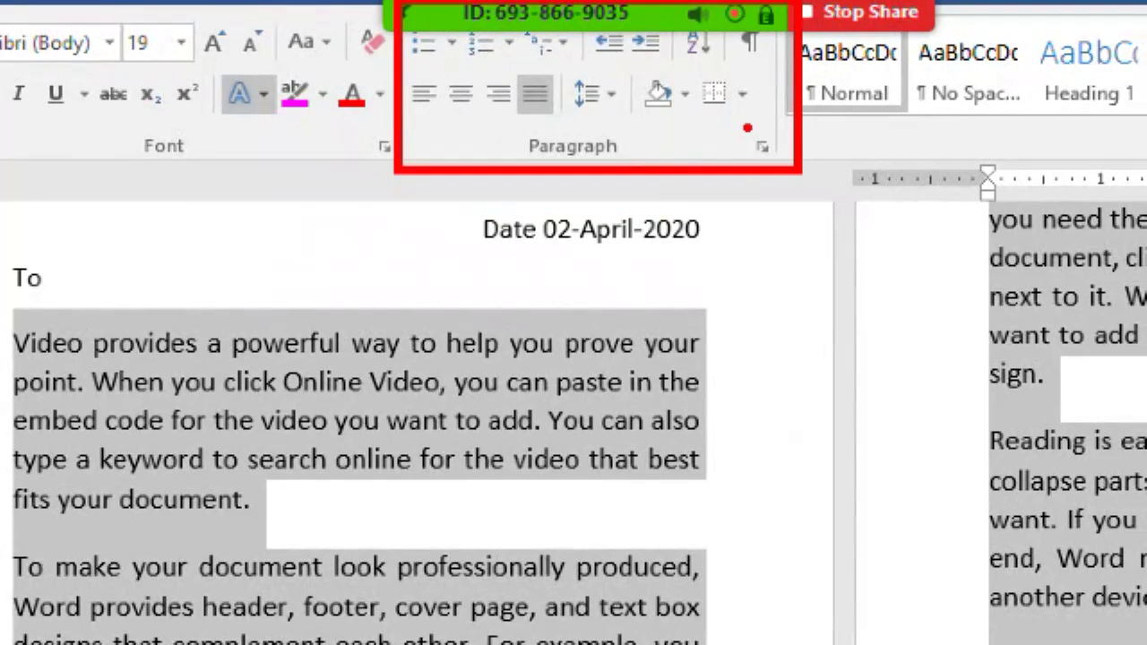
mouse_move(731, 123)
left_mouse_down()
mouse_move(811, 166)
mouse_move(796, 144)
mouse_move(795, 167)
left_mouse_up()
left_click_drag(822, 224, 778, 167)
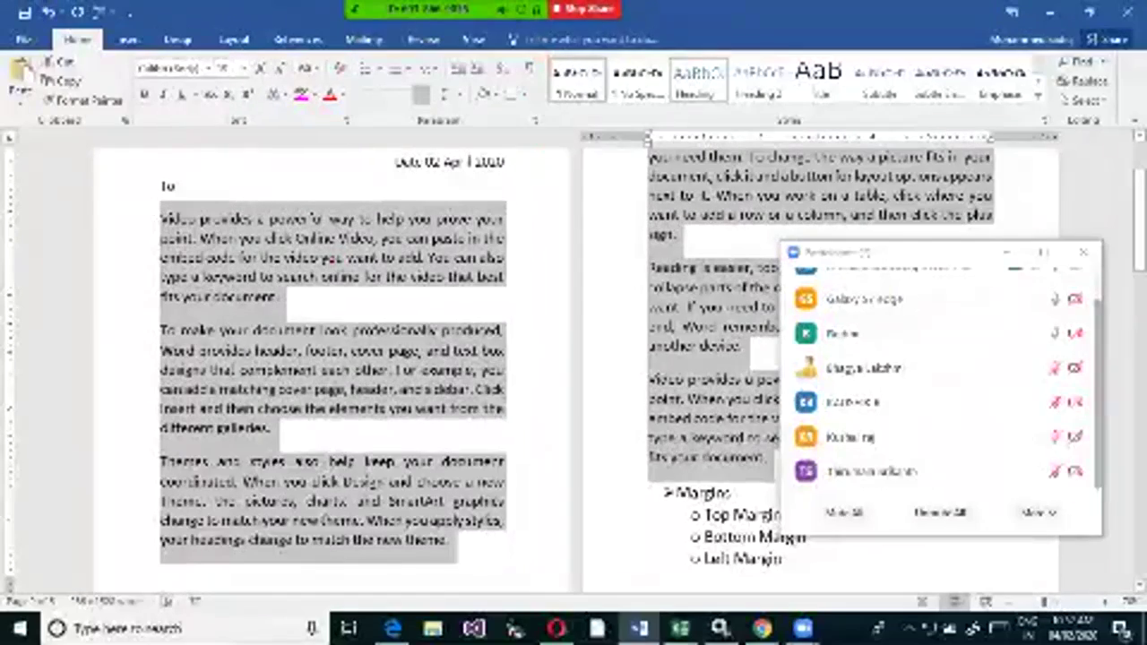
Show the Paragraph settings for the selected body paragraphs, move the dialog lower, and dismiss it without changes.
left_click(534, 119)
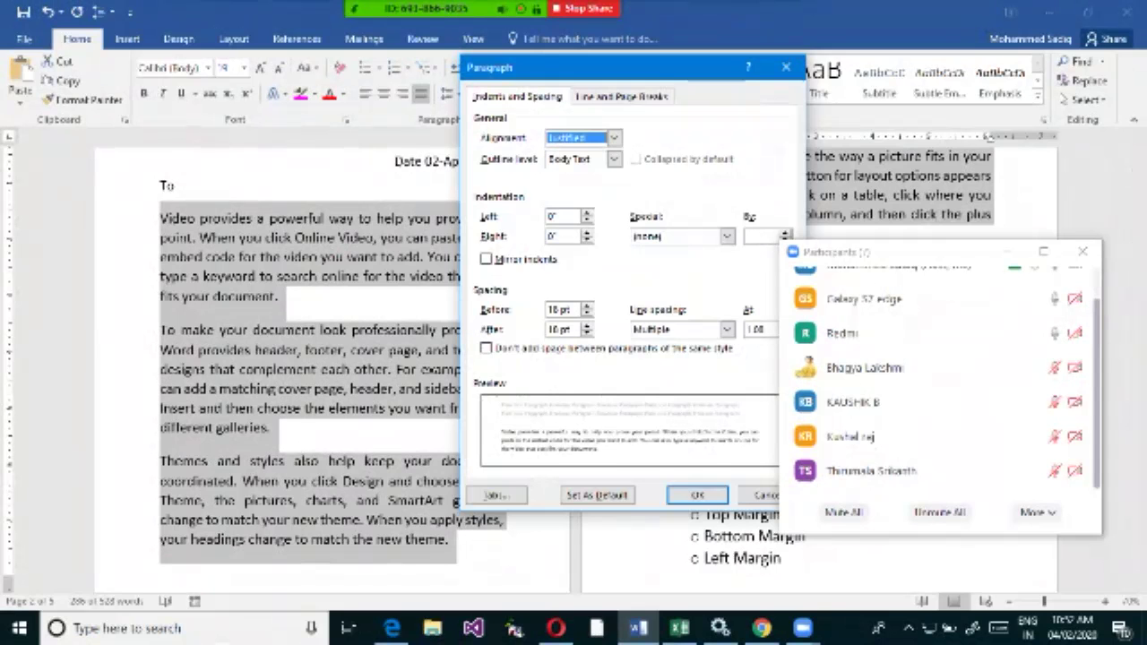
left_click_drag(541, 77, 515, 207)
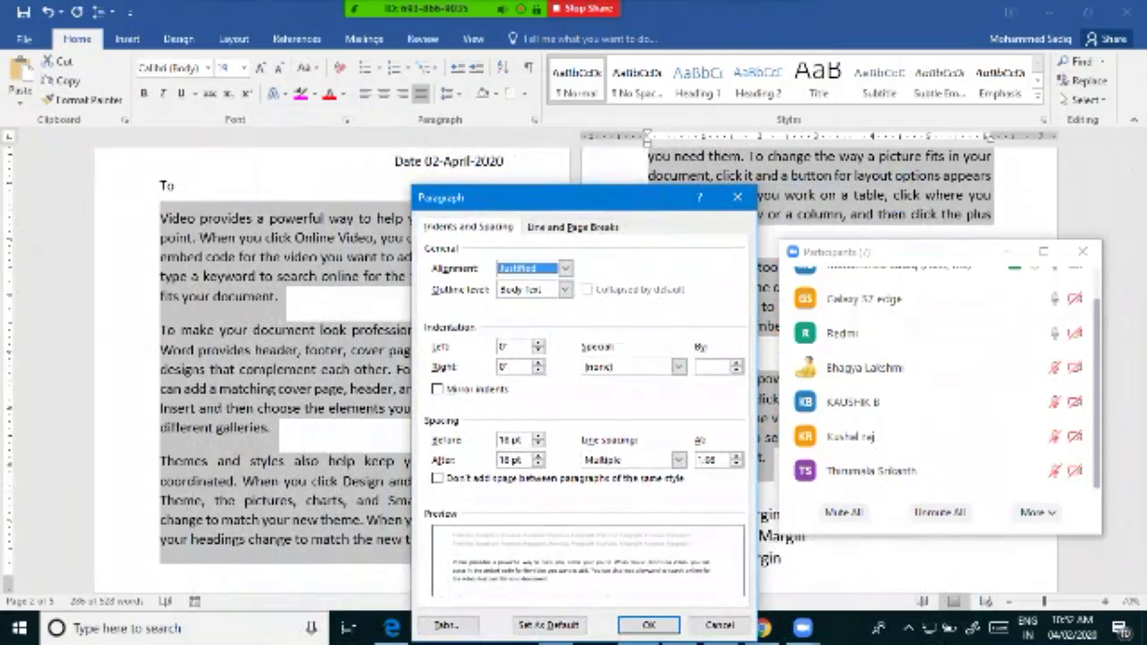
key("Escape")
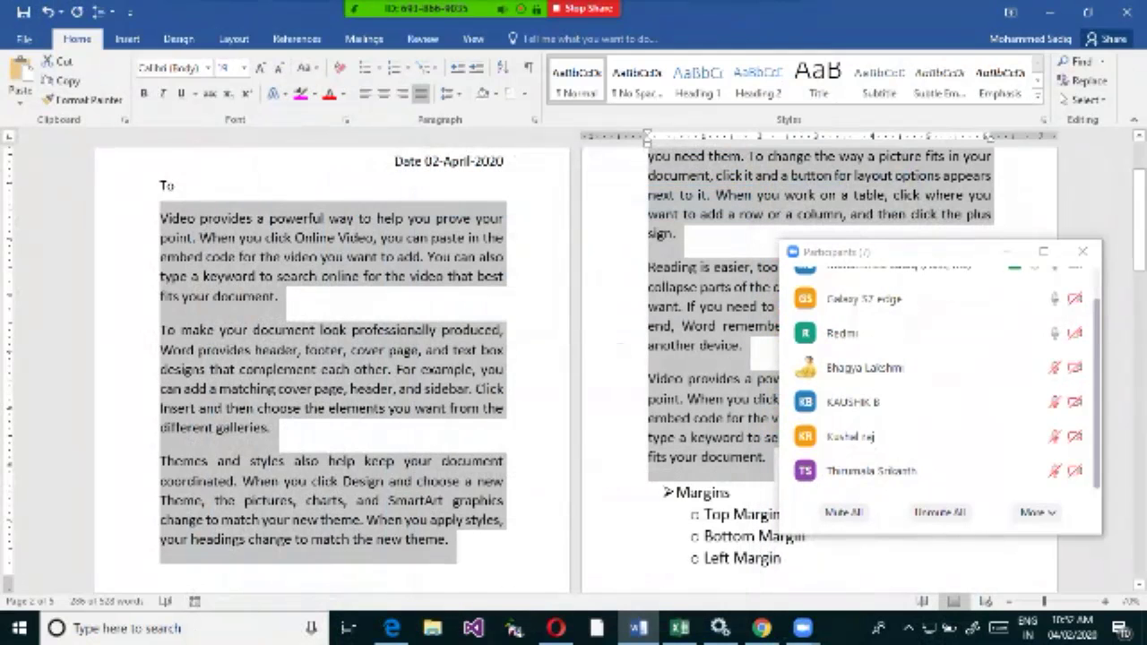
Delete the first page's three body paragraphs, add blank lines below "To", and generate sample text there with =rand().
left_click_drag(452, 542, 159, 218)
key("Delete")
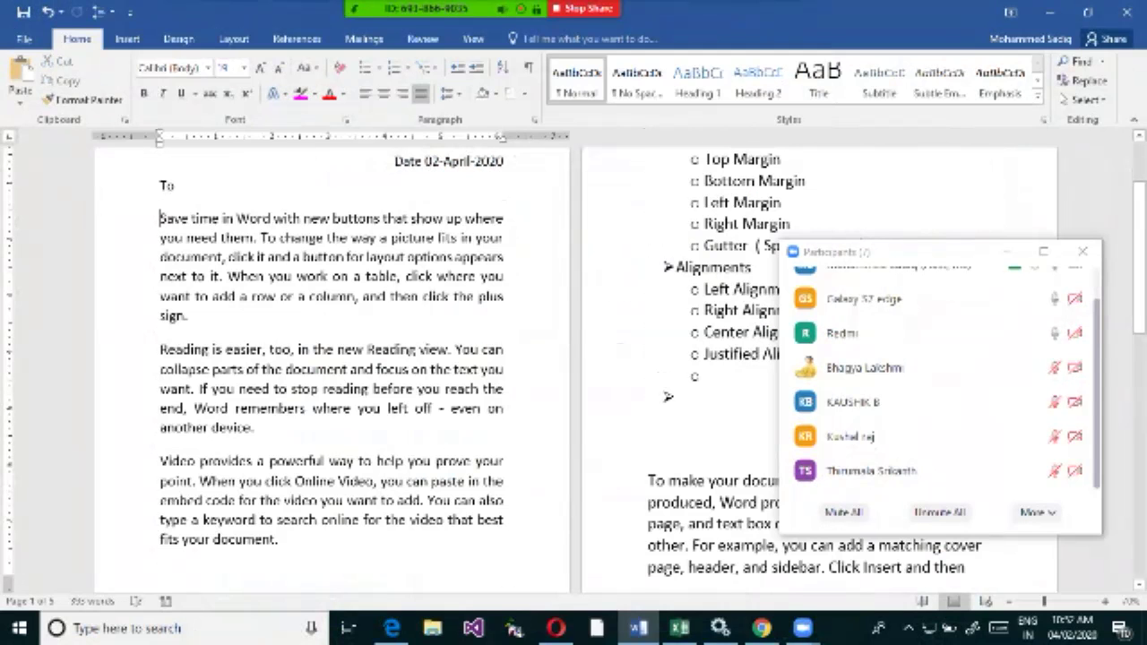
key("Return")
key("Return")
key("Return")
key("Up")
key("Up")
key("Up")
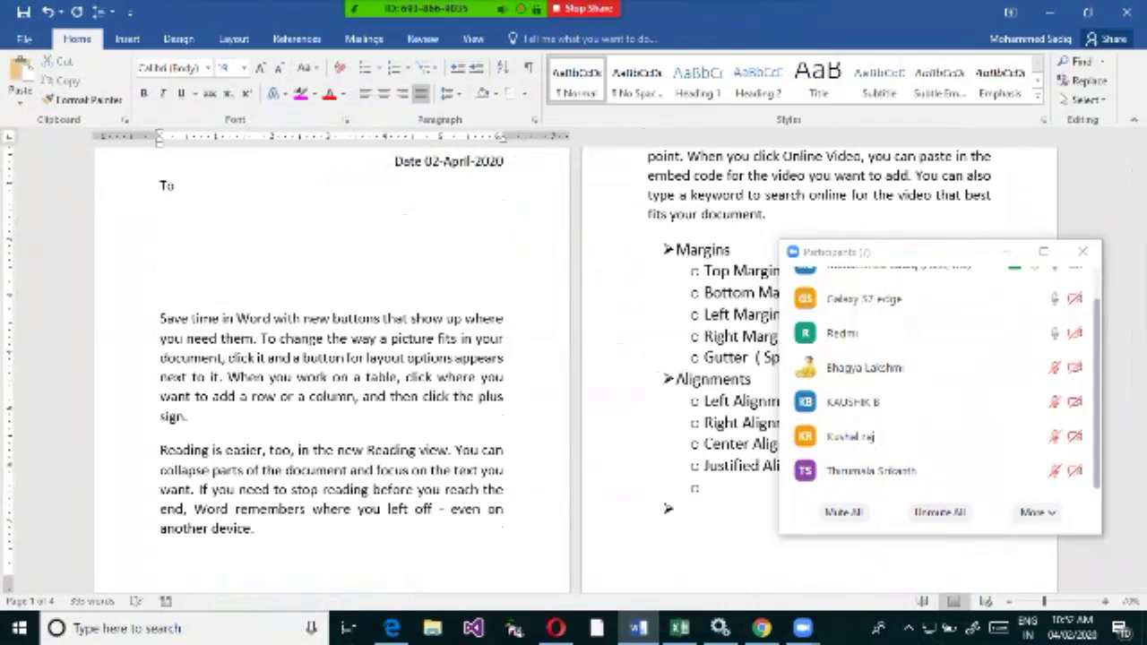
type("=rand()")
key("Return")
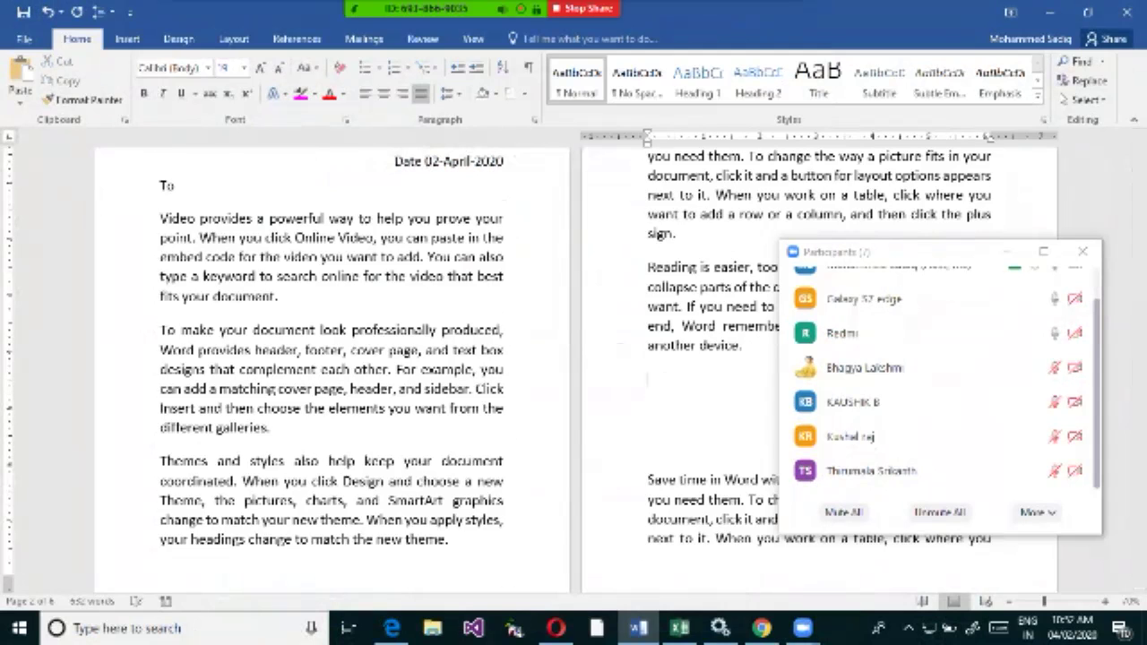
Select the newly generated paragraphs and open their Paragraph settings at the Before spacing value.
left_click_drag(448, 539, 161, 202)
left_click(278, 296)
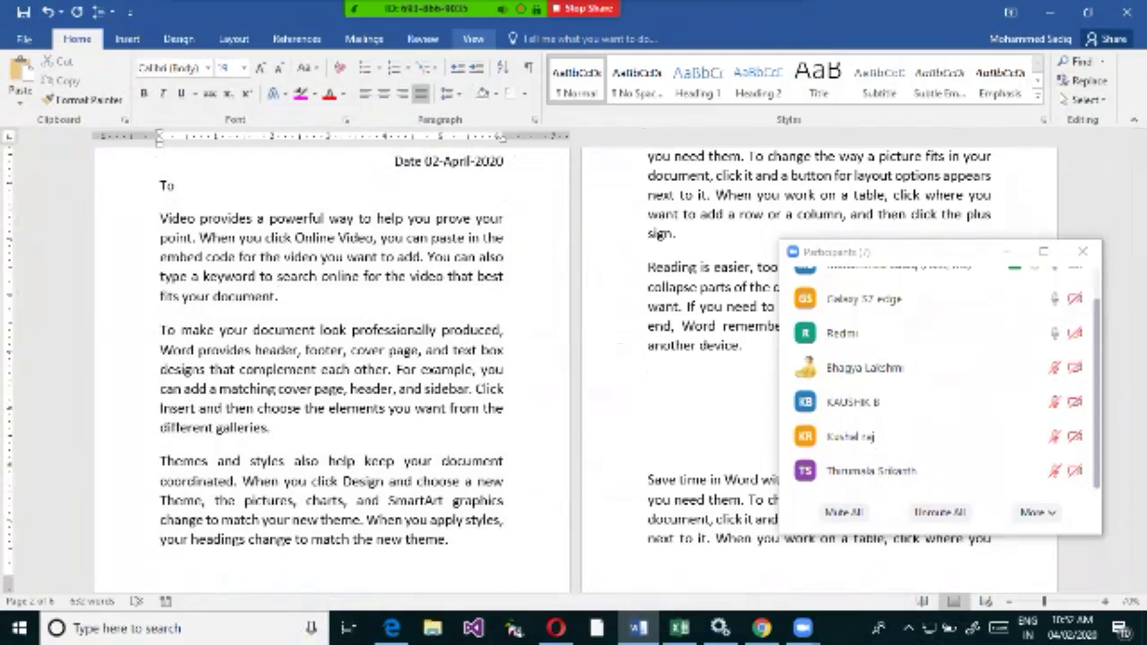
mouse_move(475, 9)
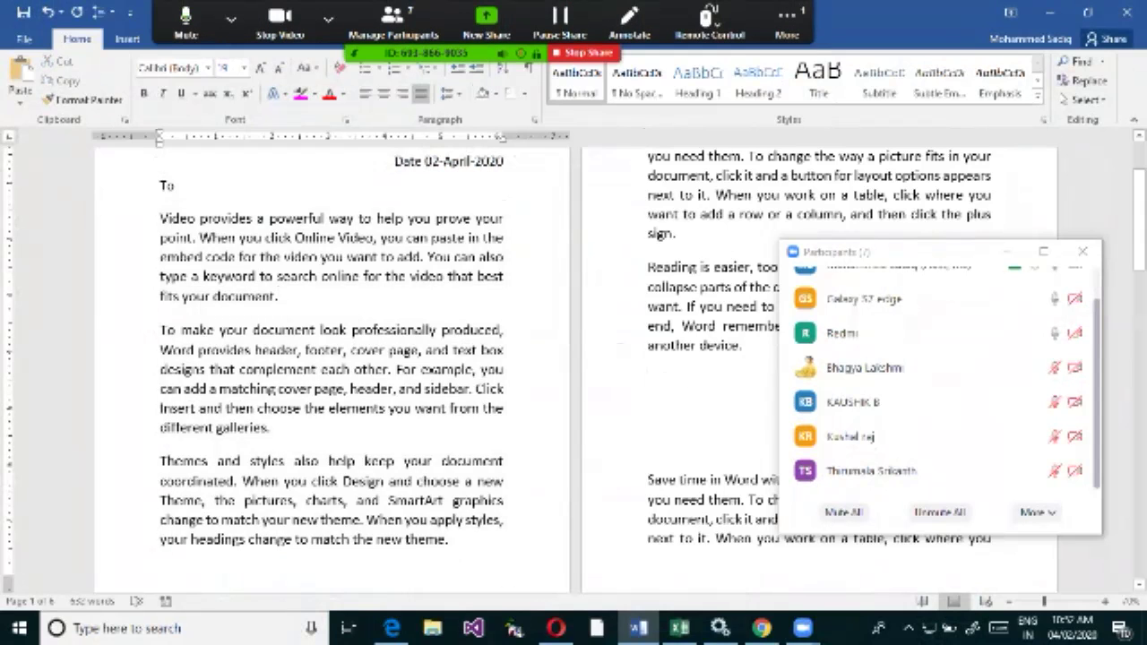
key("ctrl+a")
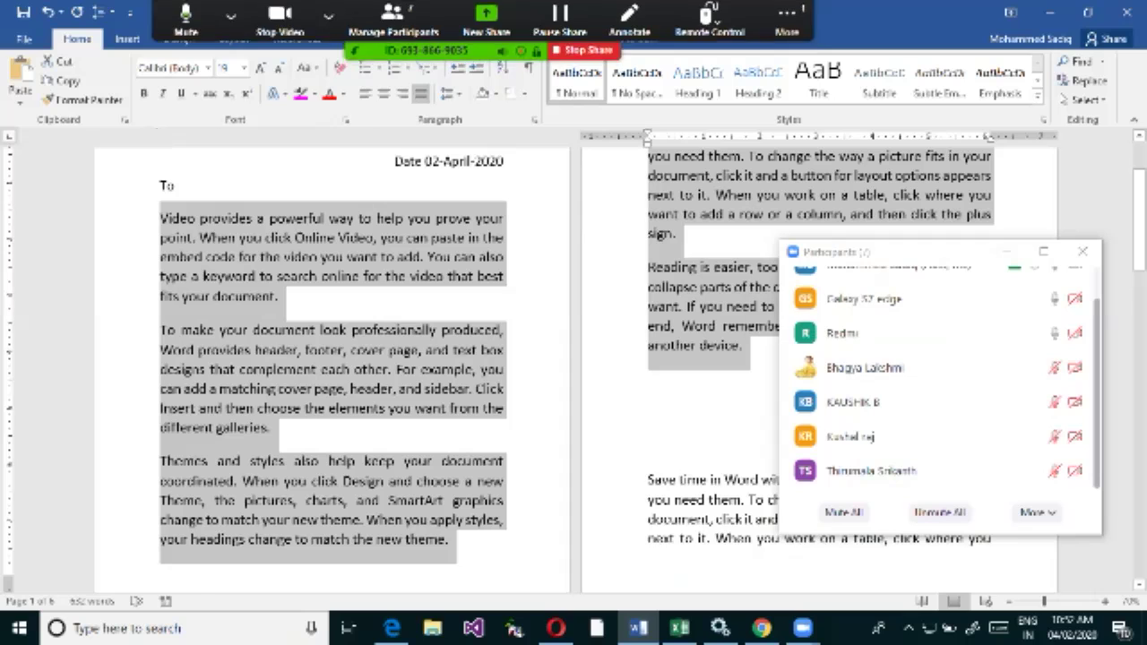
left_click(534, 119)
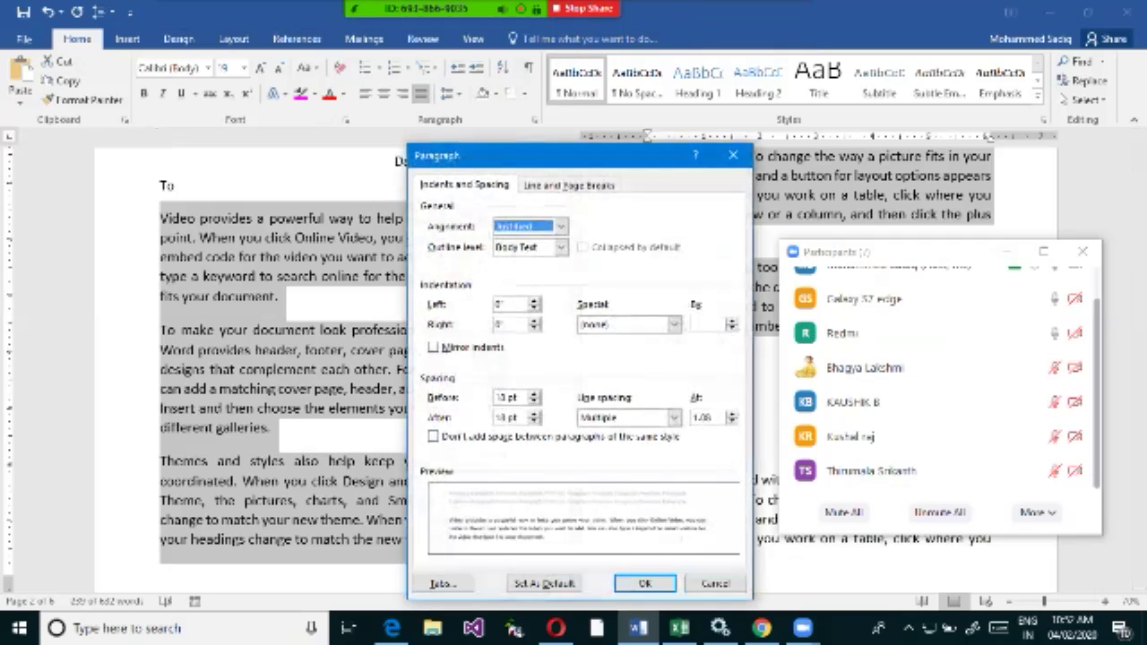
left_click(516, 397)
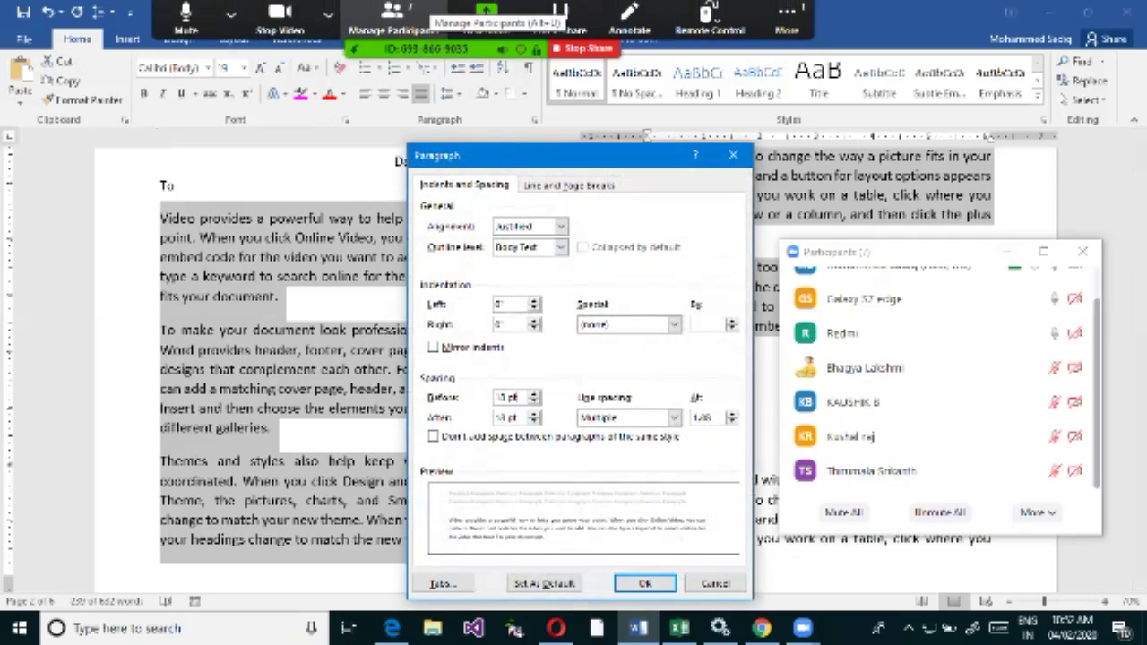
Bring up the meeting's participants list, look through it, and unmute all participants.
left_click(394, 14)
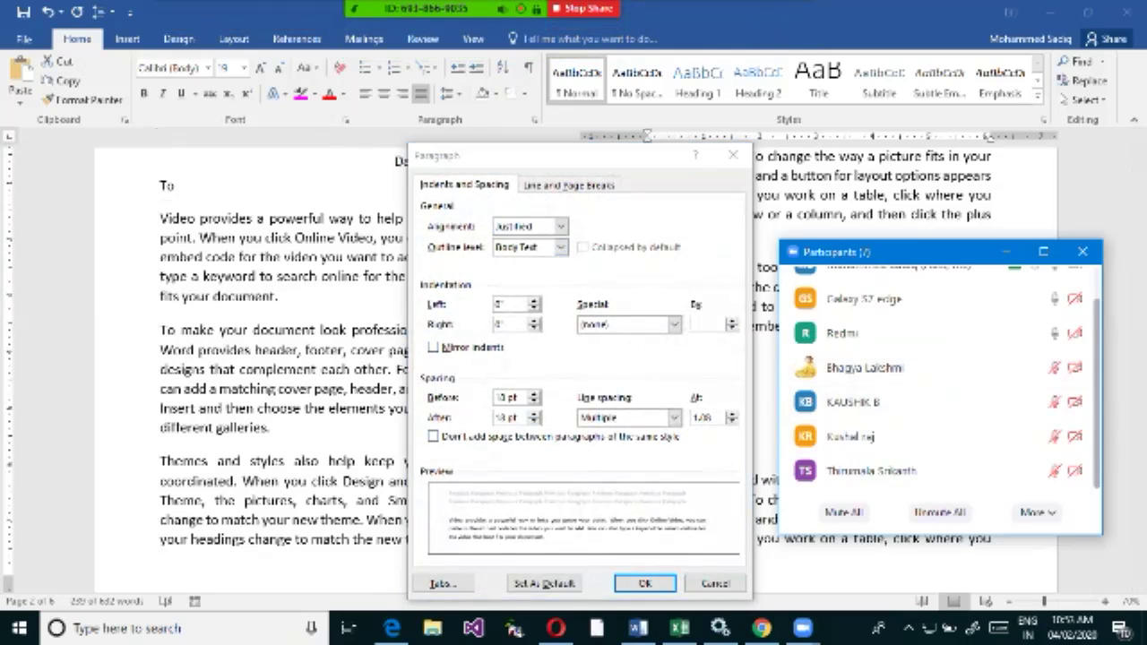
scroll(940, 377, "up", 1)
scroll(940, 471, "down", 1)
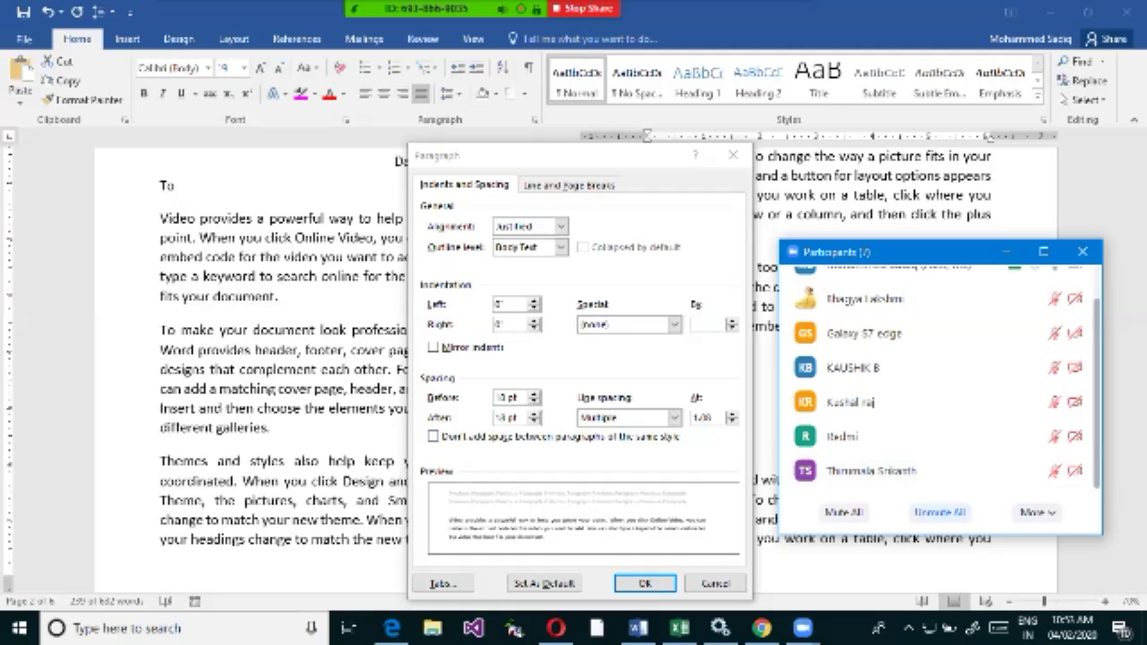
left_click(939, 512)
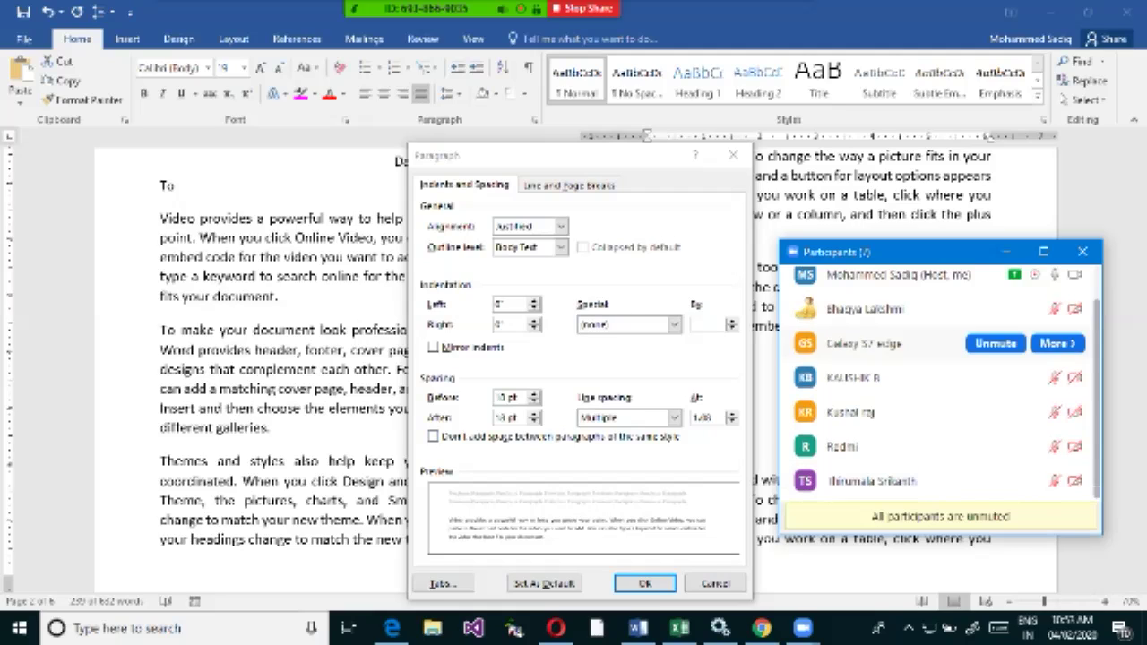
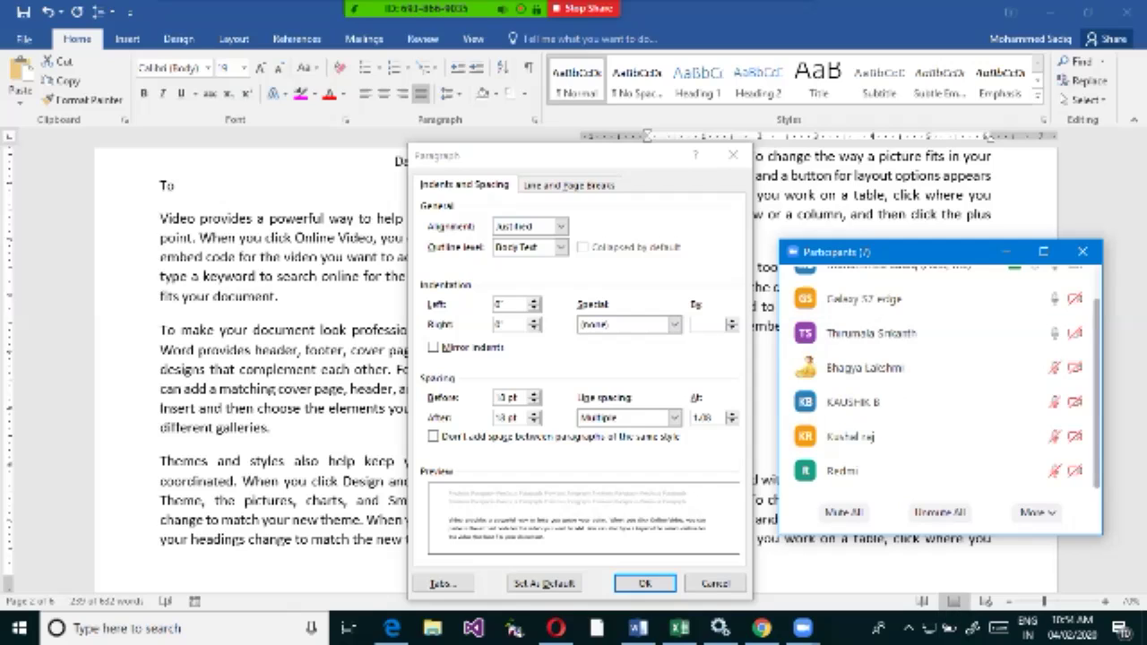
Check the participants' microphone status in the list and close the Paragraph settings without changes.
scroll(938, 377, "up", 1)
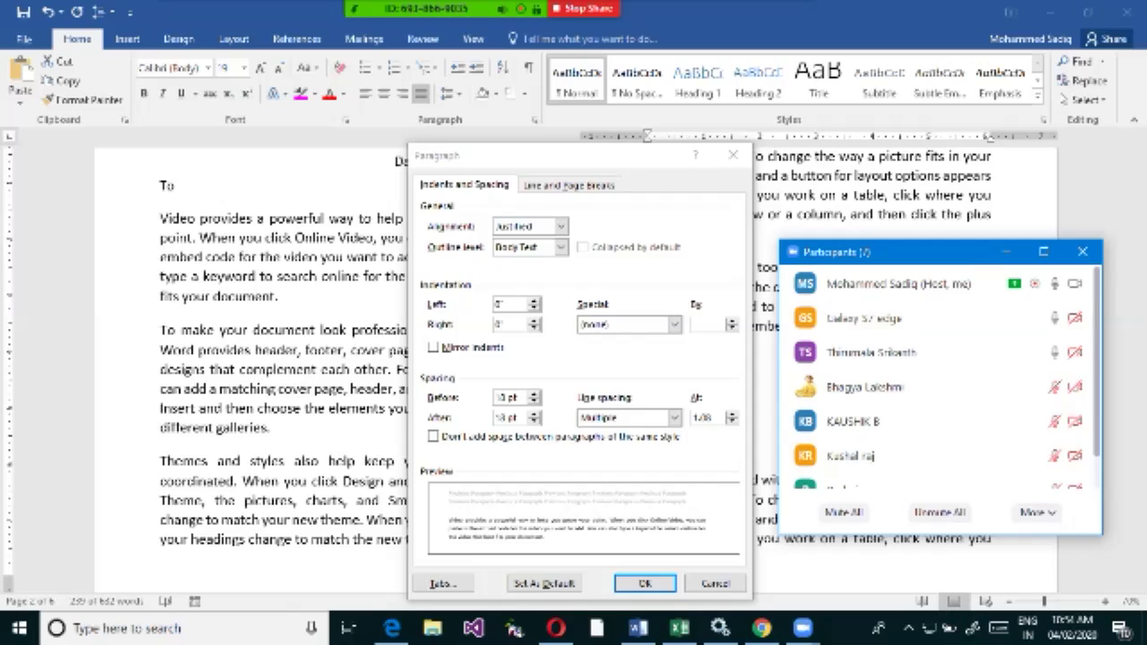
scroll(946, 377, "down", 1)
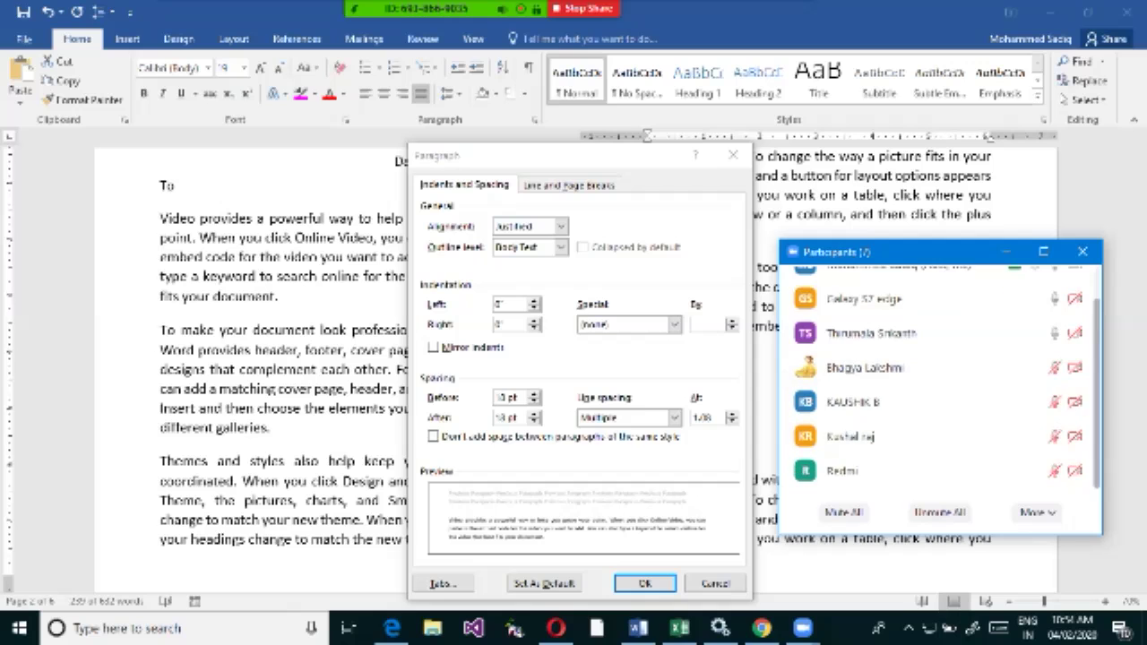
scroll(946, 378, "up", 1)
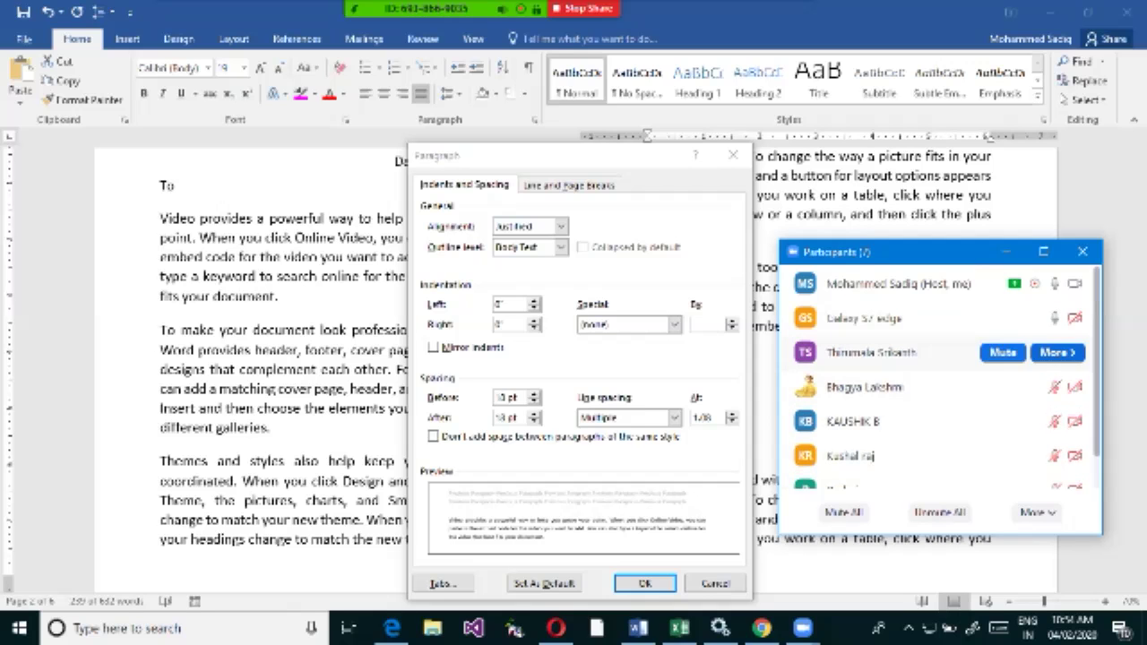
left_click(732, 155)
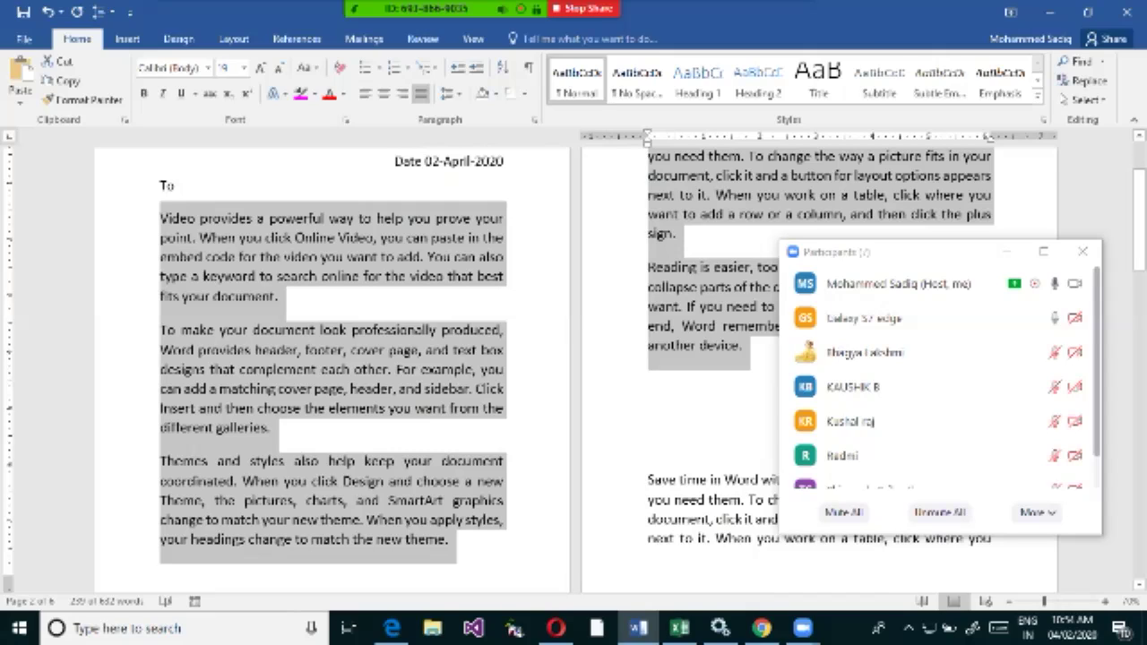
Set the line spacing of the selected paragraphs to 1.0.
left_click(451, 94)
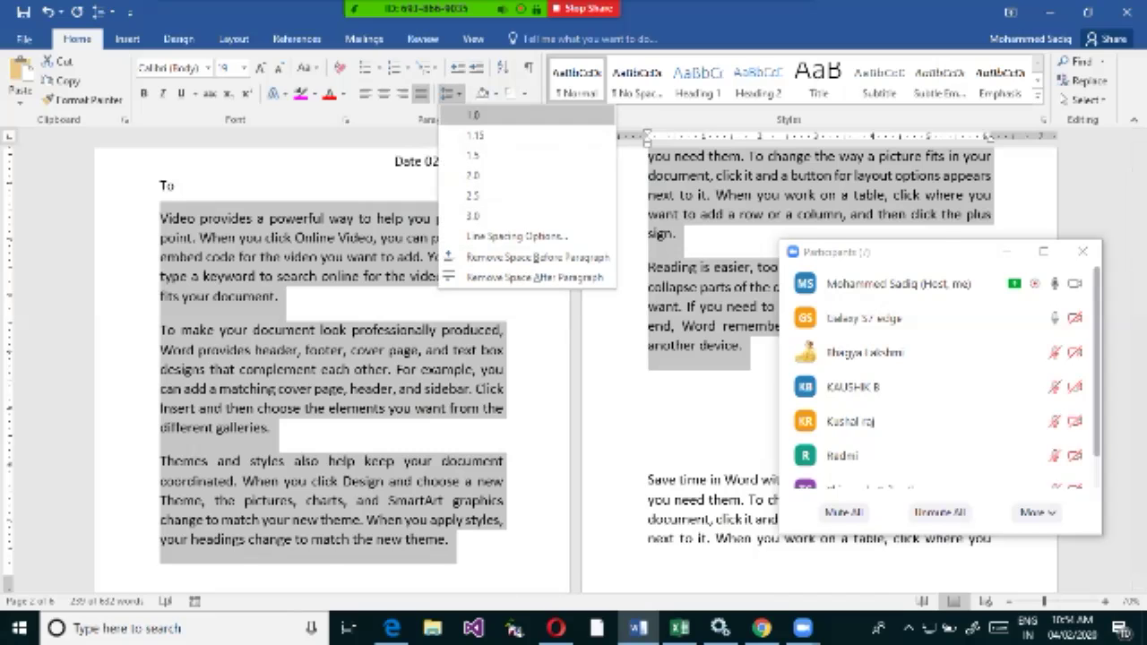
left_click(473, 115)
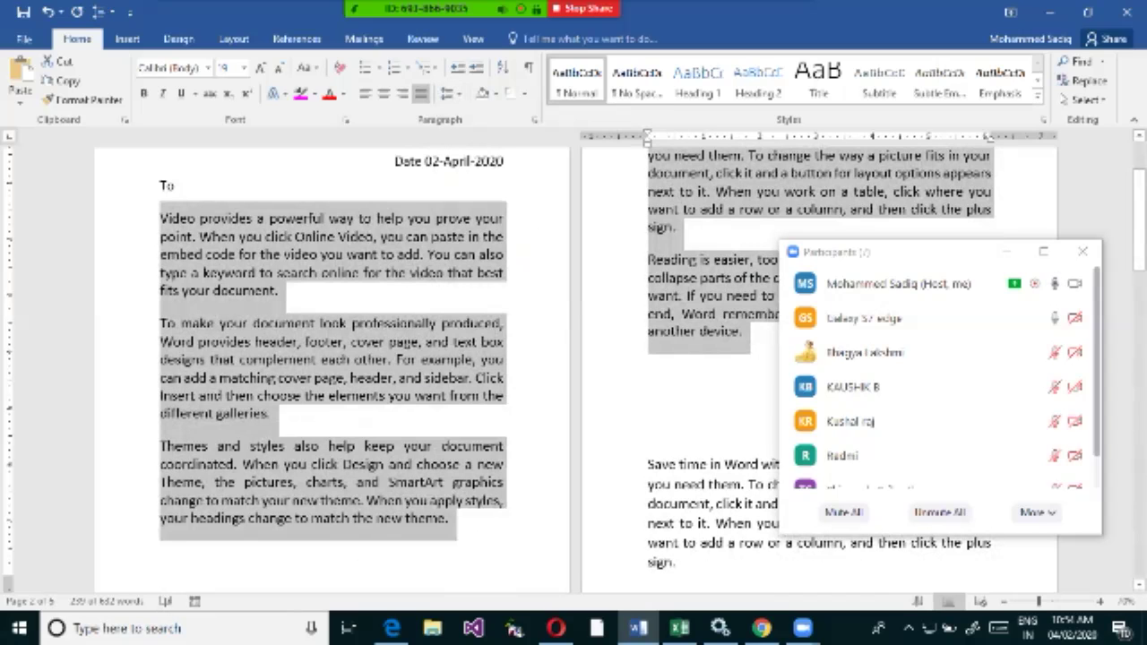
left_click(451, 94)
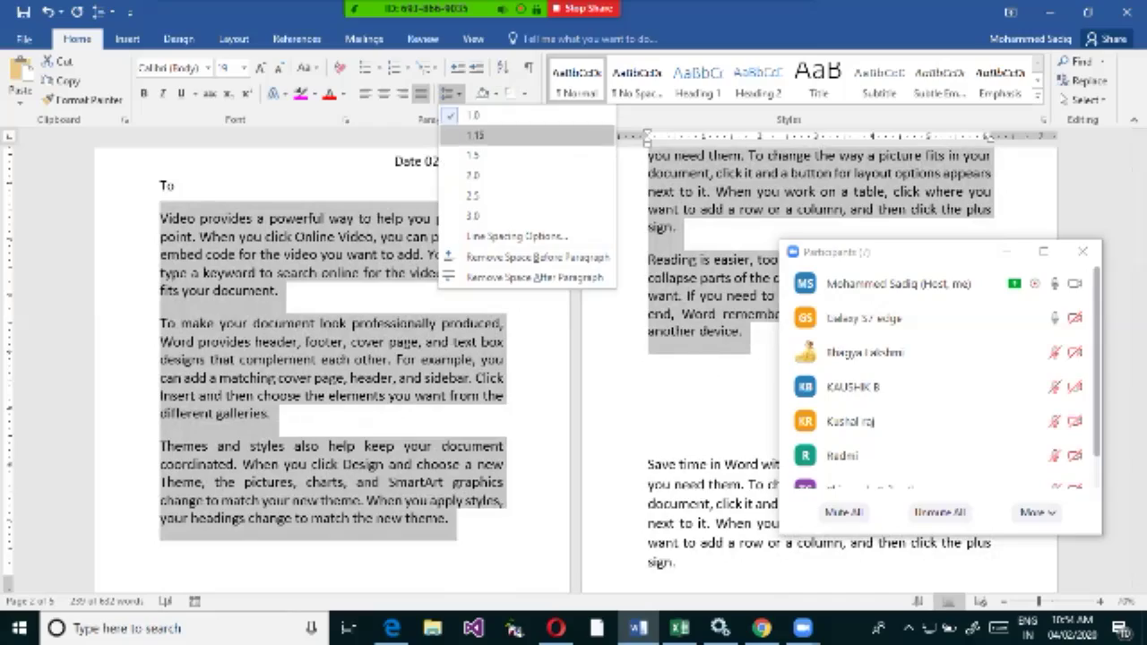
key("Escape")
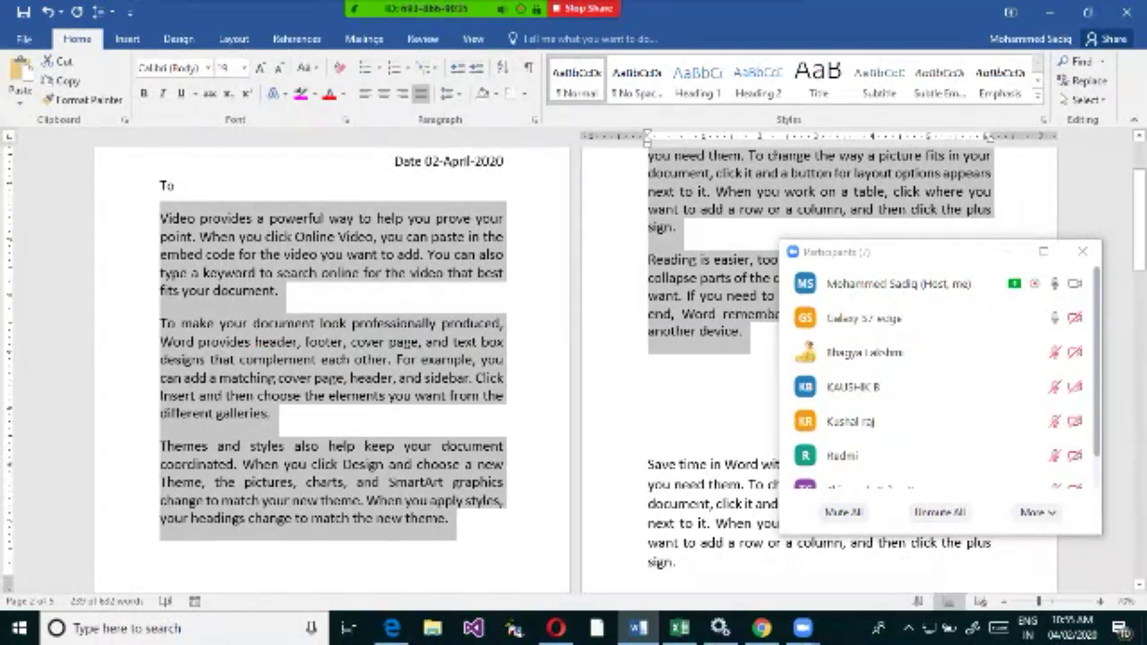
Split the second body paragraph with paragraph breaks after its first line and after "text box".
left_click(506, 322)
key("Return")
key("Return")
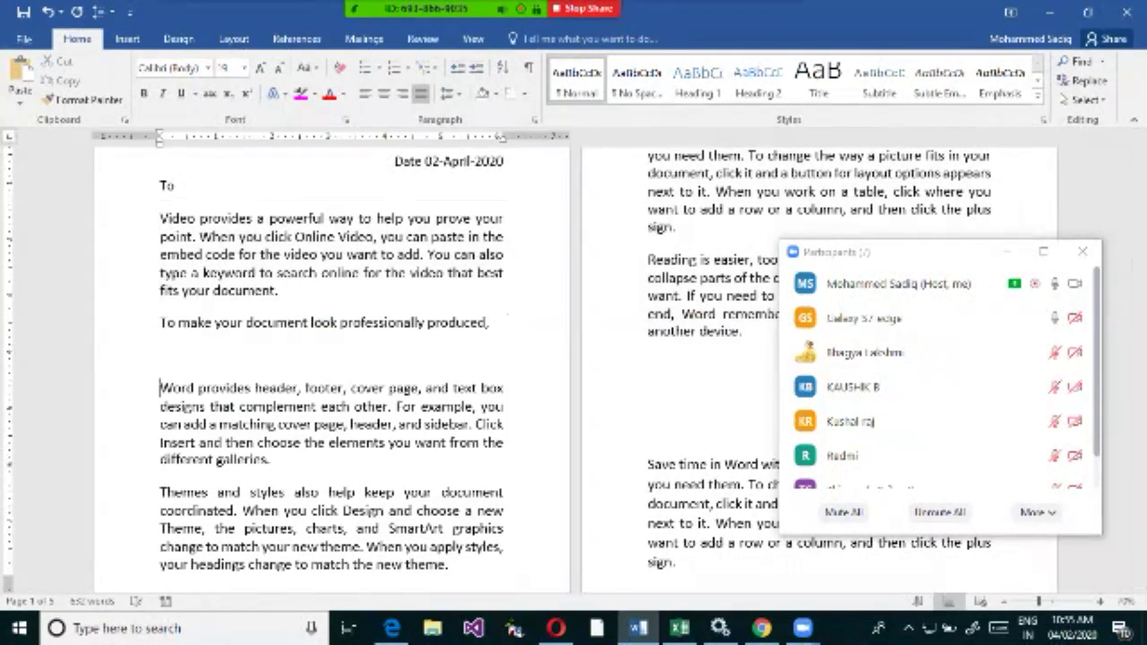
key("BackSpace")
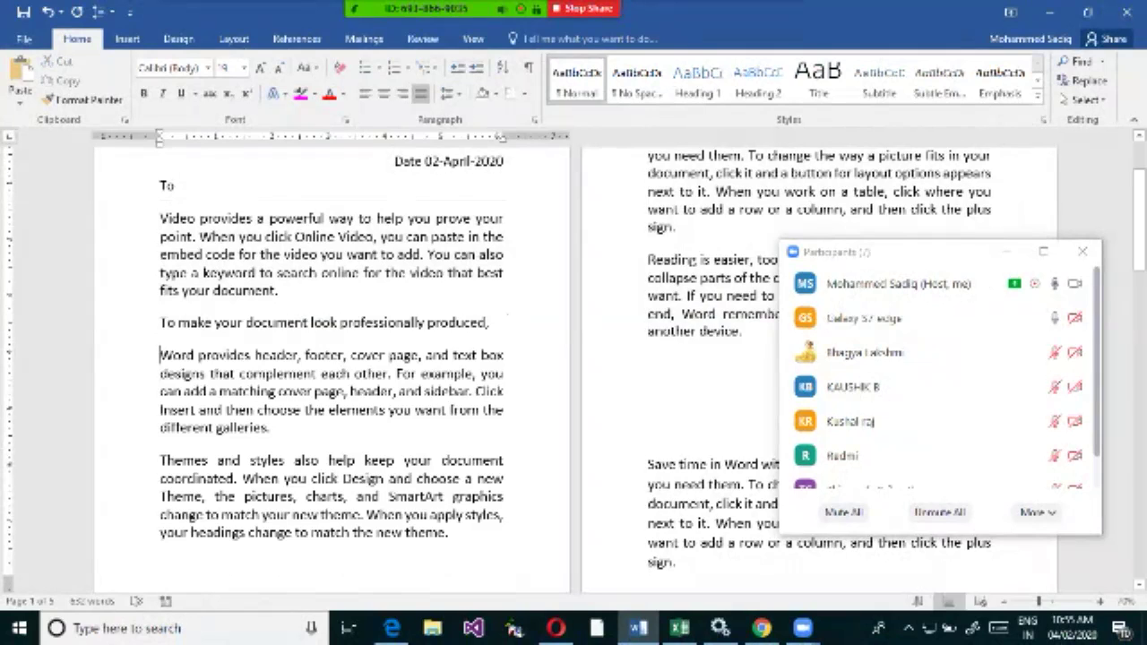
left_click(507, 355)
key("Return")
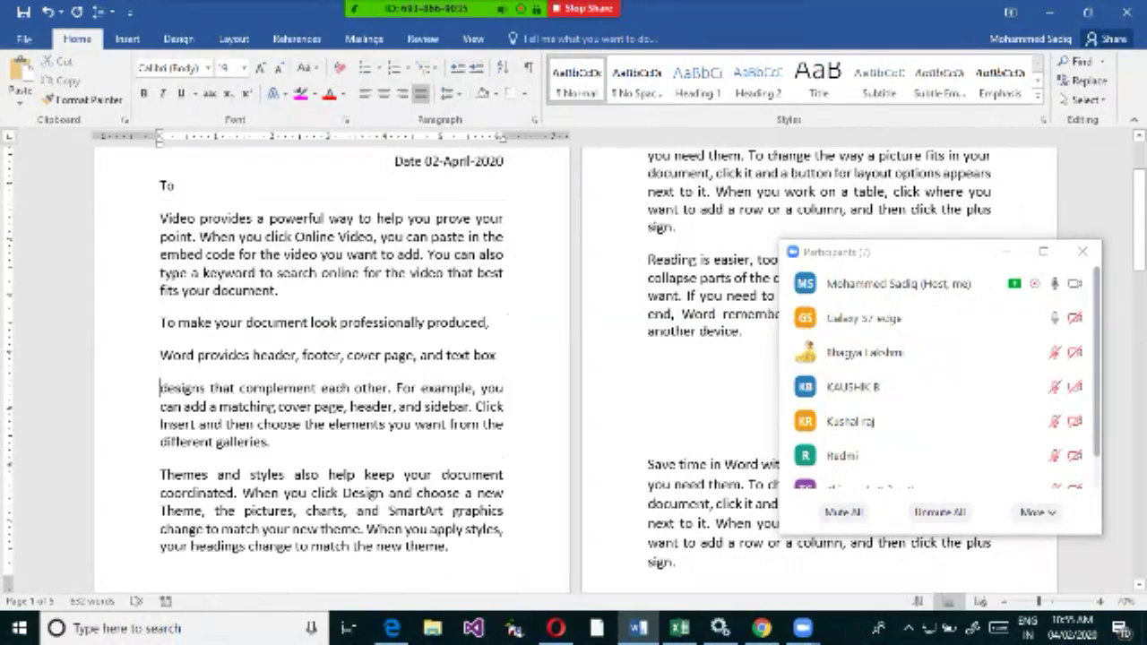
Select the split lines from "To make your document" through "Click" and increase their font size to 21.
left_click_drag(159, 323, 504, 405)
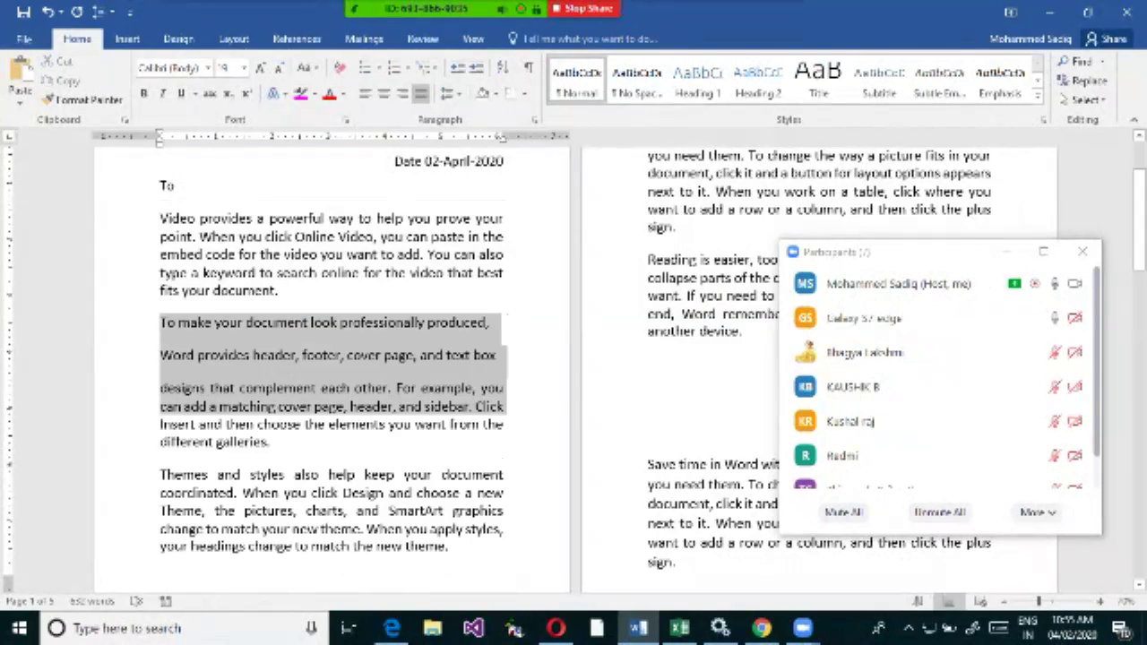
key("ctrl+bracketright")
key("ctrl+bracketright")
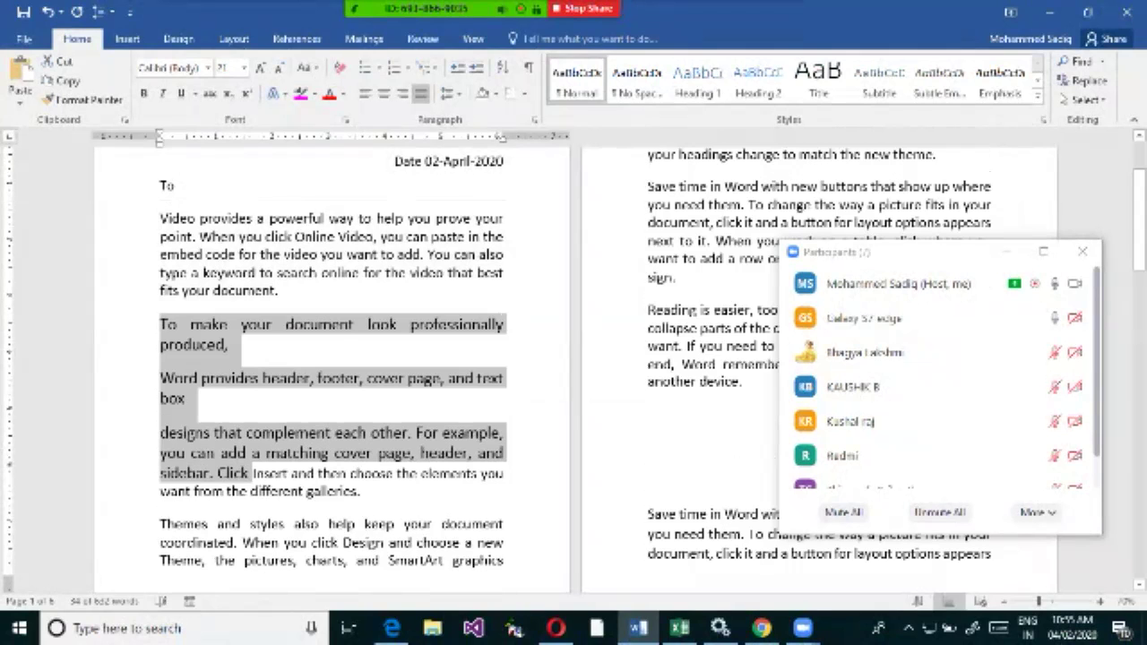
Undo the font size increase and the paragraph breaks added in the second paragraph.
key("ctrl+z")
key("ctrl+z")
key("ctrl+z")
key("ctrl+z")
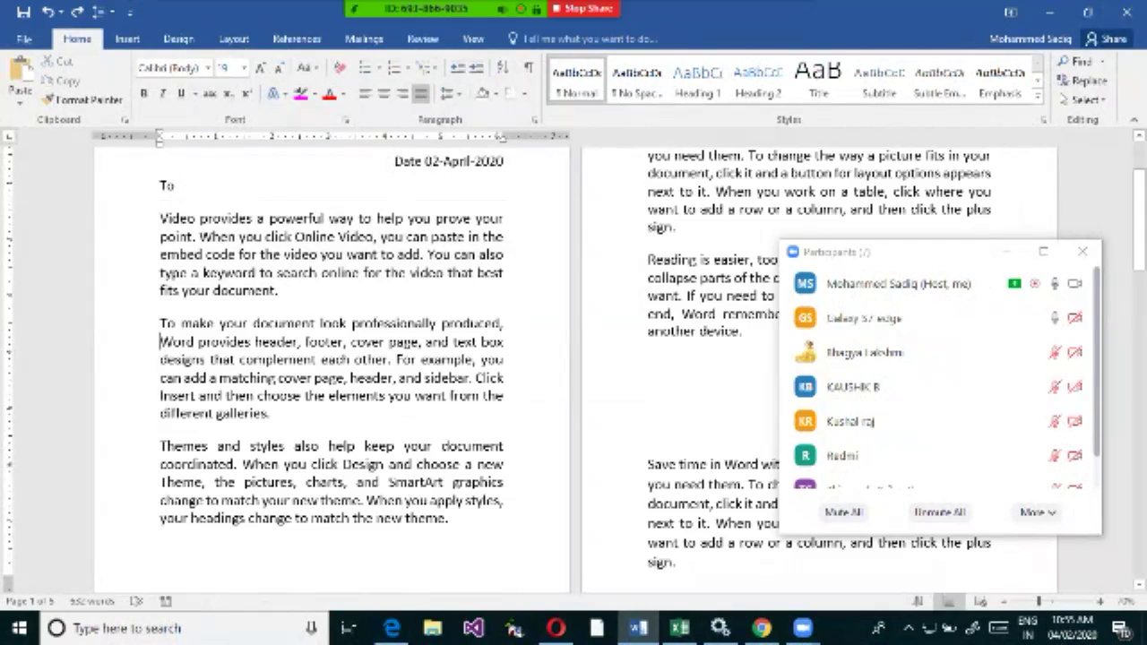
Select all the generated paragraphs, mark 1.15 among the line spacing choices, and set their line spacing to 1.5.
left_click_drag(160, 217, 727, 375)
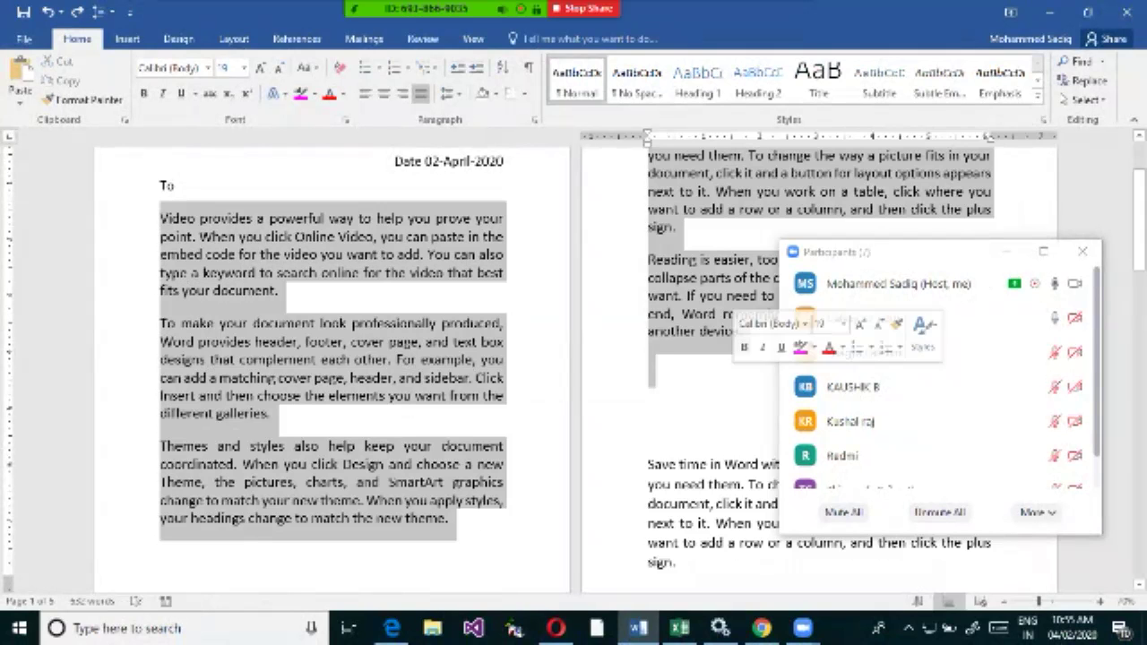
left_click(448, 93)
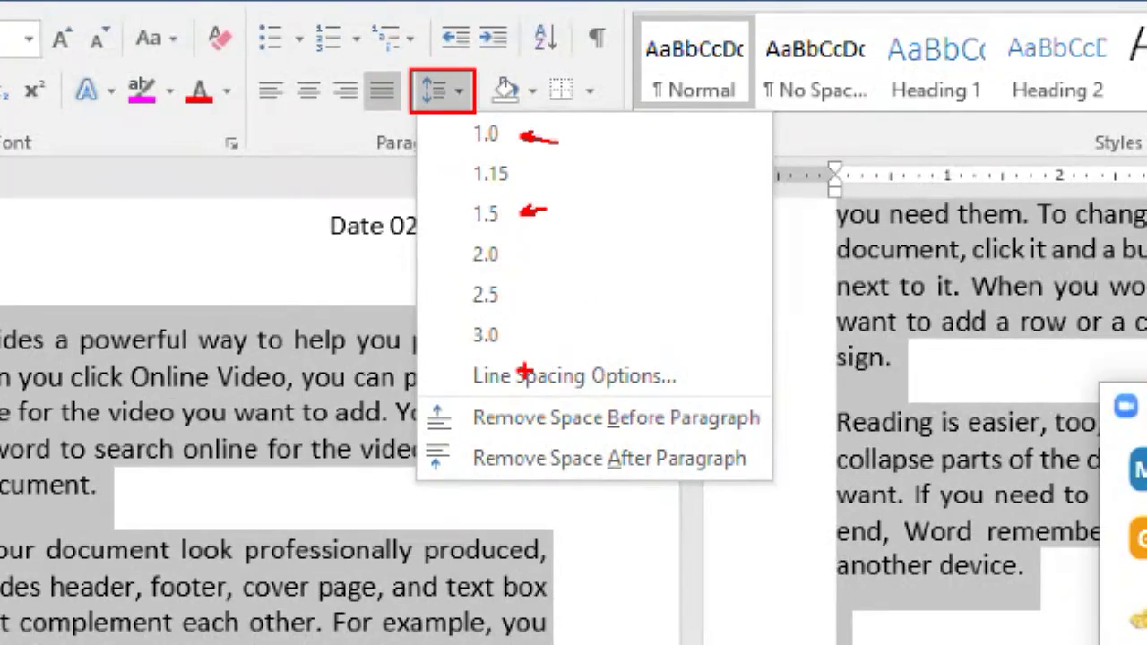
left_click_drag(459, 155, 550, 191)
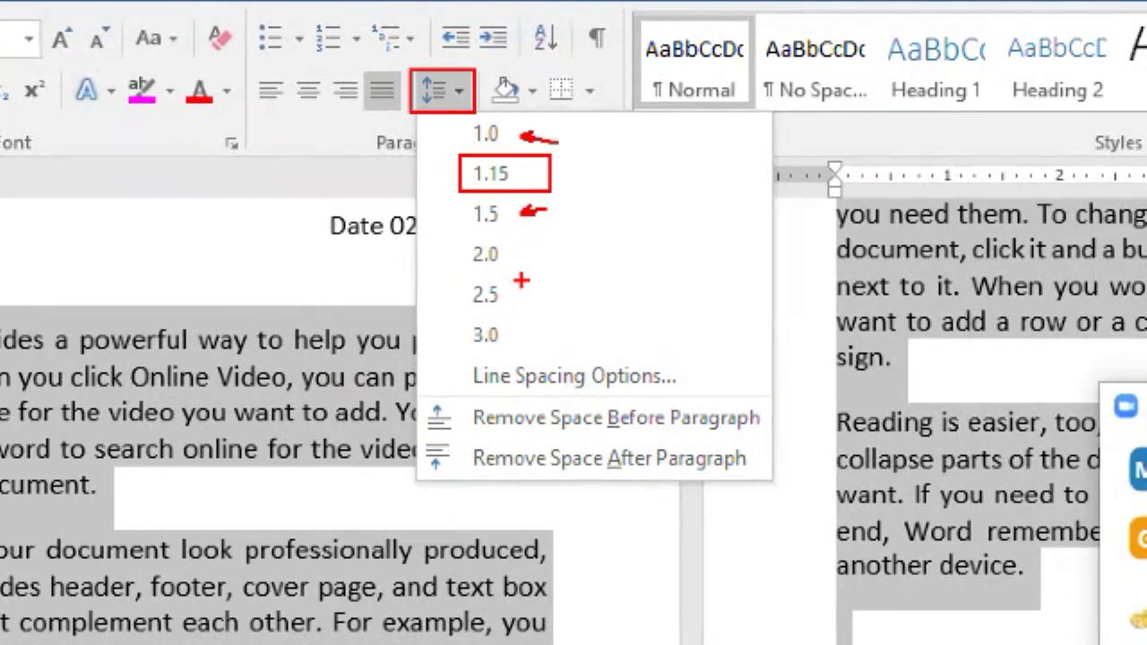
key("Escape")
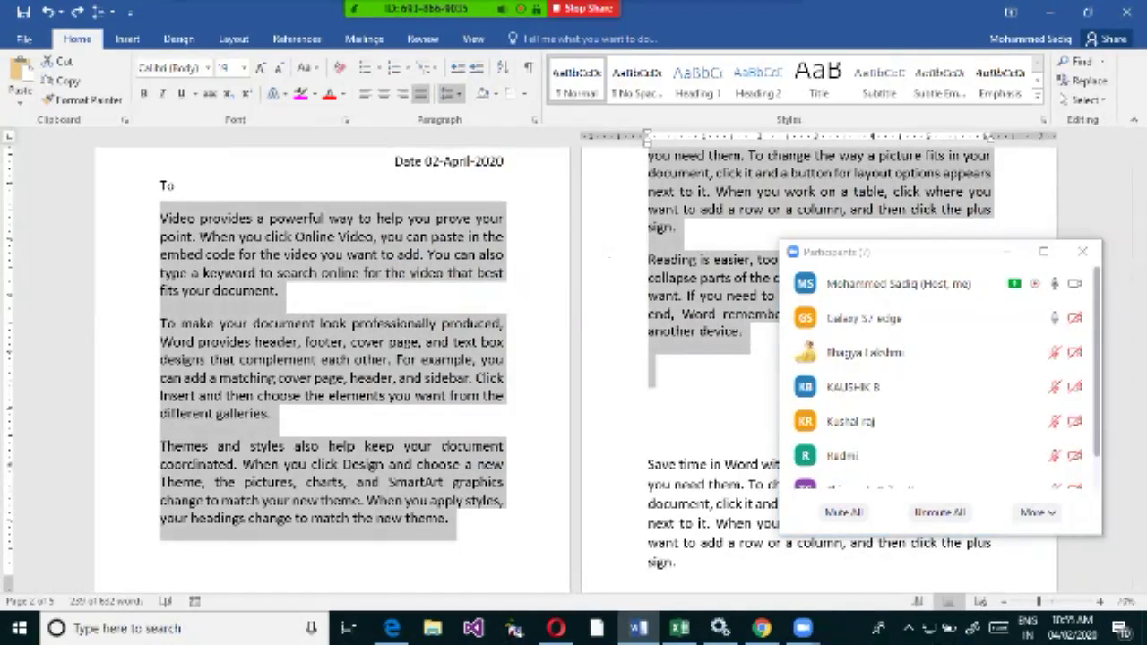
left_click(450, 93)
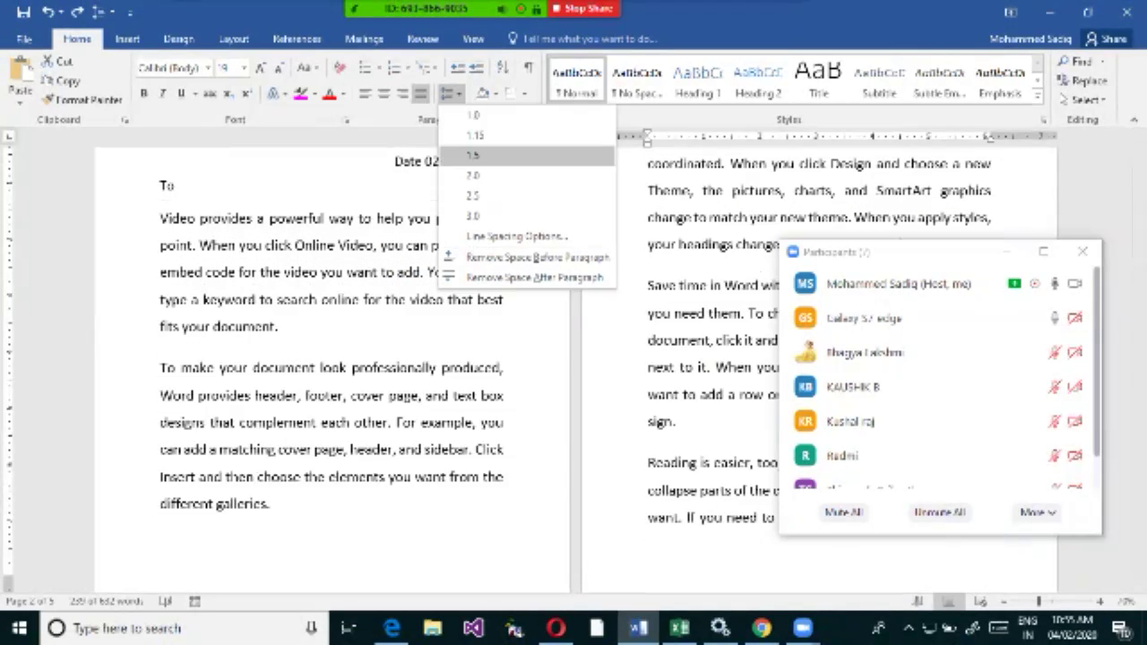
left_click(473, 155)
left_click(477, 299)
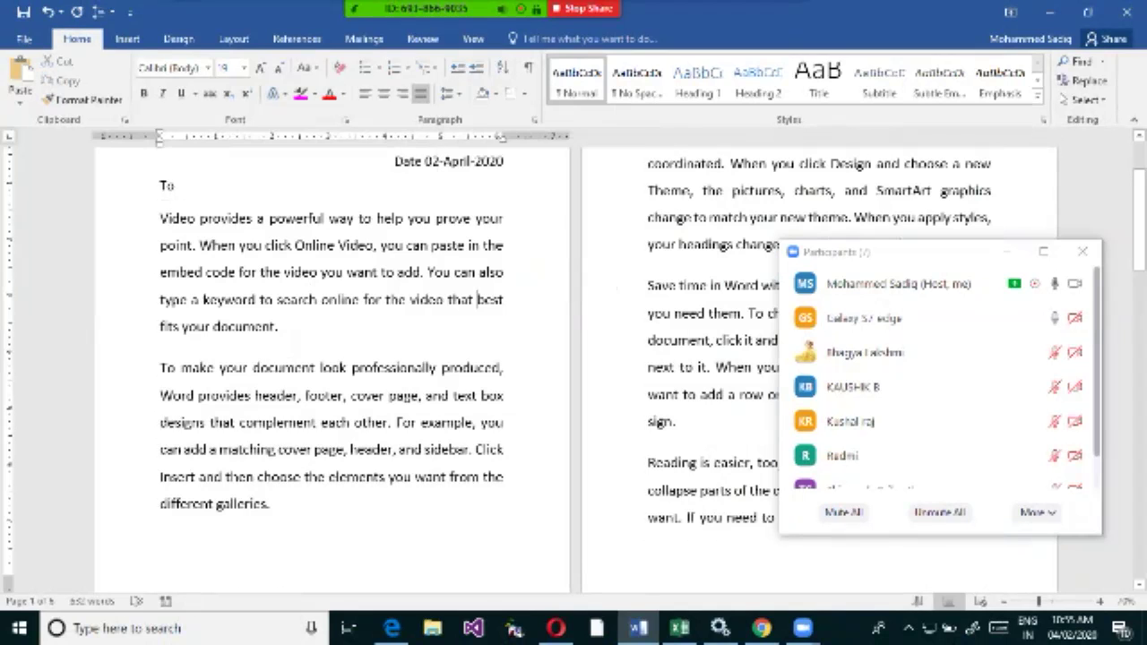
Reselect the generated paragraphs, set their line spacing to 1.15, and preview 3.0 spacing without applying it.
left_click_drag(160, 219, 851, 529)
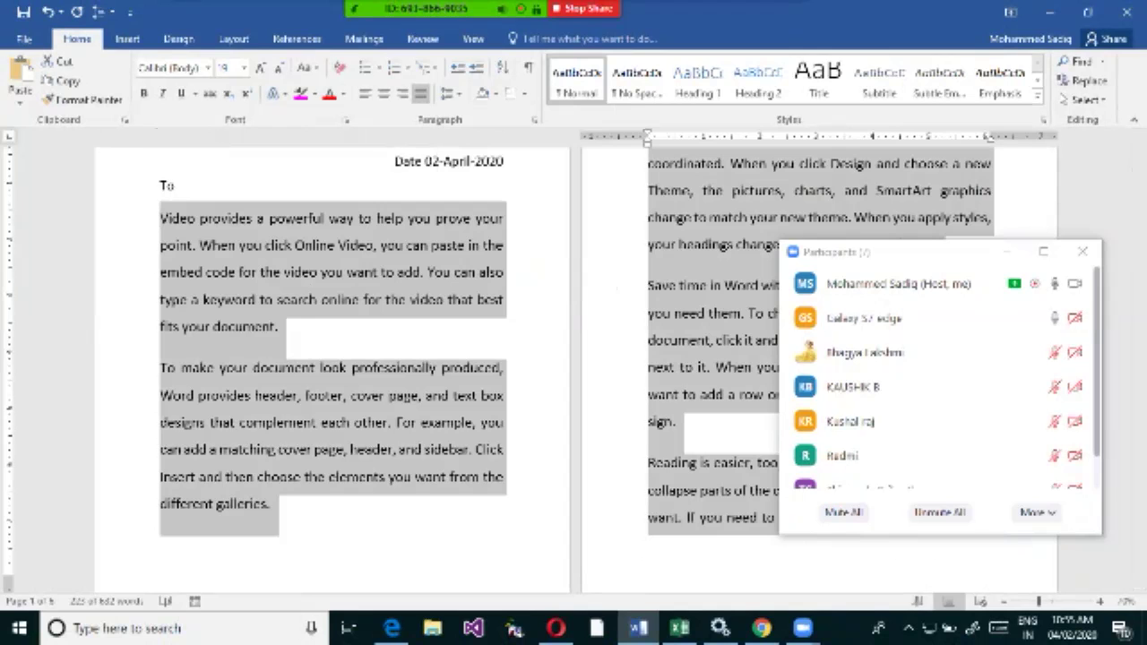
left_click(448, 93)
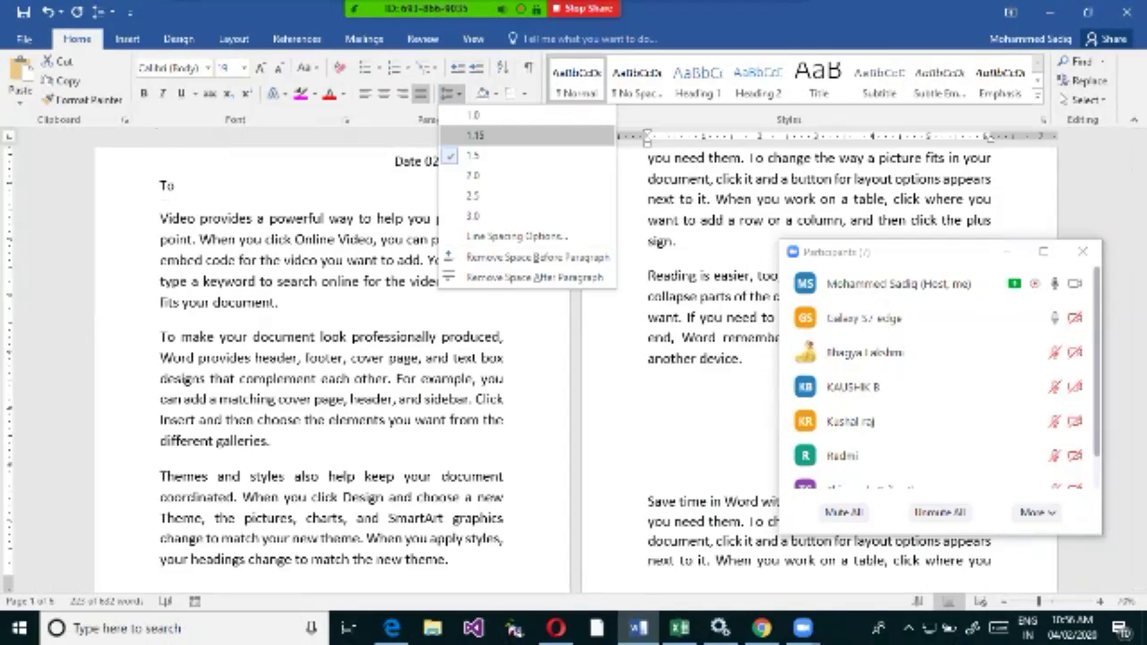
left_click(474, 135)
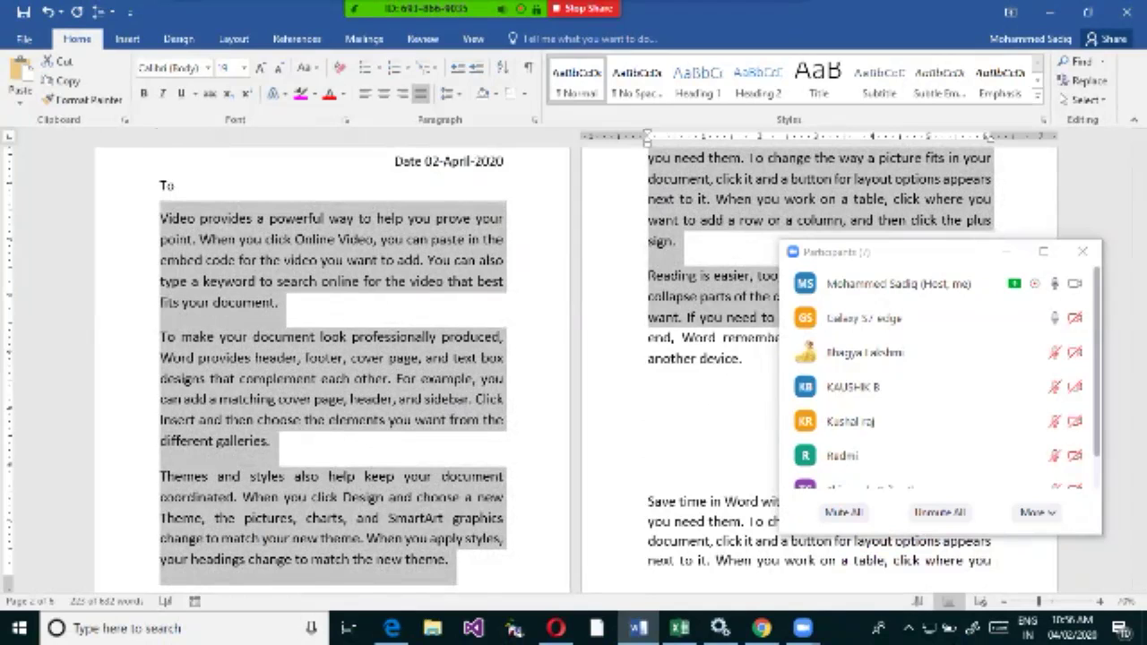
left_click(447, 93)
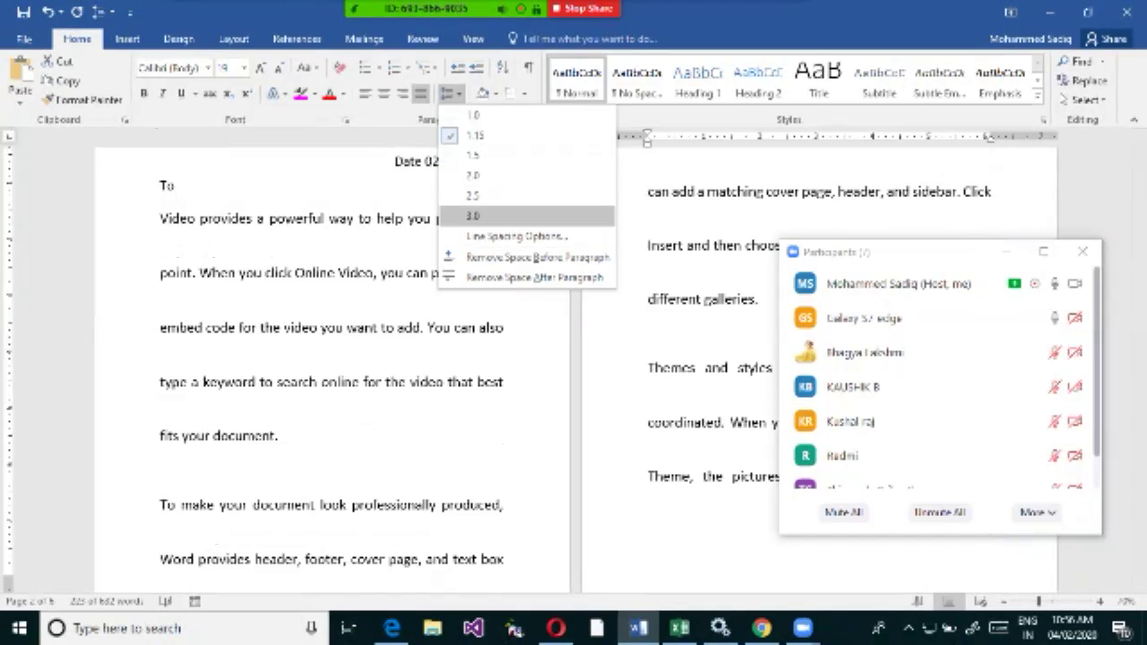
left_click(451, 93)
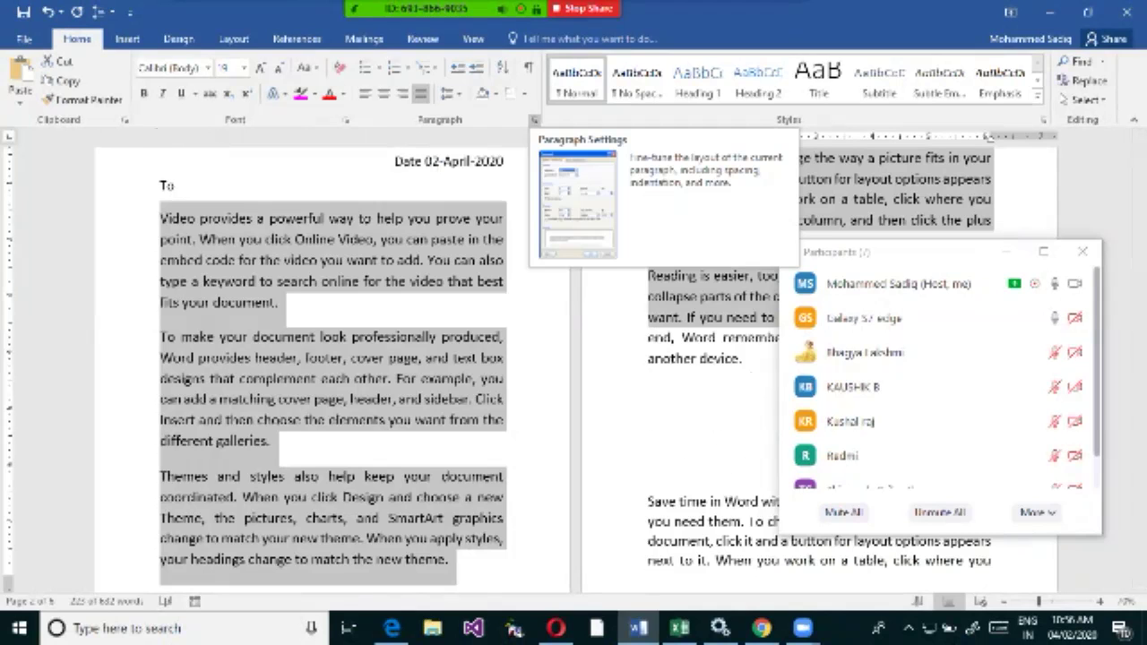
Open the Paragraph settings for the selected text and try the line spacing types At least, 1.5 lines and Single.
left_click(534, 120)
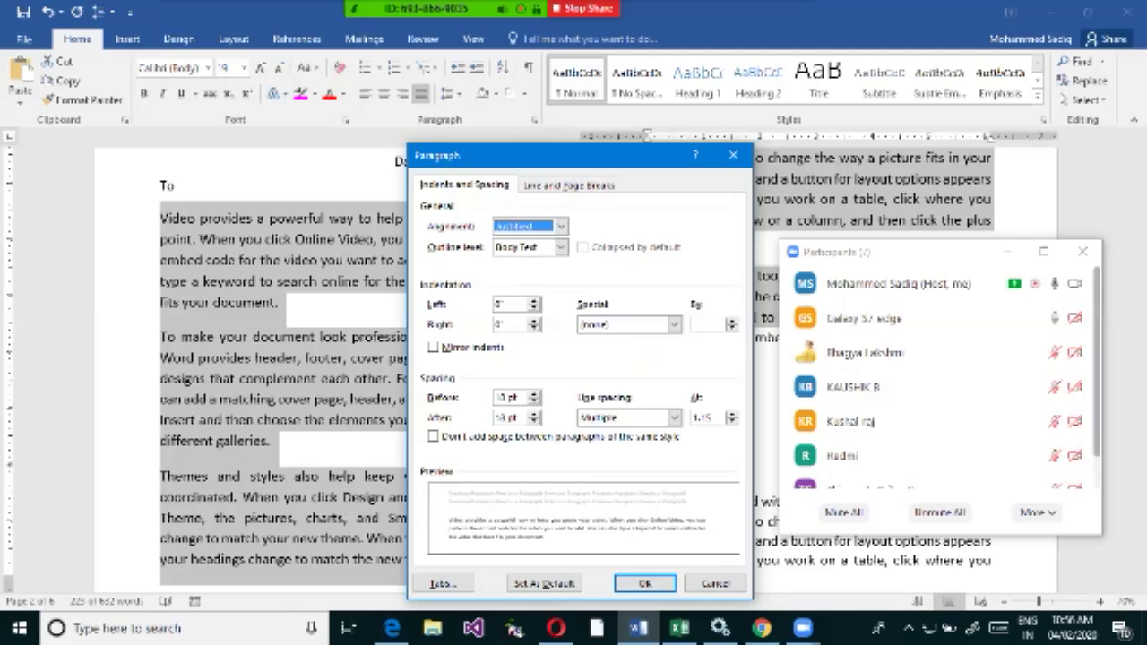
left_click_drag(501, 155, 367, 56)
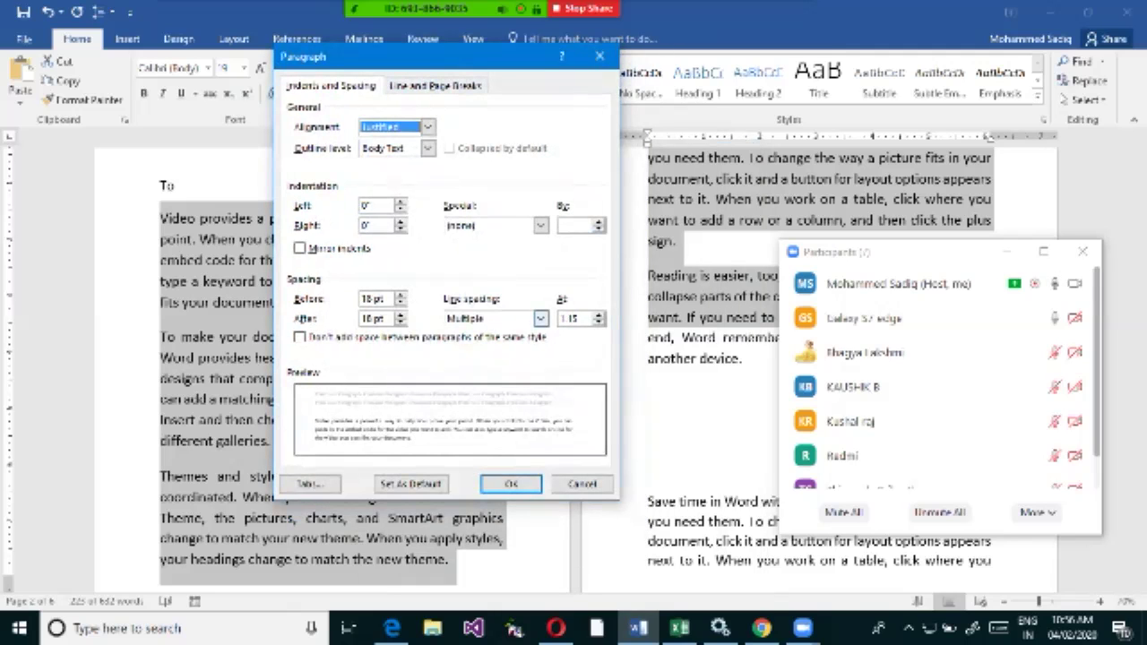
left_click(540, 318)
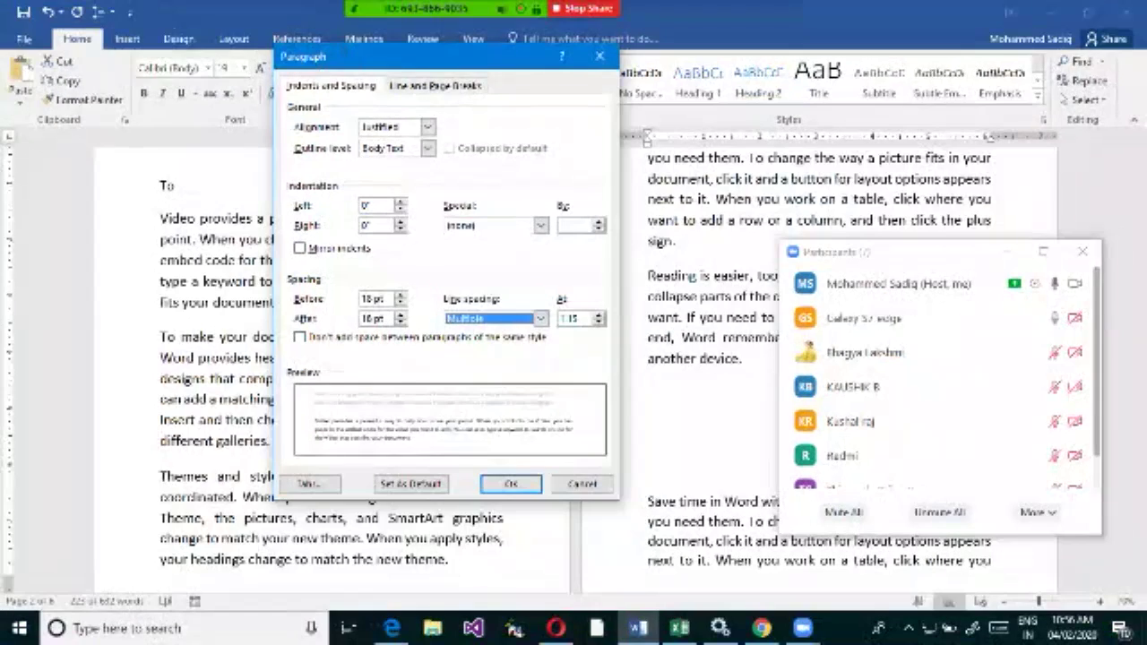
left_click(474, 366)
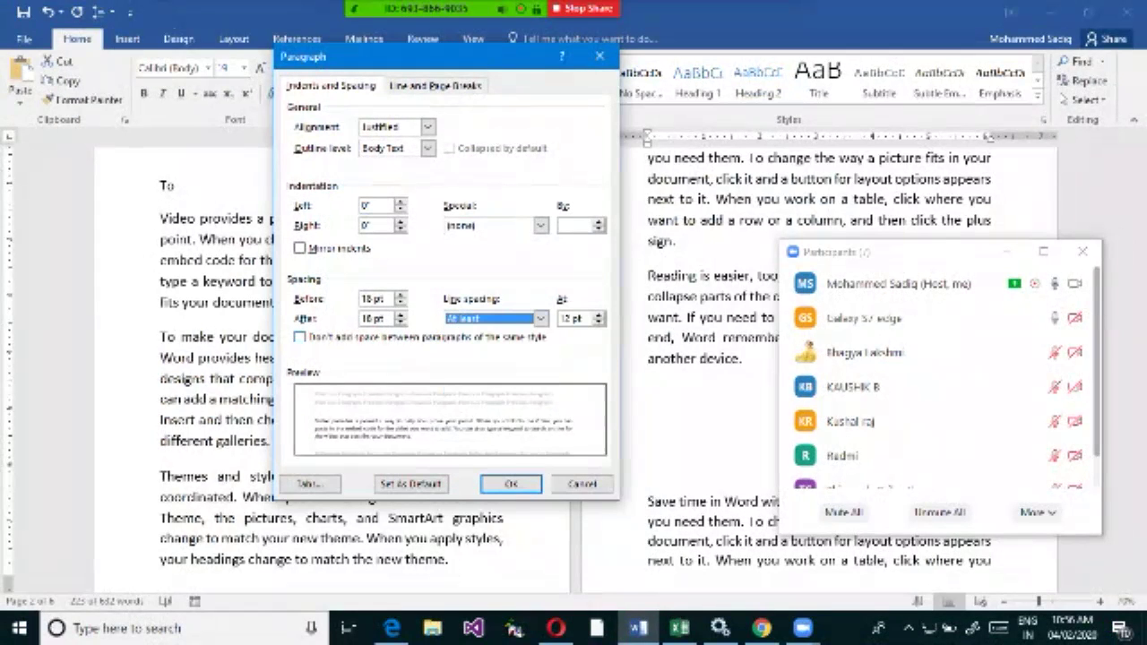
left_click(540, 318)
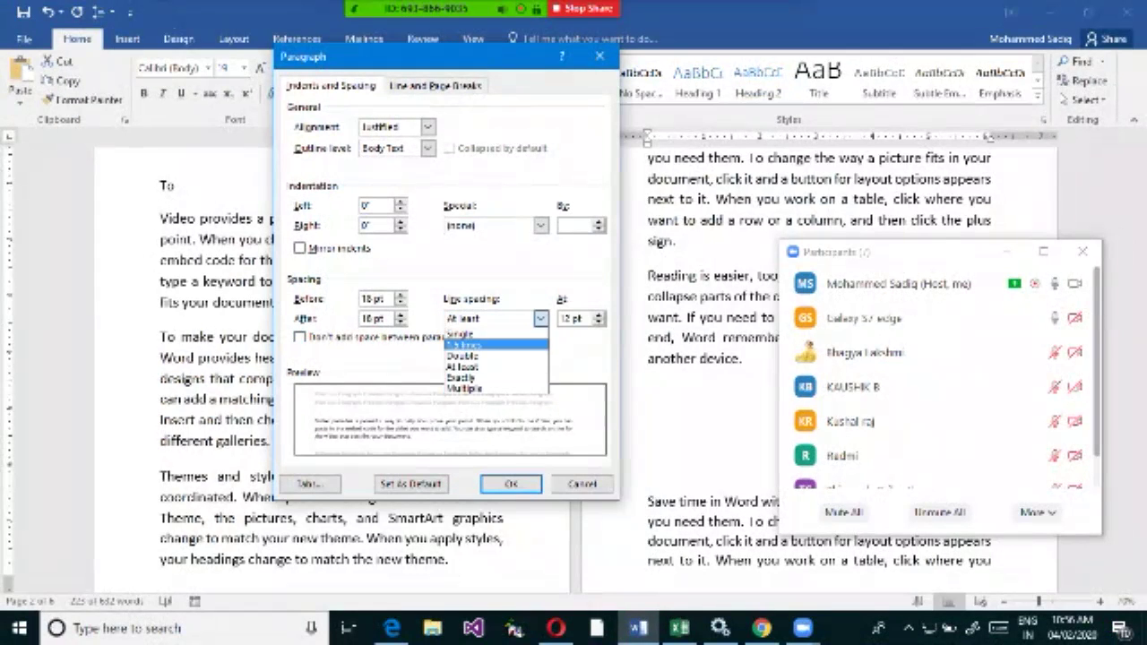
left_click(460, 344)
left_click(541, 318)
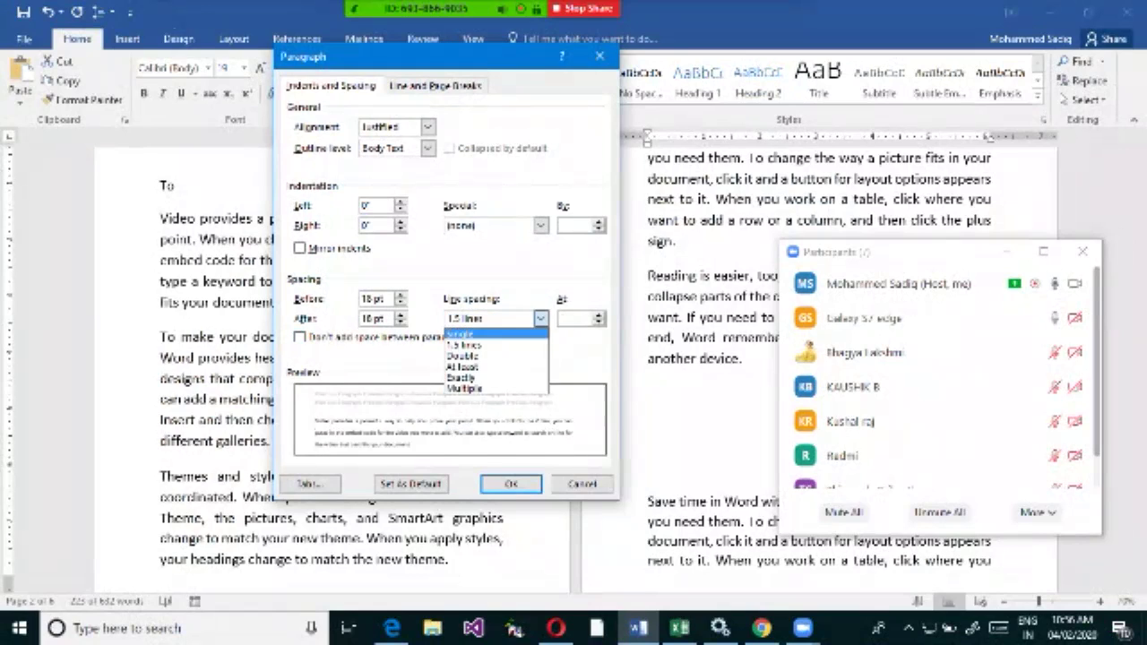
left_click(461, 332)
Set the line spacing to Multiple at 1.25 and apply it to the selected paragraphs.
left_click(597, 313)
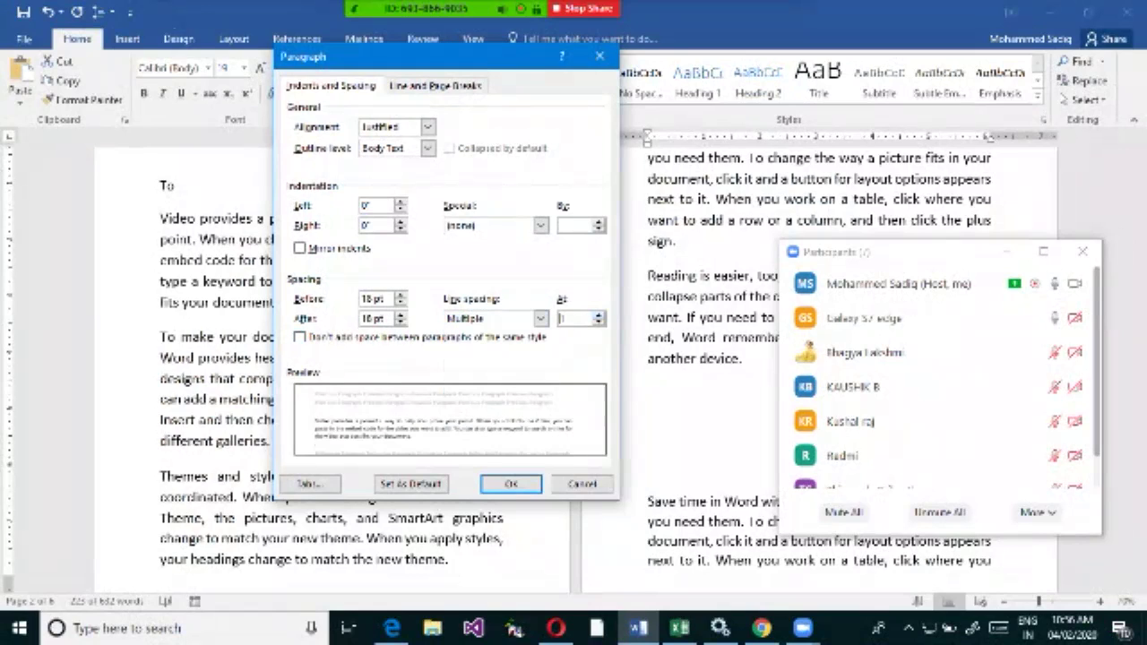
type(".5")
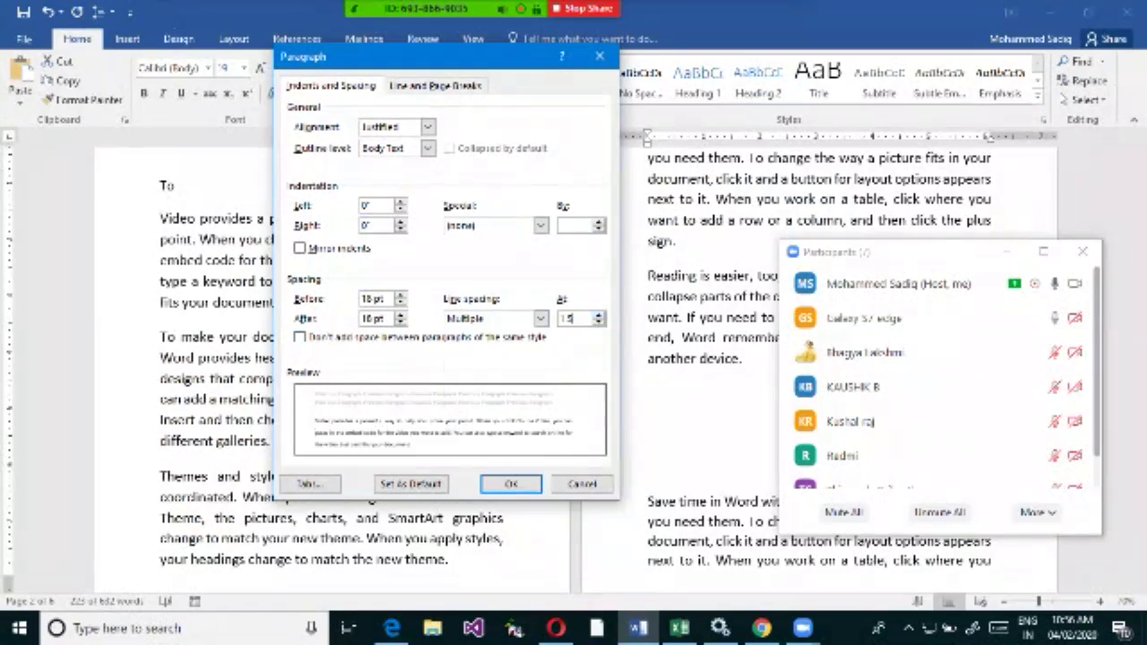
key("BackSpace")
type("25")
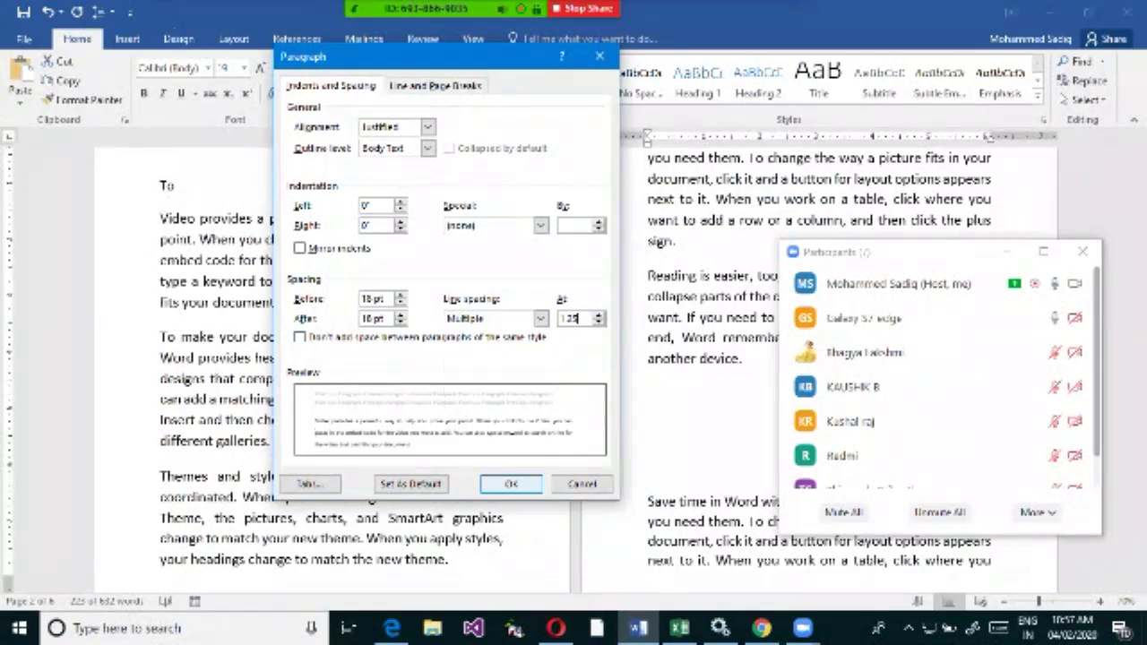
left_click(537, 483)
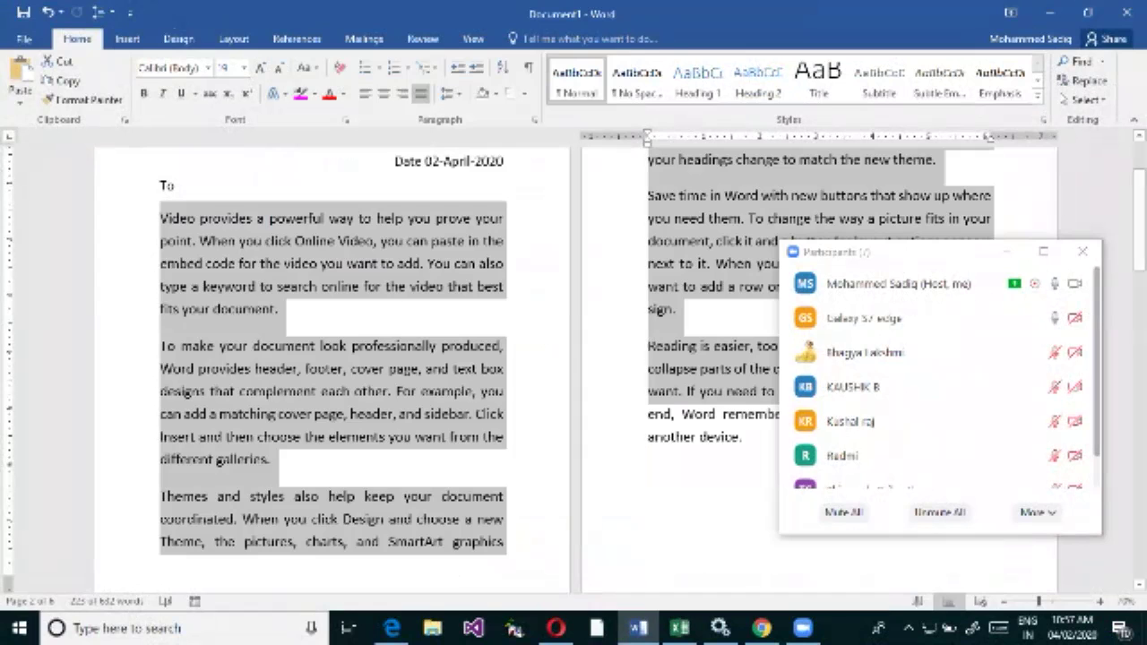
Look through the meeting's participants list and return to the document.
key("alt+Tab")
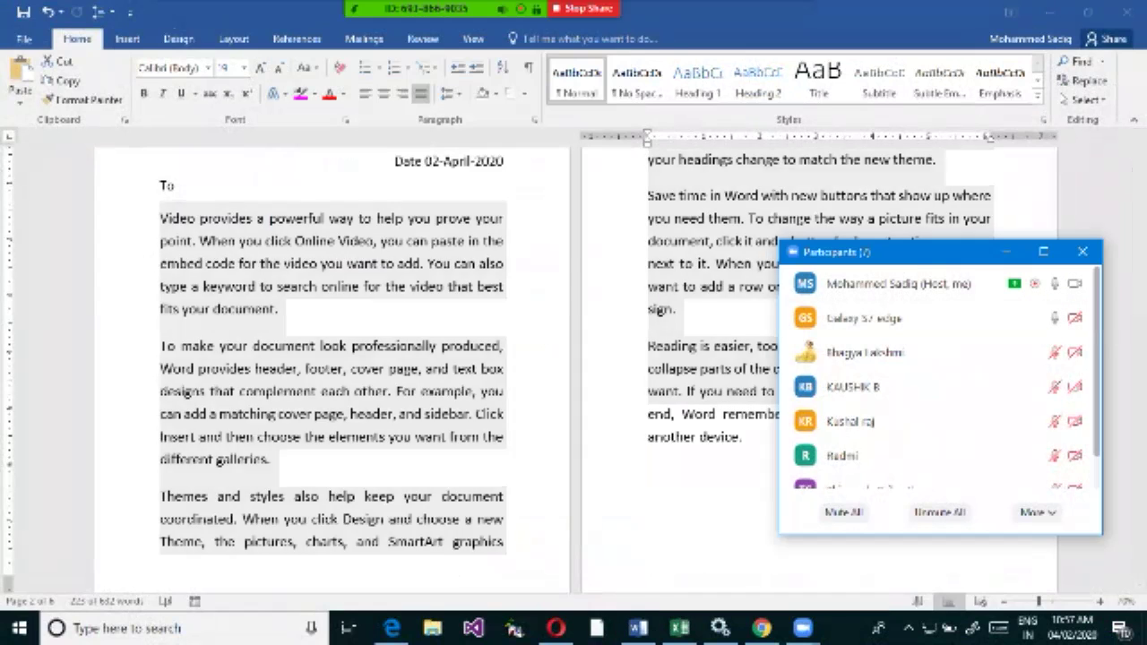
scroll(946, 377, "down", 1)
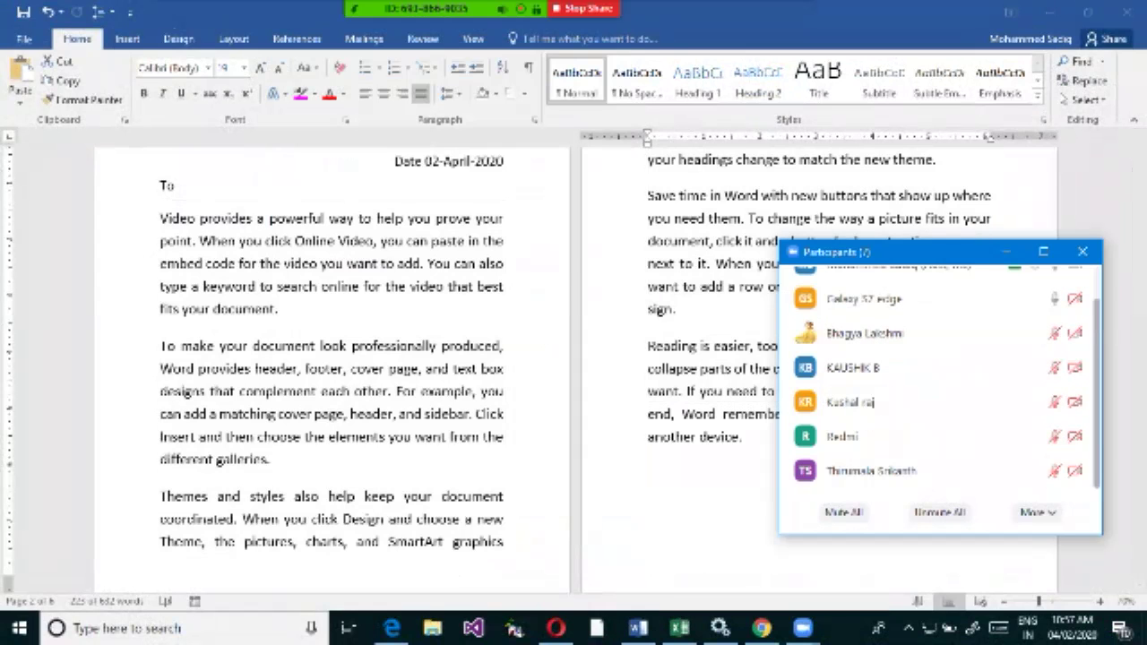
scroll(946, 377, "up", 1)
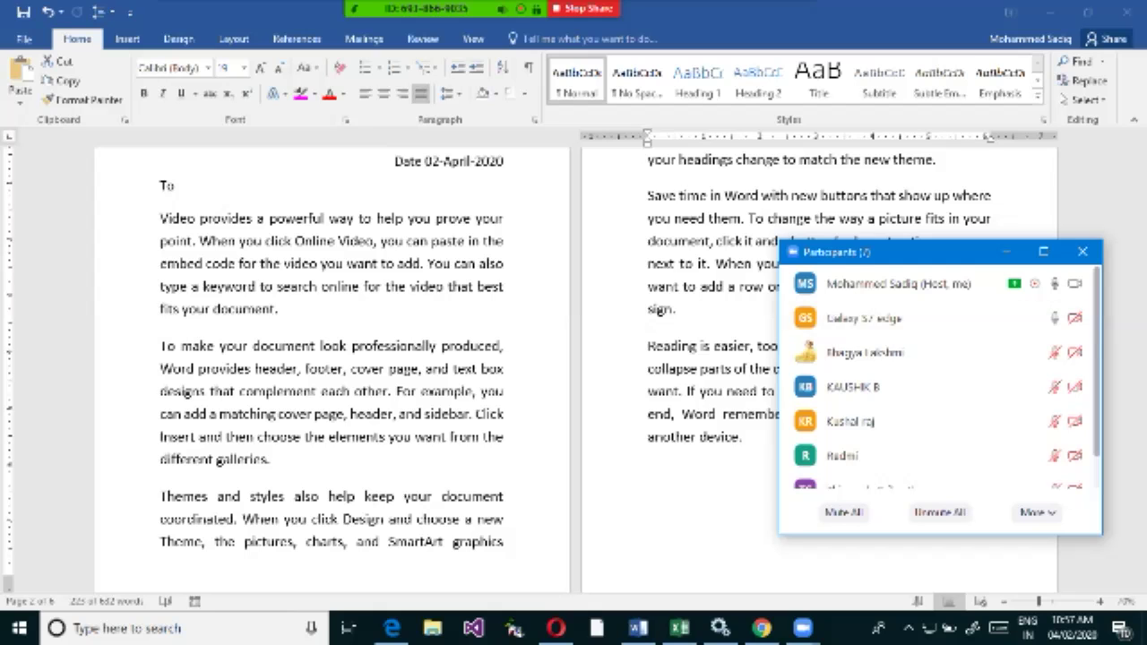
key("alt+Tab")
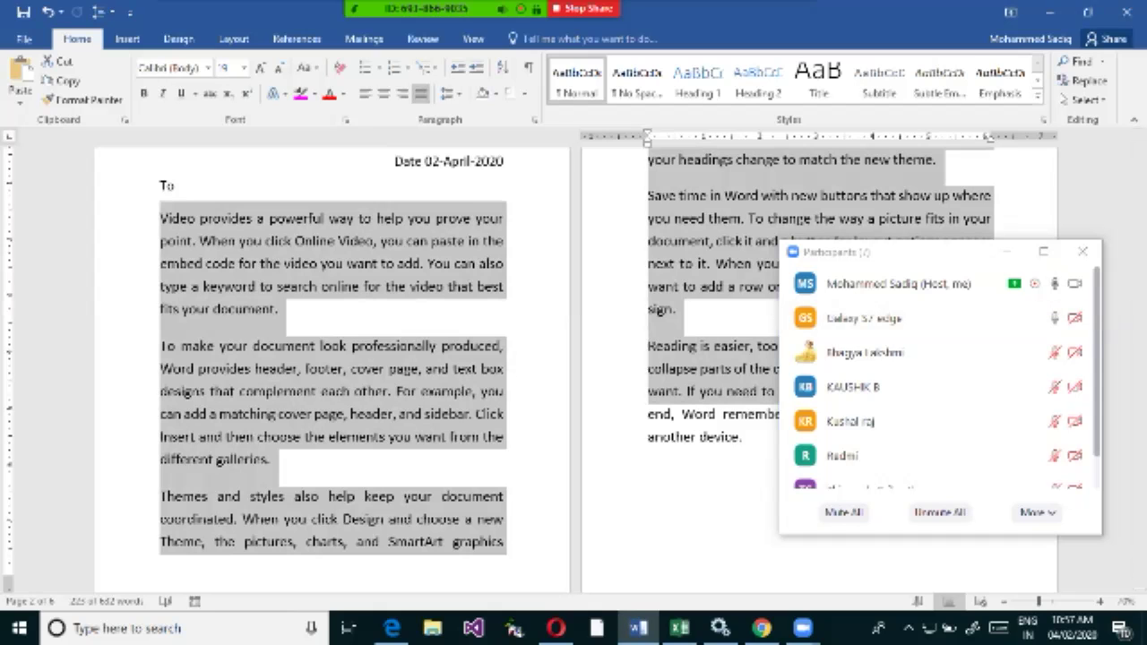
Move the participants window aside and reselect the generated paragraphs from "Video provides" through "another device.".
left_click_drag(907, 255, 985, 306)
key("alt+Tab")
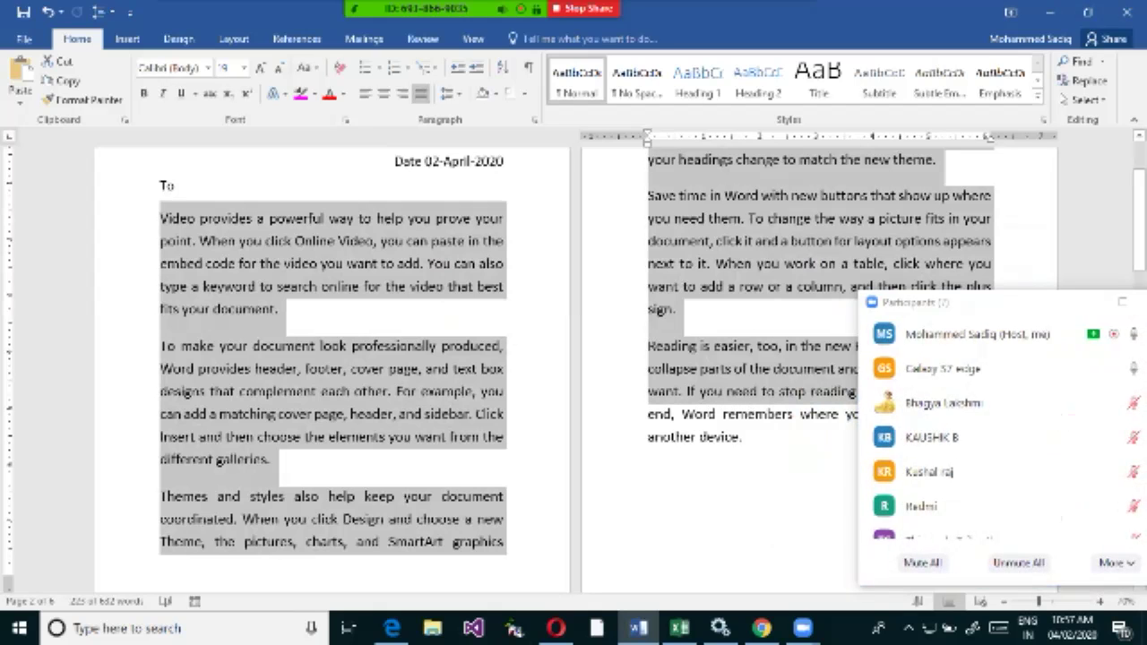
left_click_drag(743, 437, 160, 218)
scroll(574, 367, "up", 2)
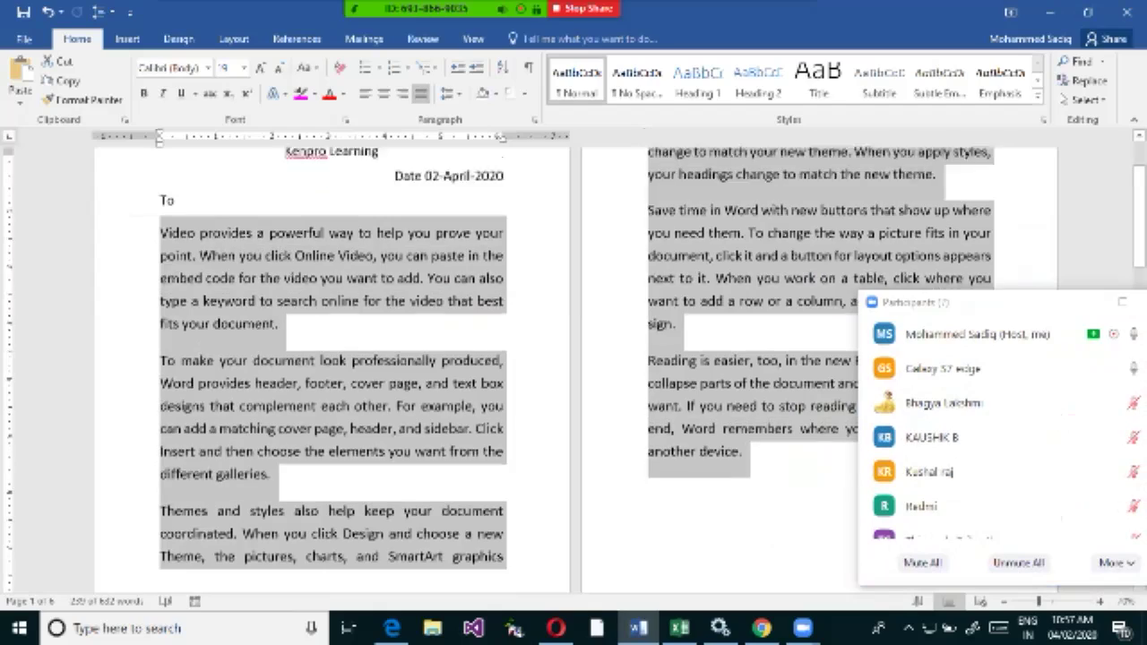
scroll(573, 367, "down", 7)
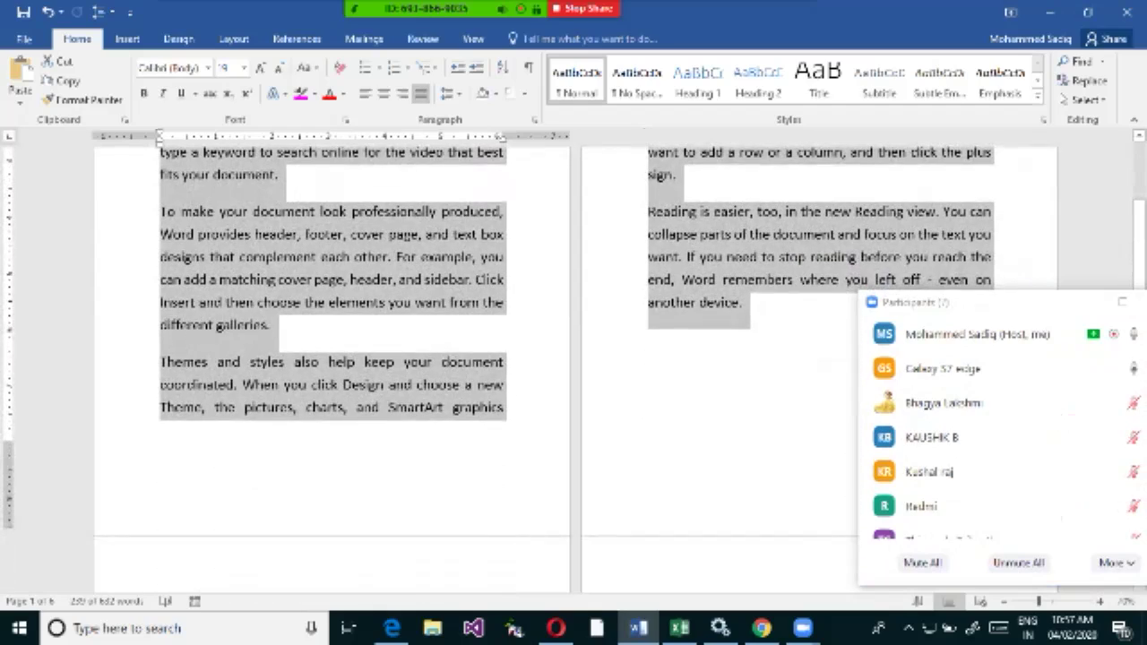
mouse_move(1075, 438)
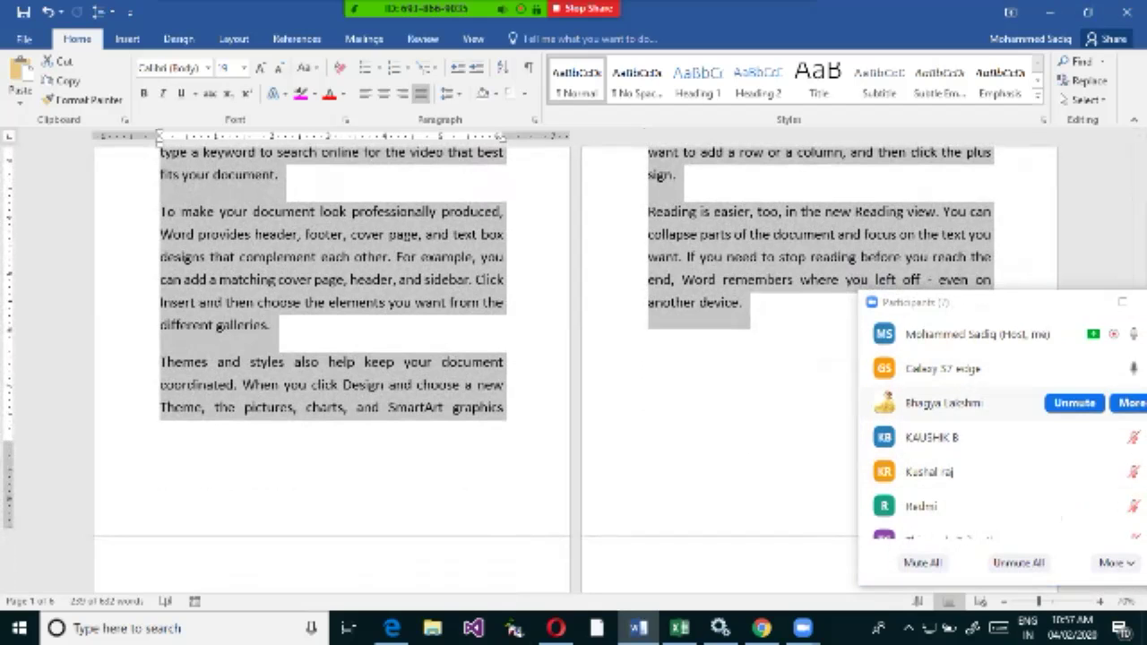
scroll(573, 358, "up", 3)
scroll(573, 358, "up", 3)
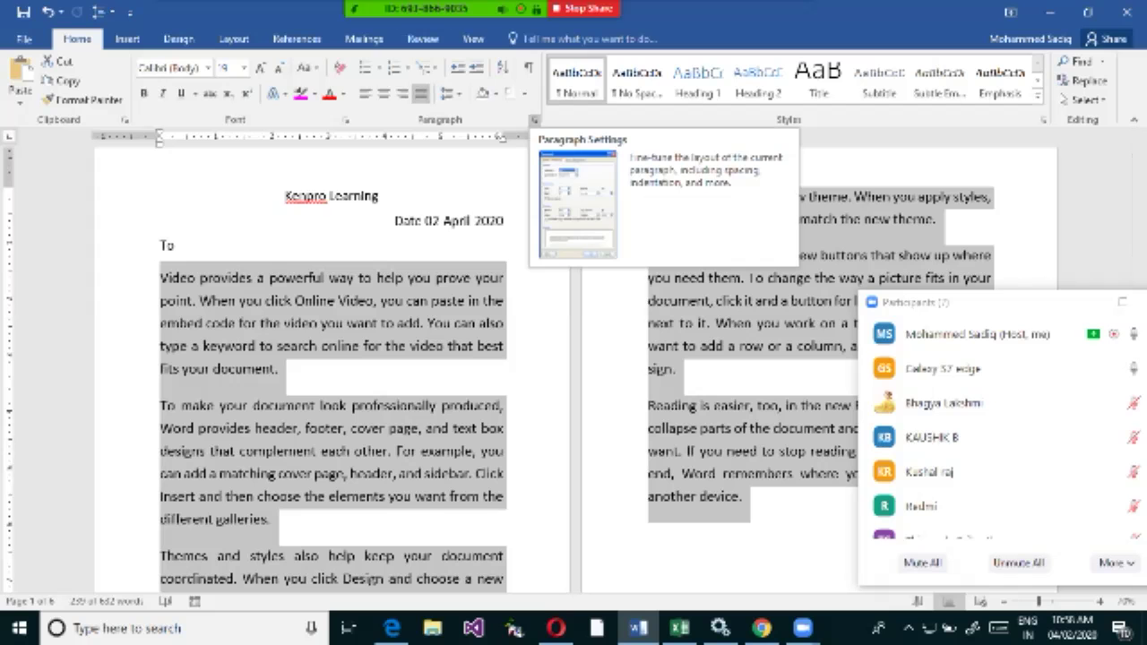
Review the Paragraph settings of the selected paragraphs and close them without changing anything.
left_click(534, 120)
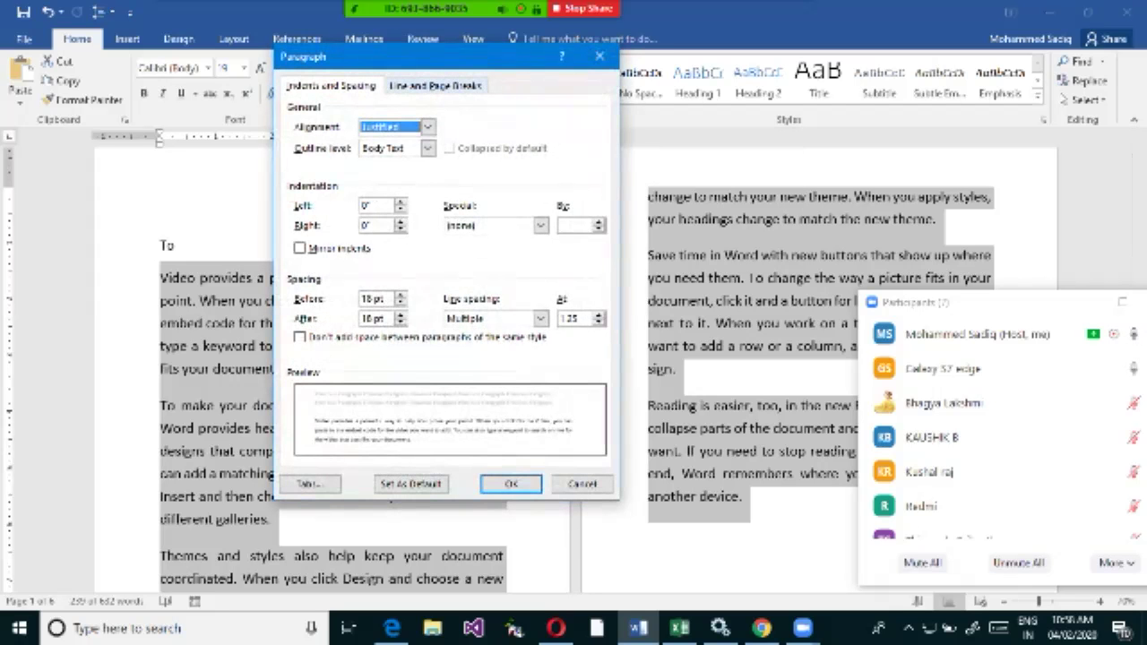
left_click_drag(454, 63, 727, 119)
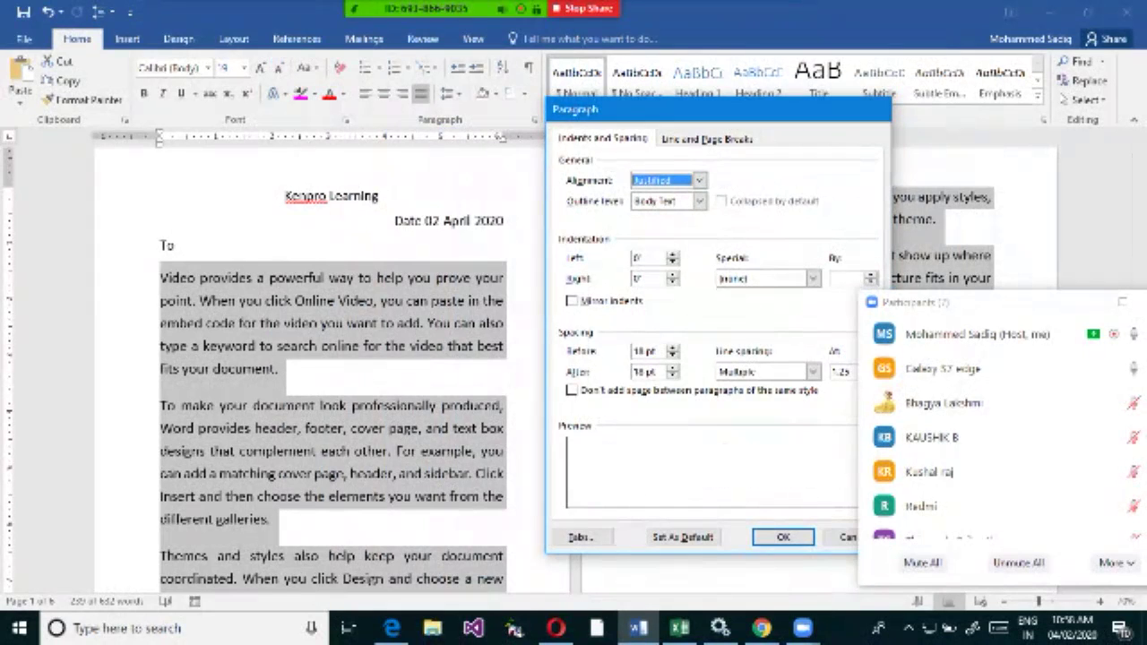
key("Escape")
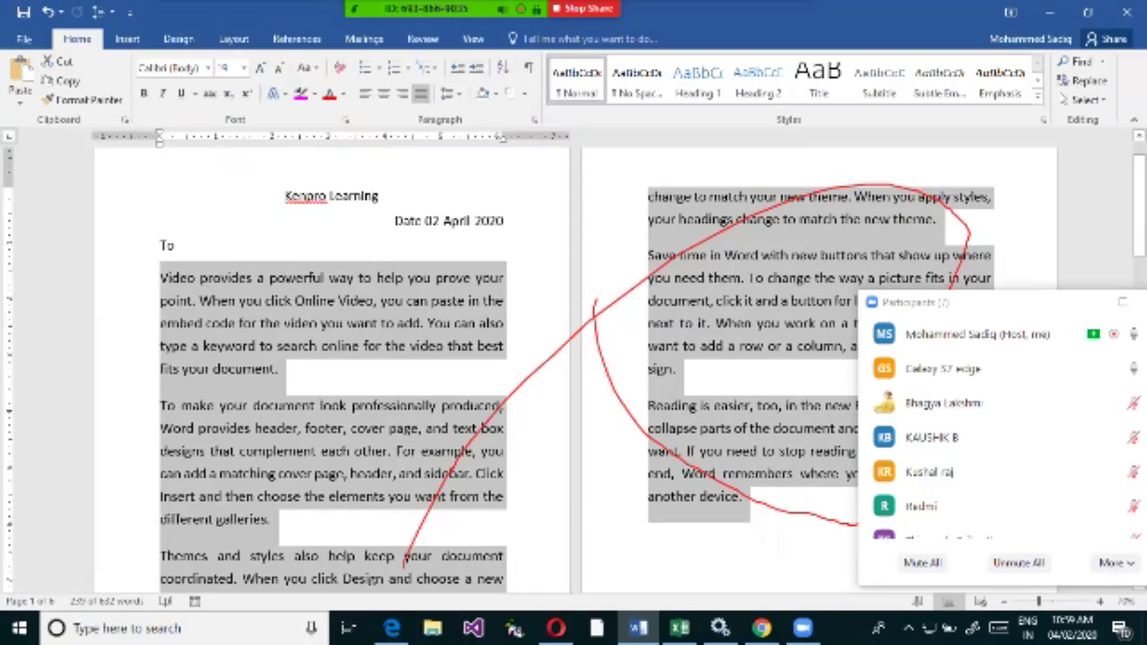
Clear the red freehand drawings from the shared screen and close the meeting's annotation tools.
mouse_move(560, 22)
left_click(629, 23)
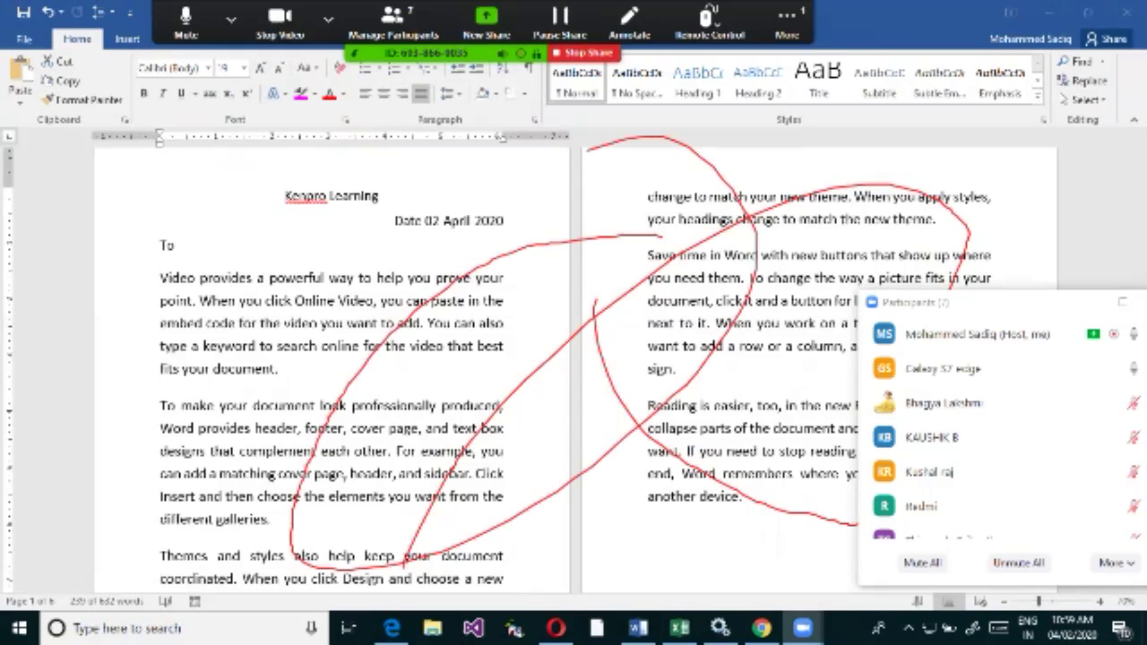
left_click(629, 23)
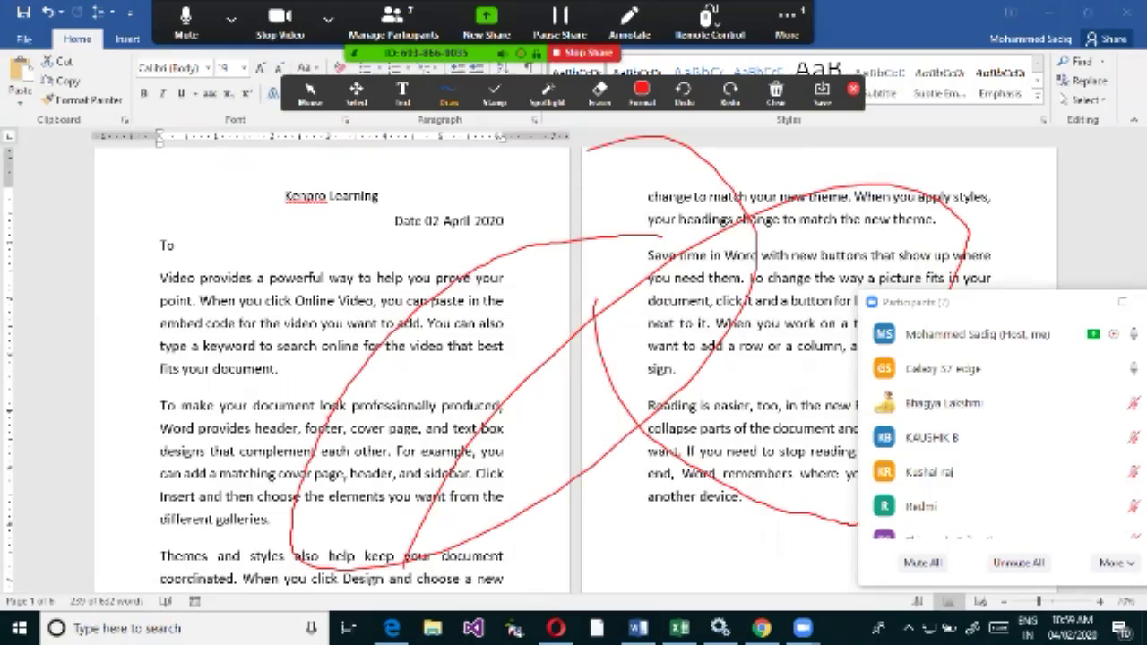
left_click(448, 88)
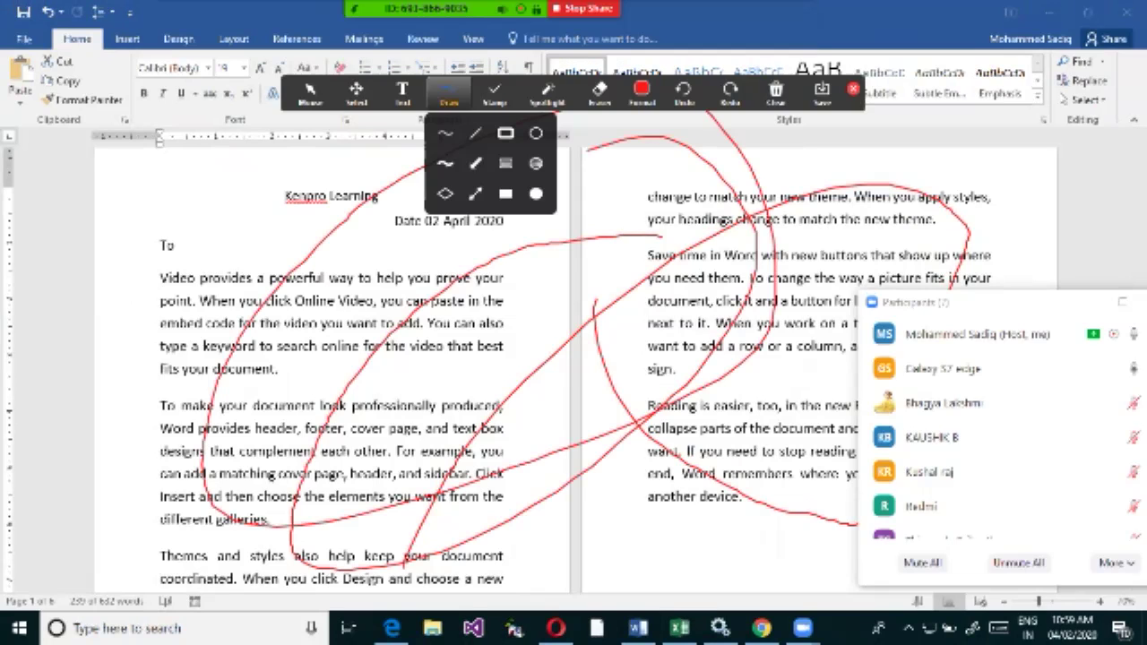
left_click(402, 88)
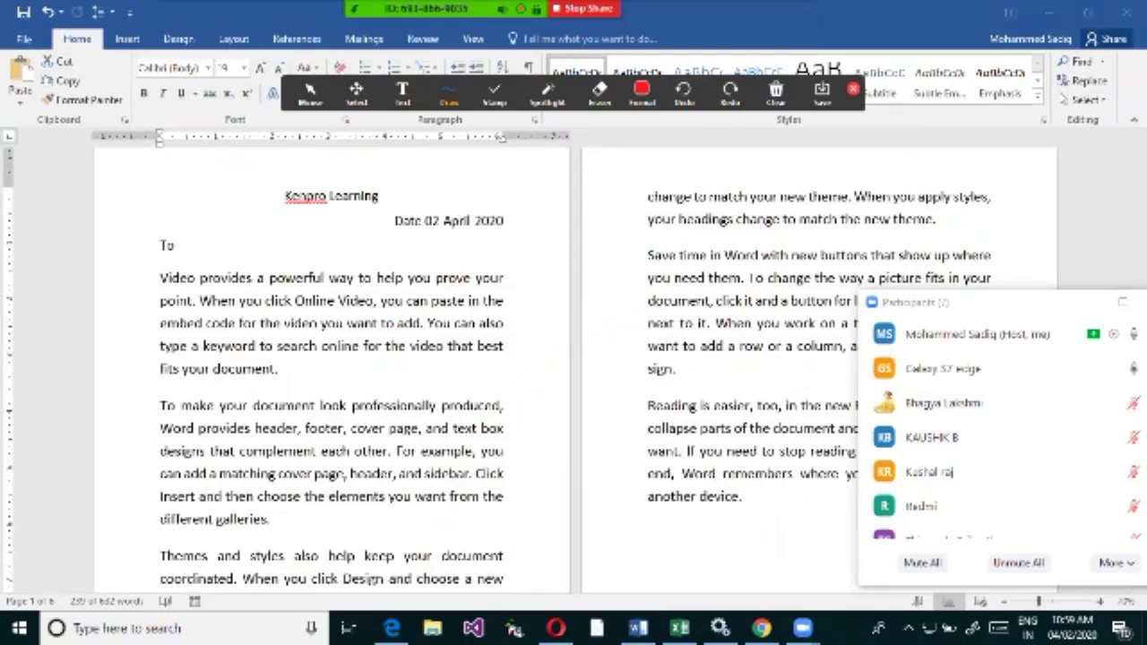
left_click(852, 89)
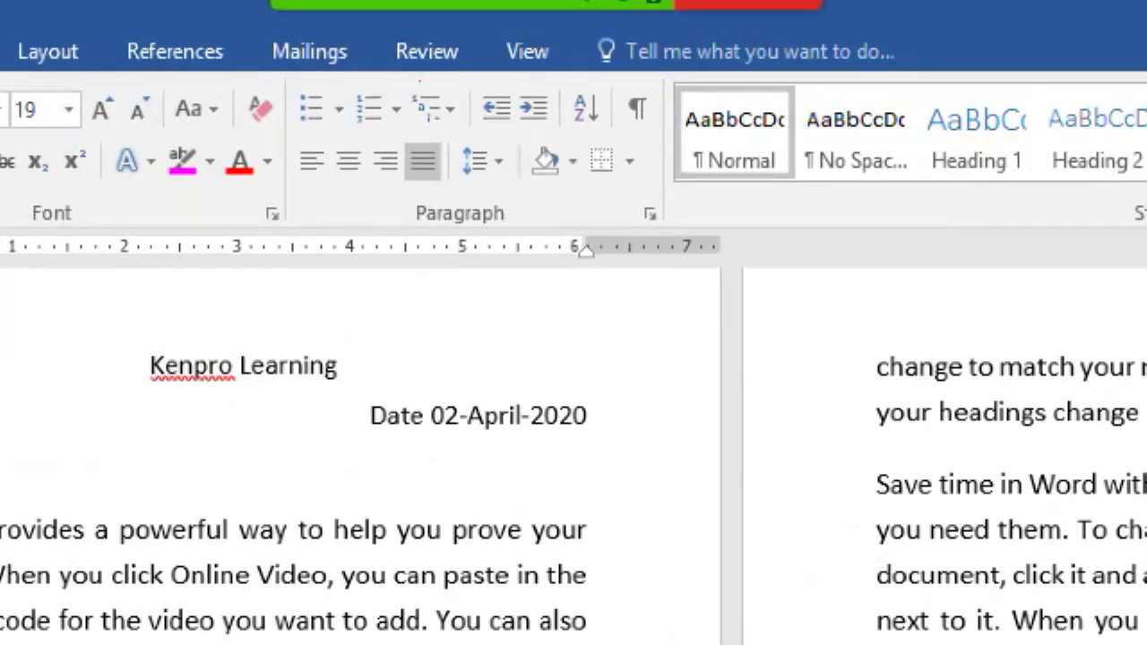
Mark the Paragraph group, the Home tab and the Paragraph settings launcher with temporary red boxes on the magnified screen.
mouse_move(284, 76)
left_mouse_down()
mouse_move(648, 251)
mouse_move(711, 251)
mouse_move(676, 236)
left_mouse_up()
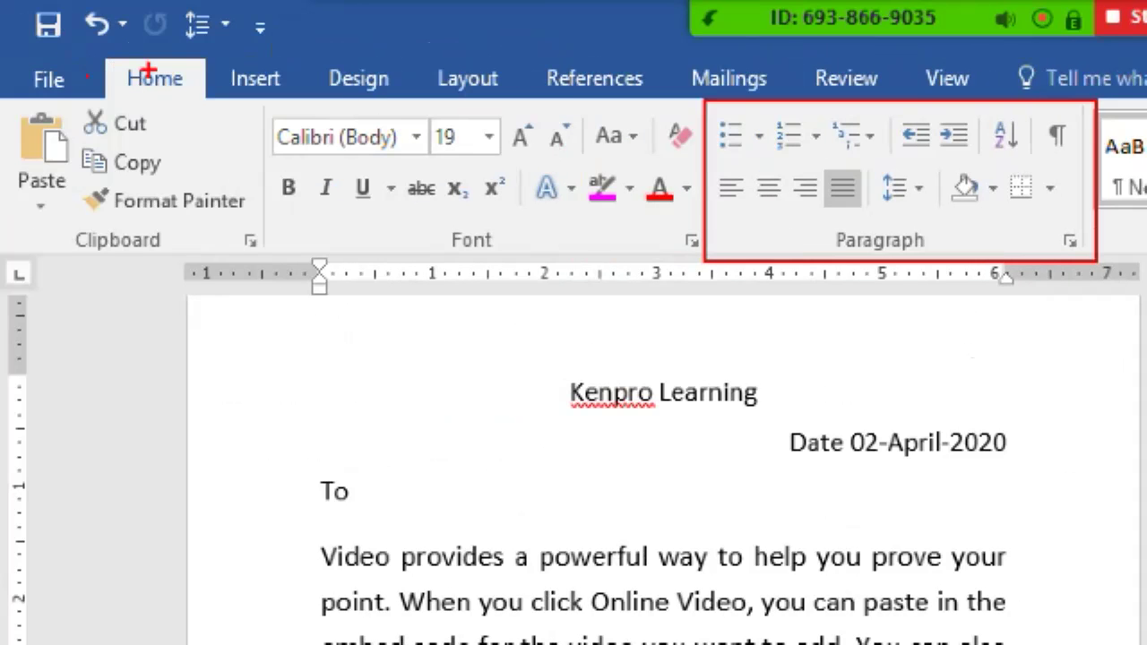
left_click_drag(110, 58, 206, 101)
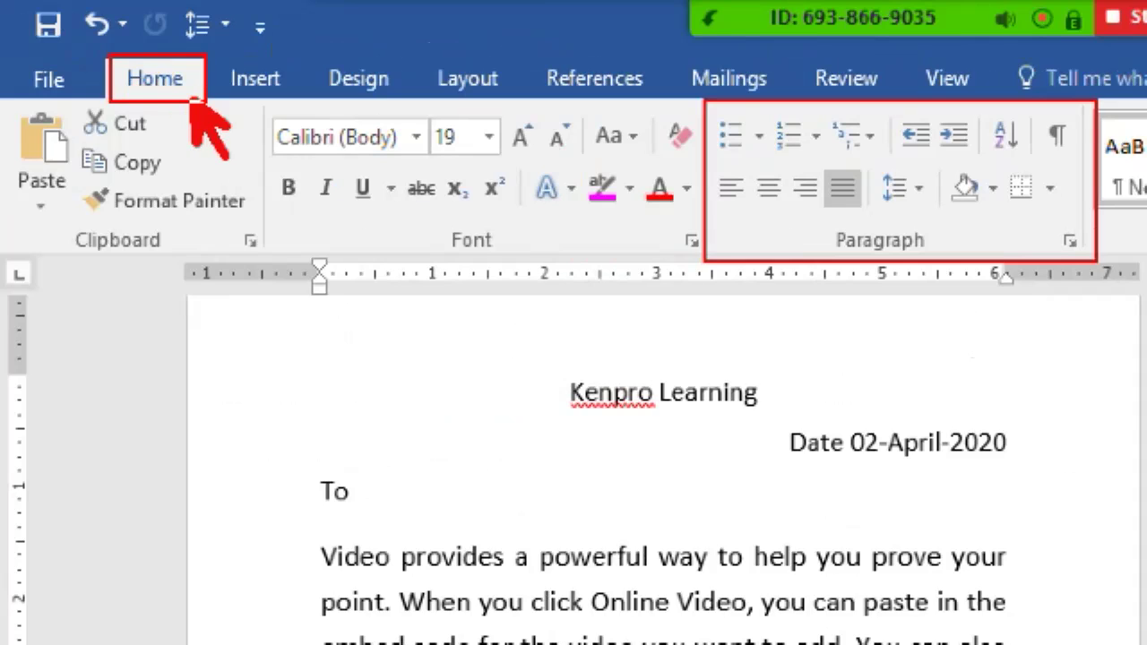
mouse_move(705, 91)
left_mouse_down()
mouse_move(778, 237)
mouse_move(1116, 263)
left_mouse_up()
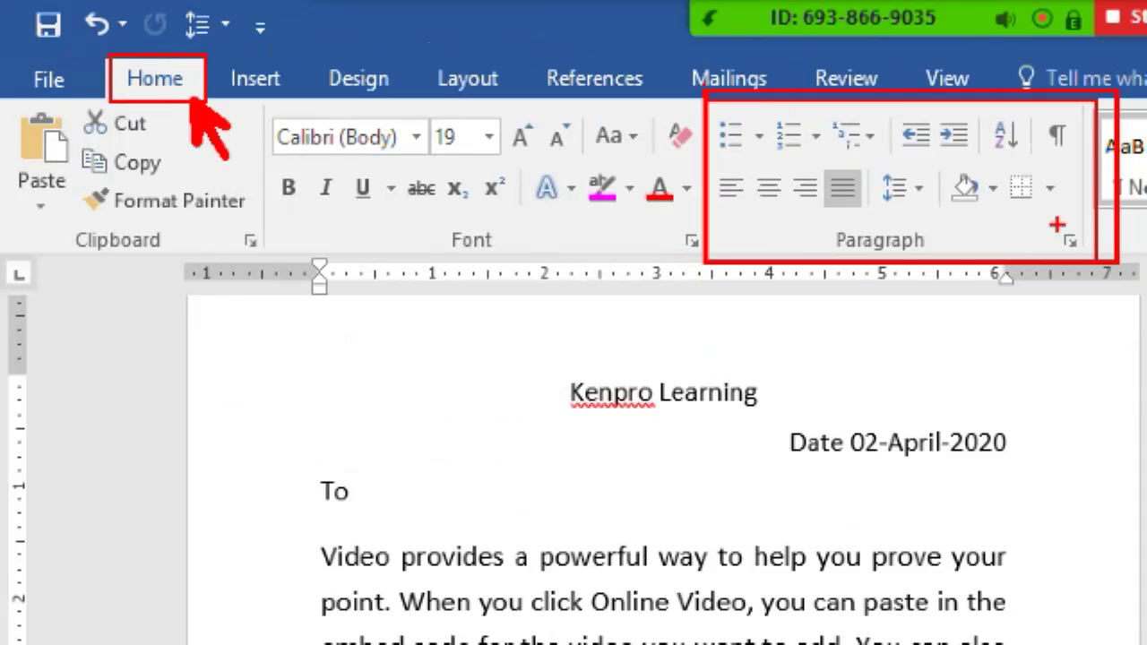
left_click_drag(1055, 226, 1091, 256)
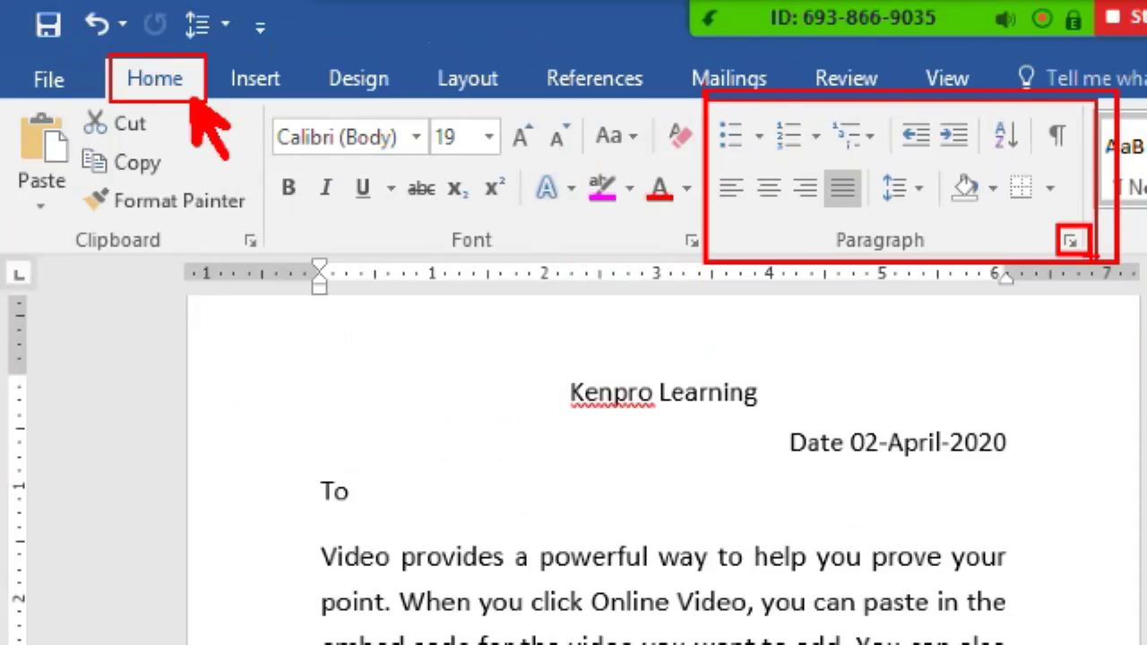
left_click_drag(1078, 261, 1080, 336)
key("Escape")
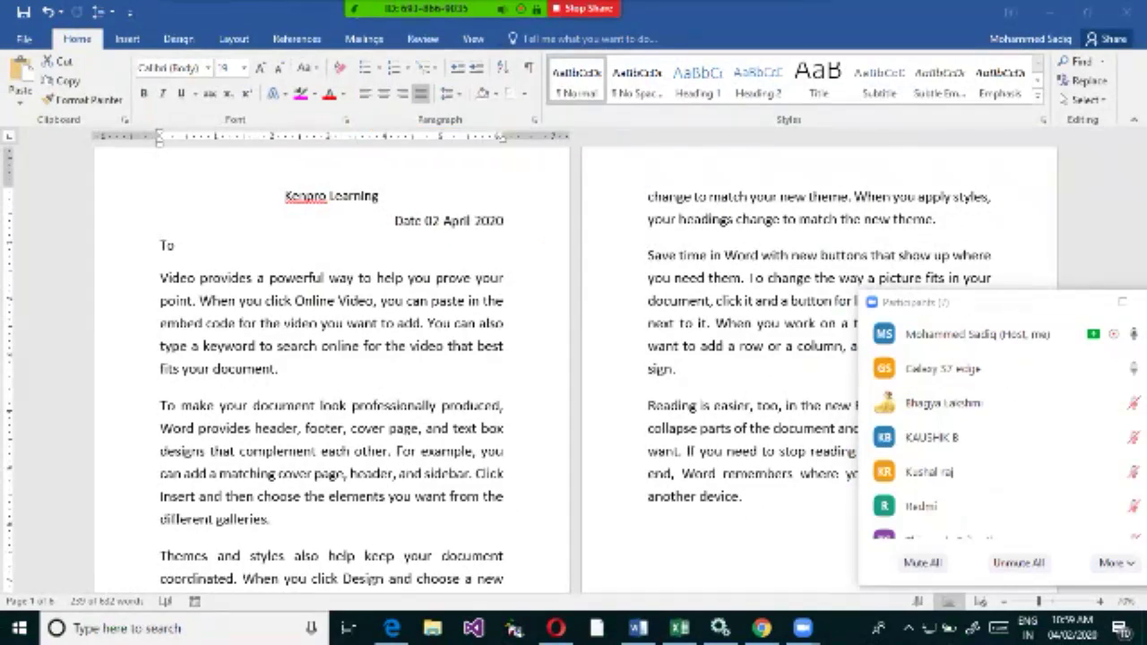
Reopen the Paragraph settings for the selected paragraphs, accept them as they are, and deselect the text to review the pages.
left_click(534, 119)
left_click(534, 119)
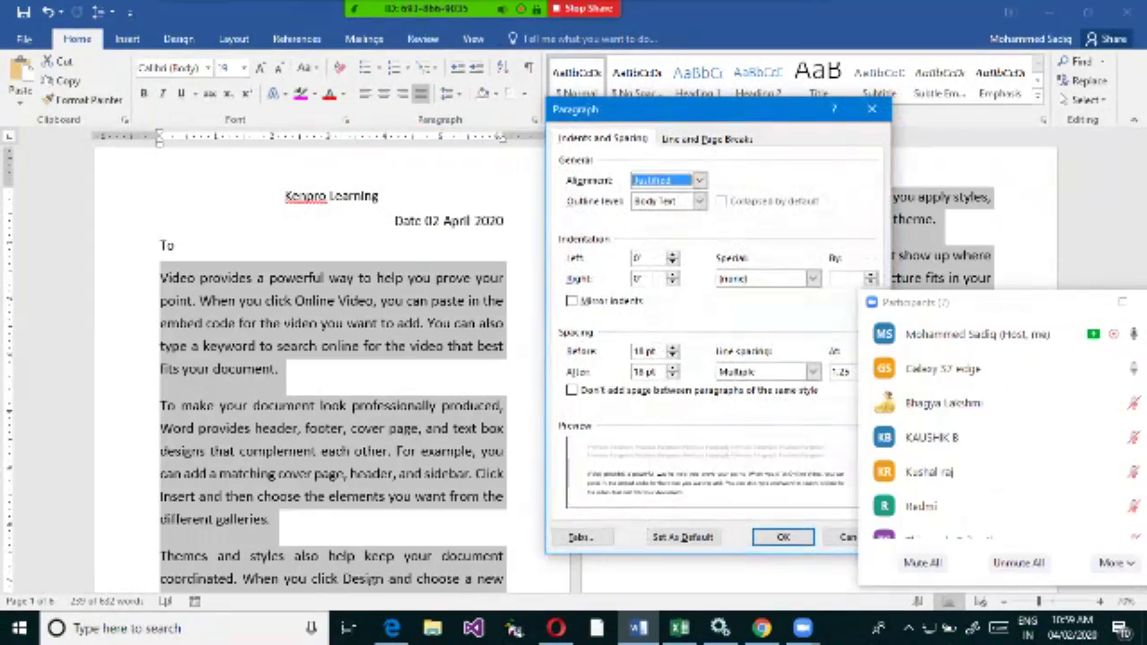
left_click_drag(627, 109, 410, 136)
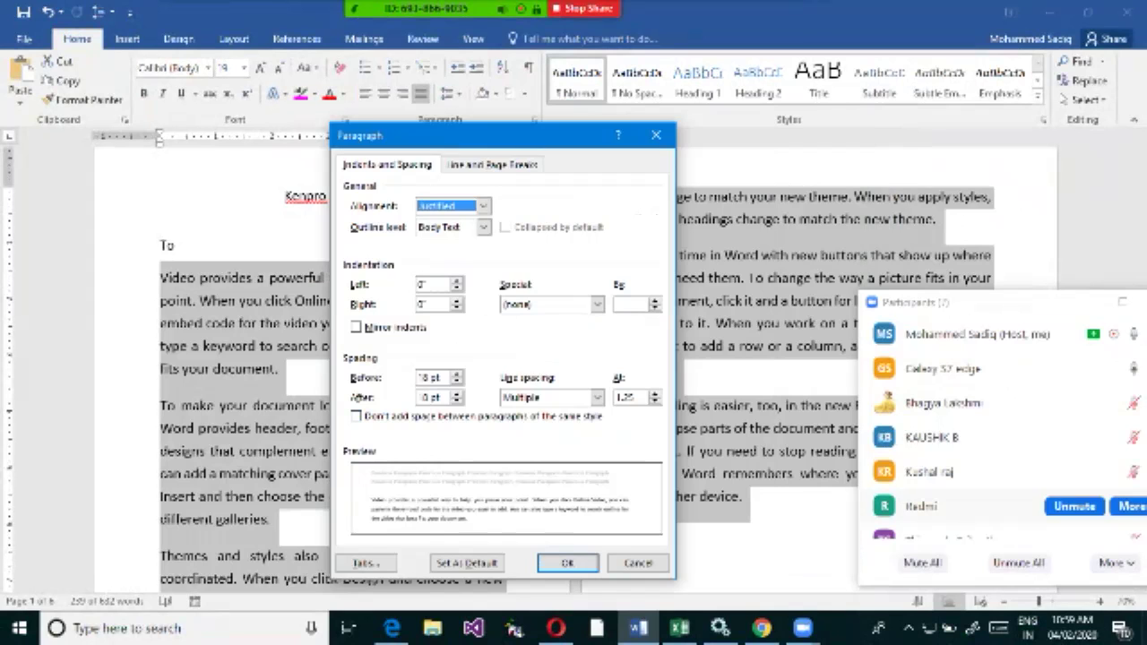
key("Return")
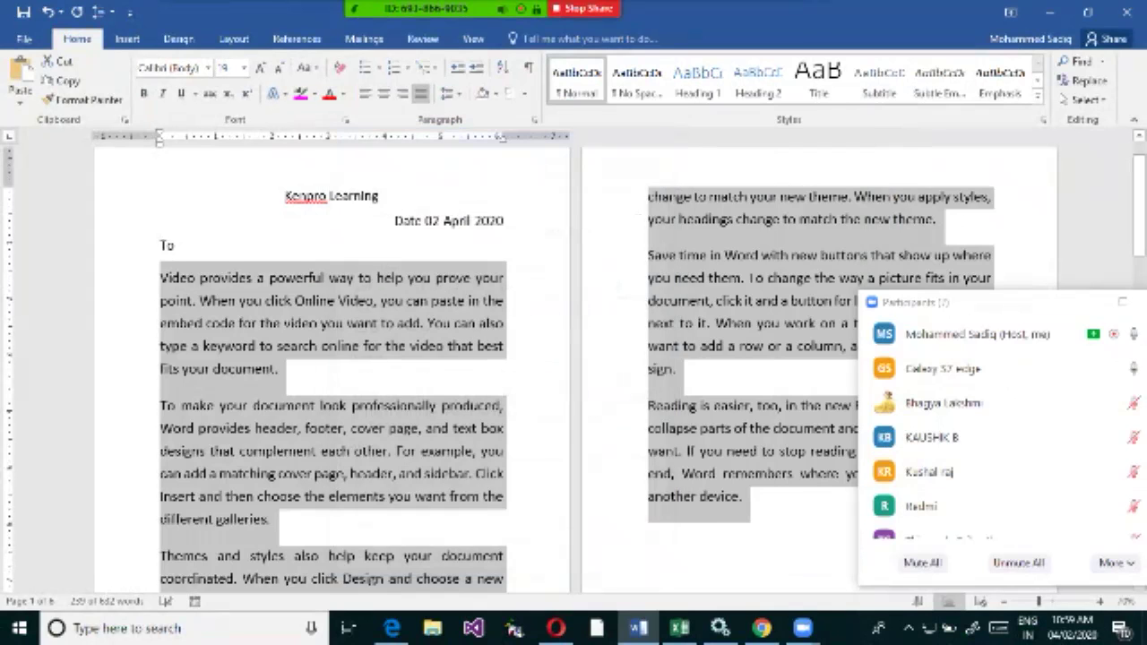
left_click(358, 344)
scroll(358, 345, "down", 3)
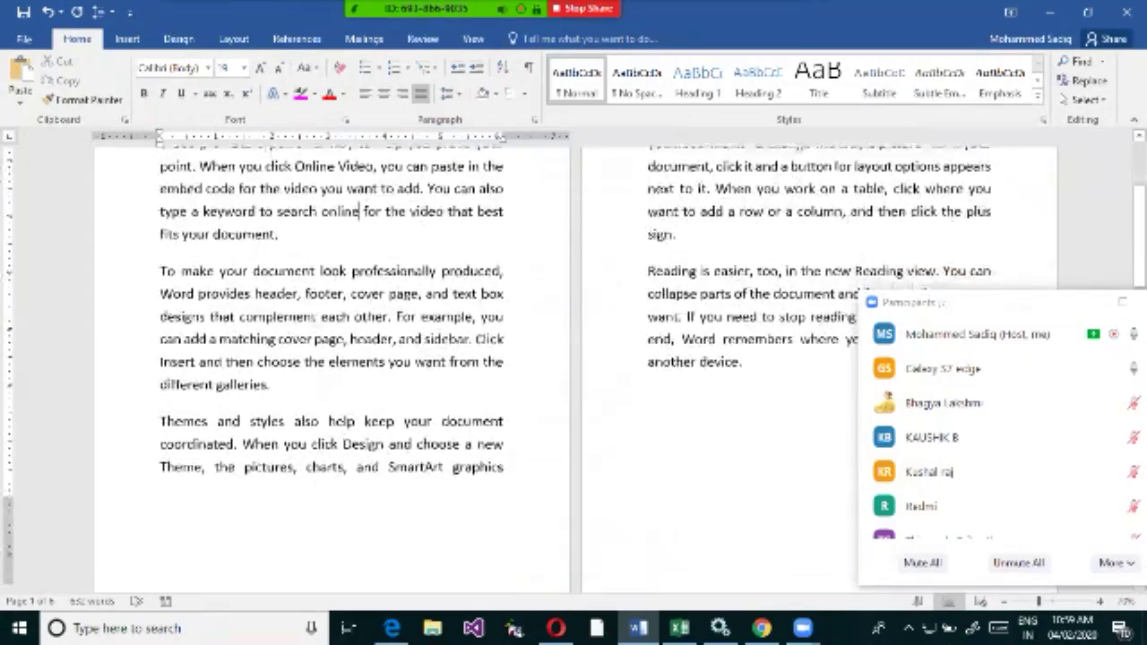
scroll(573, 367, "up", 4)
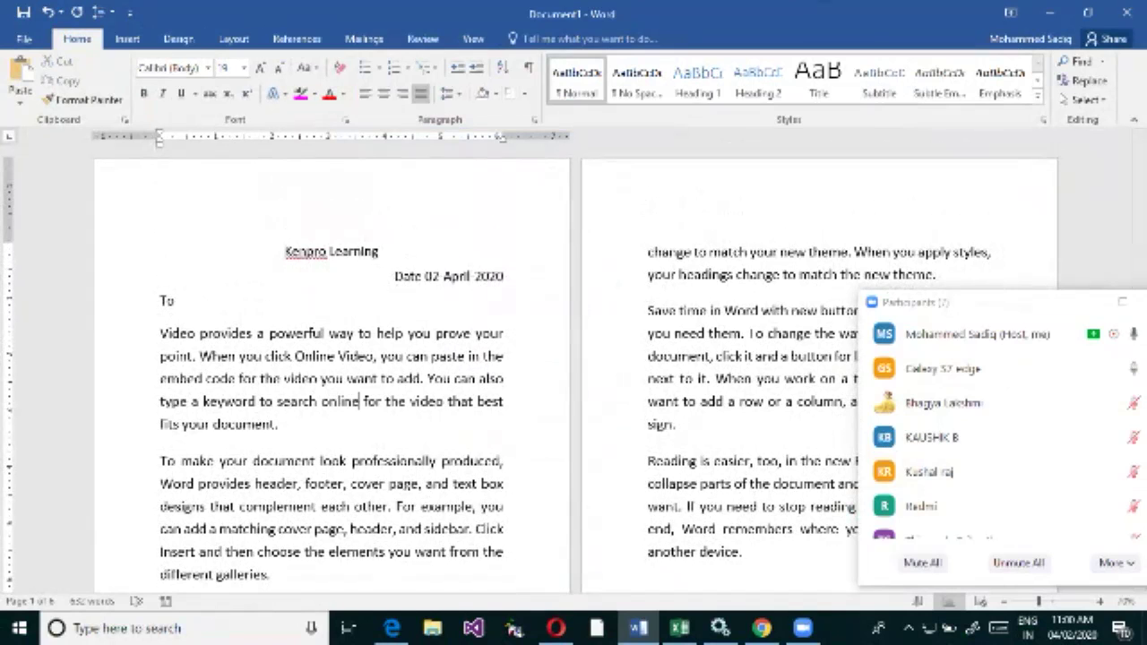
Fill the empty main bullet at the end of the topic list with "Indentation".
scroll(573, 359, "down", 4)
scroll(573, 358, "down", 5)
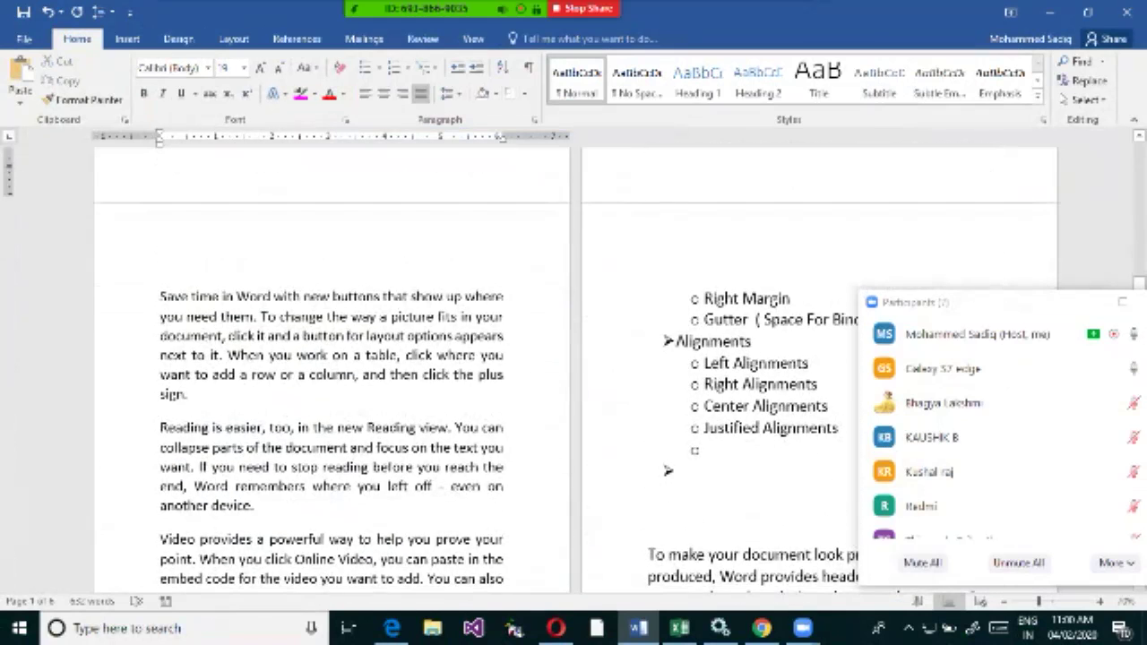
left_click(677, 470)
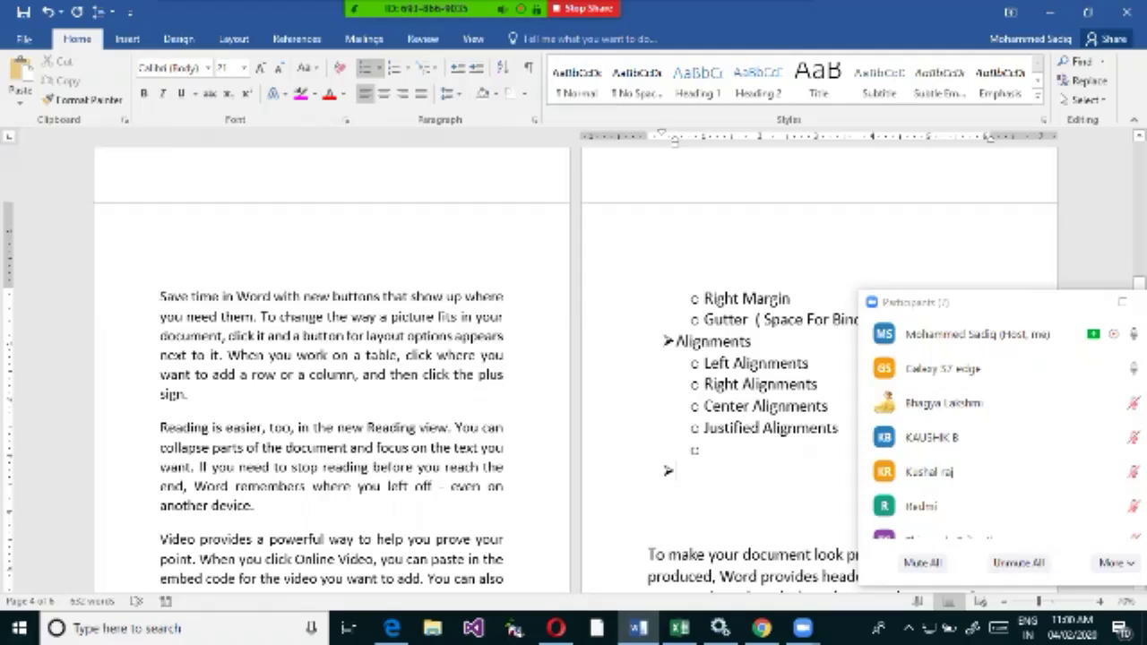
type("Inden")
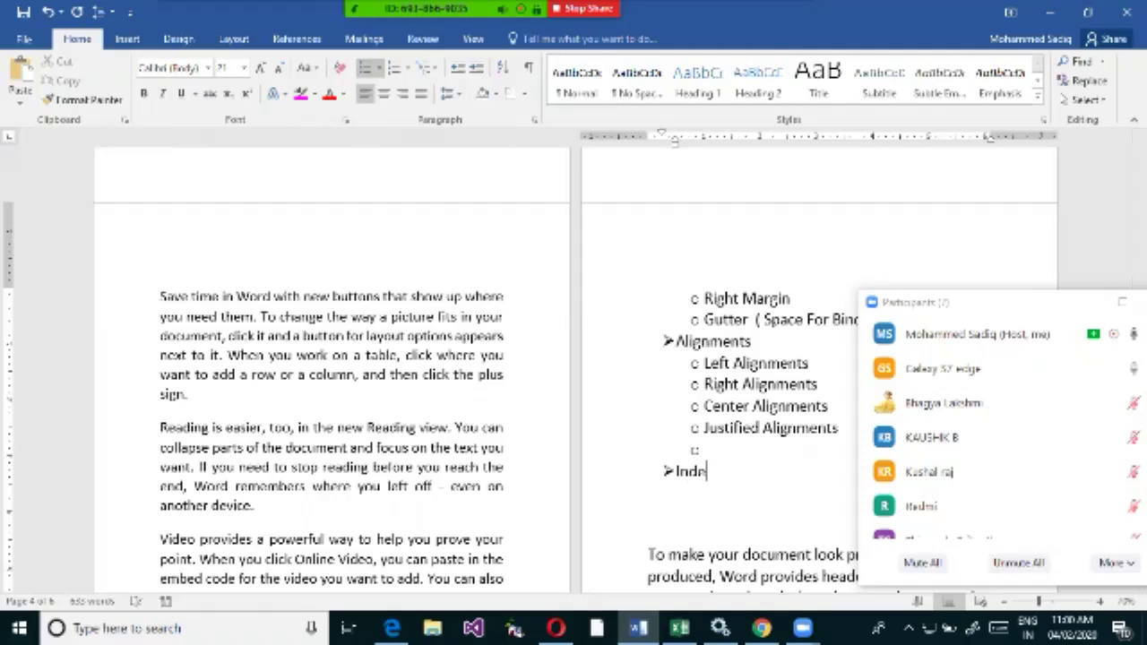
type("tation")
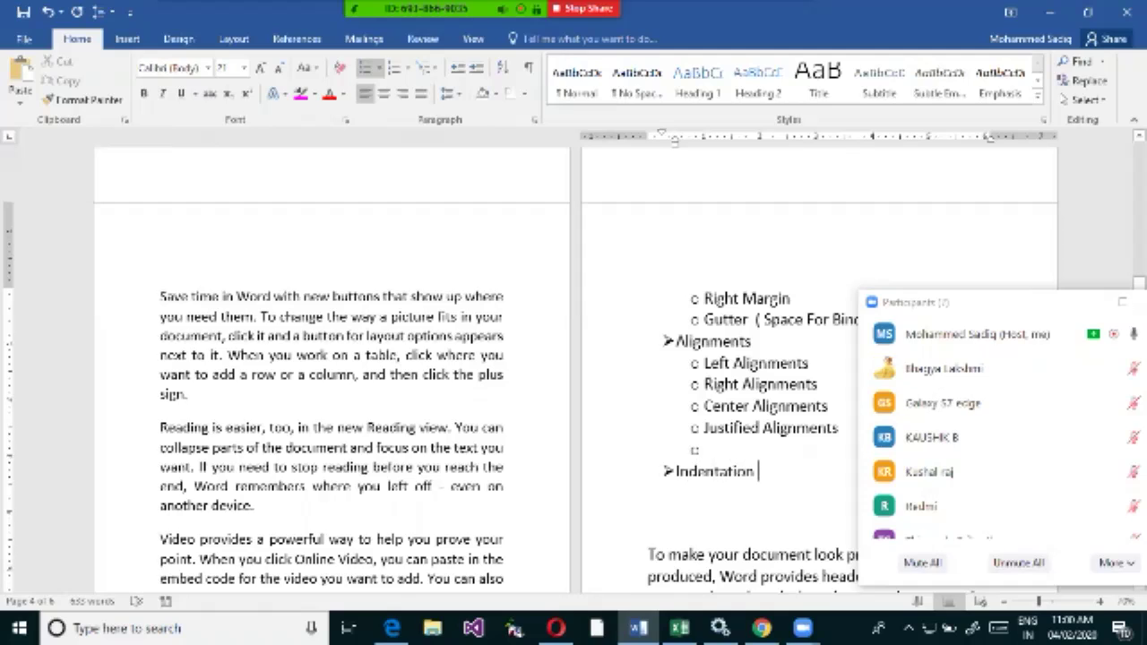
Promote the empty sub-bullet below "Justified Alignments" to a main bullet and enter the items "Line Spacing" and "Paragraph Spacing".
left_click(704, 449)
key("shift+Tab")
type("L")
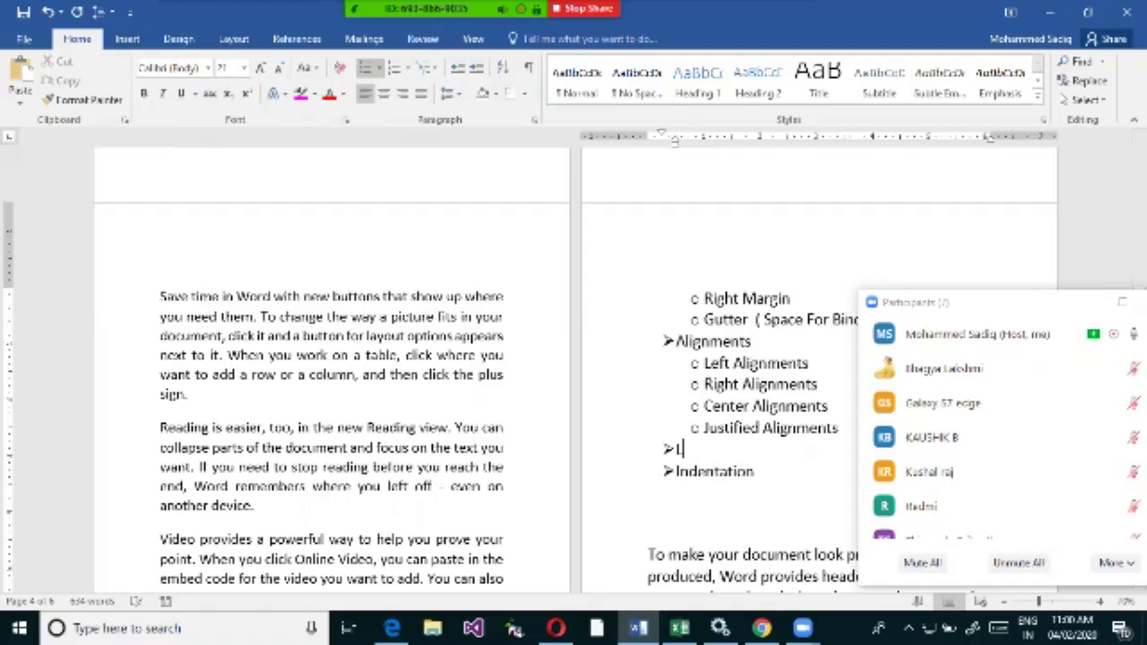
type("ine Spacing")
key("Return")
type("Paragr")
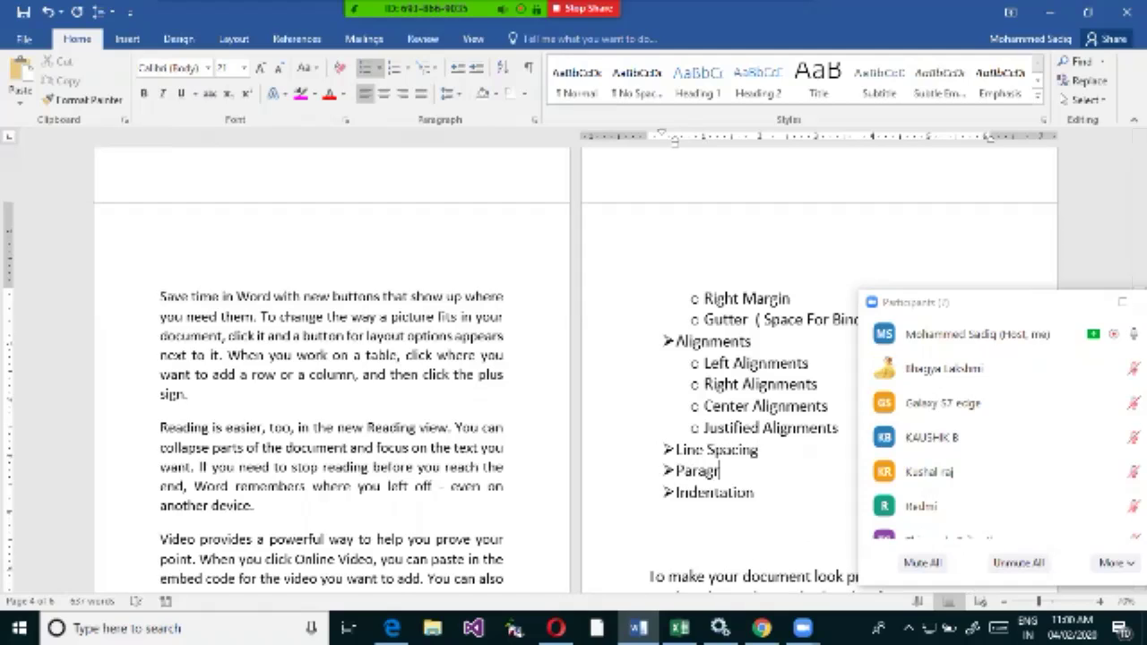
type("aph S")
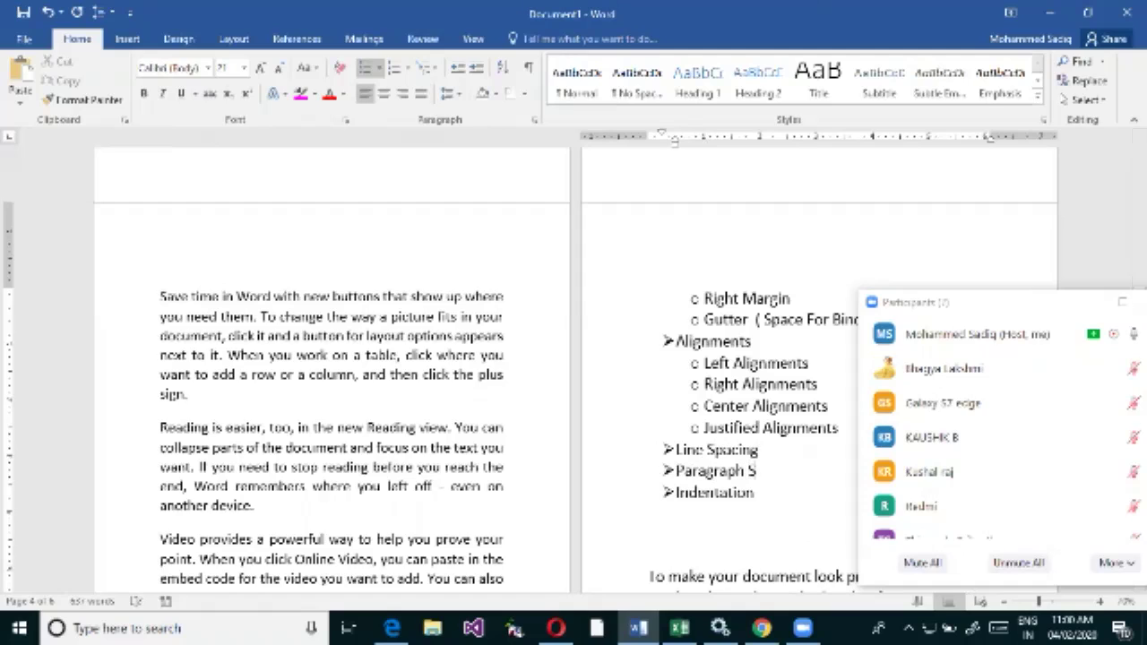
type("pacing")
Highlight the "Indentation" topic and indent the "Reading is easier" paragraph by 0.5 inch, with its first line at 1 inch.
left_click(758, 492)
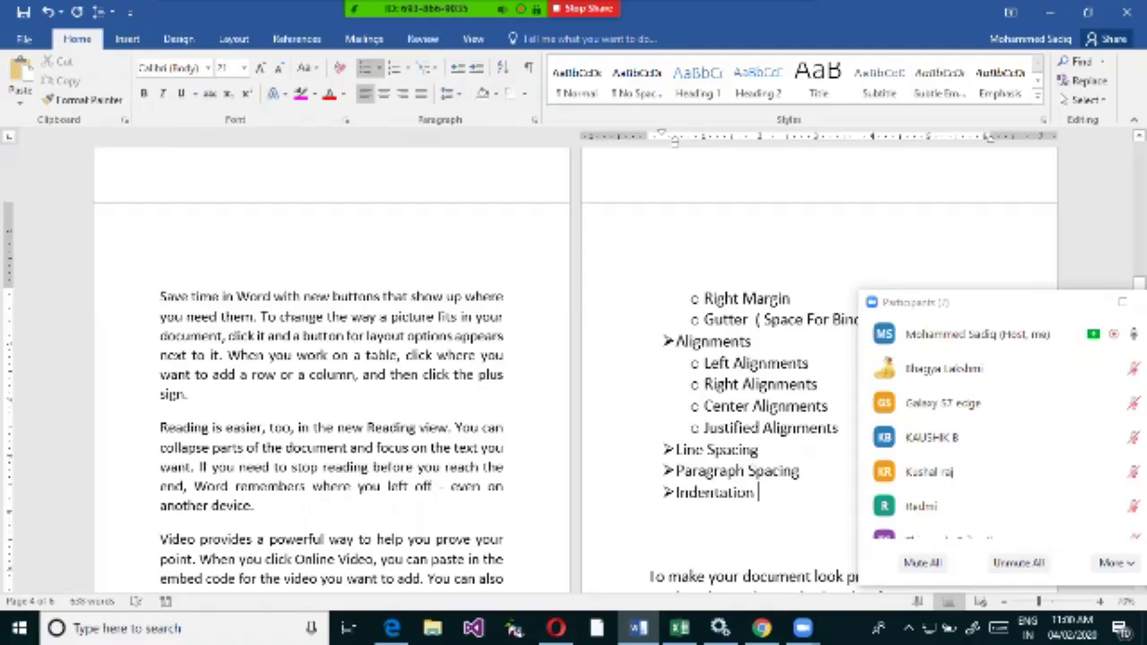
key("shift+Home")
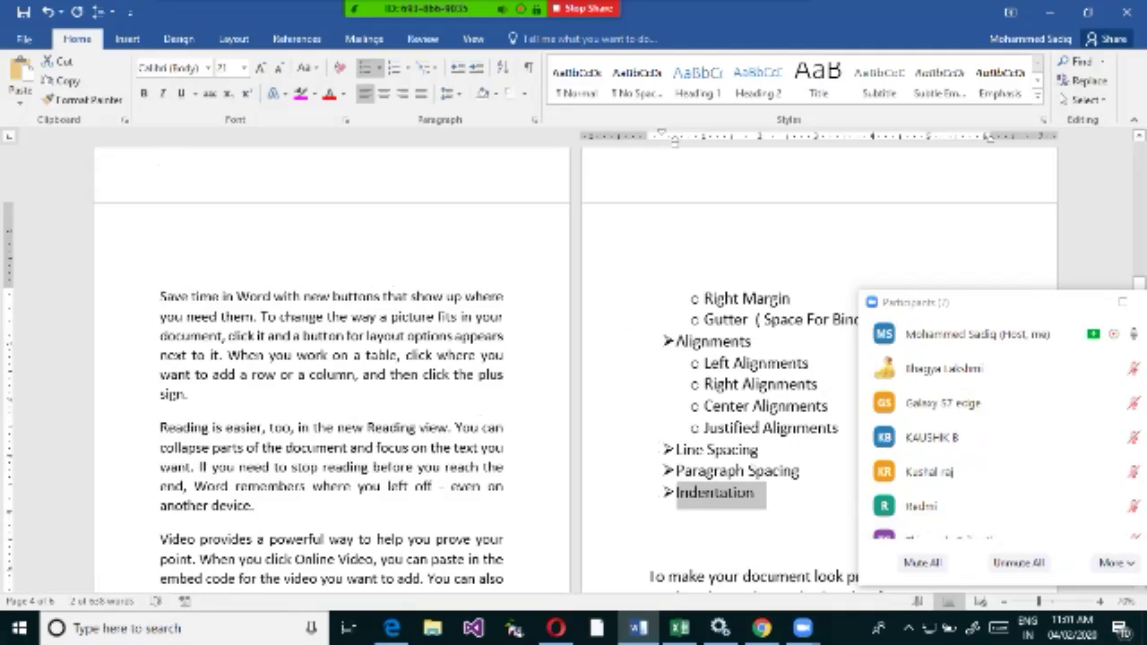
left_click(160, 427)
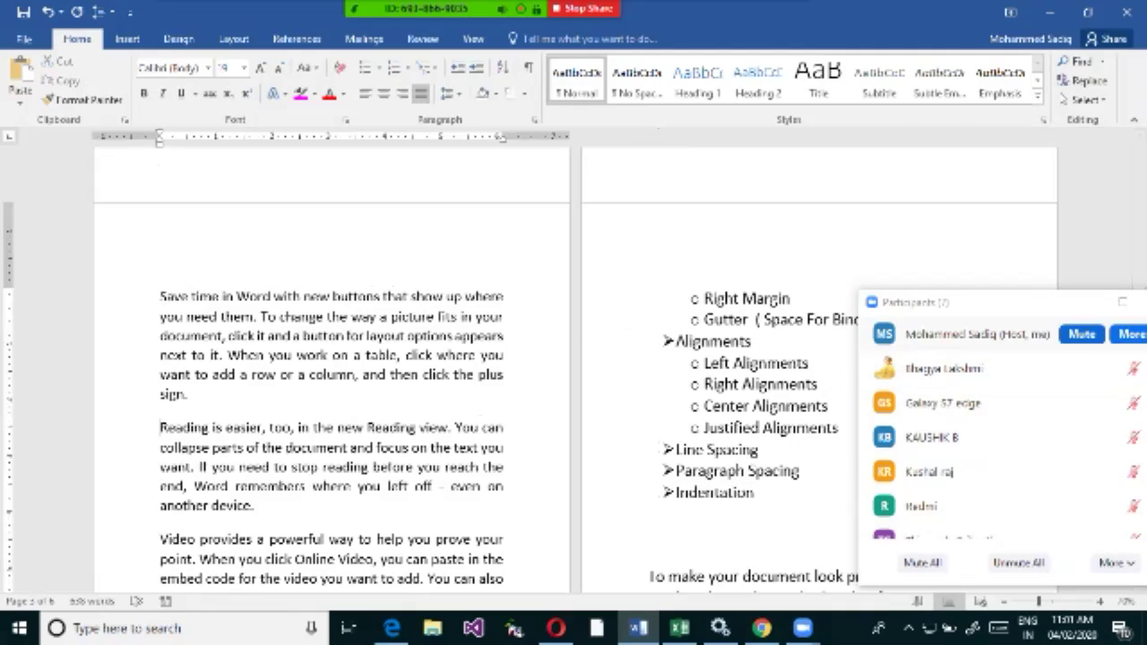
mouse_move(439, 9)
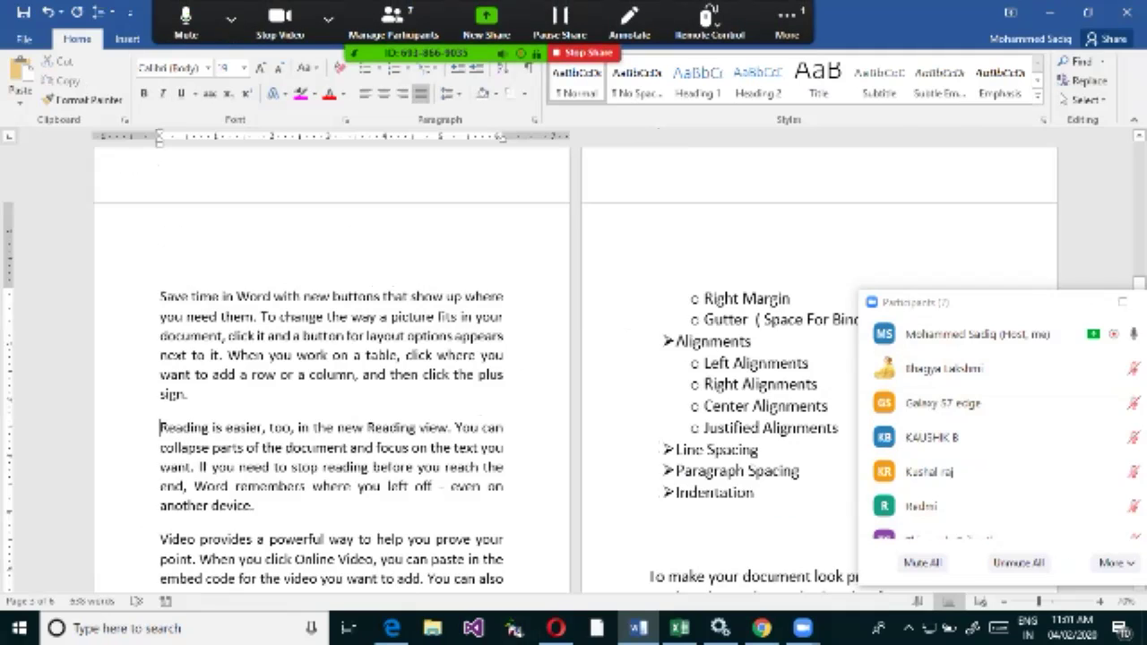
key("Tab")
key("Tab")
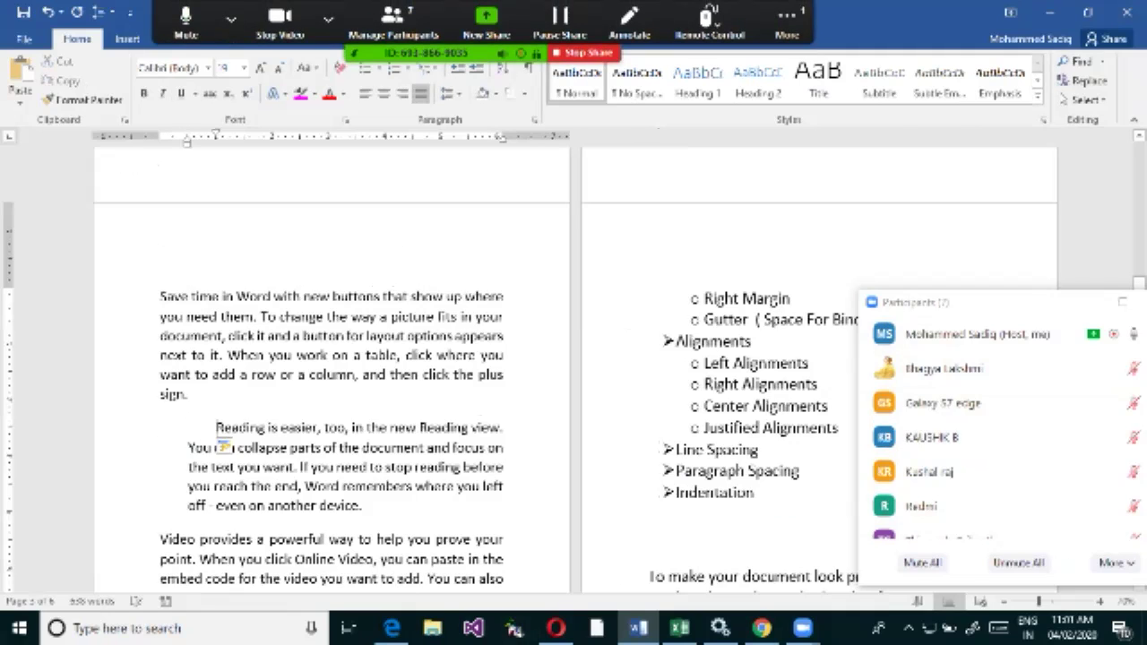
Remove the left indent and the first-line indent from the "Reading is easier" paragraph.
key("BackSpace")
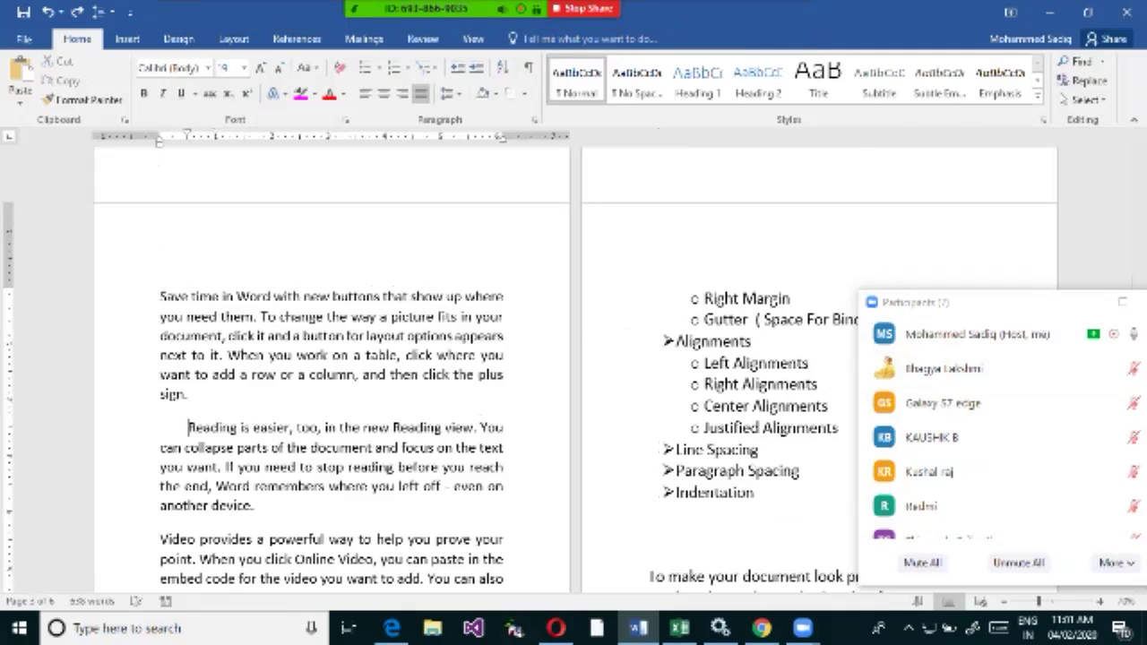
scroll(574, 369, "up", 6)
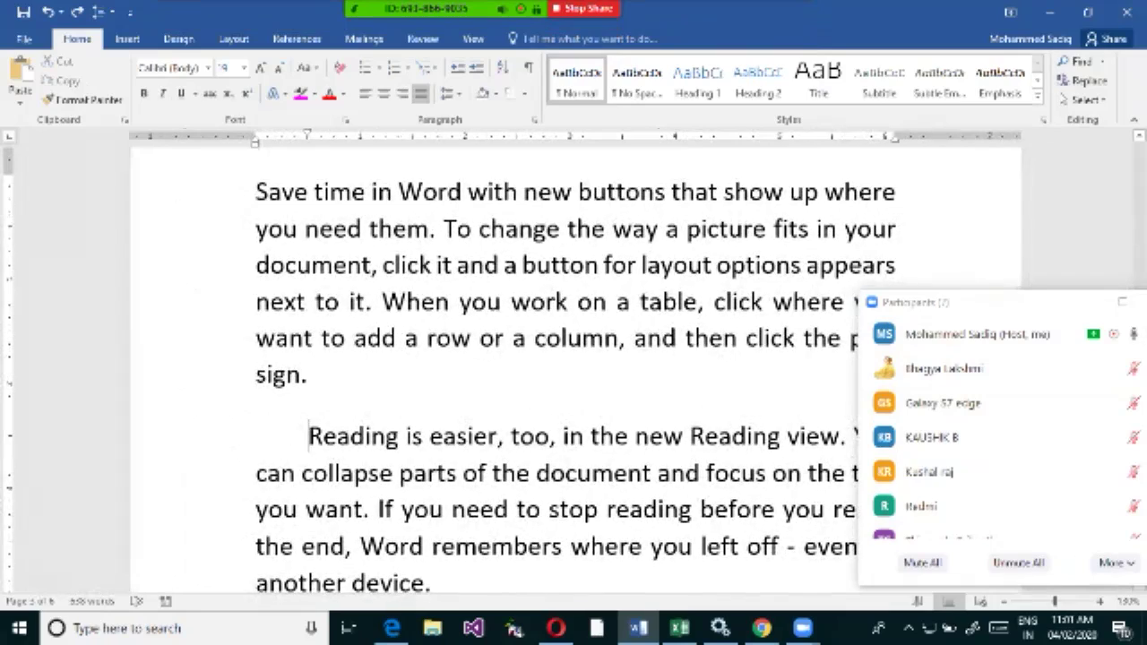
scroll(501, 359, "down", 1)
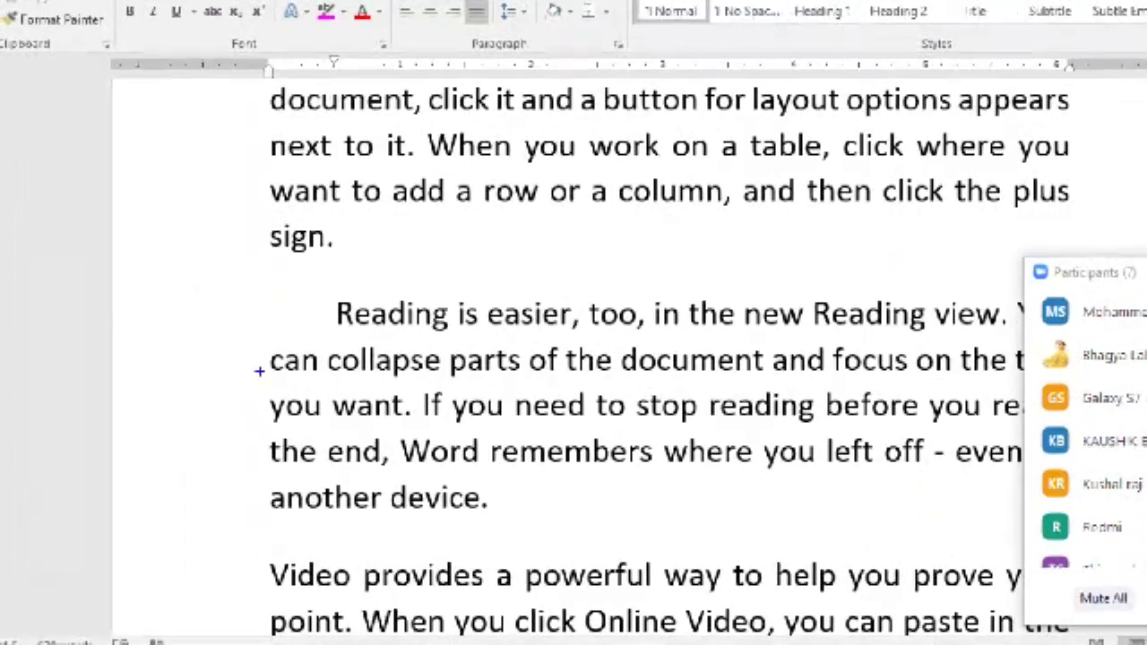
mouse_move(260, 291)
left_mouse_down()
mouse_move(388, 543)
mouse_move(404, 544)
left_mouse_up()
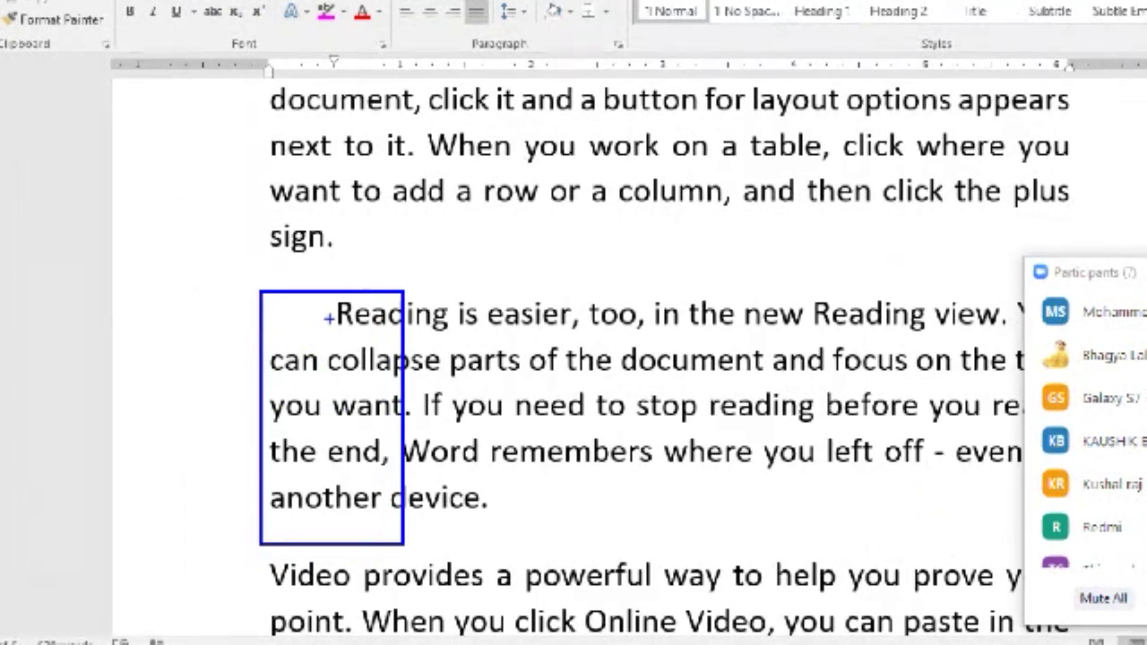
mouse_move(274, 313)
left_mouse_down()
mouse_move(335, 313)
mouse_move(280, 333)
left_mouse_up()
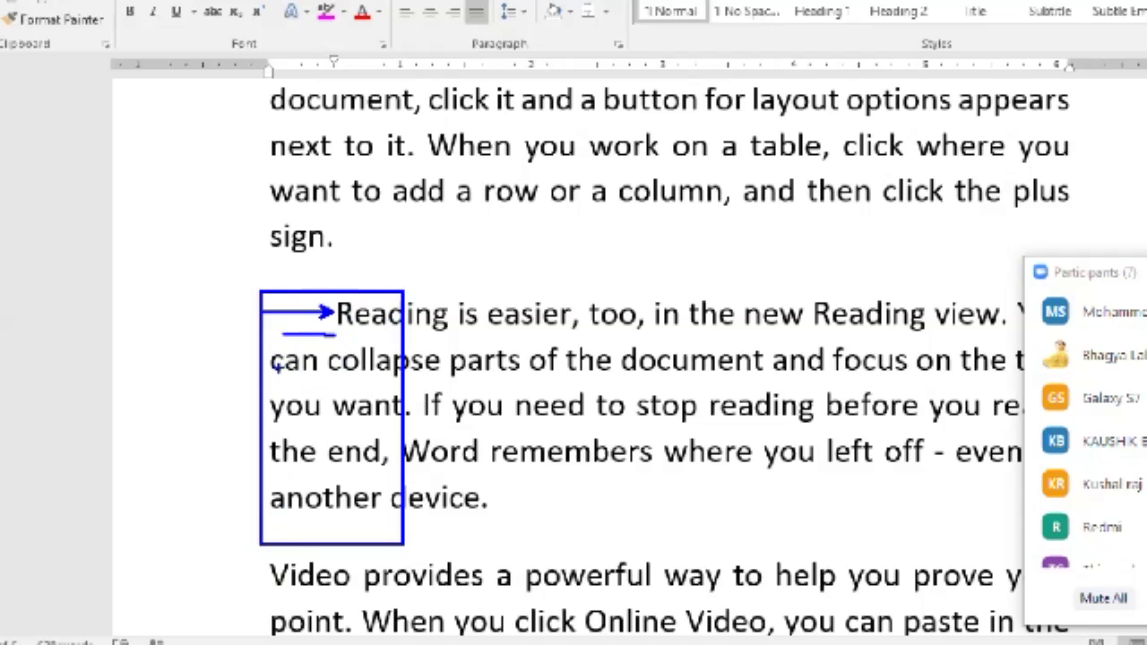
key("ctrl+z")
key("ctrl+z")
key("ctrl+z")
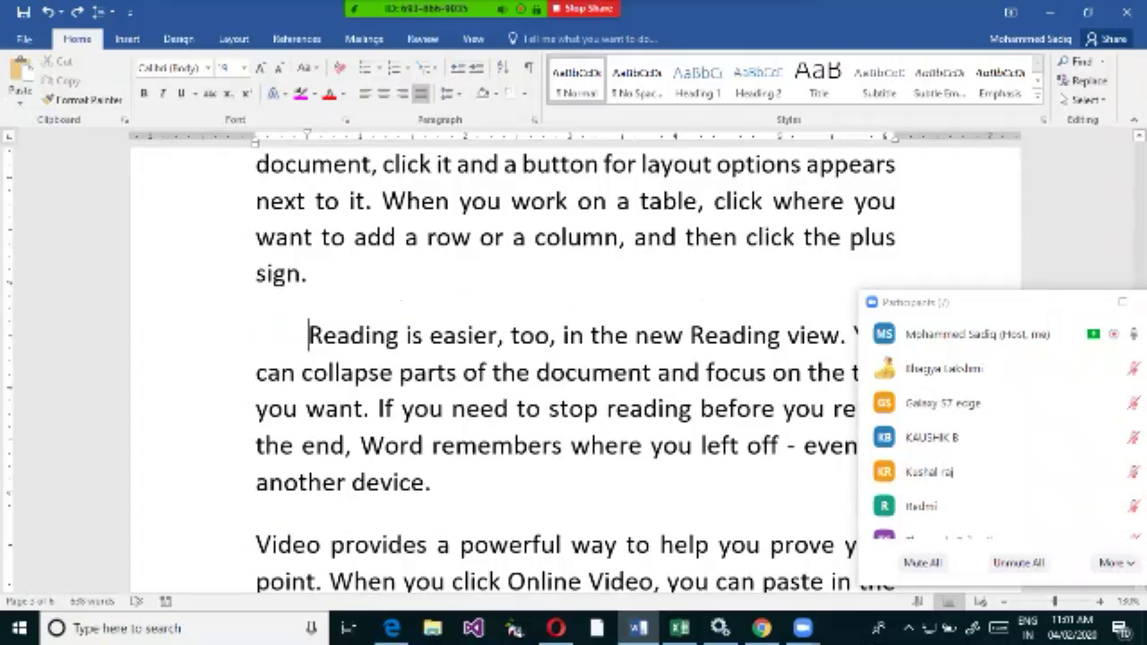
key("BackSpace")
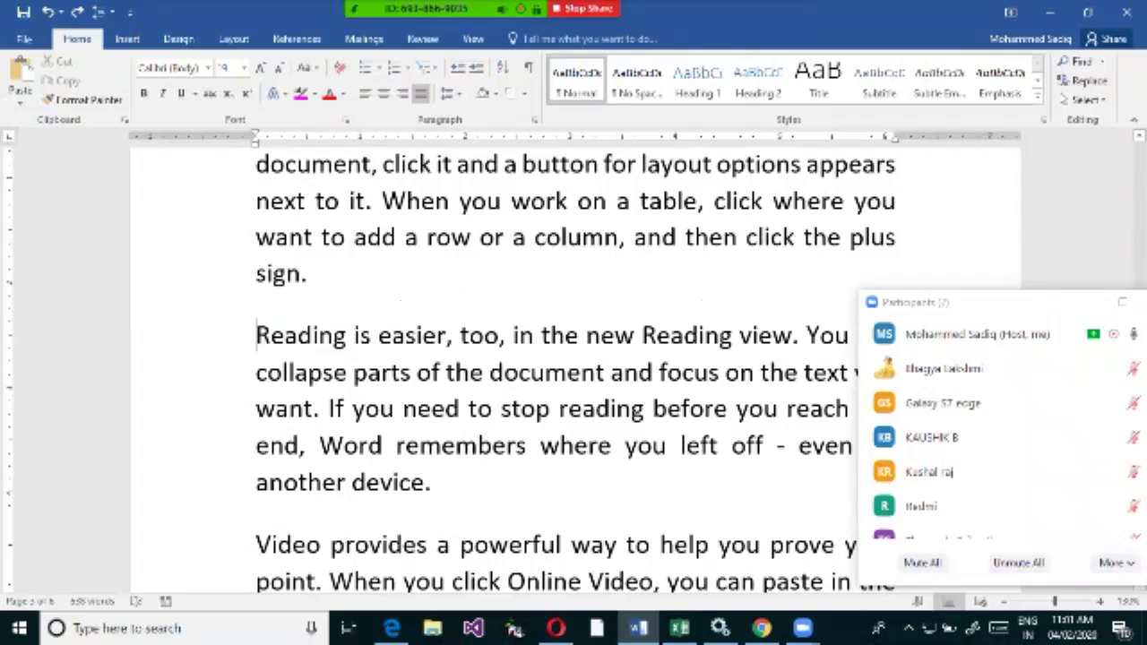
Select the letter's body paragraphs, from "Video provides a powerful way" on the first page through "another device" on the second.
scroll(573, 403, "up", 2)
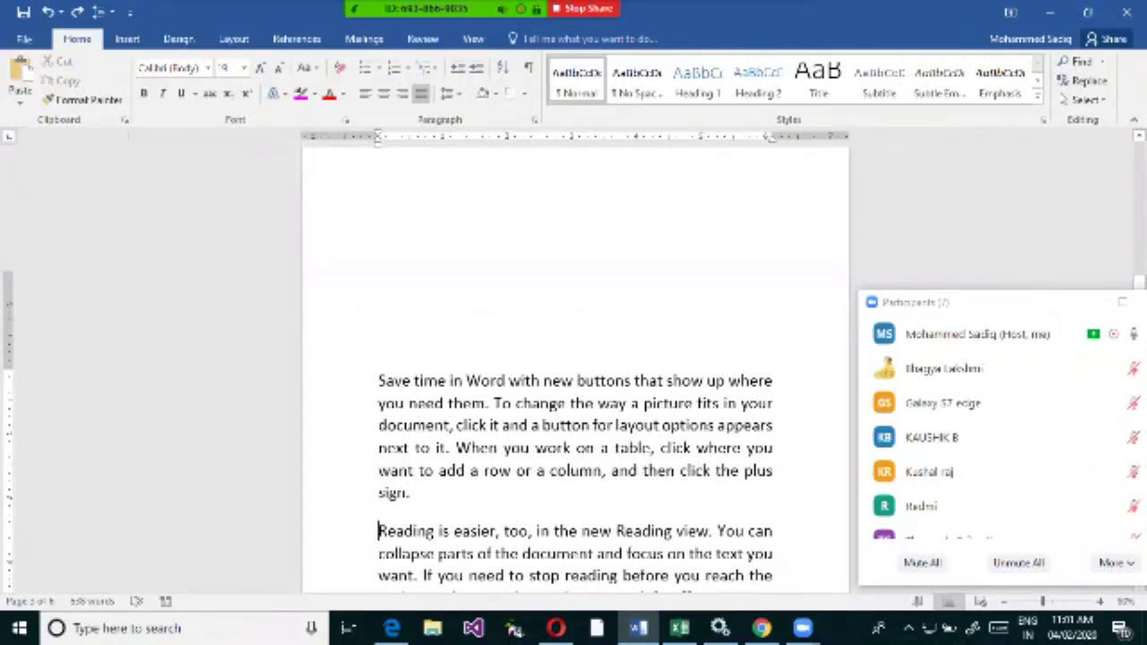
scroll(573, 376, "down", 4, "ctrl")
scroll(574, 377, "up", 10)
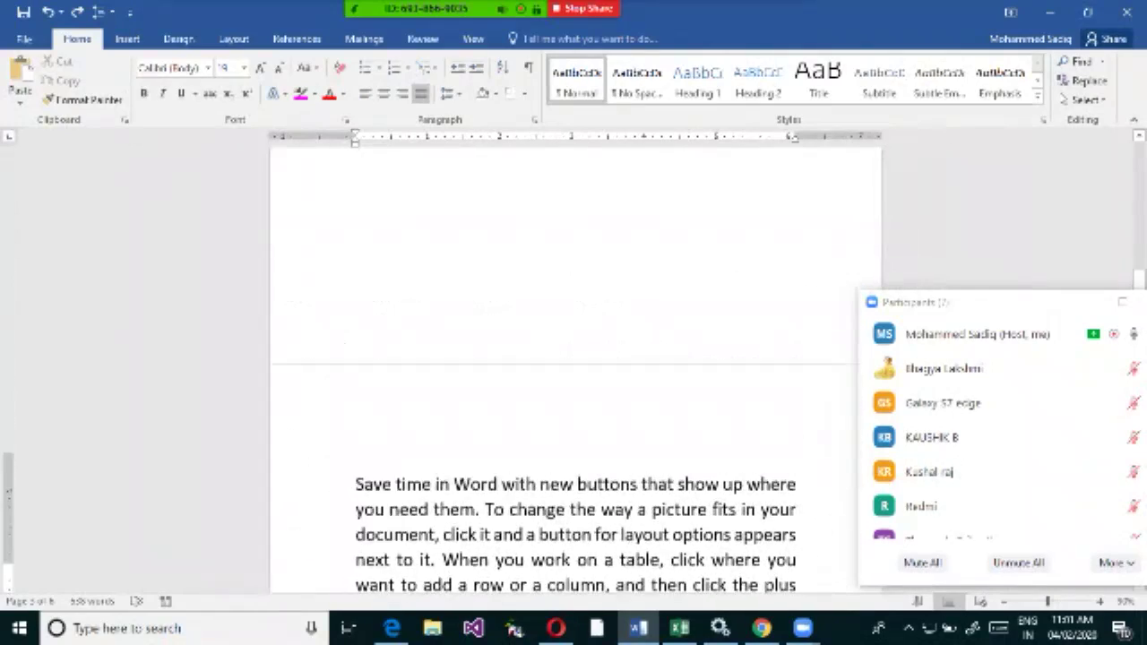
scroll(573, 403, "up", 1)
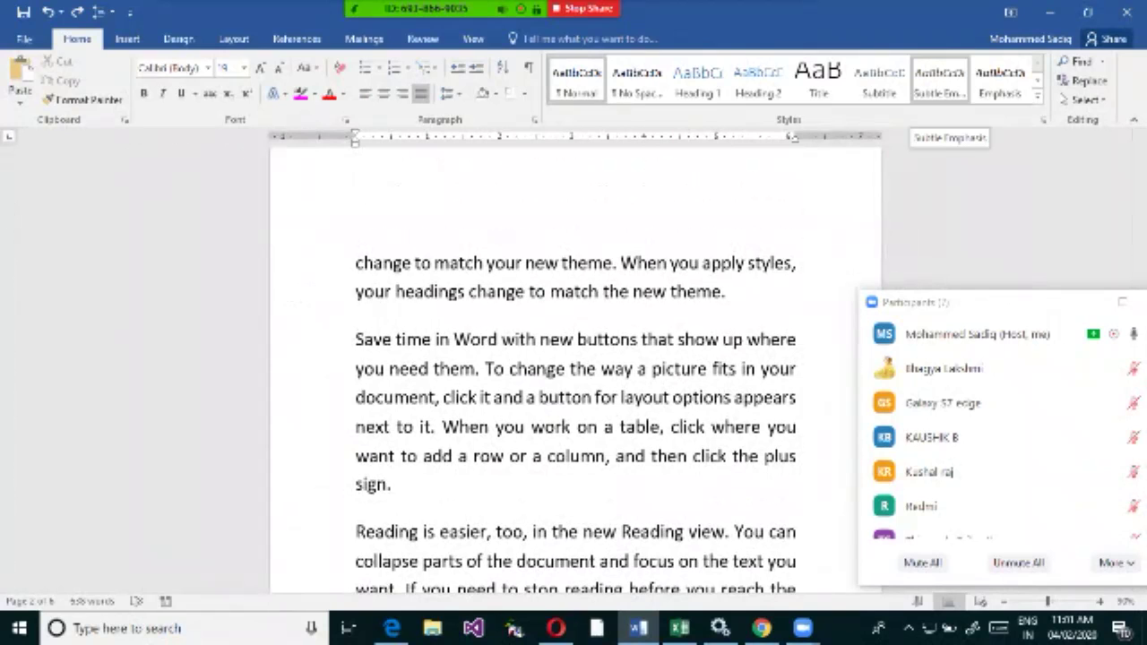
scroll(573, 359, "down", 5)
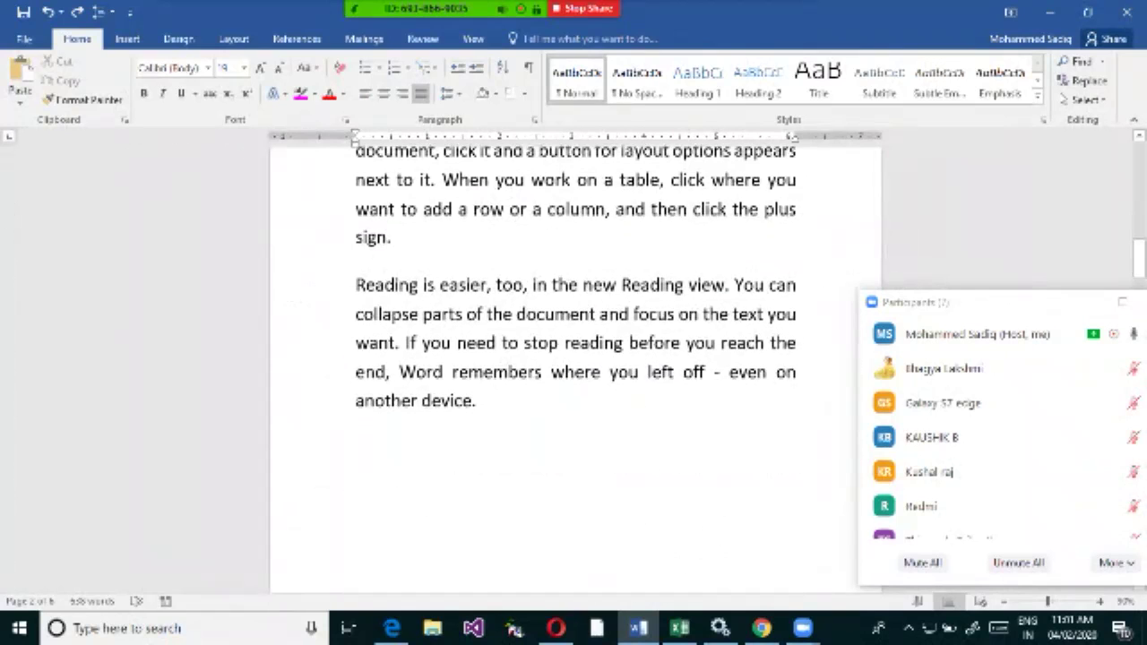
scroll(574, 358, "up", 8)
scroll(573, 359, "up", 8)
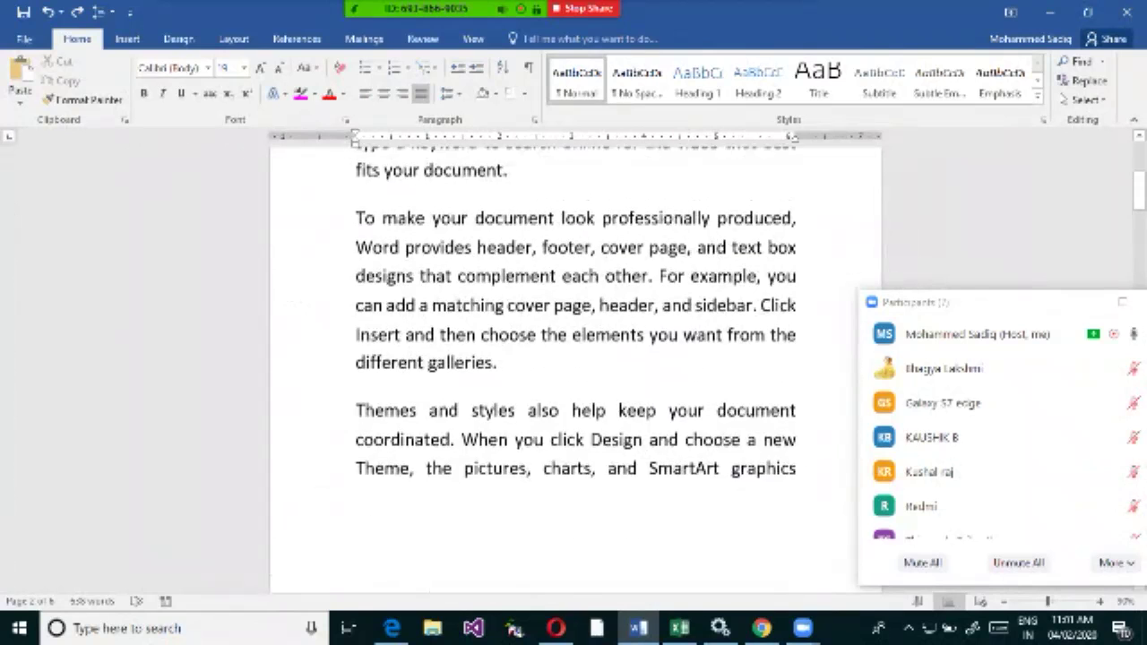
scroll(573, 358, "down", 3)
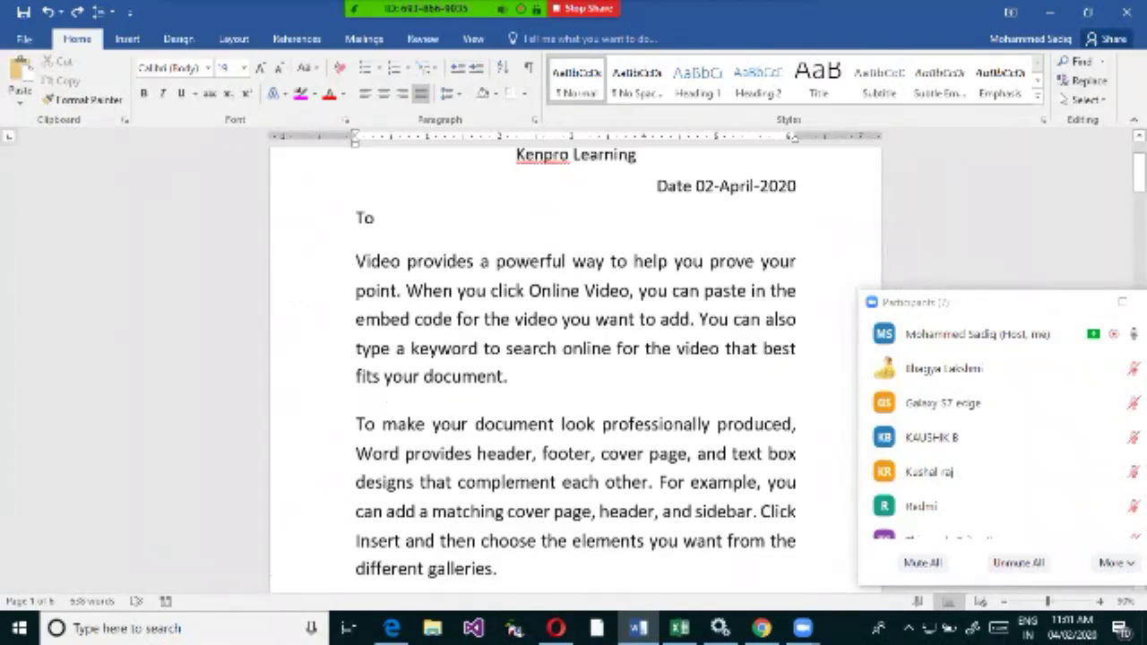
left_click_drag(356, 245, 525, 553)
scroll(573, 358, "down", 3)
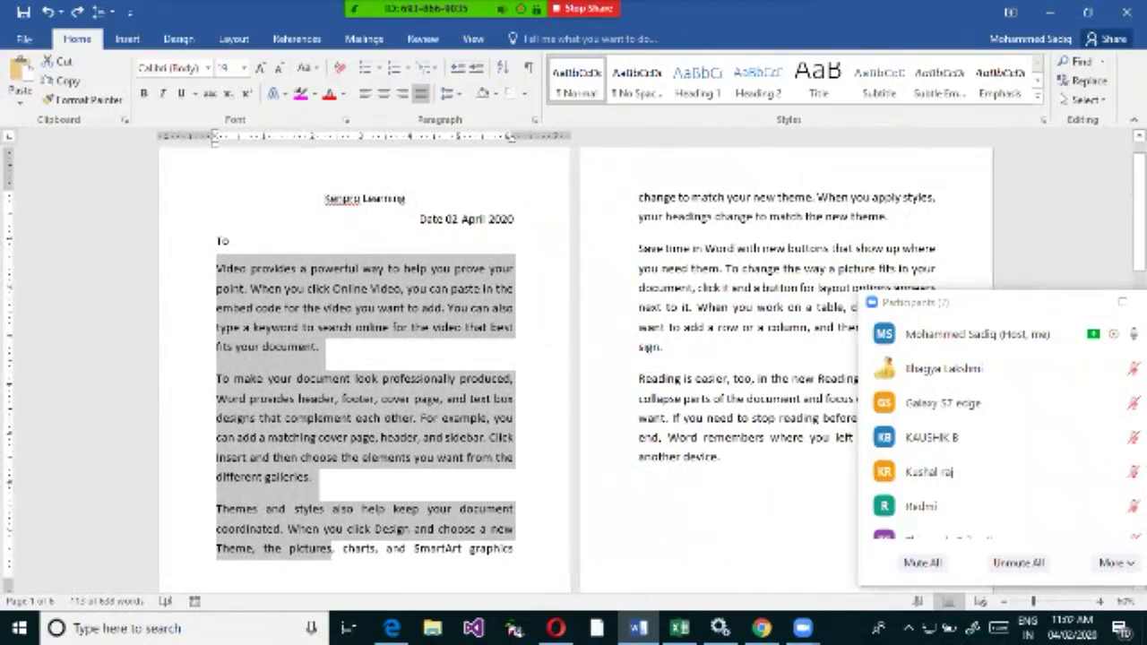
key("ctrl+shift+End")
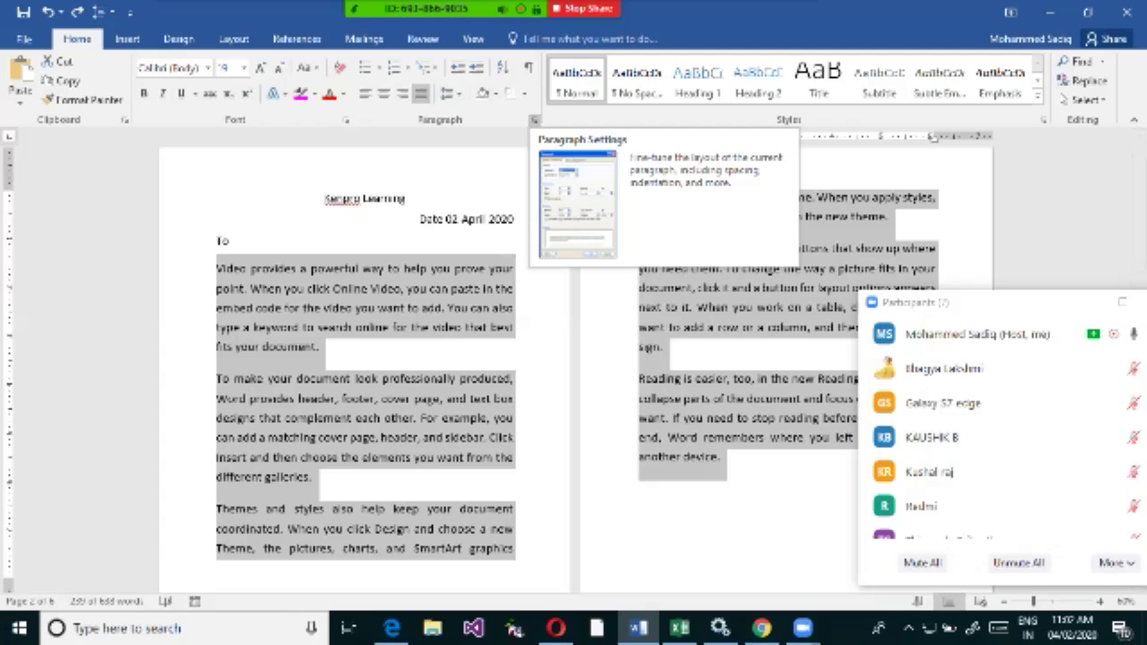
Open the Paragraph settings for the selected text and mark the Indentation section with on-screen annotations.
left_click(534, 119)
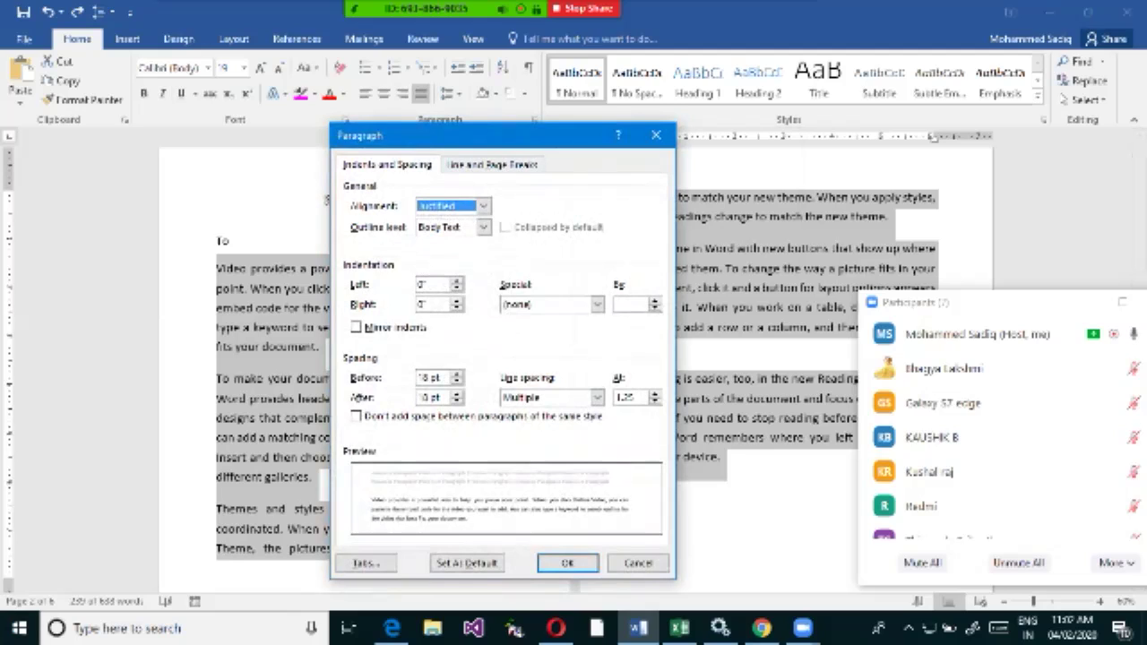
key("ctrl+1")
left_click(335, 287)
mouse_move(336, 224)
left_mouse_down()
mouse_move(378, 248)
mouse_move(461, 267)
left_mouse_up()
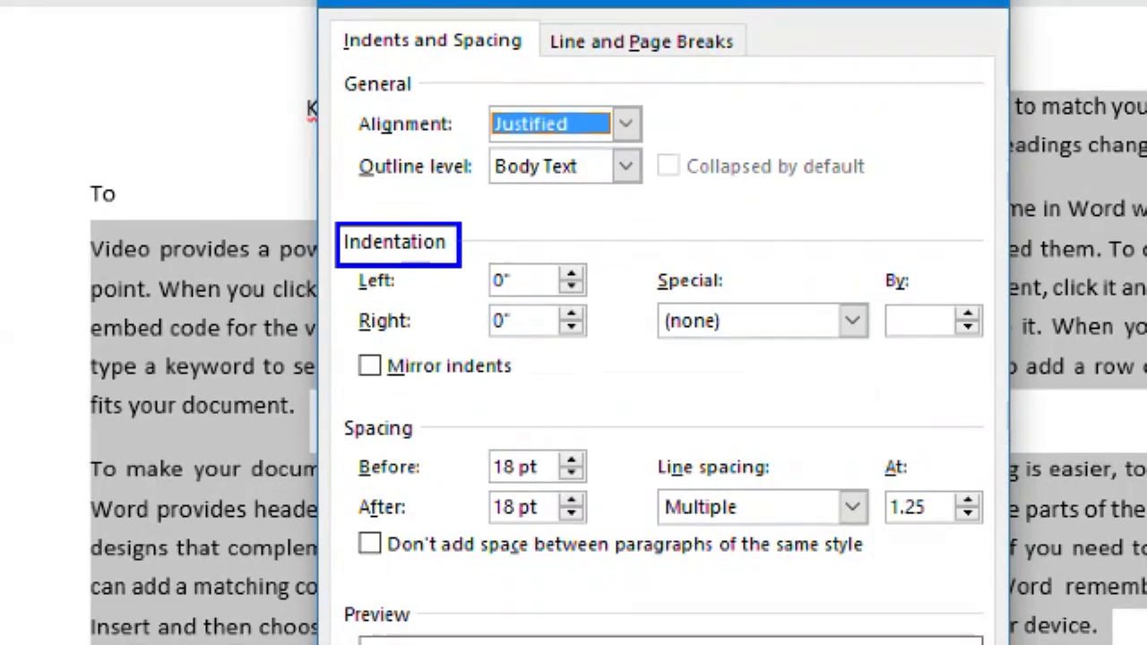
right_click(461, 267)
left_click(377, 135)
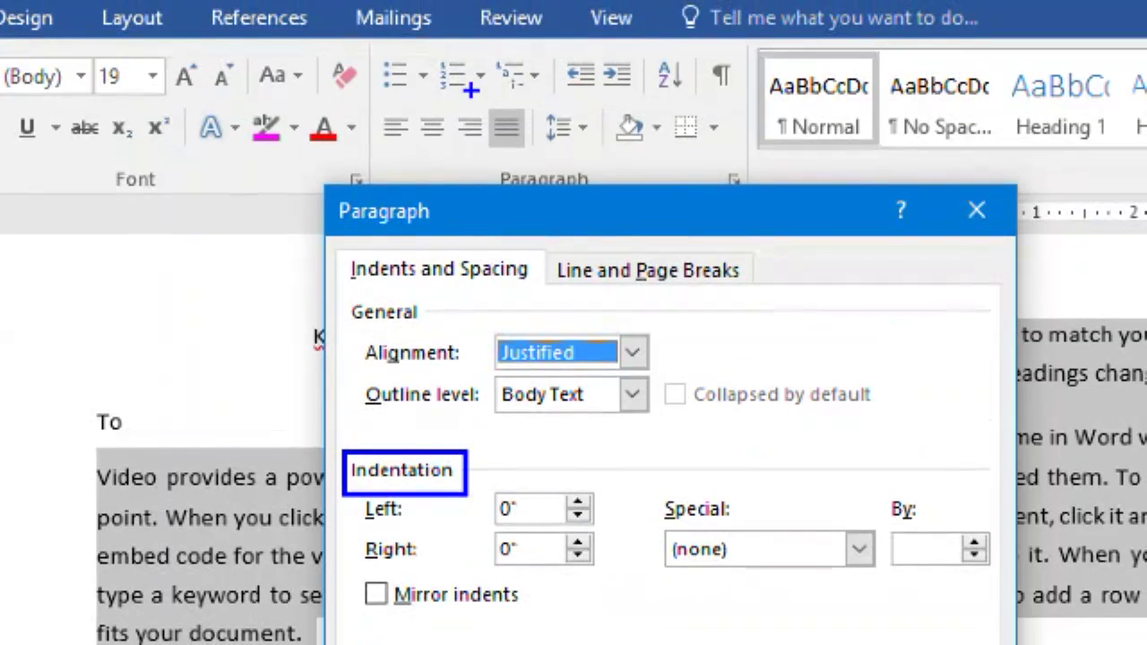
mouse_move(710, 161)
left_mouse_down()
mouse_move(782, 205)
mouse_move(761, 202)
left_mouse_up()
left_click_drag(315, 188, 442, 239)
left_click_drag(503, 463, 469, 463)
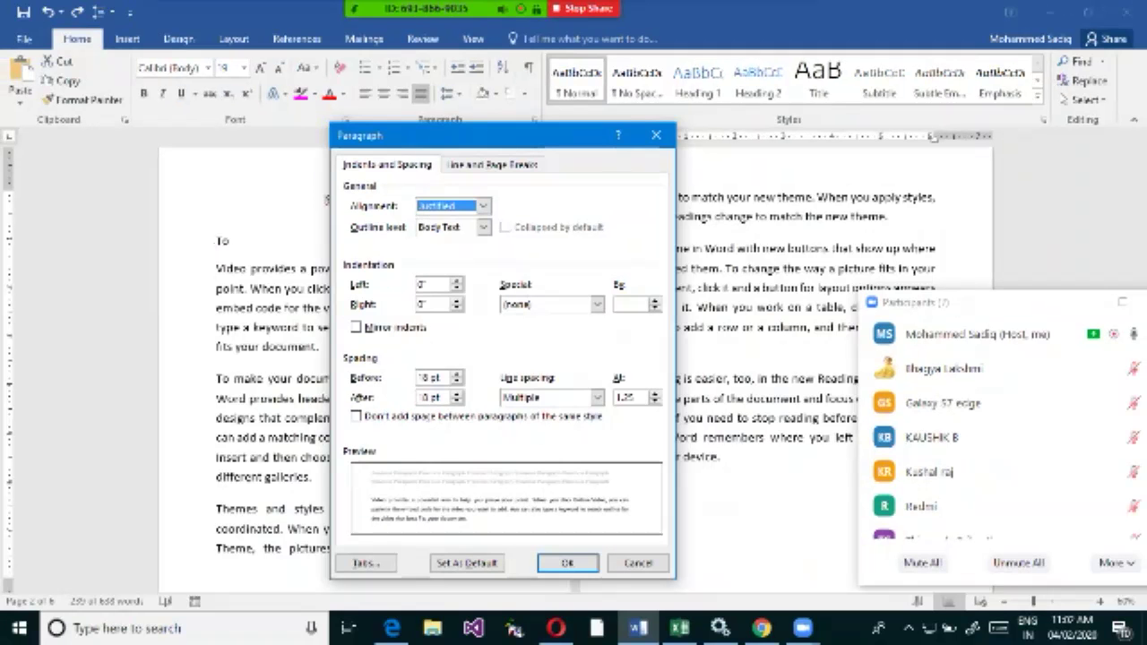
Mark the Left indentation setting with a box and the start of a body paragraph with an arrow, and clear the annotations.
left_click(426, 284)
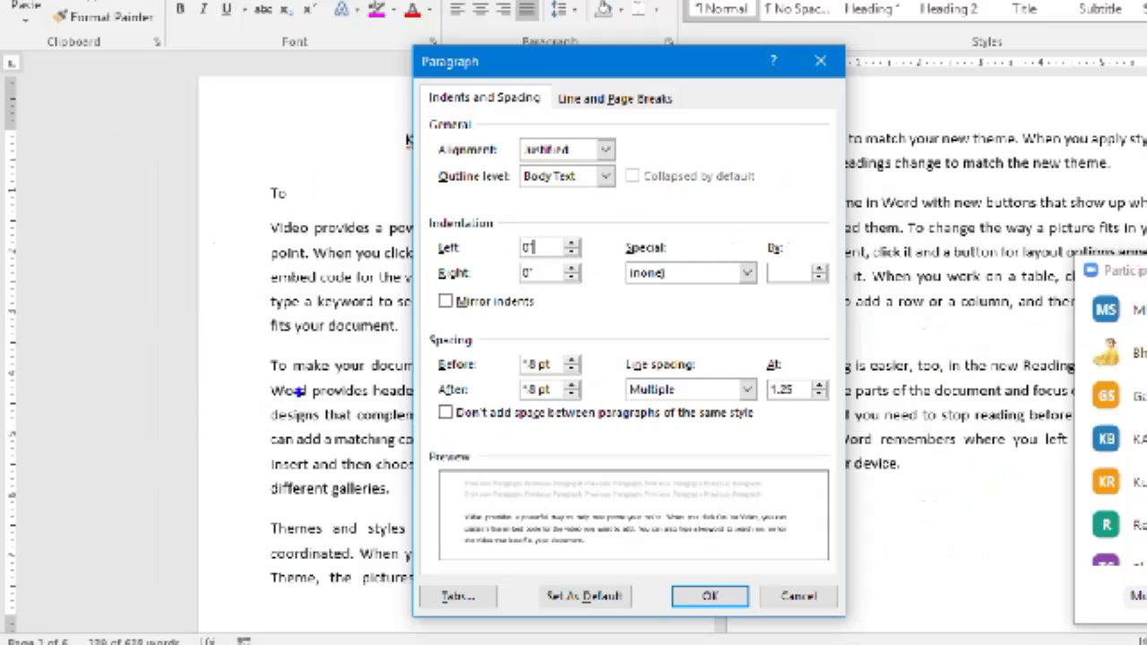
left_click_drag(329, 365, 264, 366)
mouse_move(429, 236)
left_mouse_down()
mouse_move(543, 266)
mouse_move(596, 263)
left_mouse_up()
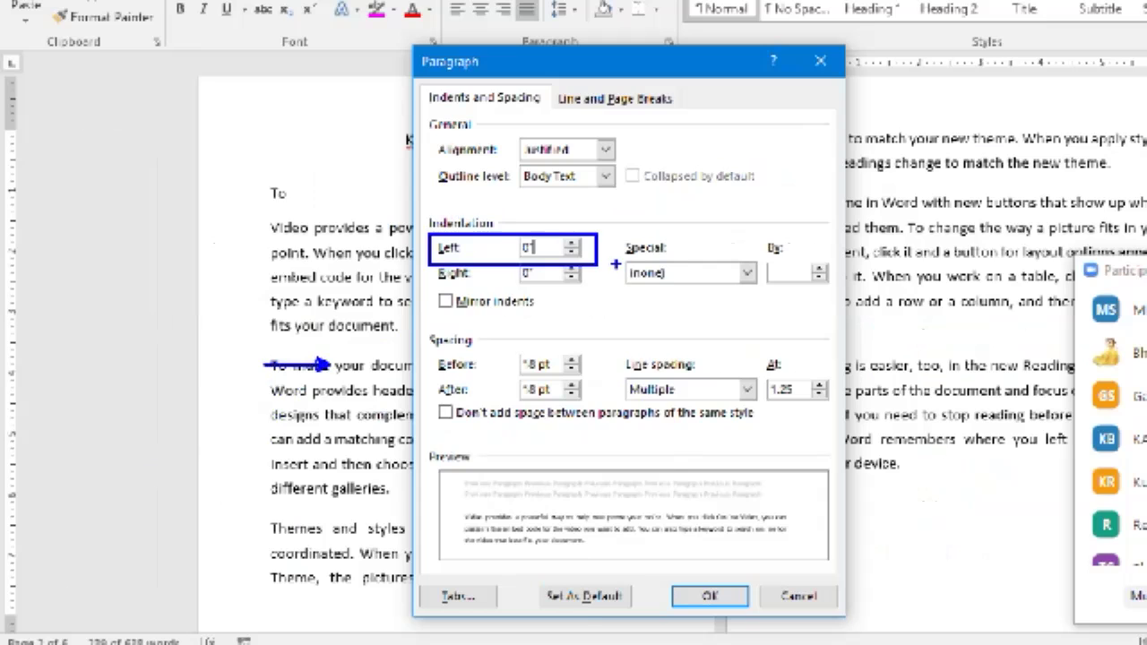
key("Escape")
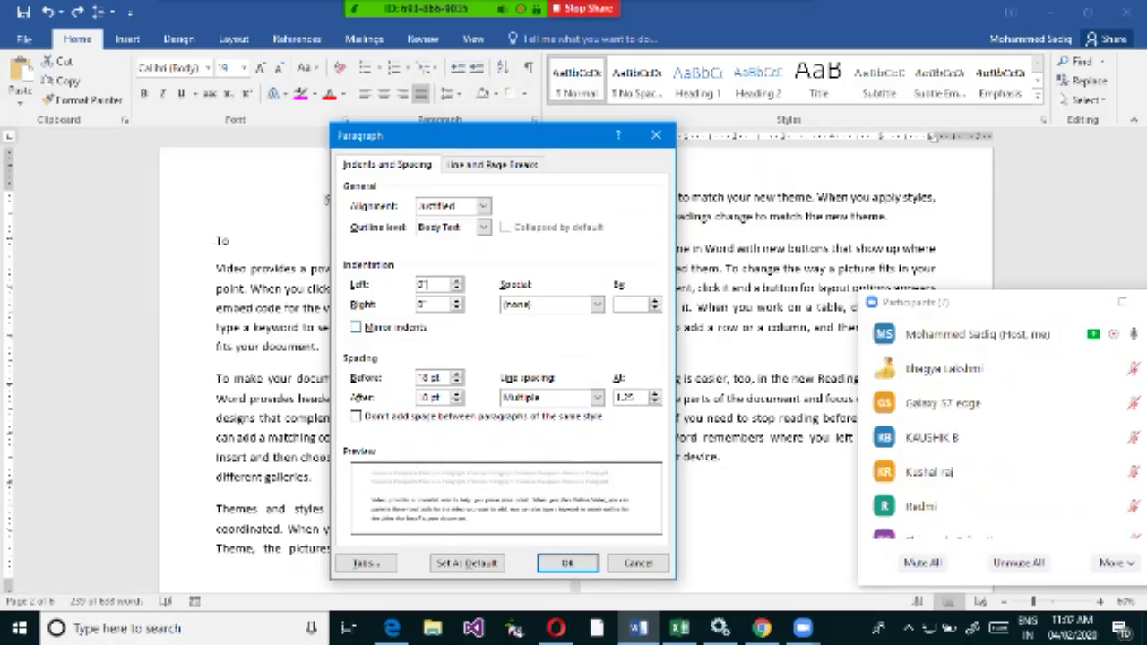
Apply a 1" left indentation to the selected body paragraphs and undo it.
left_click(455, 280)
left_click(456, 280)
left_click(456, 280)
left_click(456, 280)
left_click(456, 280)
left_click(456, 280)
left_click(456, 281)
left_click(456, 280)
left_click(456, 280)
left_click(456, 281)
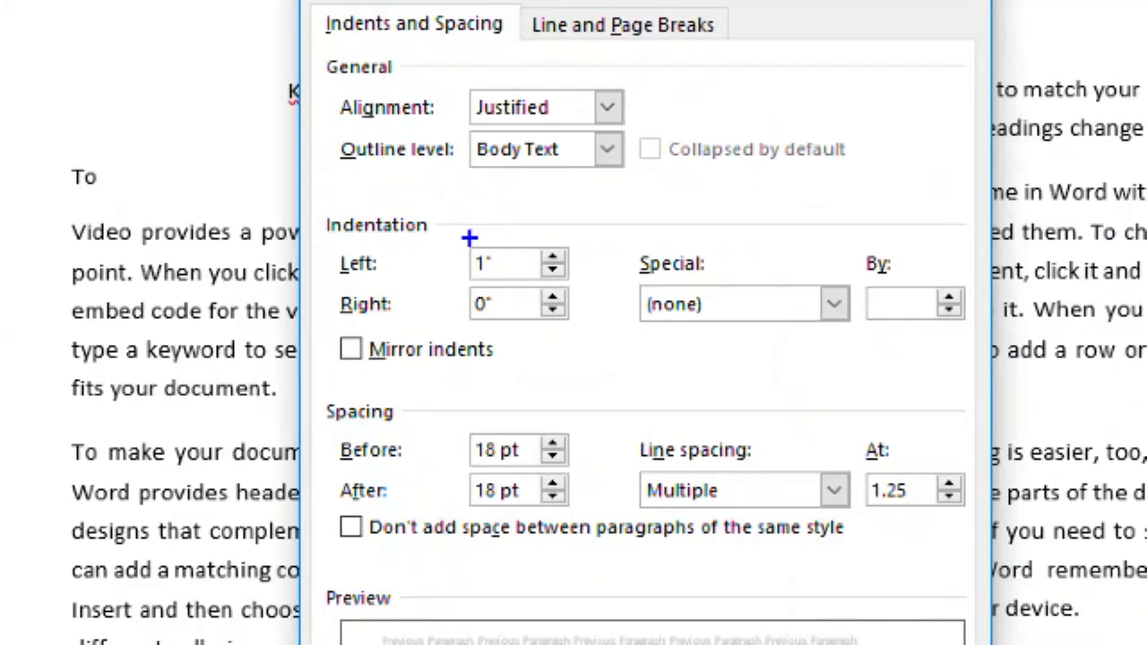
left_click_drag(470, 238, 501, 287)
mouse_move(582, 252)
left_mouse_down()
mouse_move(582, 283)
mouse_move(604, 304)
mouse_move(609, 296)
left_mouse_up()
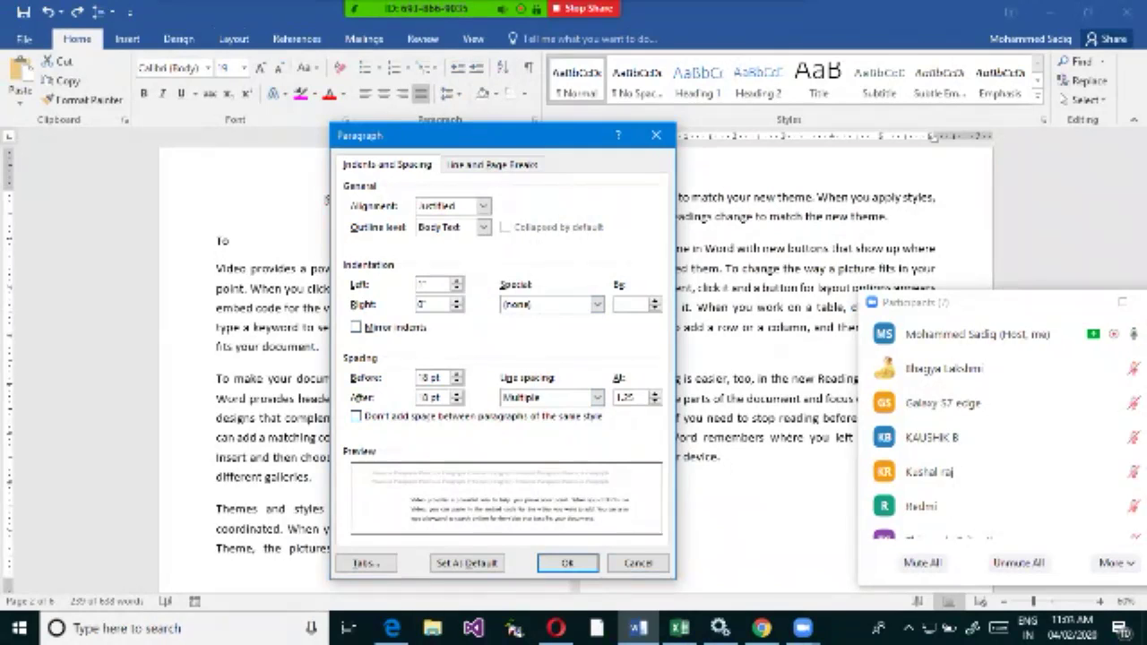
key("Return")
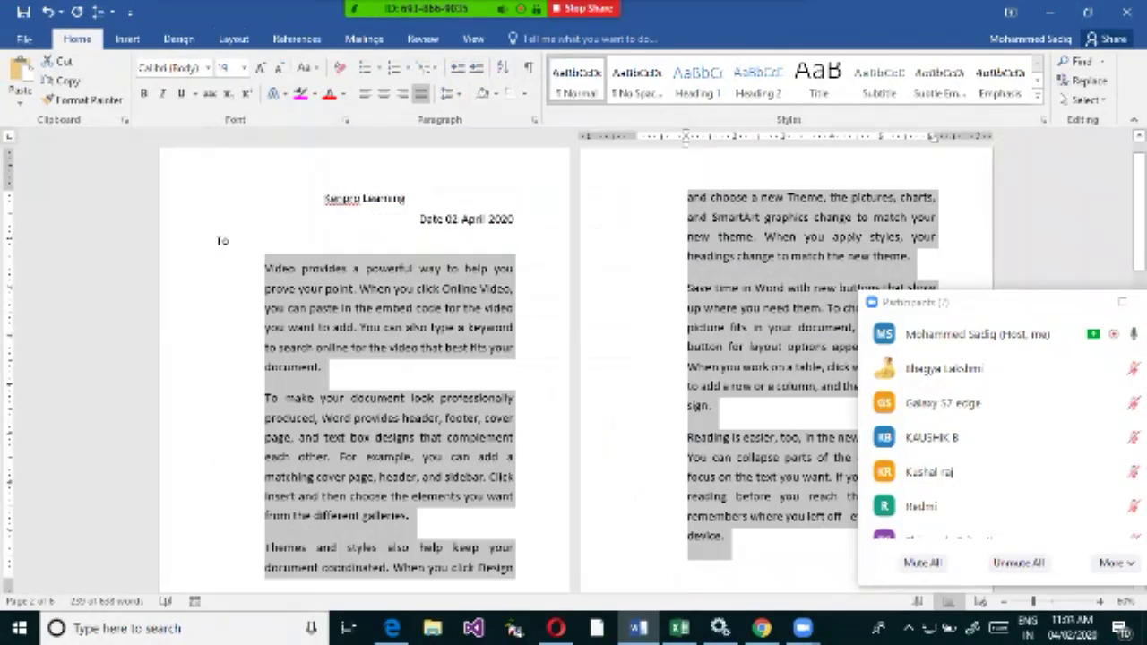
key("ctrl+z")
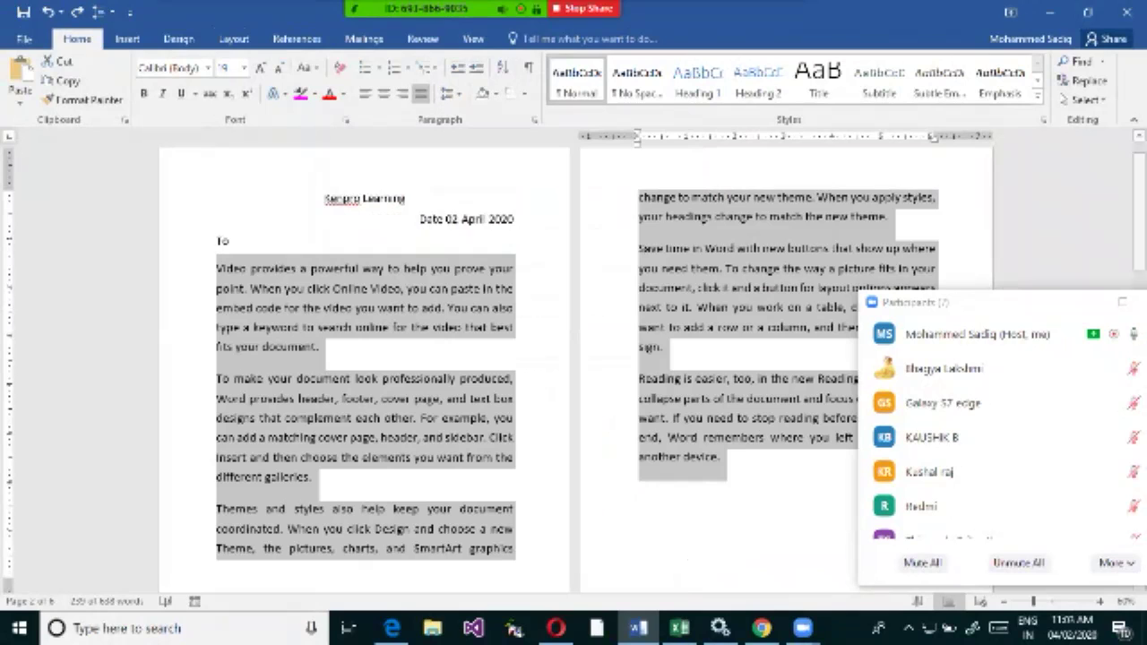
Apply a First line special indentation of 1" to the selected body paragraphs and point out the indented lines with arrows.
left_click(534, 119)
left_click(427, 284)
left_click(595, 304)
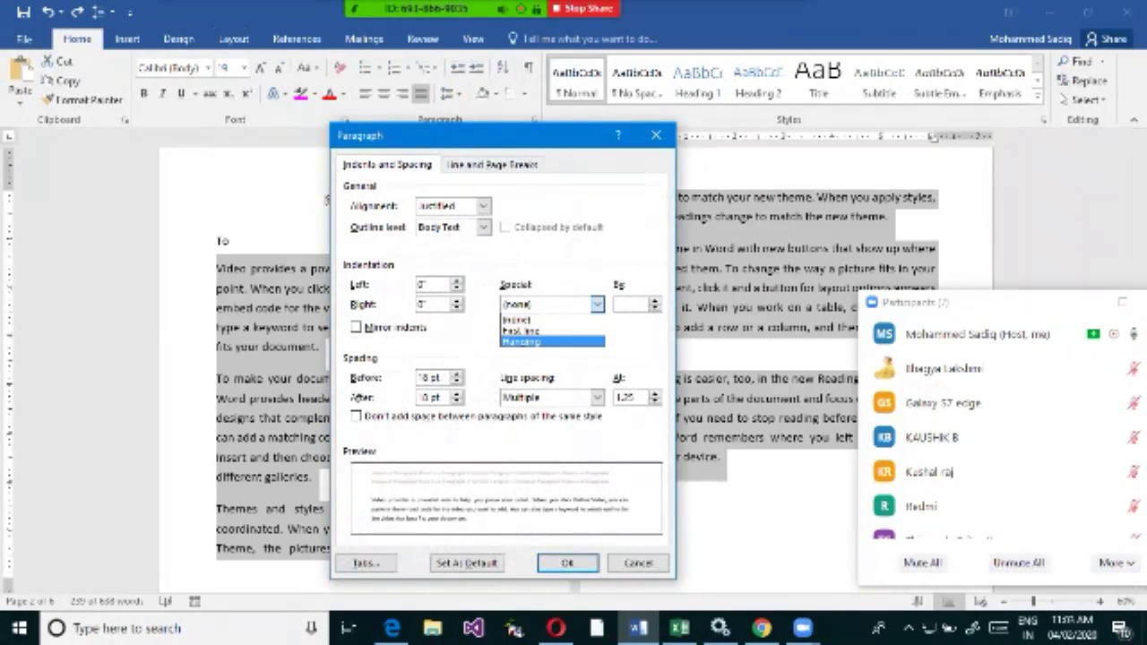
left_click(537, 329)
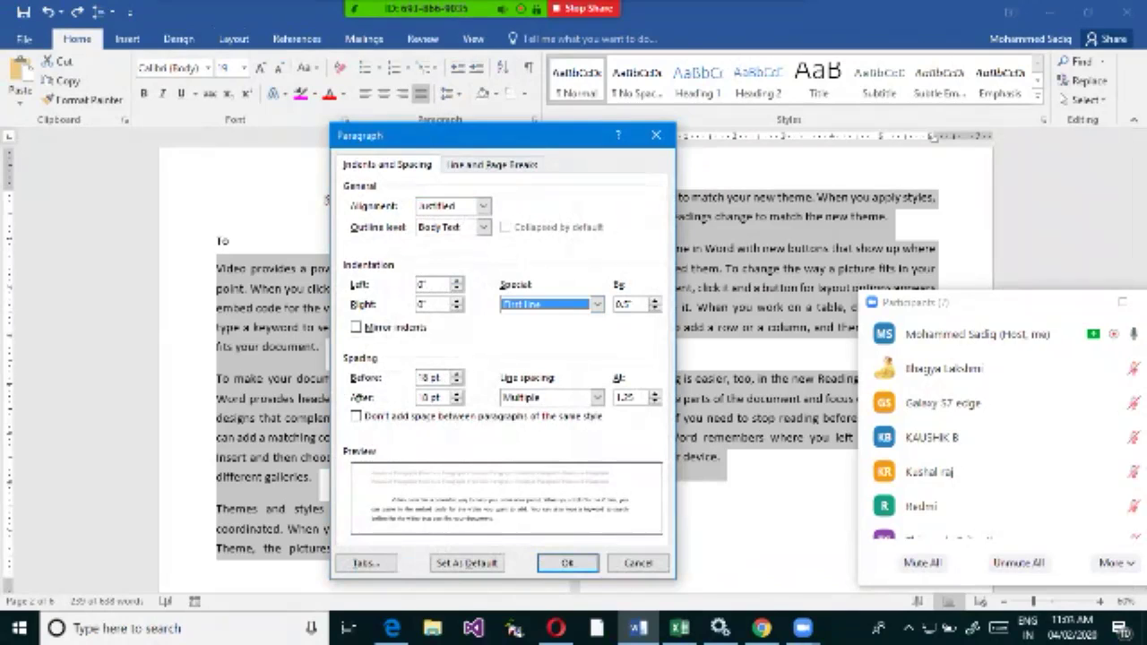
left_click(627, 304)
type("1")
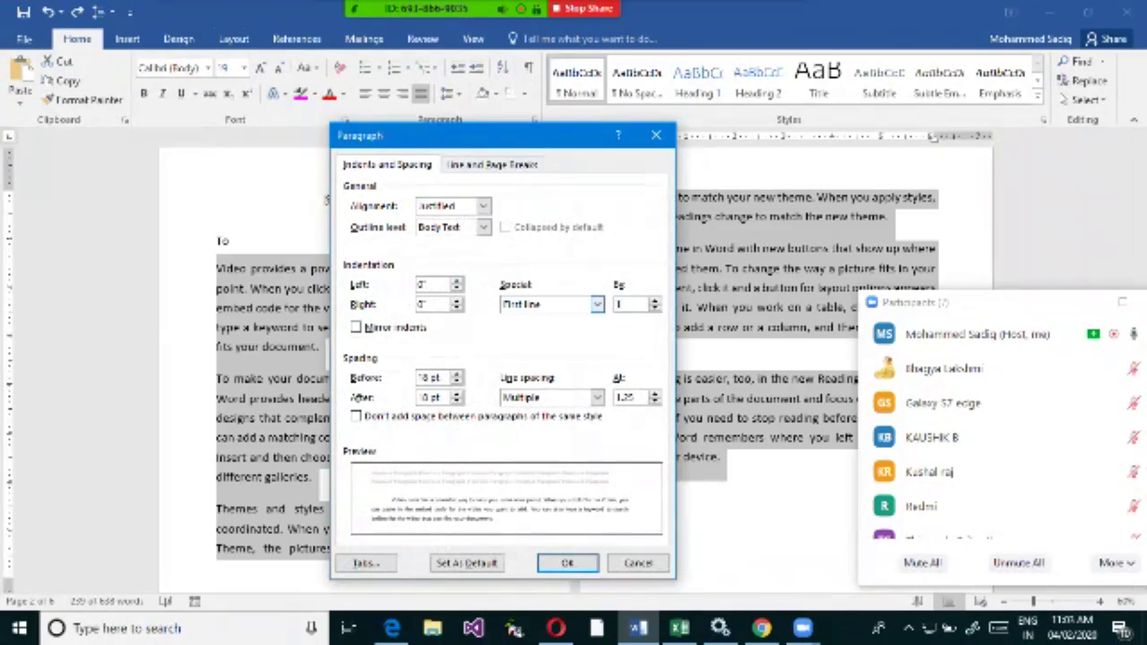
left_click(429, 284)
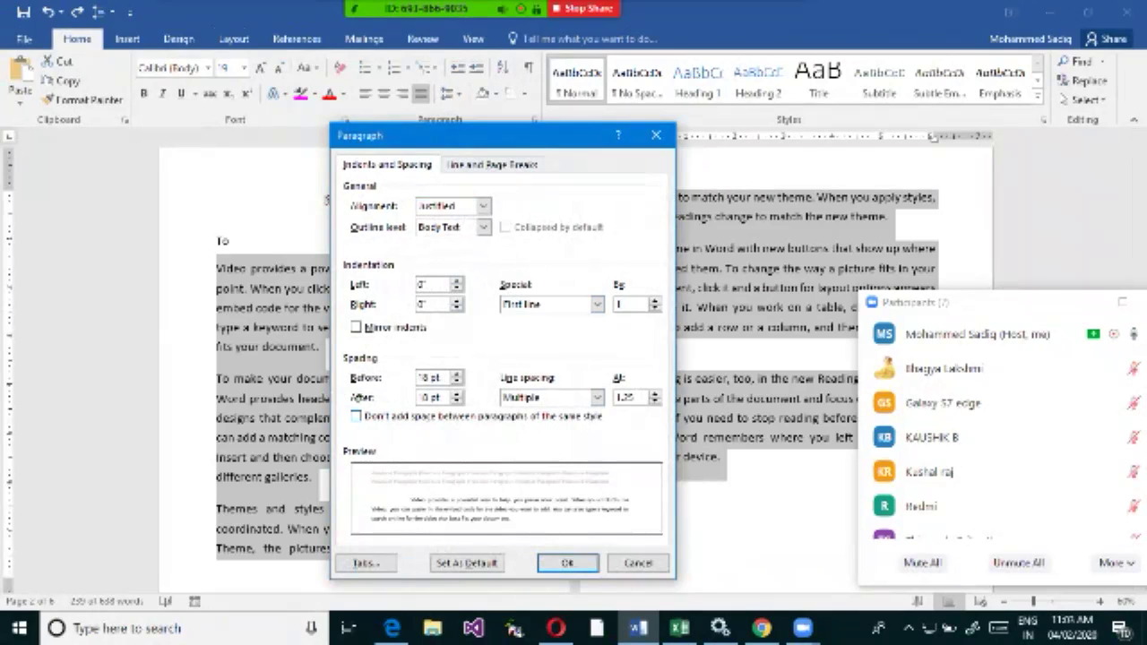
key("Return")
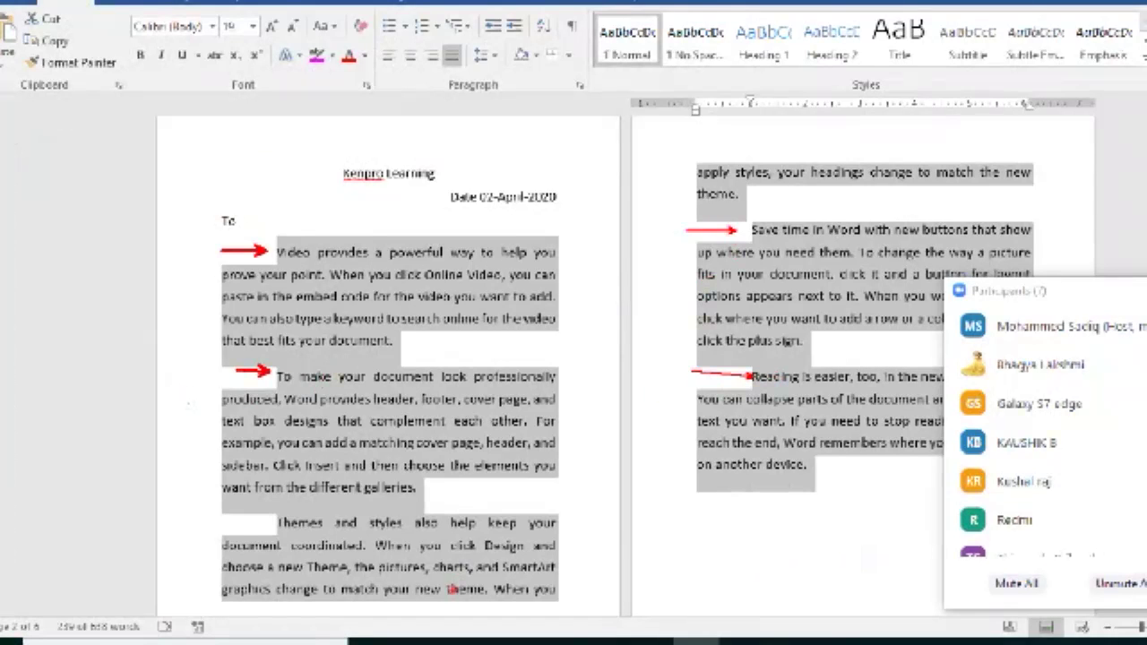
left_click(271, 525)
key("Escape")
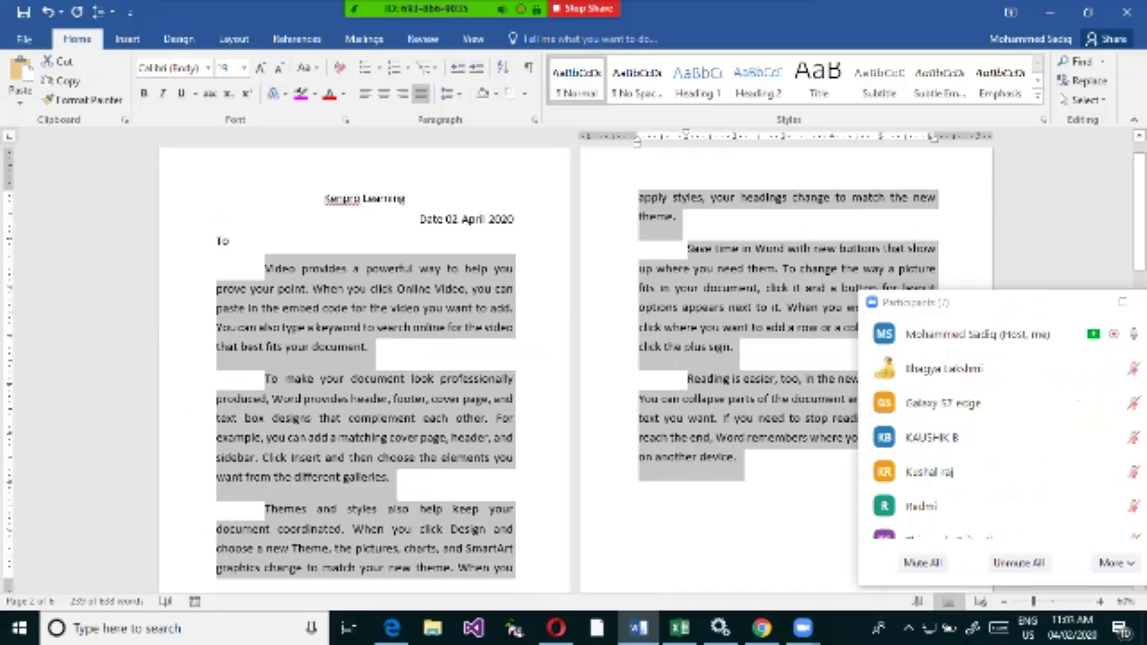
Reopen the Paragraph settings for the selected text and mark the Special indentation setting and its amount with a box.
mouse_move(583, 8)
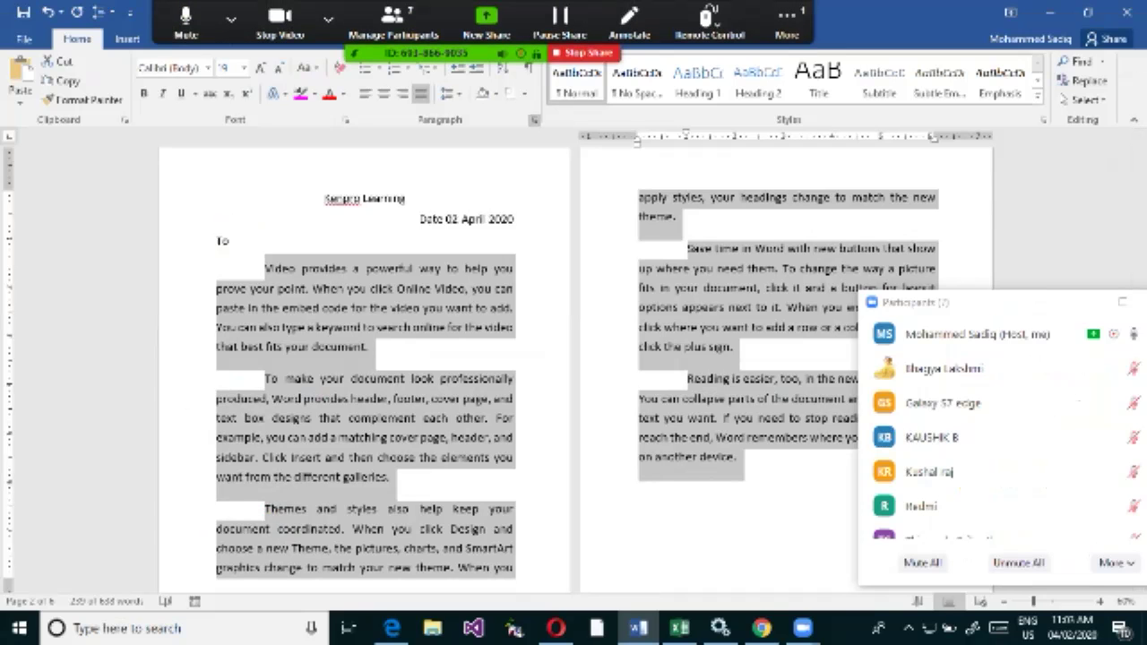
left_click(534, 119)
left_click_drag(542, 135, 527, 189)
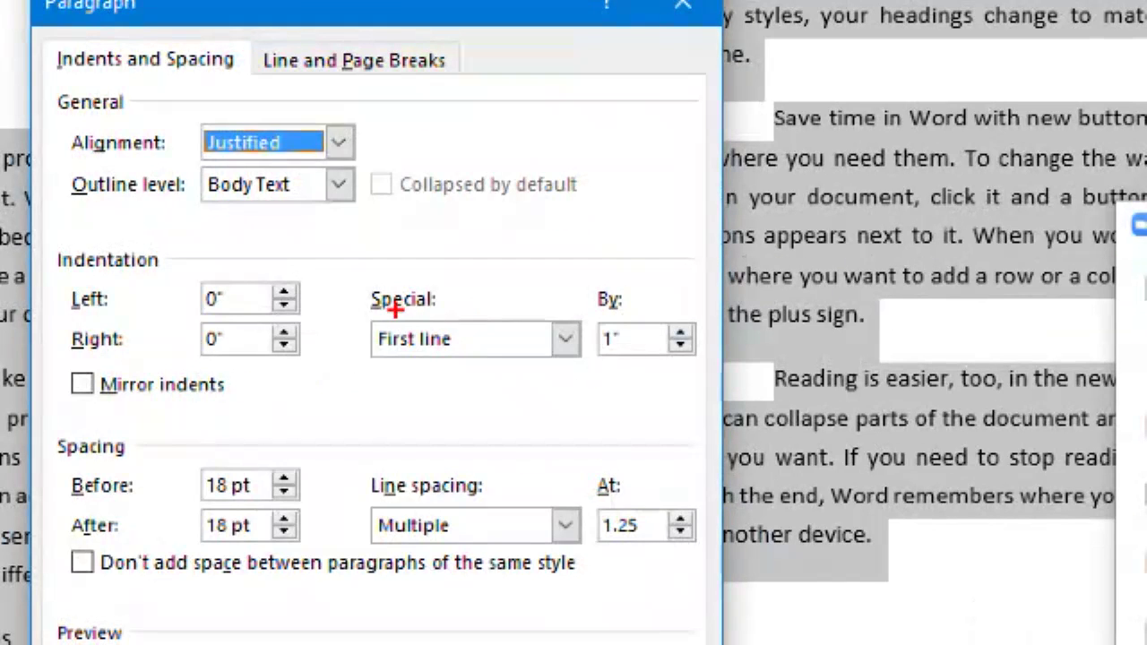
left_click_drag(473, 347, 675, 386)
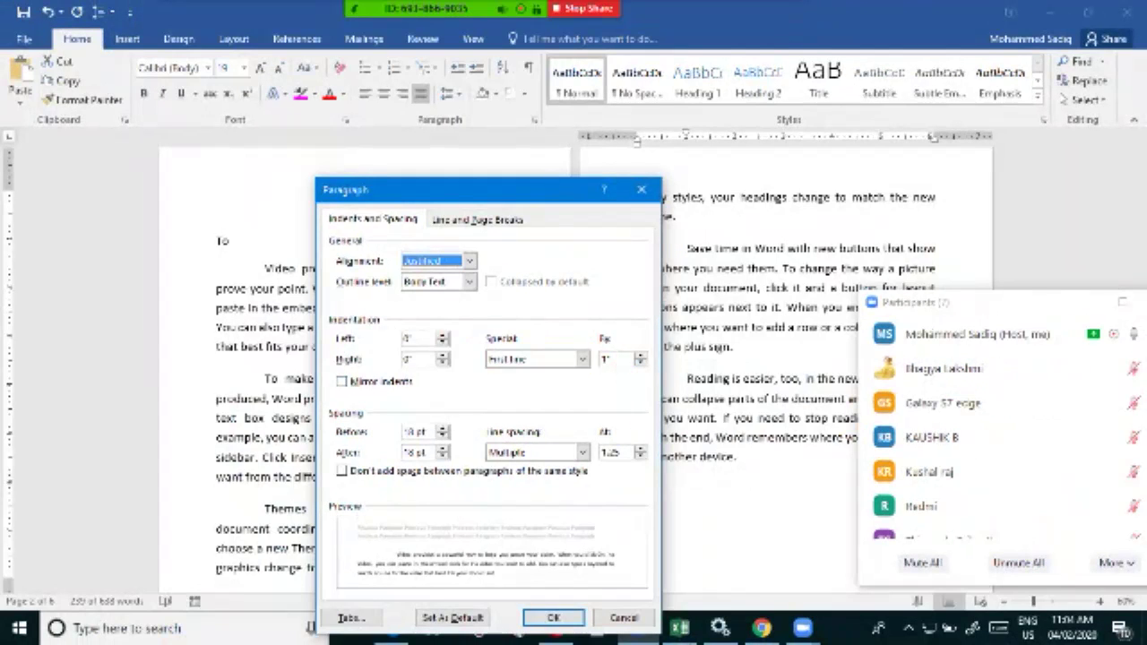
Move the Paragraph settings aside, mark the first body paragraph's left edge and first line with arrows, and clear the annotations.
left_click(608, 358)
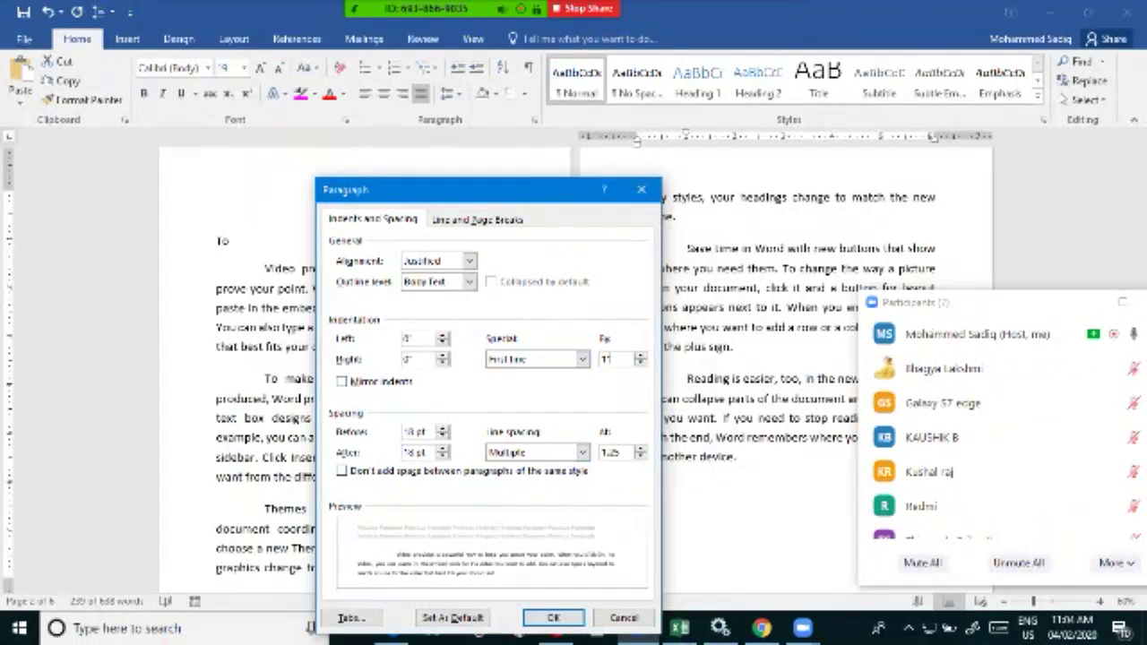
left_click_drag(484, 189, 554, 193)
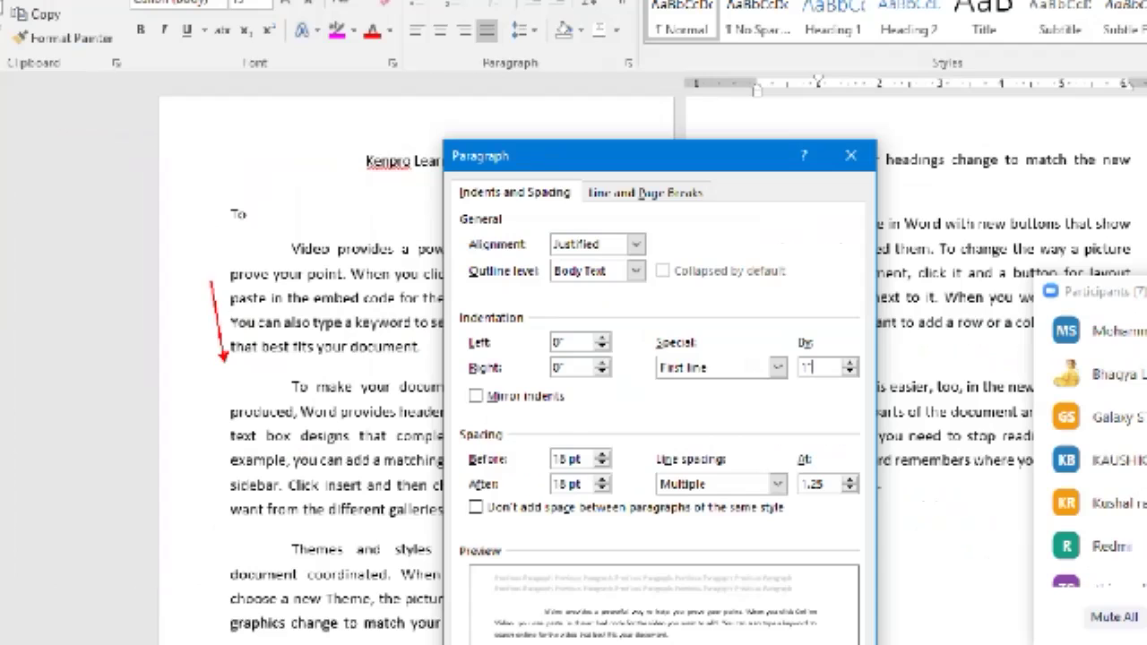
left_click_drag(261, 262, 223, 262)
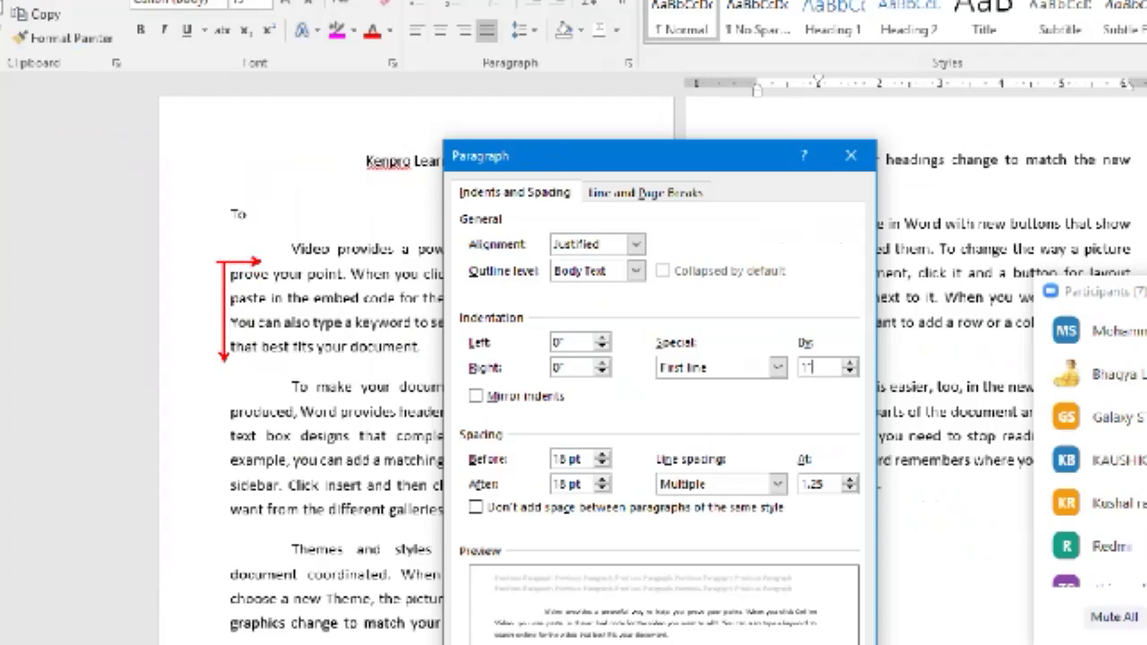
key("Escape")
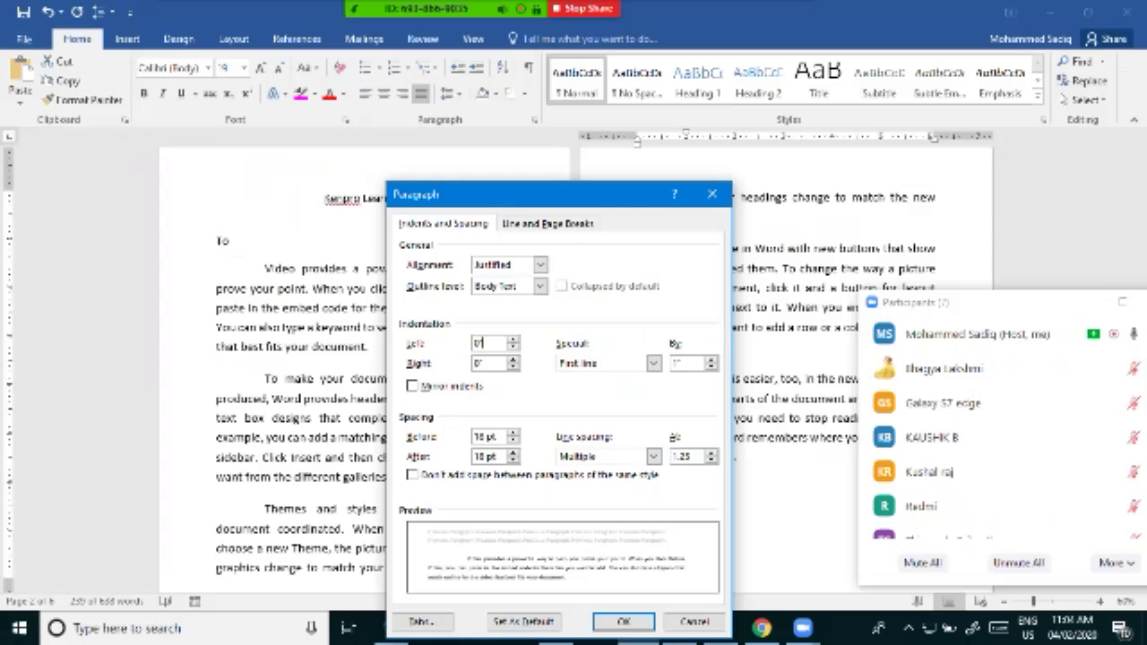
Set the left indentation of the selected body paragraphs to 0.2" and apply it.
left_click(512, 338)
left_click(513, 339)
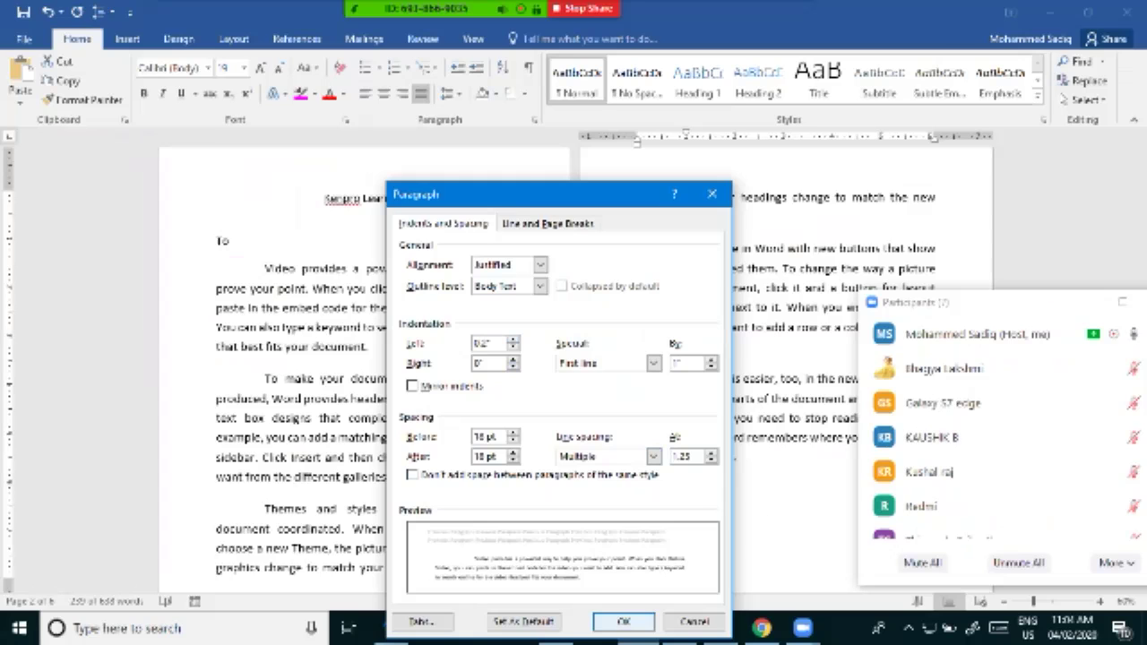
left_click(623, 620)
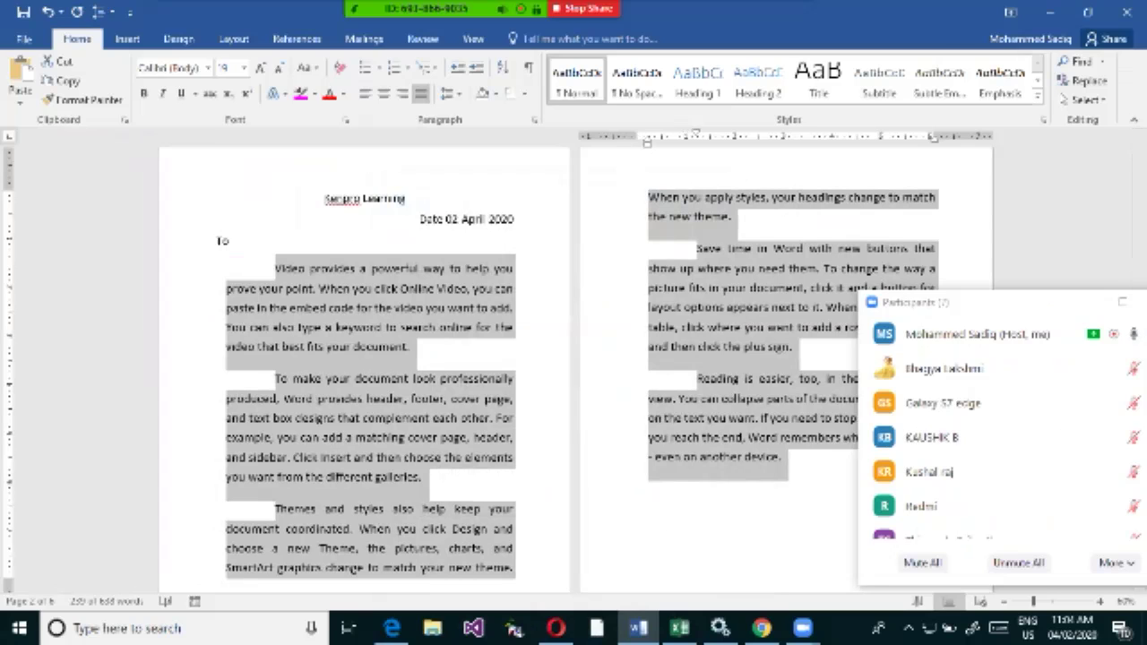
Reselect the body paragraphs, mark the gap between the left margin and the second-page text with a box, and clear the annotation.
key("Right")
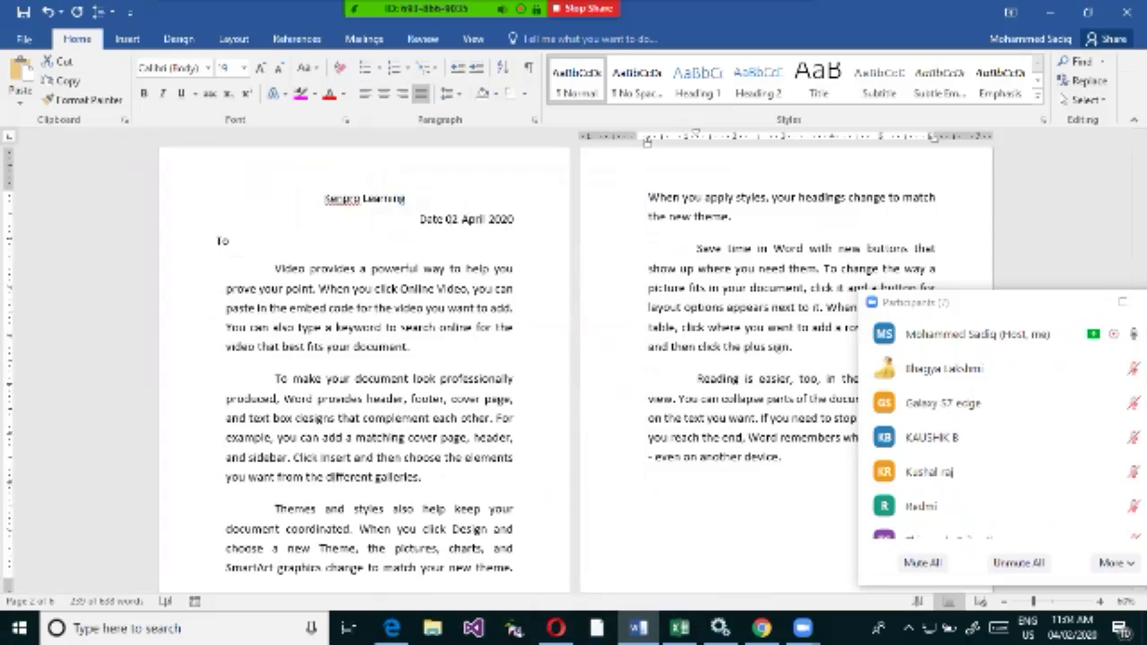
key("ctrl+shift+End")
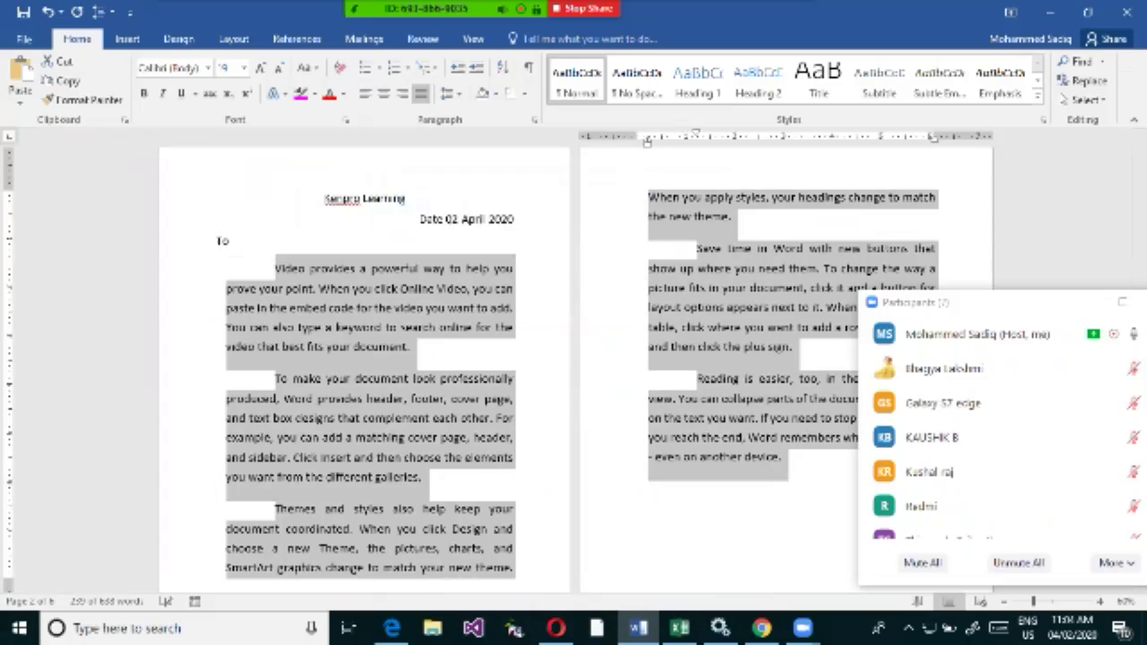
left_click_drag(636, 136, 636, 136)
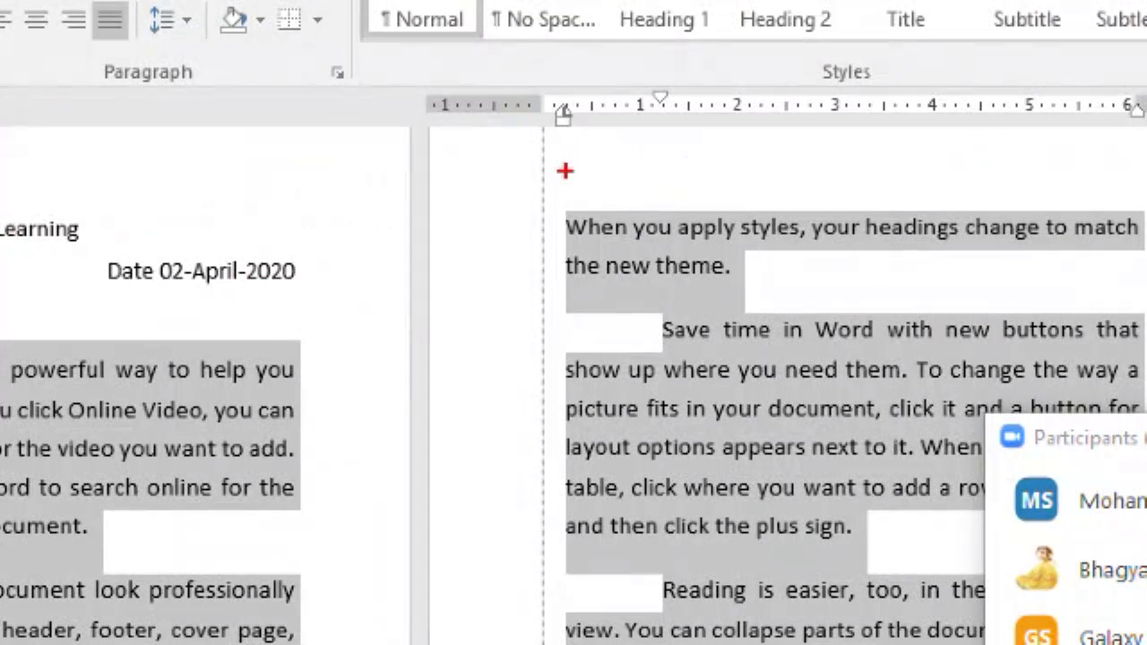
mouse_move(541, 122)
left_mouse_down()
mouse_move(555, 644)
mouse_move(566, 642)
left_mouse_up()
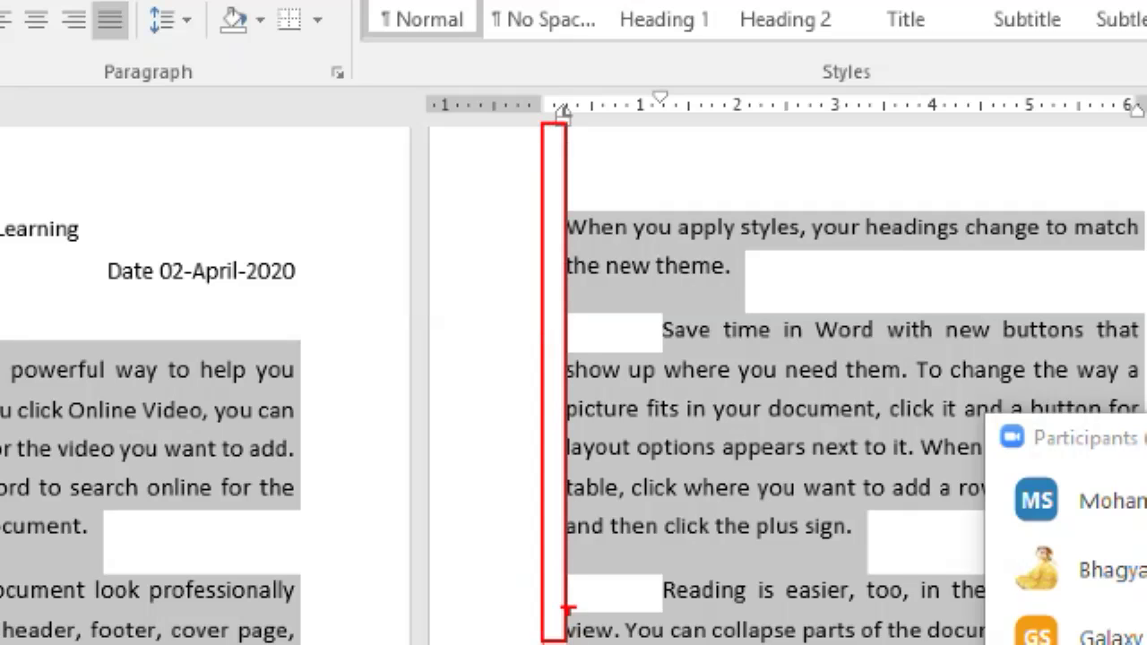
left_click_drag(564, 287, 539, 278)
key("Escape")
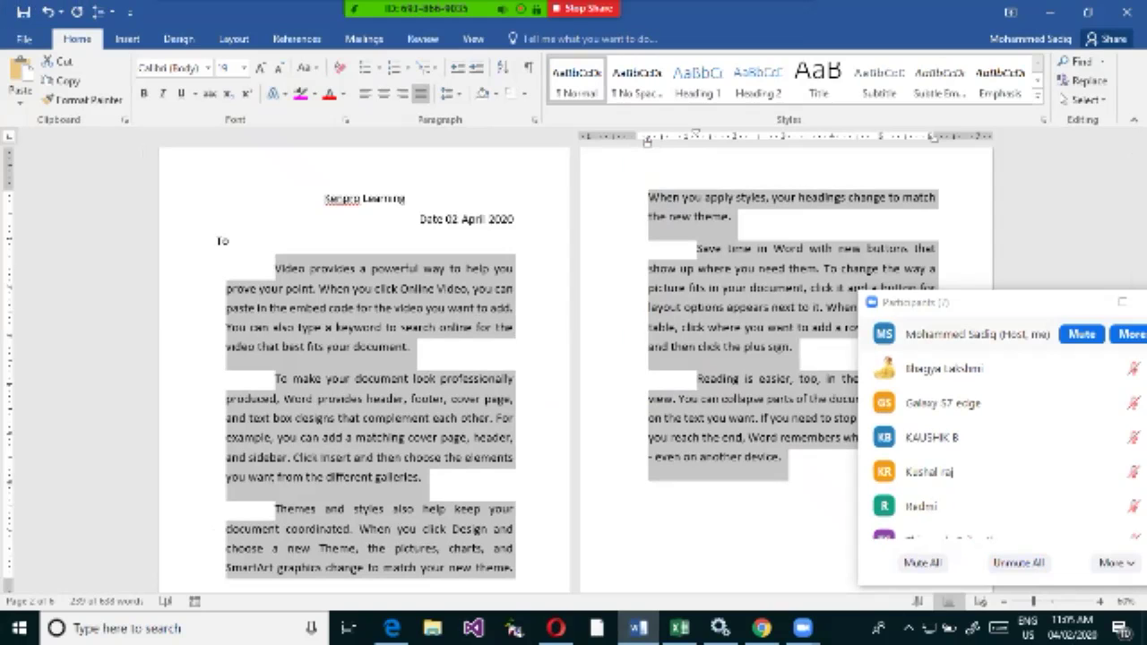
Move the participants list away from the lower part of the page and unmute all participants.
left_click_drag(1030, 302, 1030, 232)
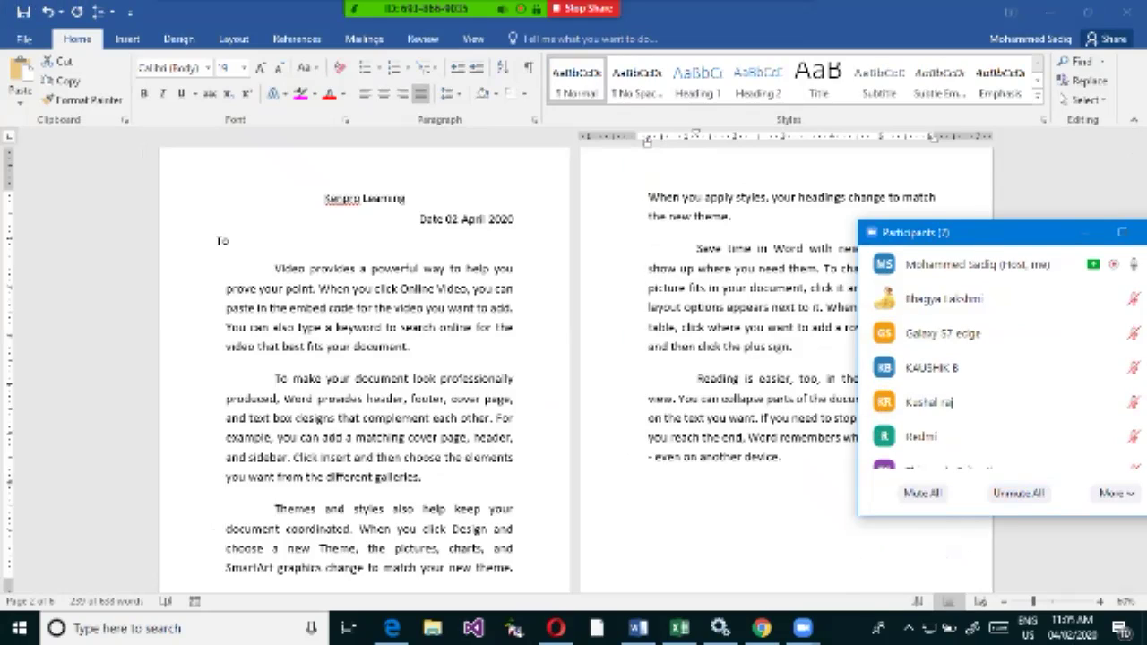
left_click(1017, 492)
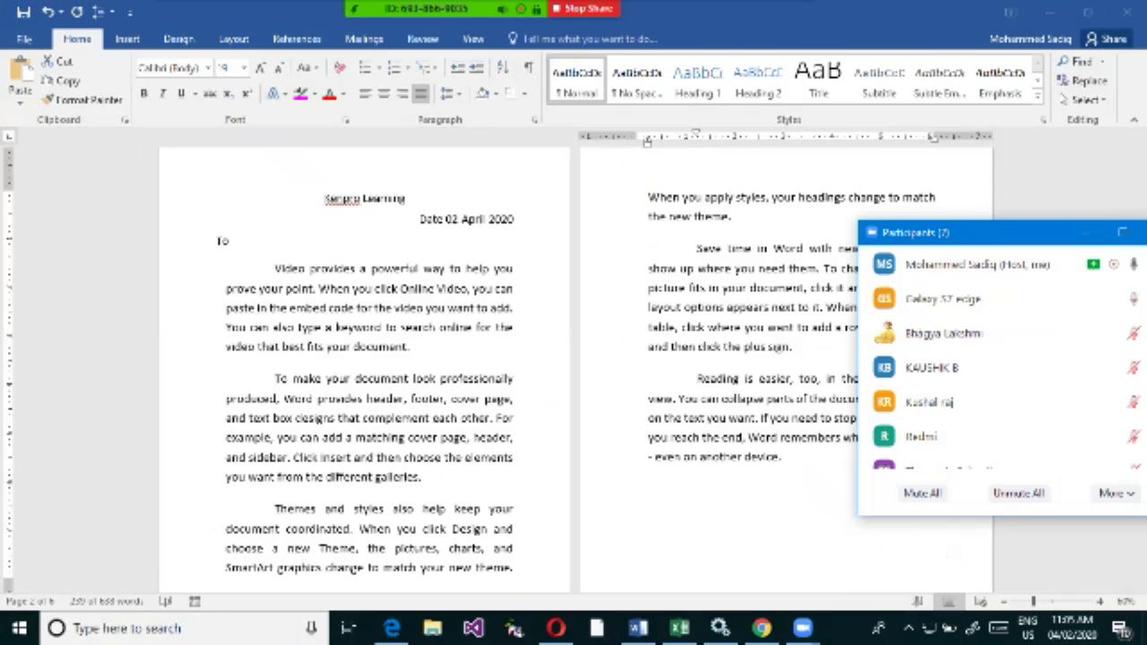
Apply a right indentation of 0.3" to the selected body paragraphs through the Paragraph settings and deselect the text.
left_click(535, 120)
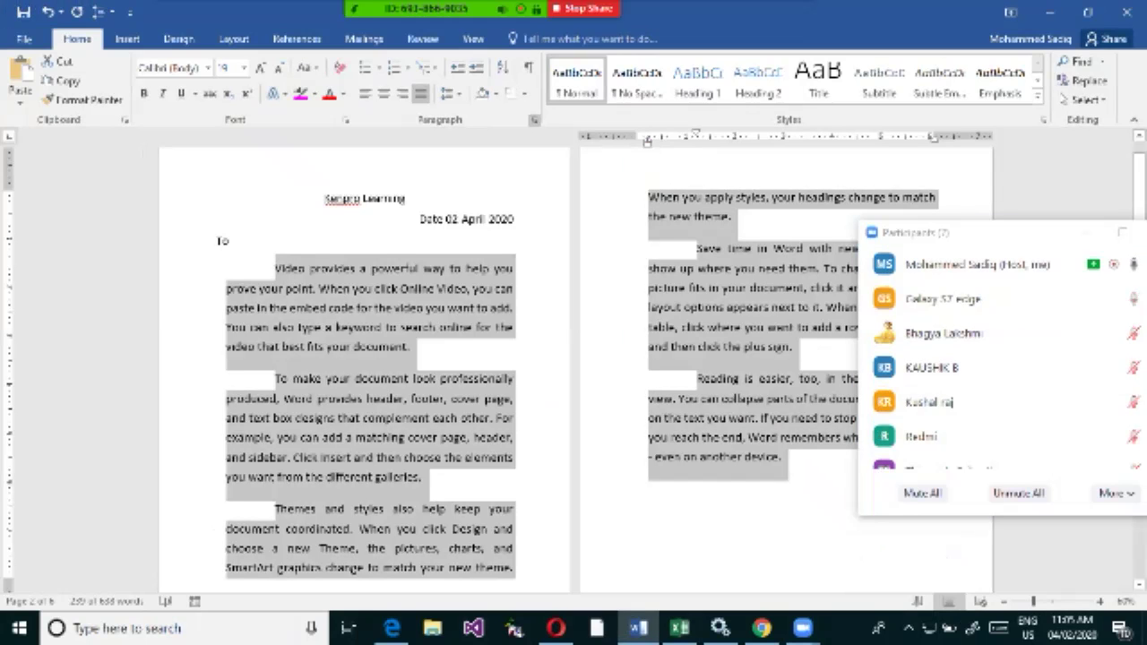
left_click(533, 119)
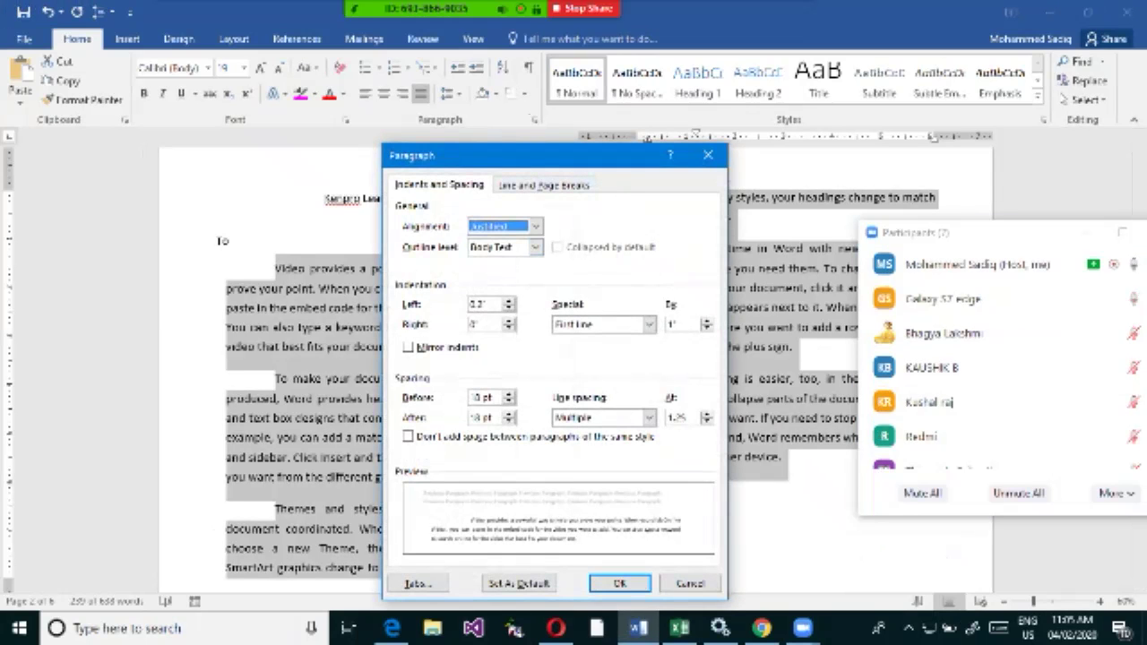
left_click(478, 325)
left_click_drag(538, 155, 252, 143)
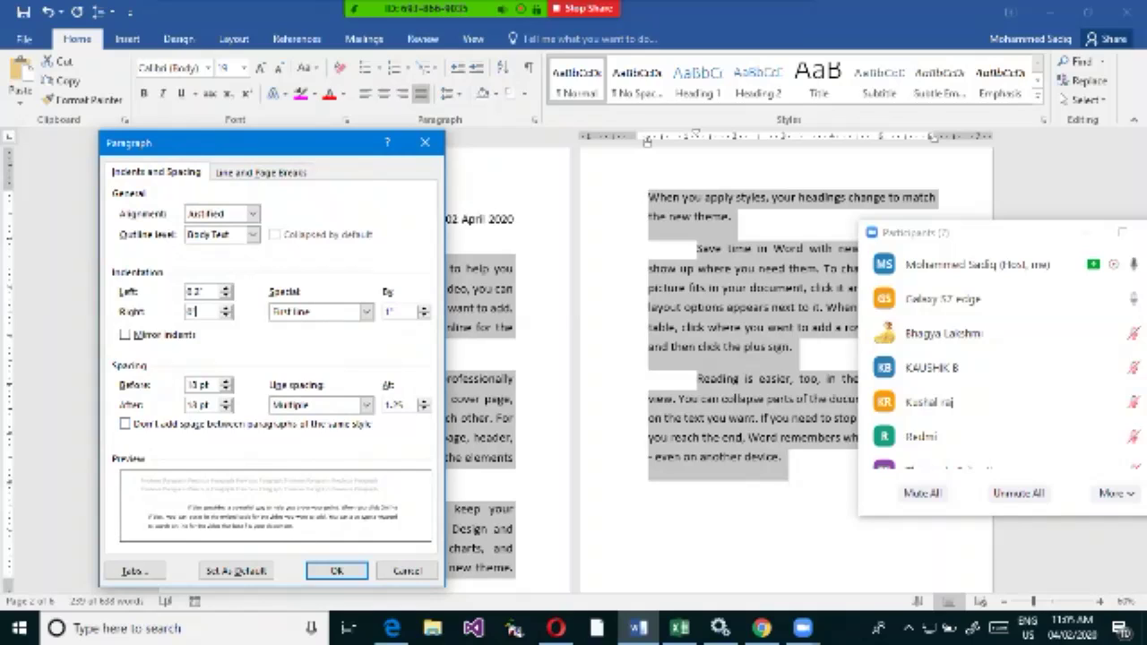
left_click(226, 307)
left_click(225, 308)
left_click(226, 307)
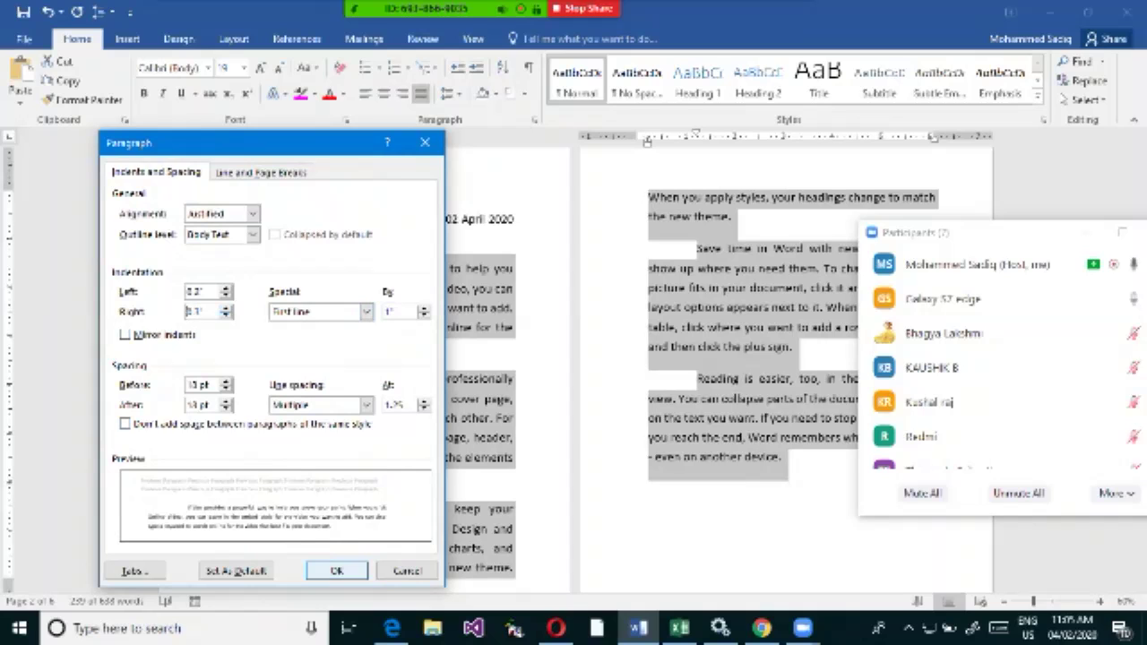
double_click(194, 312)
key("Return")
left_click(448, 347)
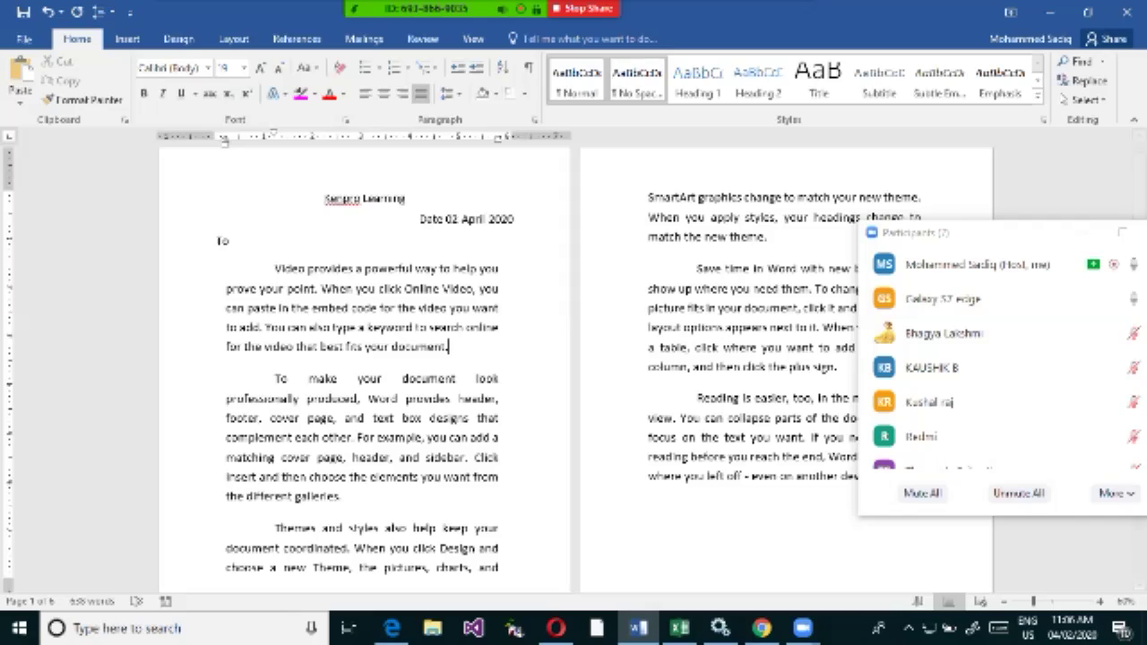
Mark the horizontal ruler and its right indent marker with boxes, clearing each annotation.
left_click(331, 268)
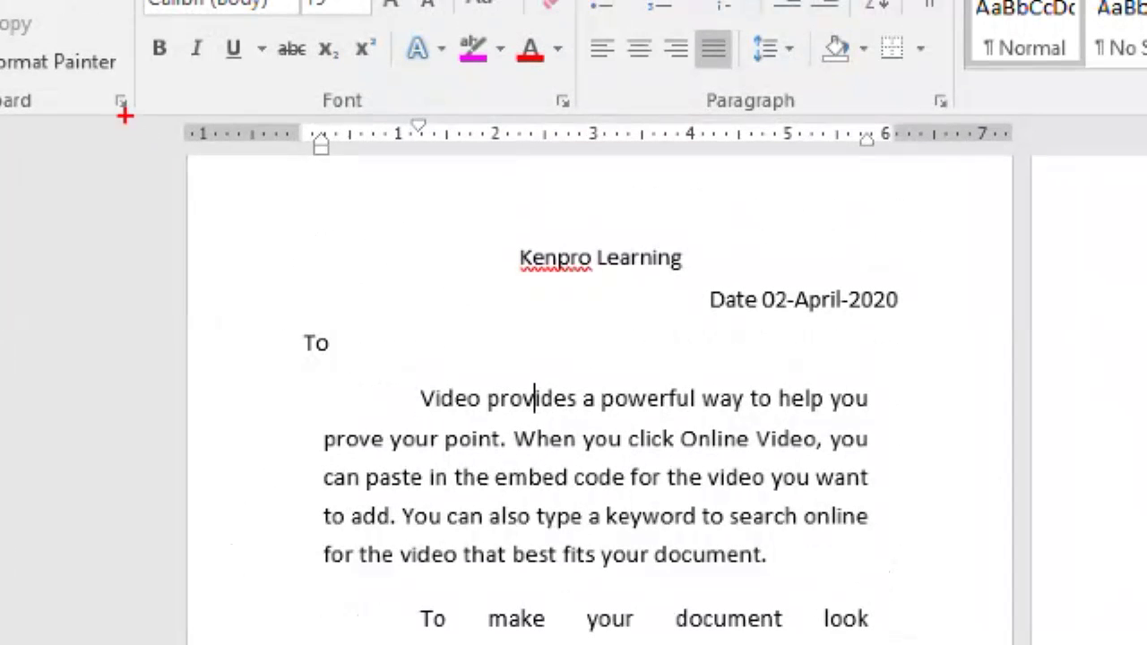
mouse_move(179, 116)
left_mouse_down()
mouse_move(711, 185)
mouse_move(1037, 173)
mouse_move(1005, 157)
left_mouse_up()
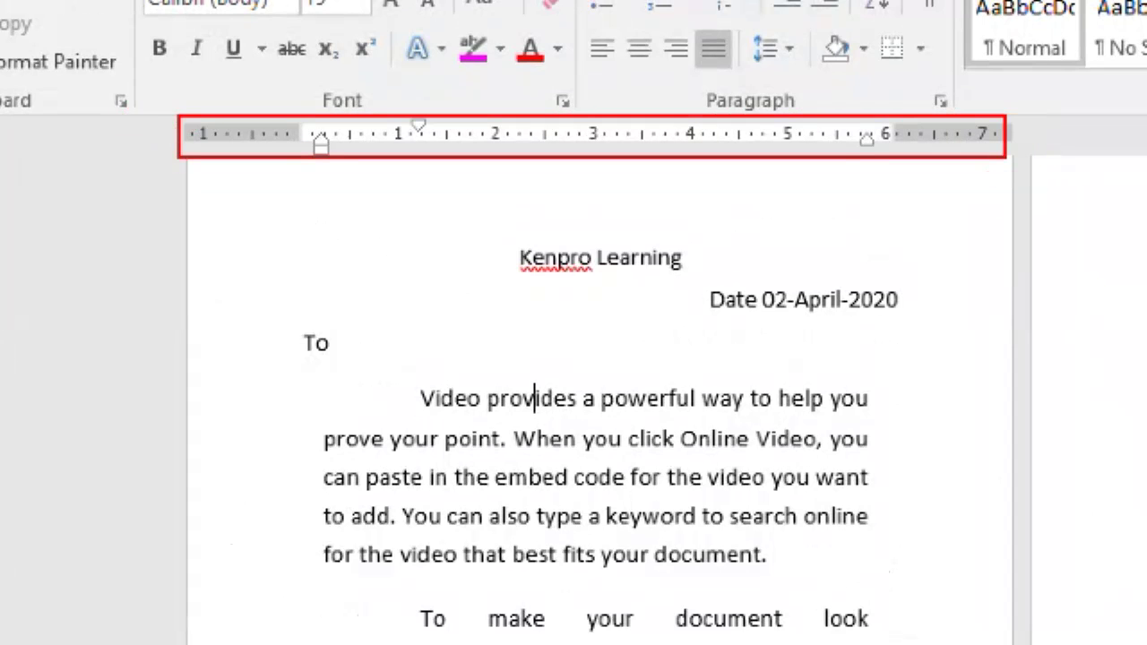
key("Escape")
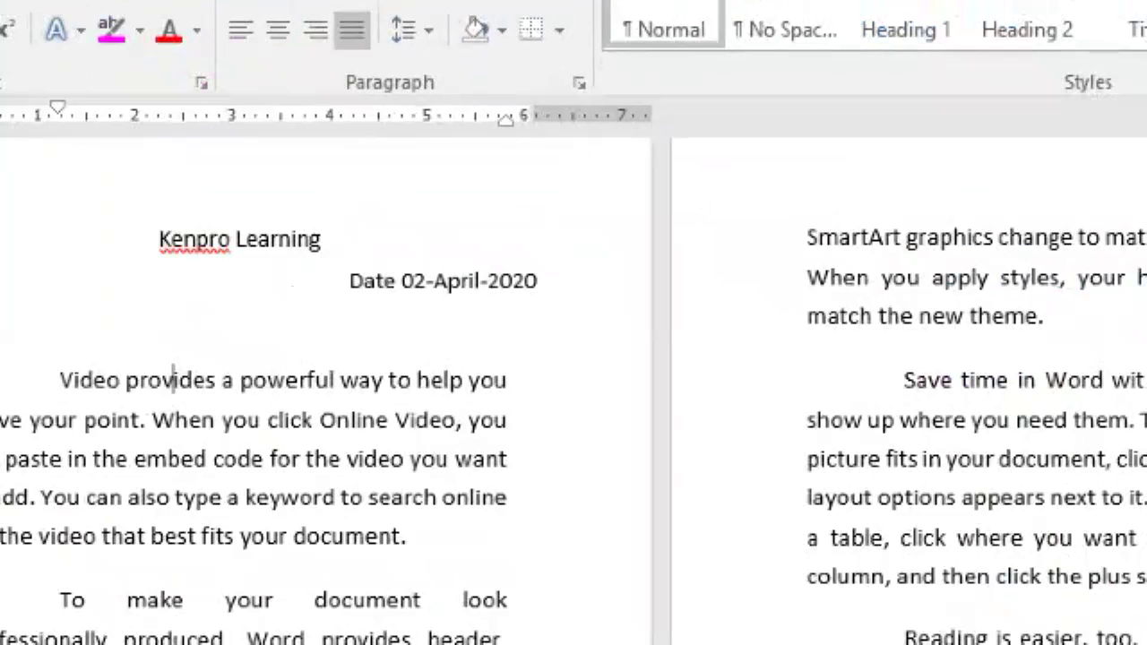
mouse_move(492, 106)
left_mouse_down()
mouse_move(541, 146)
mouse_move(521, 143)
left_mouse_up()
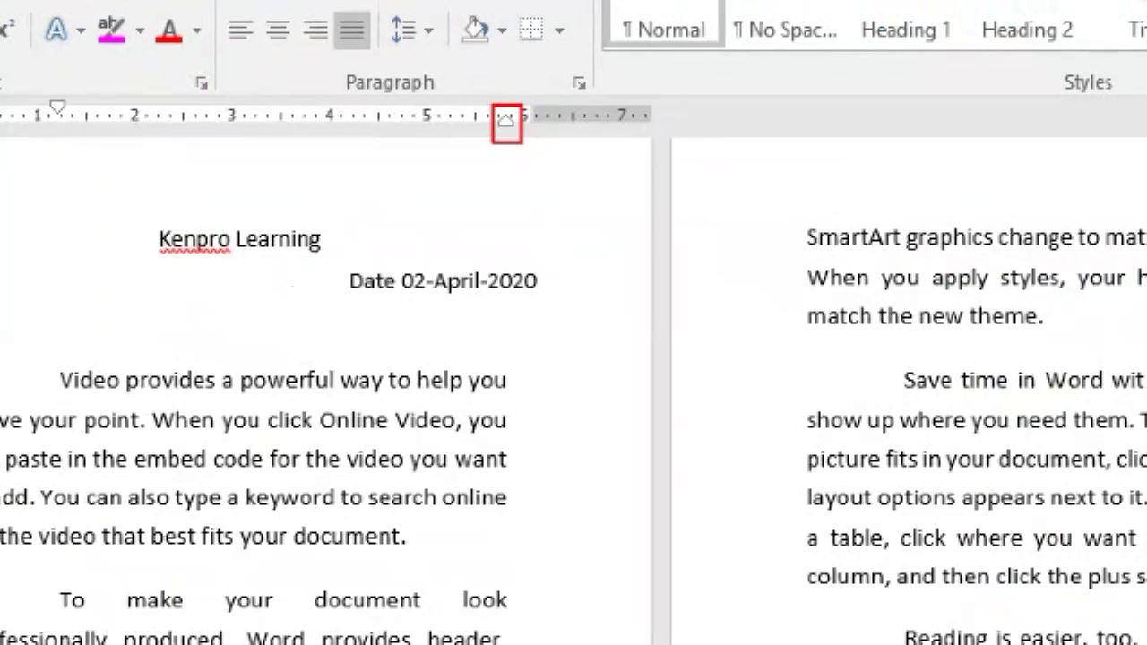
key("Escape")
Select the first-page body paragraphs and adjust their right indent marker on the ruler, ending at about the 6" mark.
left_click_drag(60, 380, 778, 478)
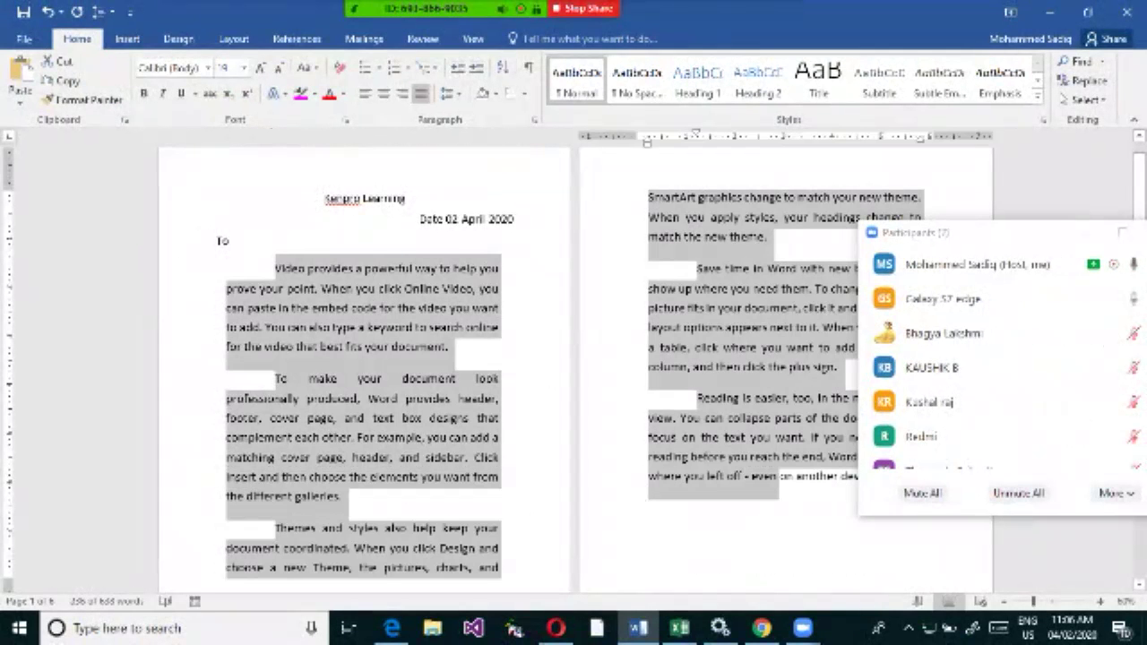
left_click(439, 268)
left_click_drag(275, 268, 504, 568)
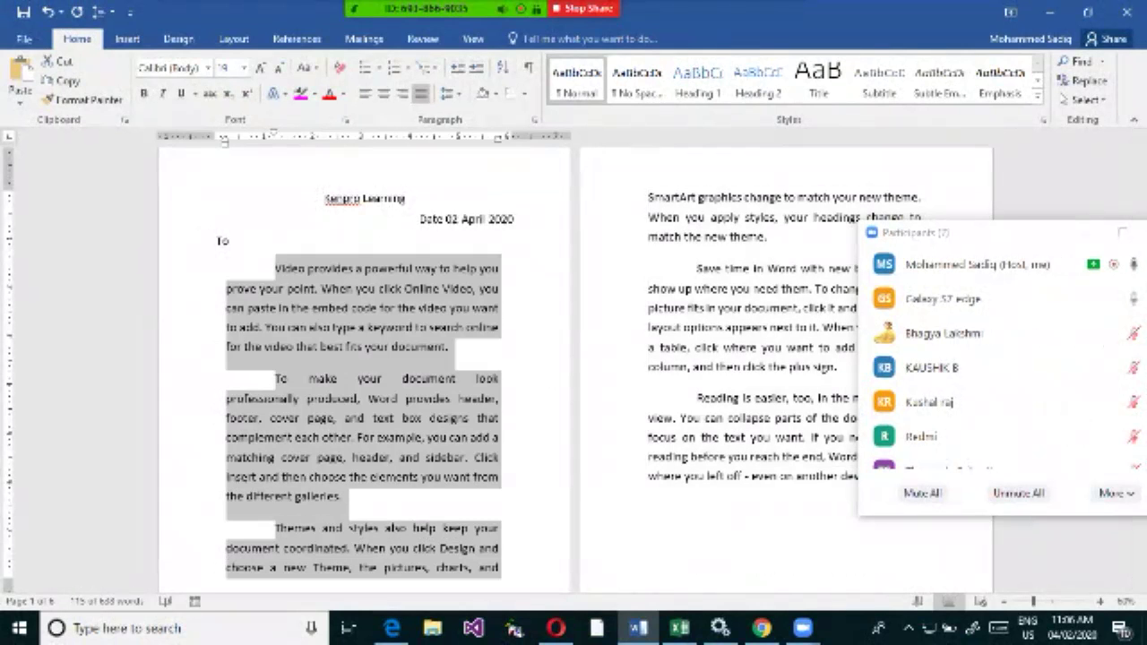
mouse_move(498, 138)
left_mouse_down()
mouse_move(379, 139)
mouse_move(492, 139)
mouse_move(441, 139)
mouse_move(482, 139)
left_mouse_up()
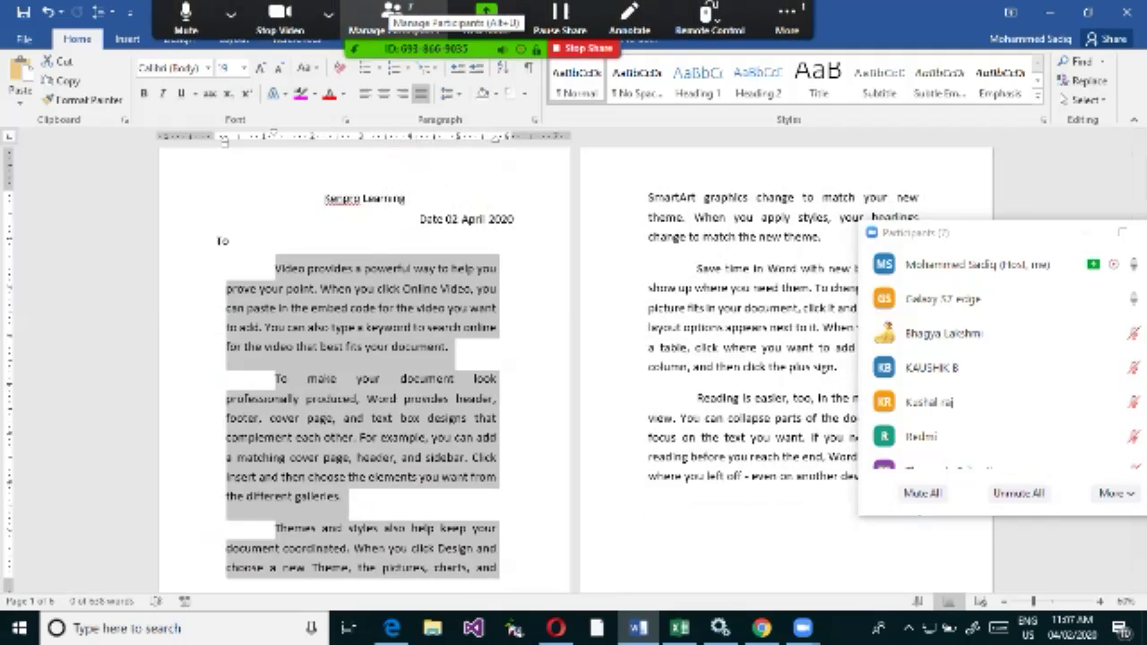
left_click(231, 18)
left_click(279, 27)
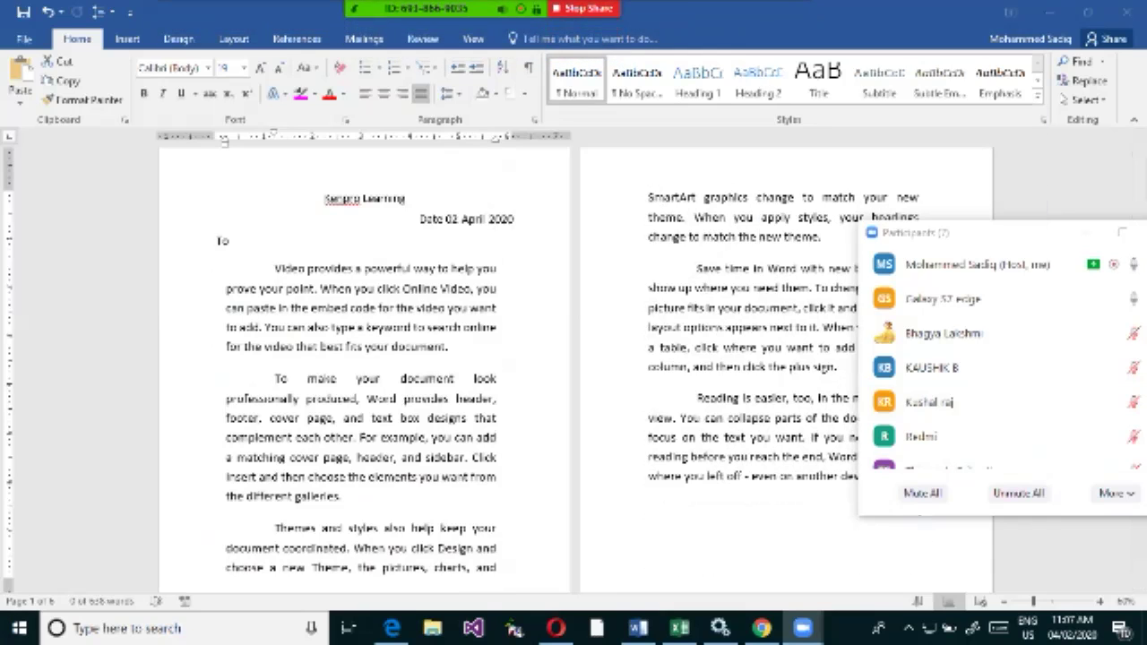
key("ctrl+z")
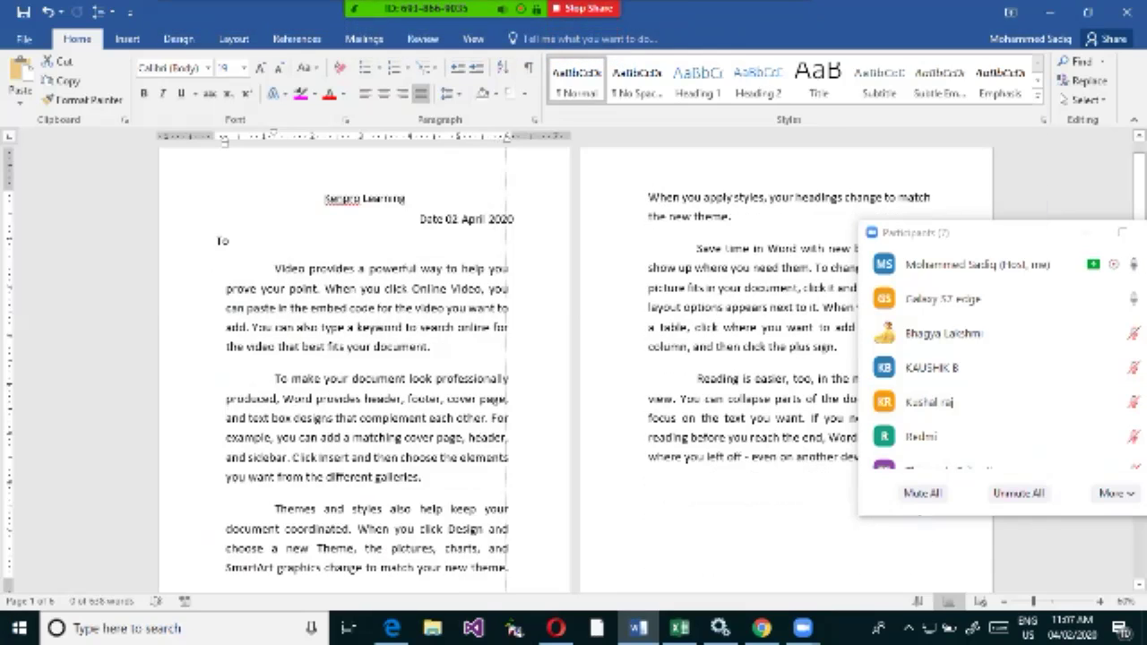
key("ctrl+z")
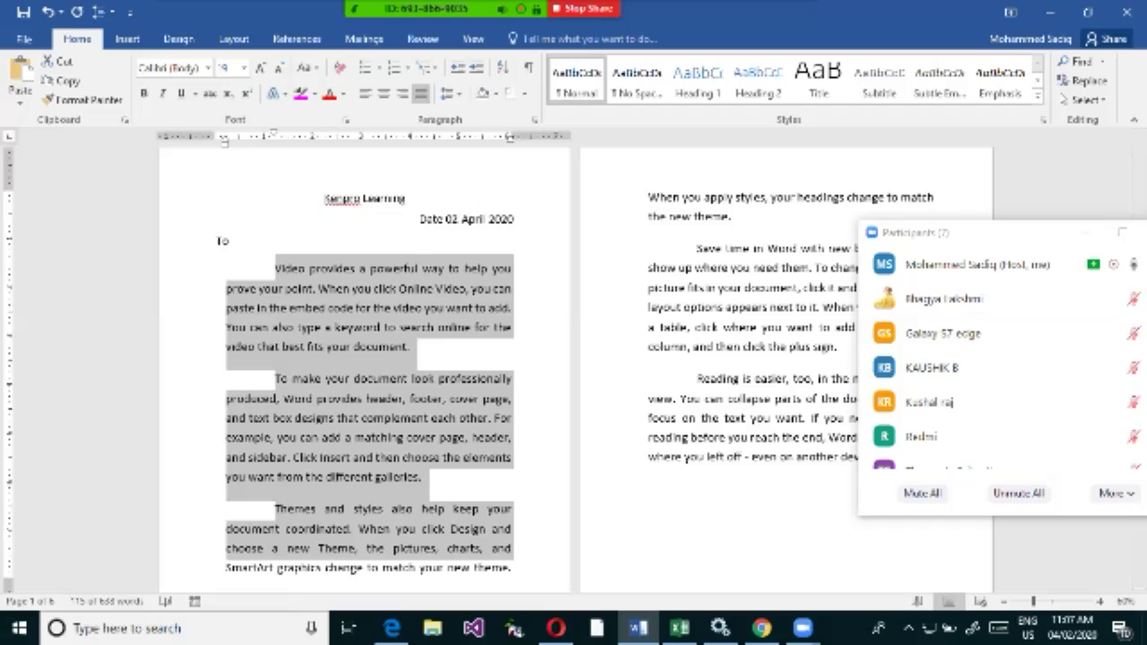
Remove the first-line indentation from the selected first-page body paragraphs.
key("ctrl+z")
key("ctrl+z")
key("ctrl+z")
left_click_drag(224, 132, 227, 133)
key("ctrl+z")
key("ctrl+z")
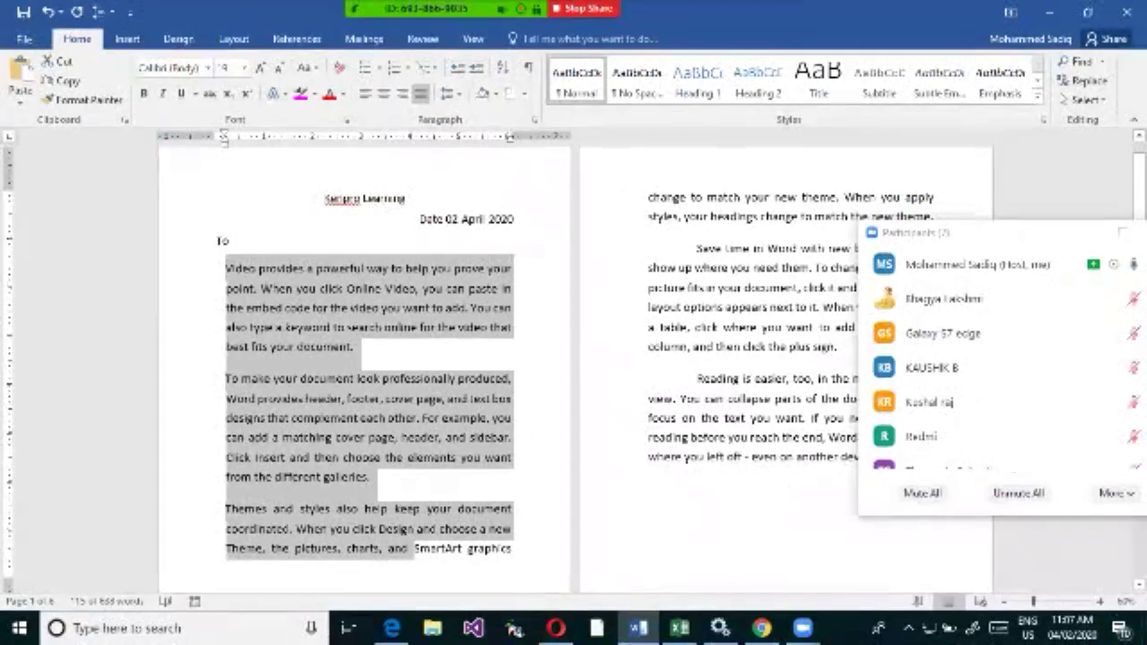
Adjust the first-line indent marker of the selected paragraphs on the ruler, ending about 1" past the left indent.
left_click_drag(224, 133, 279, 132)
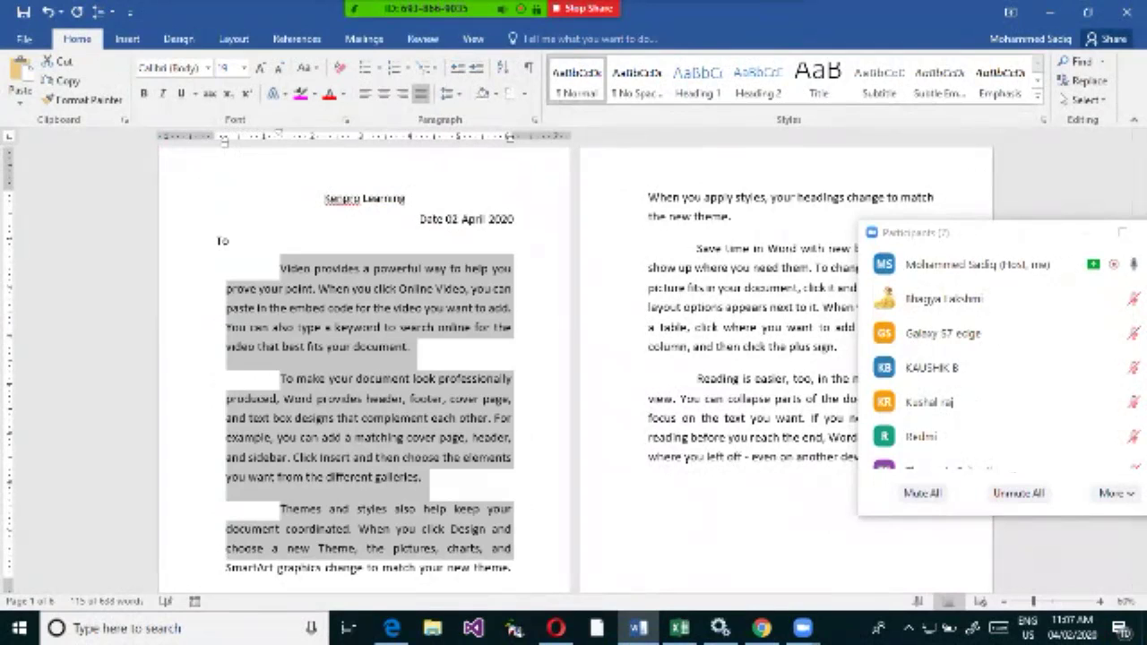
mouse_move(278, 133)
left_mouse_down()
mouse_move(439, 133)
mouse_move(231, 133)
mouse_move(265, 133)
left_mouse_up()
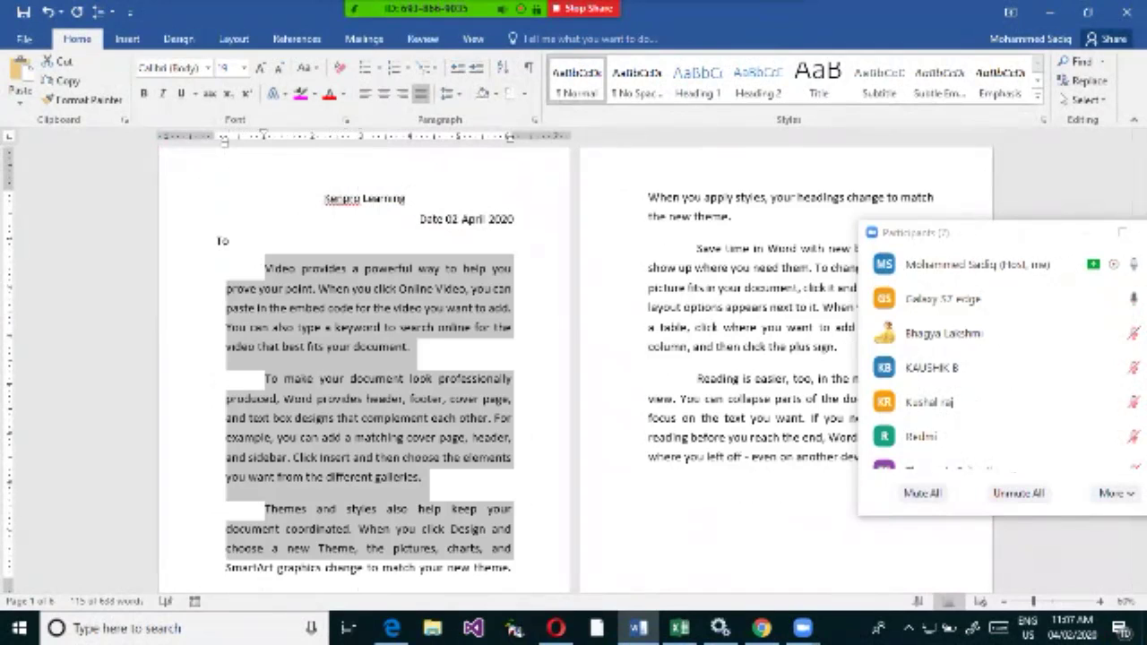
left_click_drag(264, 133, 273, 133)
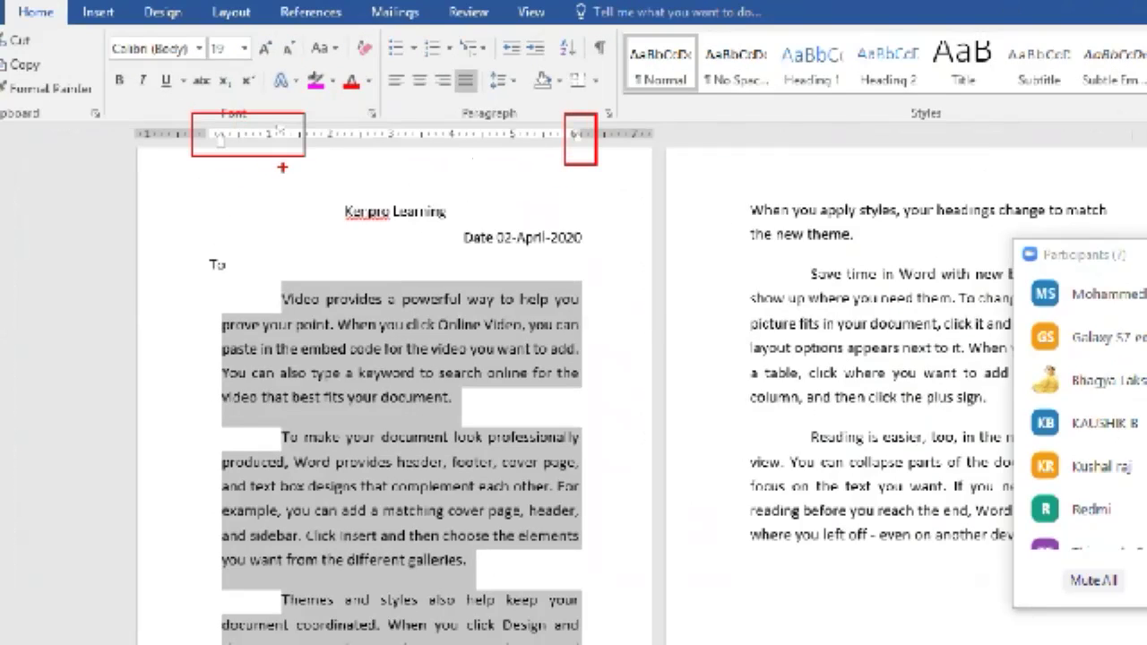
Annotate the inward direction of the left and right indents with arrows, and mark the first paragraph's first-line offset and left edge.
left_click_drag(213, 175, 296, 175)
left_click_drag(611, 179, 570, 179)
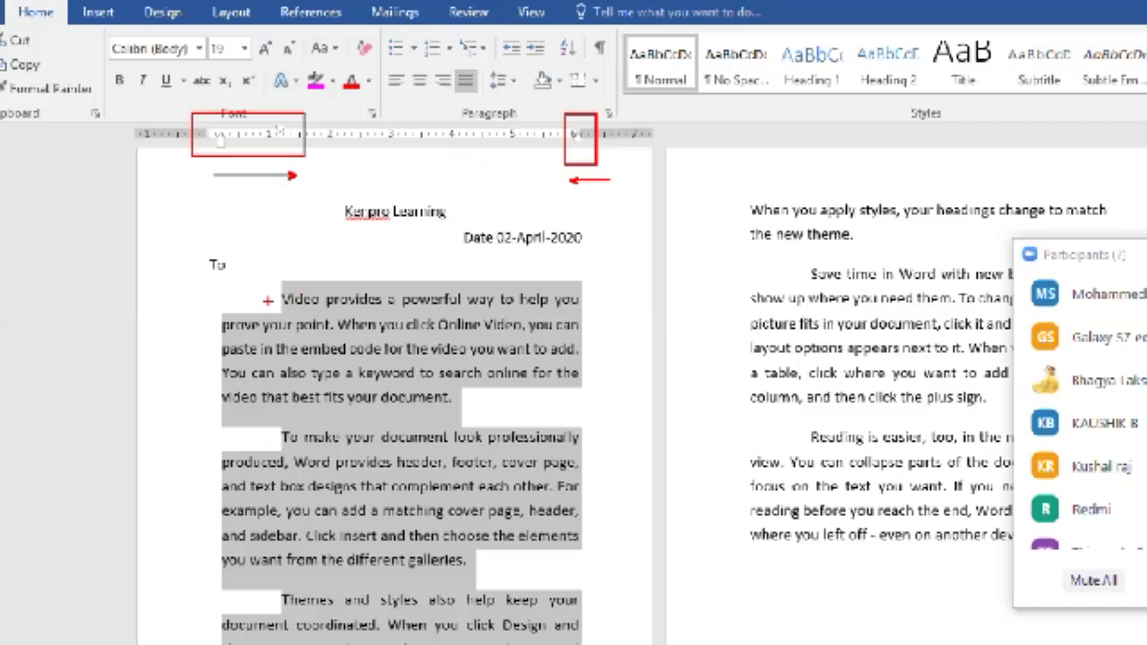
left_click_drag(229, 304, 277, 300)
left_click_drag(216, 405, 220, 308)
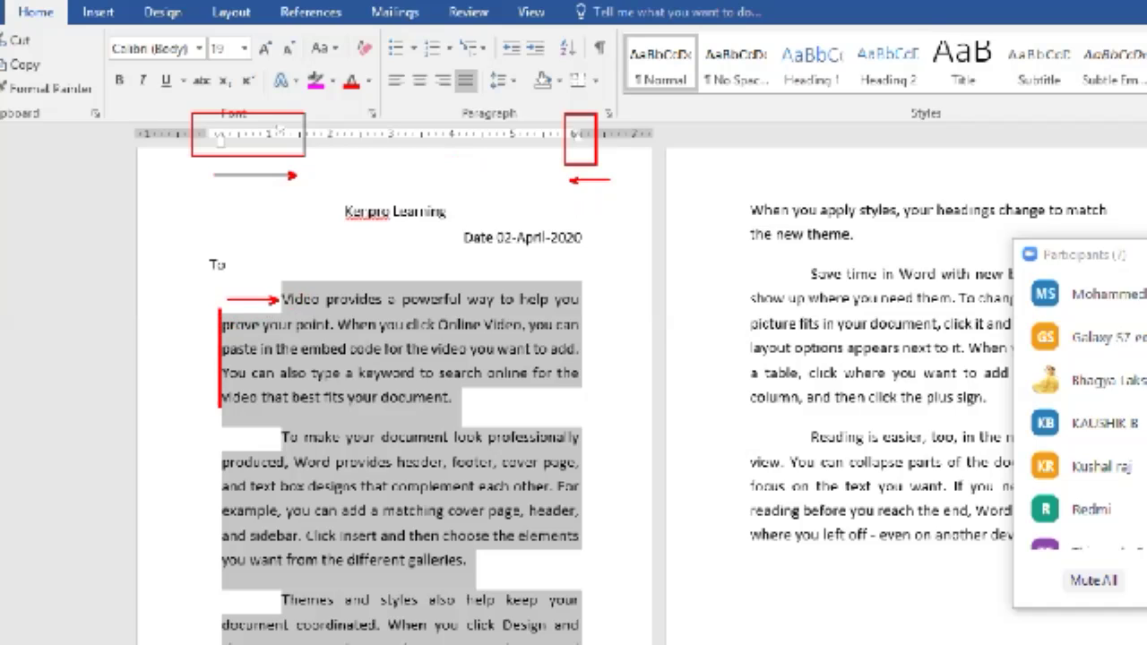
Annotate the ruler's first-line indent marker with a red box, a pointing arrow and the label "First Line Indent.".
mouse_move(272, 119)
left_mouse_down()
mouse_move(296, 139)
mouse_move(297, 128)
left_mouse_up()
key("t")
scroll(310, 178, "down", 2)
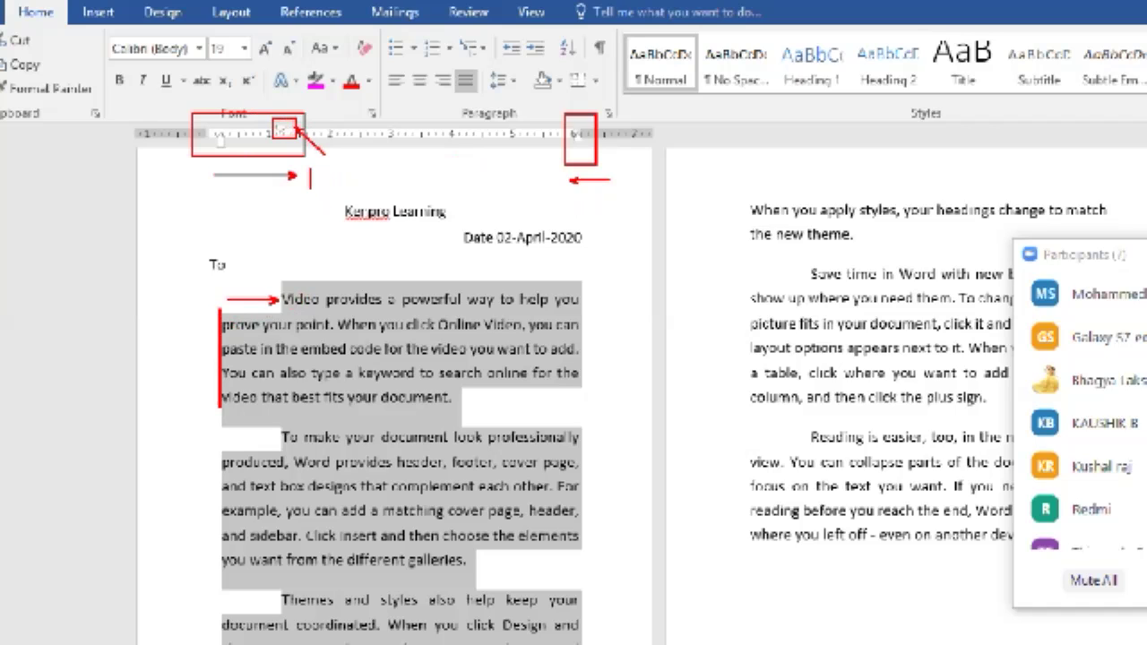
type("First Line")
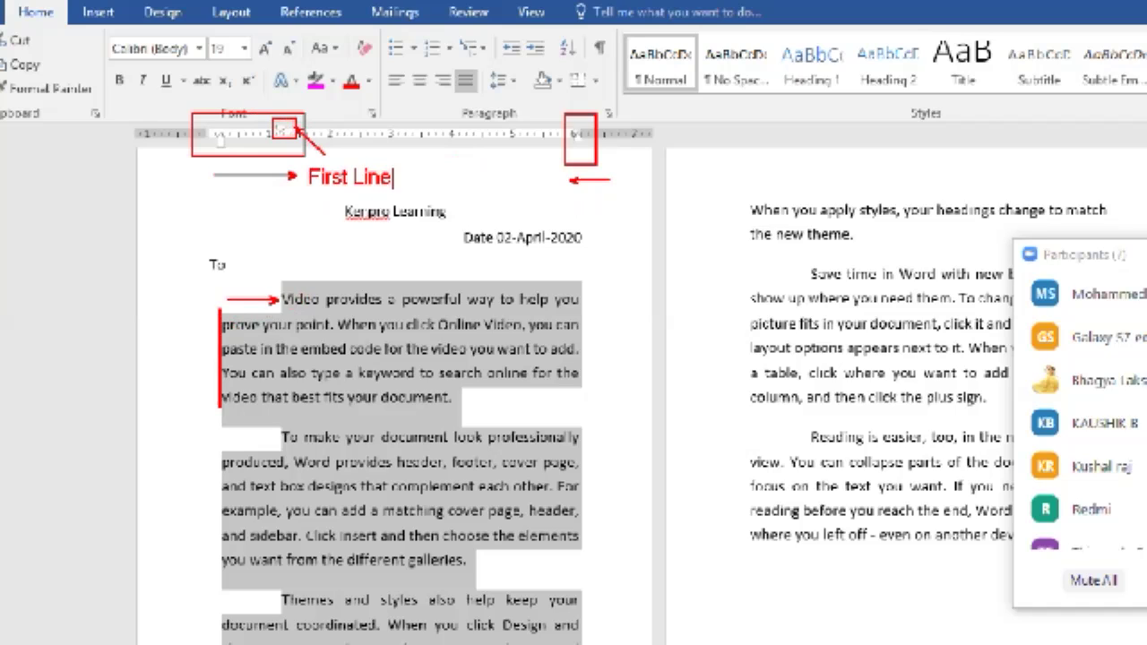
type(" Indent")
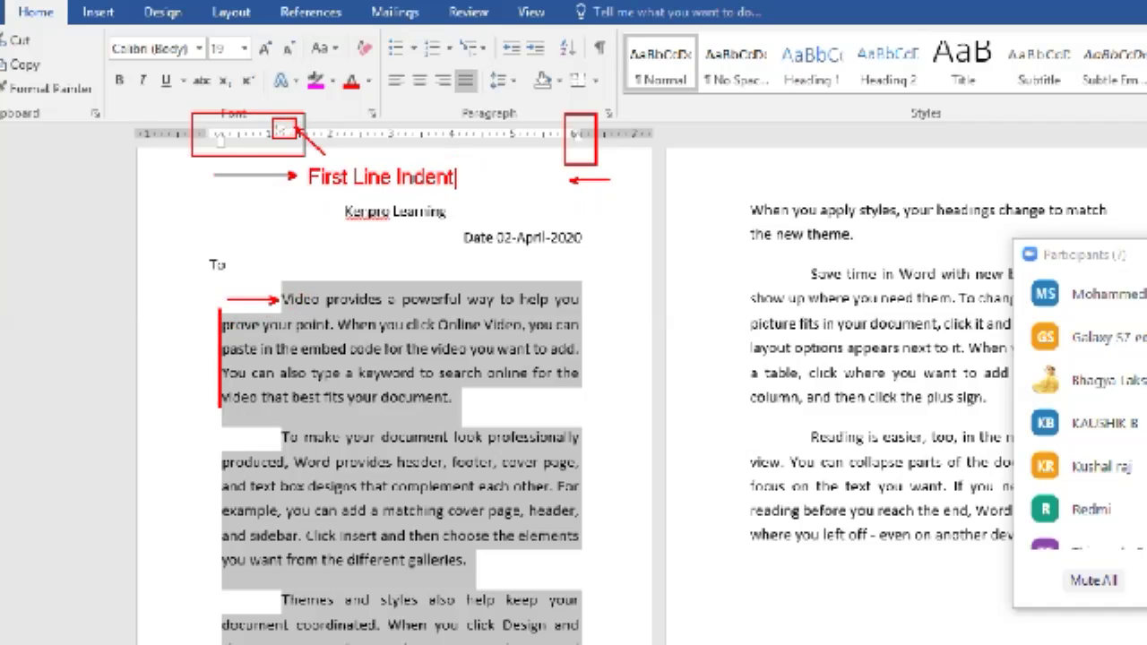
type(".")
Annotate the ruler's left indent marker with a red box, a pointing arrow and the label "Left Indent".
left_click_drag(215, 154, 157, 224)
left_click_drag(209, 128, 231, 155)
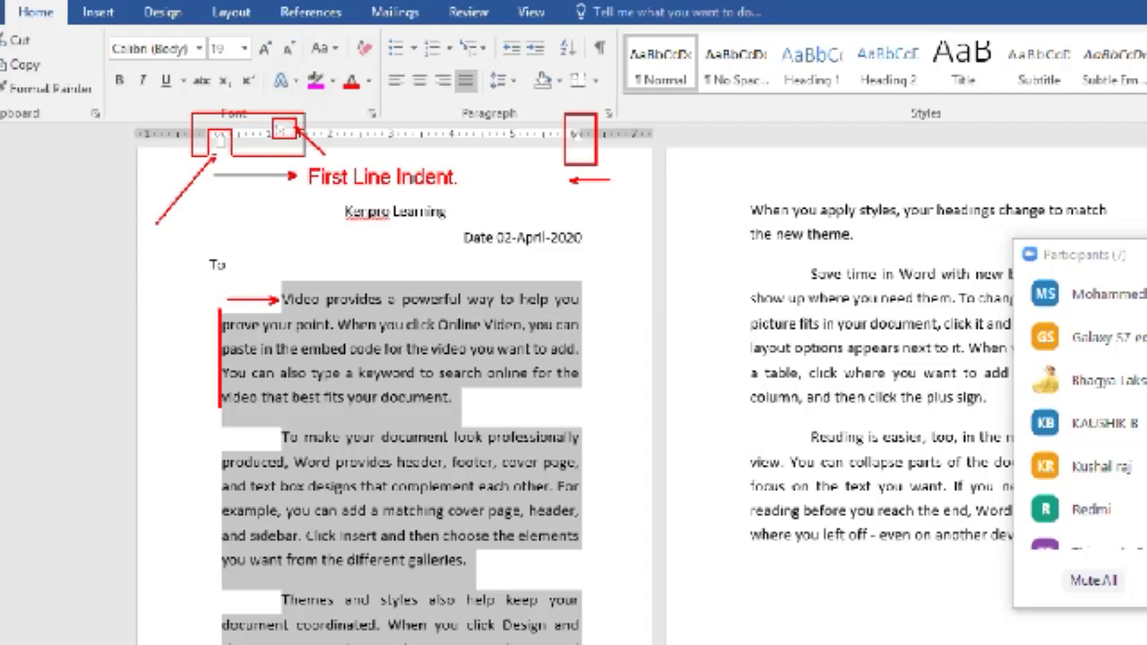
type("t")
type("L")
type("eft")
type(" Inden")
type("t")
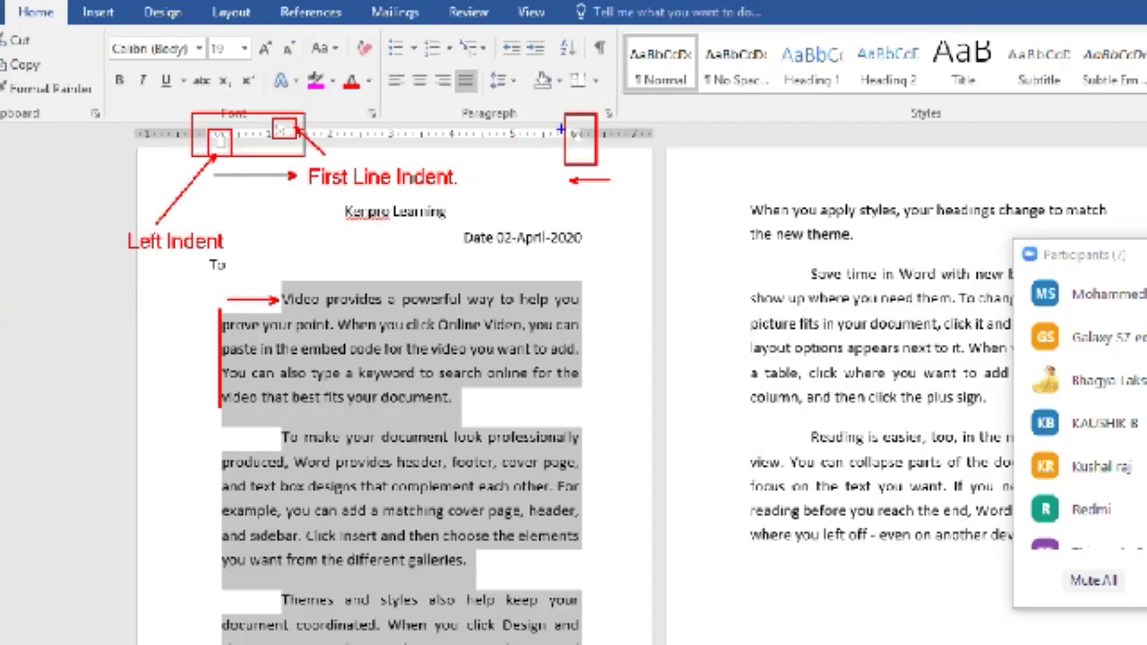
Annotate the ruler's right indent marker with a blue box, a connecting line and the label "Right Indent", and exit the annotation mode.
mouse_move(559, 125)
left_mouse_down()
mouse_move(592, 144)
mouse_move(622, 204)
left_mouse_up()
type("Right Indent")
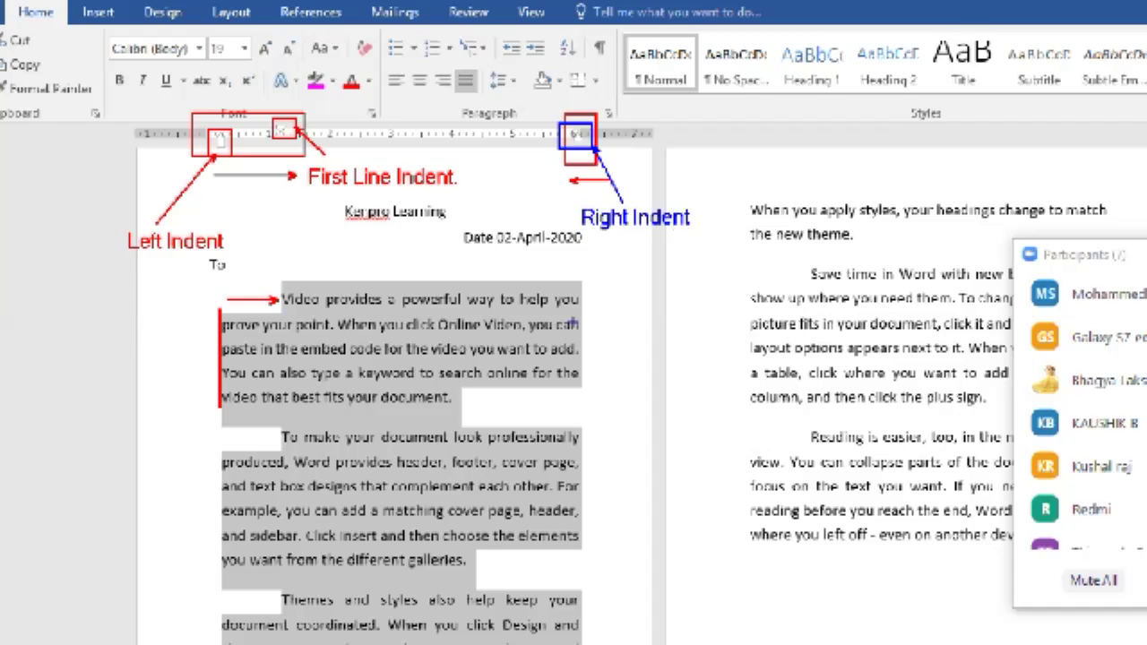
left_click_drag(608, 241, 669, 243)
left_click_drag(620, 256, 687, 257)
key("Escape")
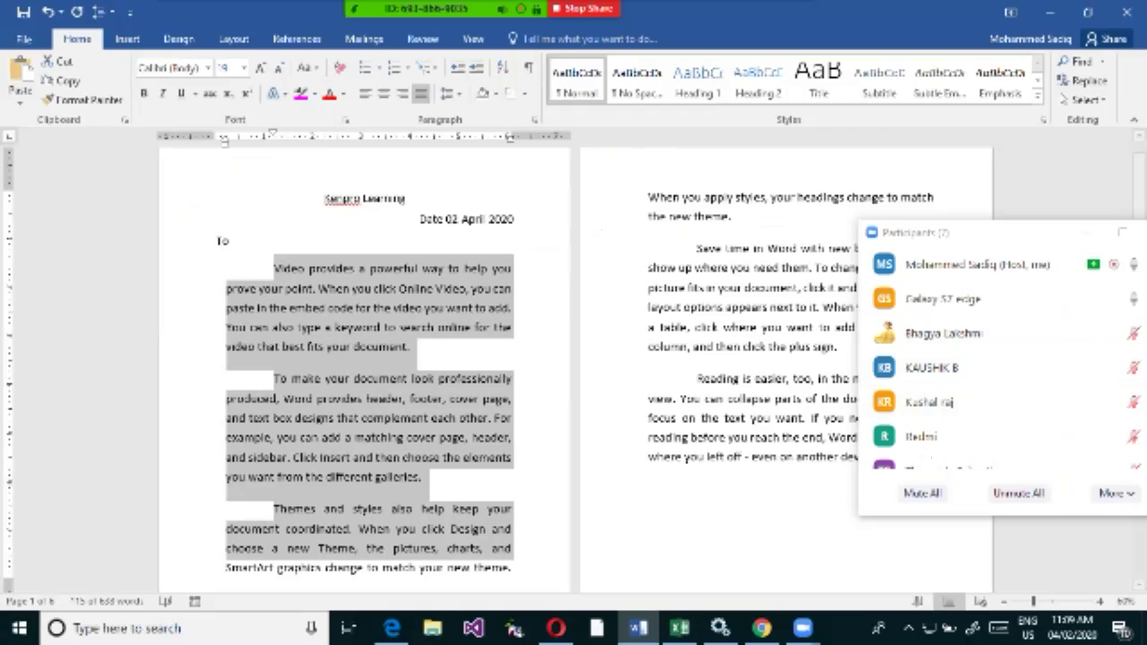
Move the Participants window lower and reduce the selected paragraphs' first-line indent on the ruler to about 0.8".
left_click_drag(995, 233, 844, 300)
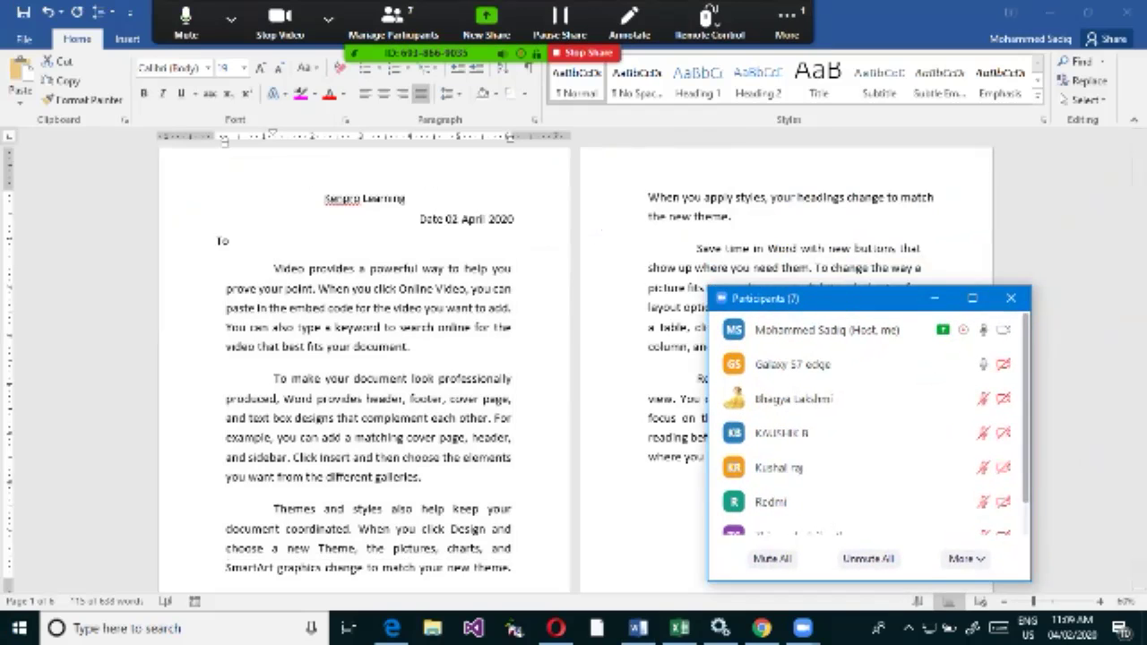
key("alt+Tab")
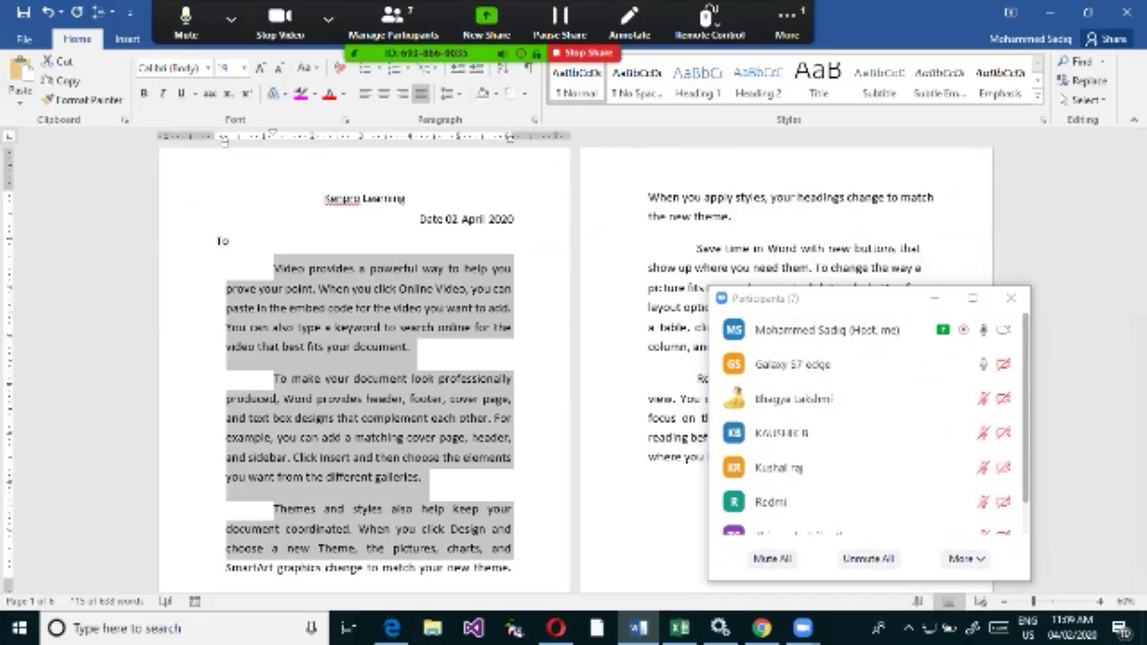
mouse_move(273, 133)
left_mouse_down()
mouse_move(244, 134)
mouse_move(397, 135)
mouse_move(219, 137)
mouse_move(265, 137)
left_mouse_up()
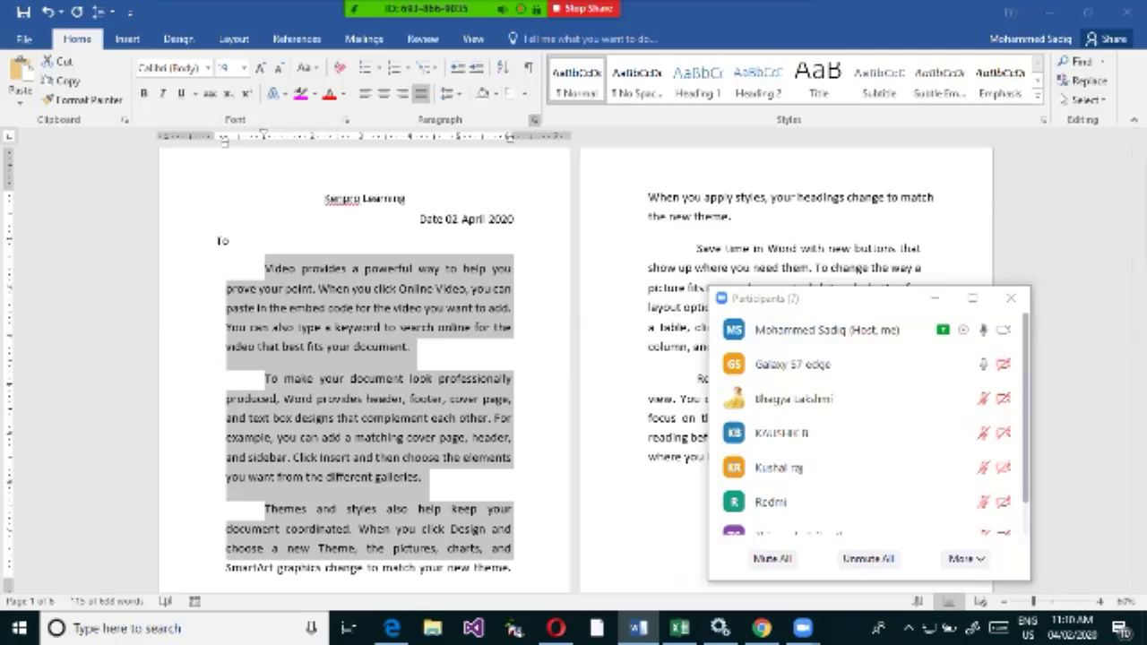
Check the selected paragraphs' left, right and first-line indentation values in the Paragraph settings, moving the dialog clear of the ruler.
left_click(534, 119)
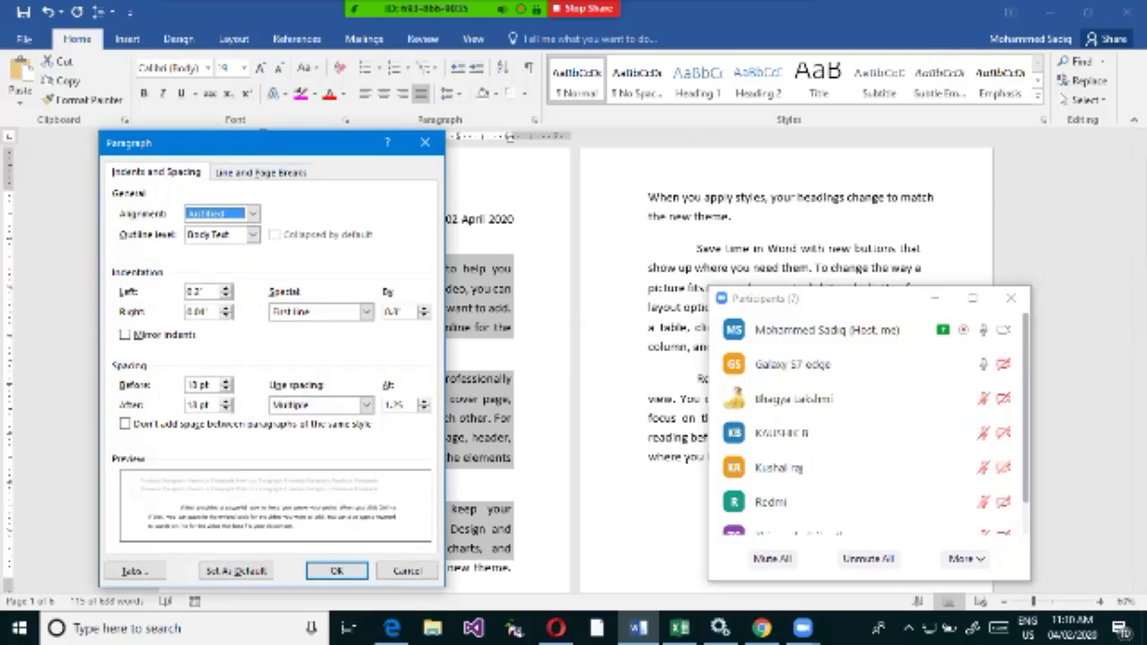
left_click_drag(224, 143, 495, 147)
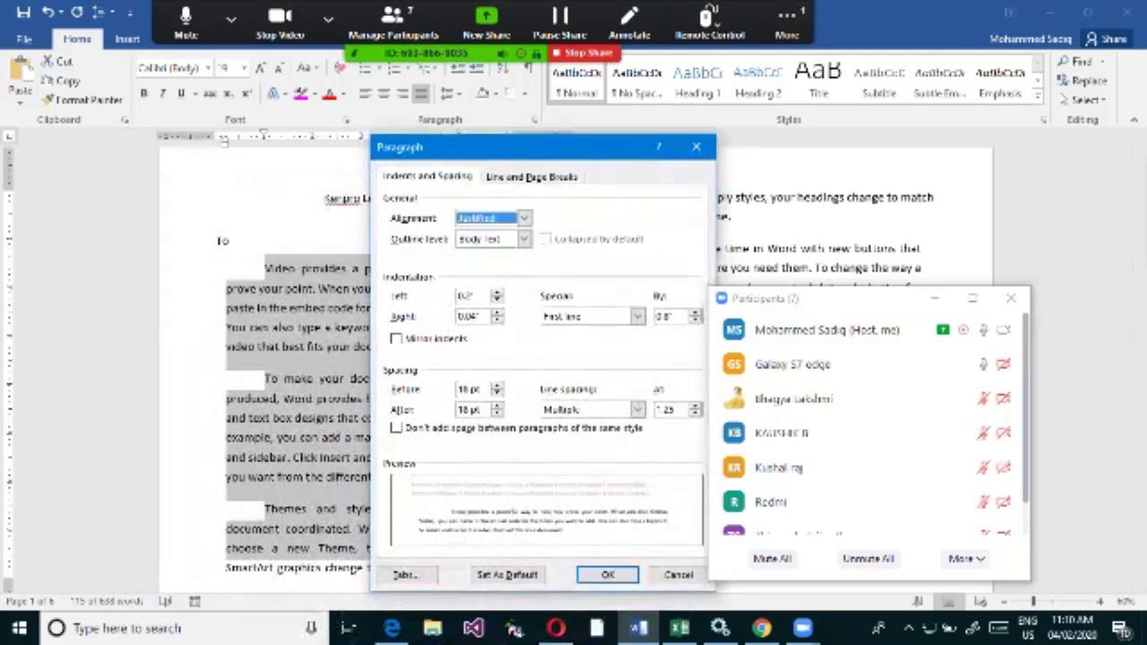
left_click(608, 574)
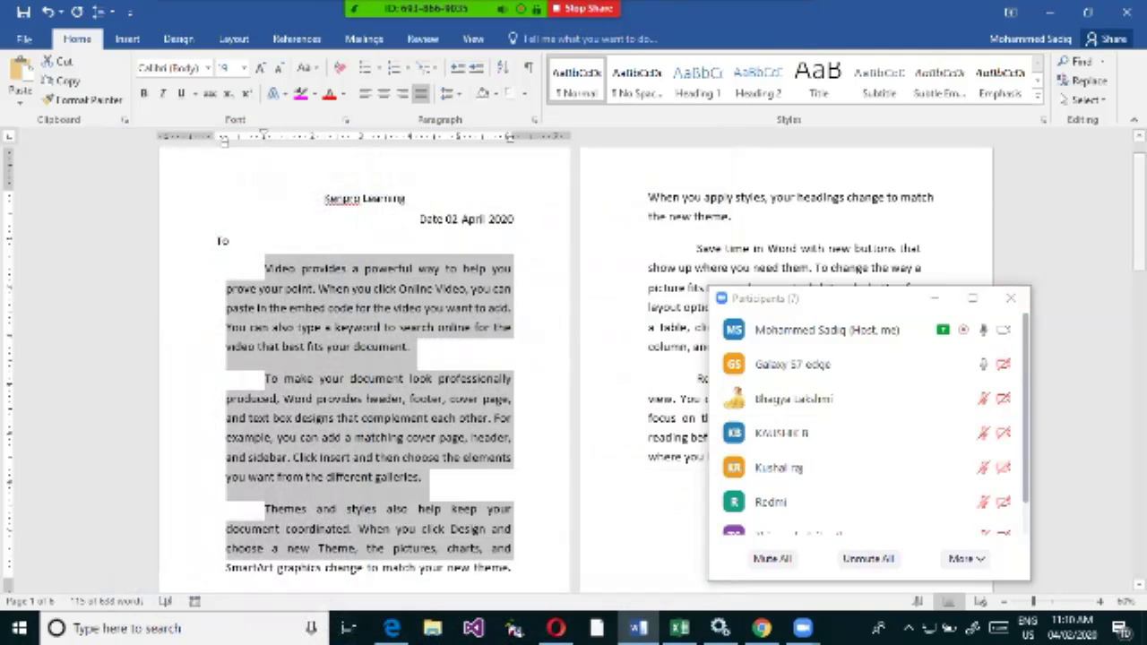
Add the sub-bullets "Left" and "Right" under the Indentation item in the topic outline.
left_click(325, 238)
scroll(325, 238, "down", 3)
scroll(326, 237, "down", 10)
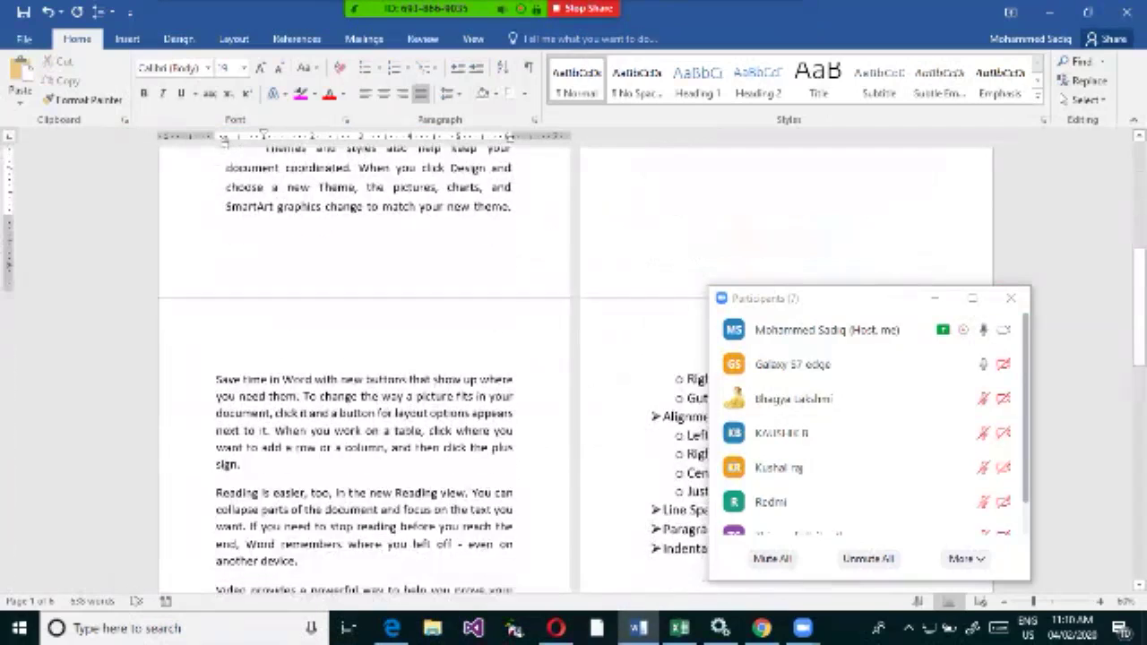
scroll(575, 367, "up", 1)
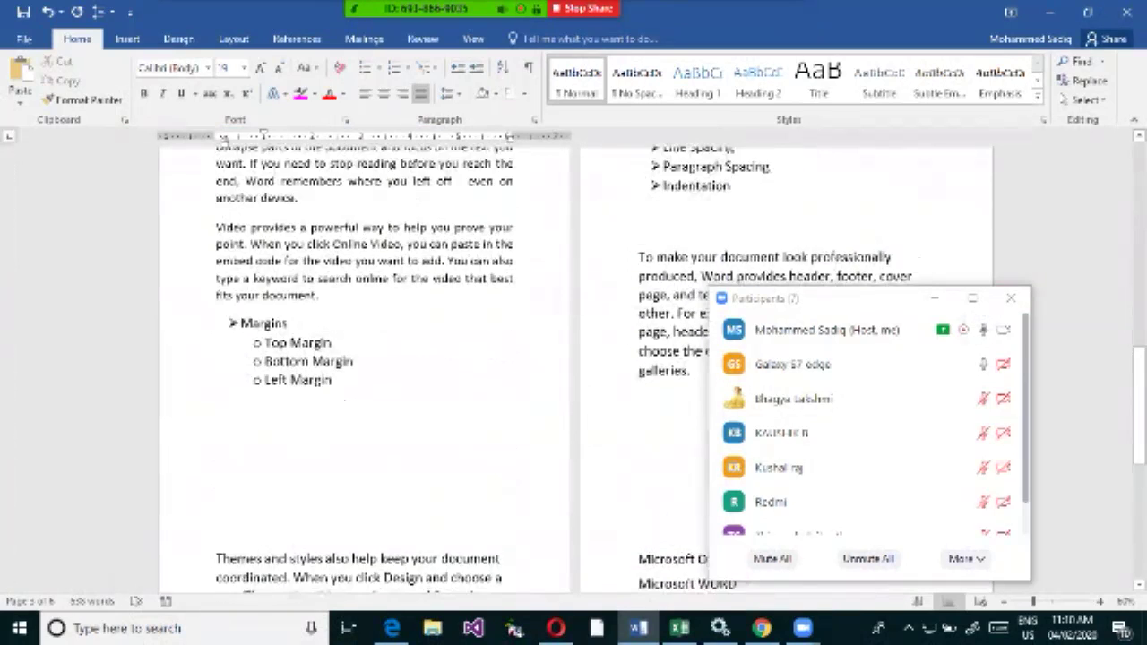
left_click(733, 206)
key("Return")
key("Tab")
type("Left")
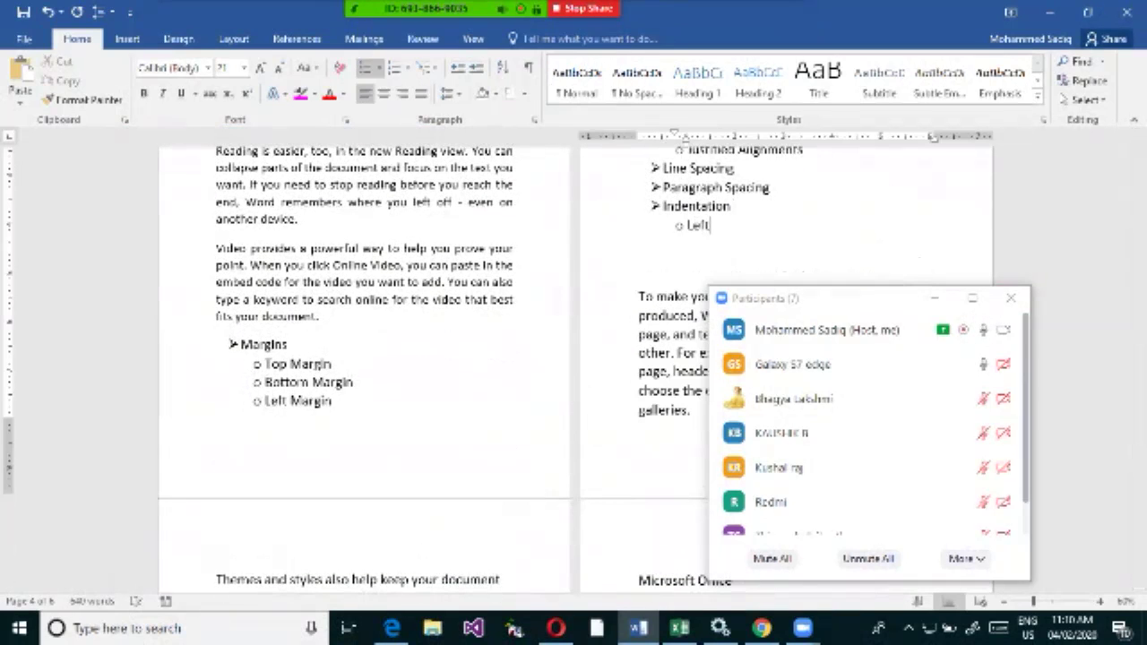
key("Return")
type("Right")
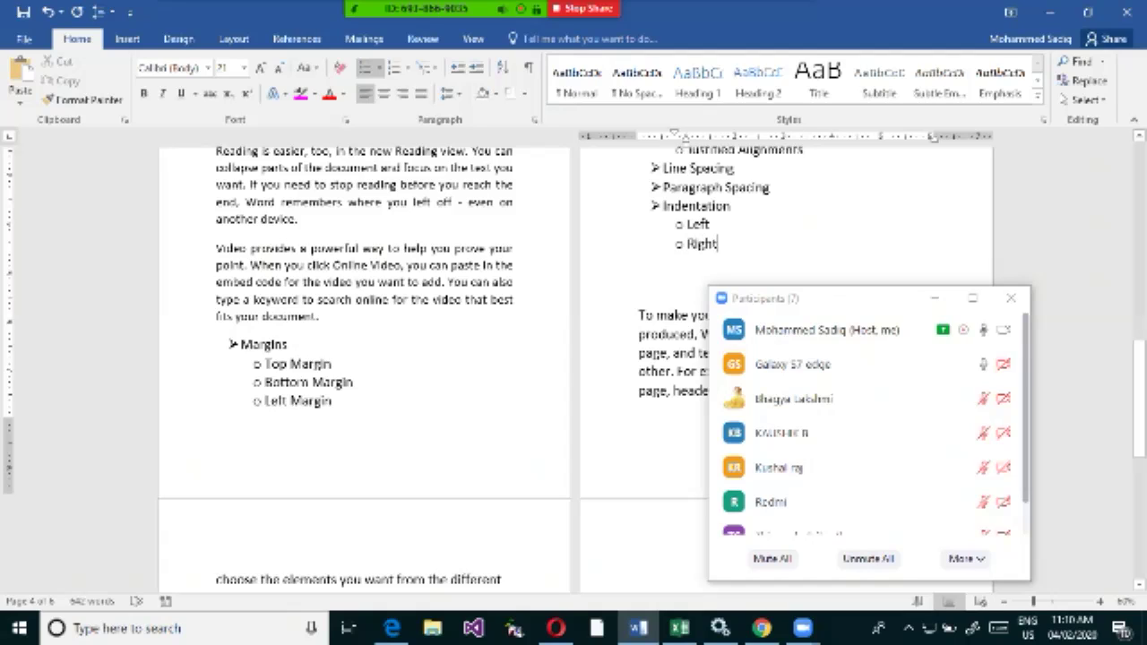
Insert the sub-bullet "First Line Indent" above "Left" under Indentation.
left_click(679, 225)
left_click(710, 224)
key("Return")
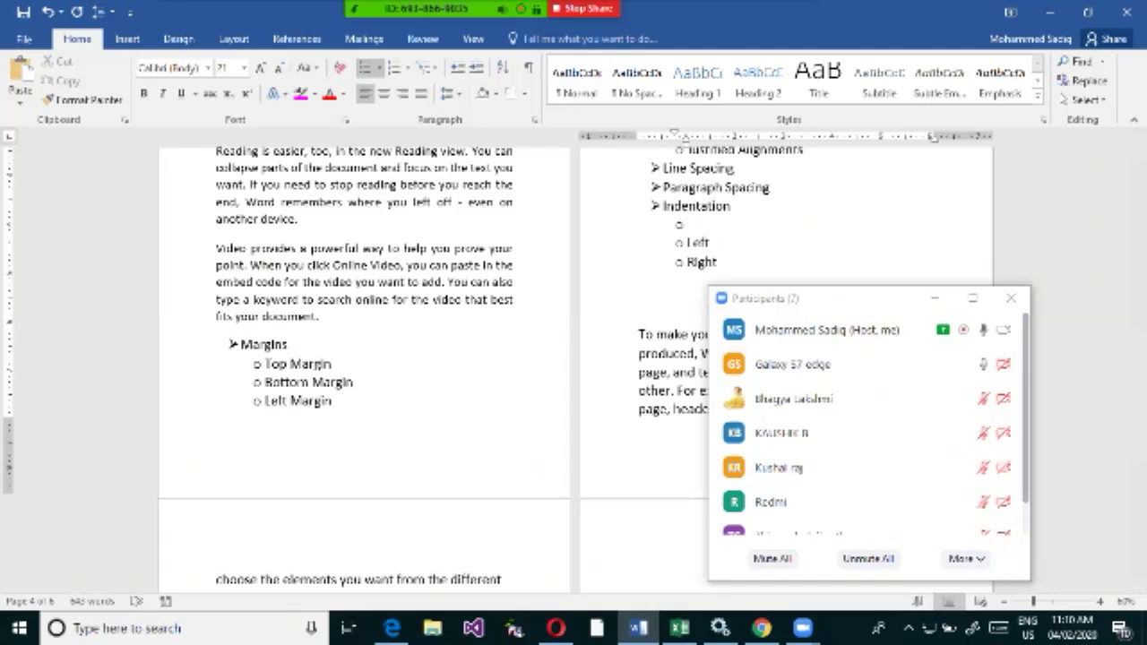
type("First Line Indent")
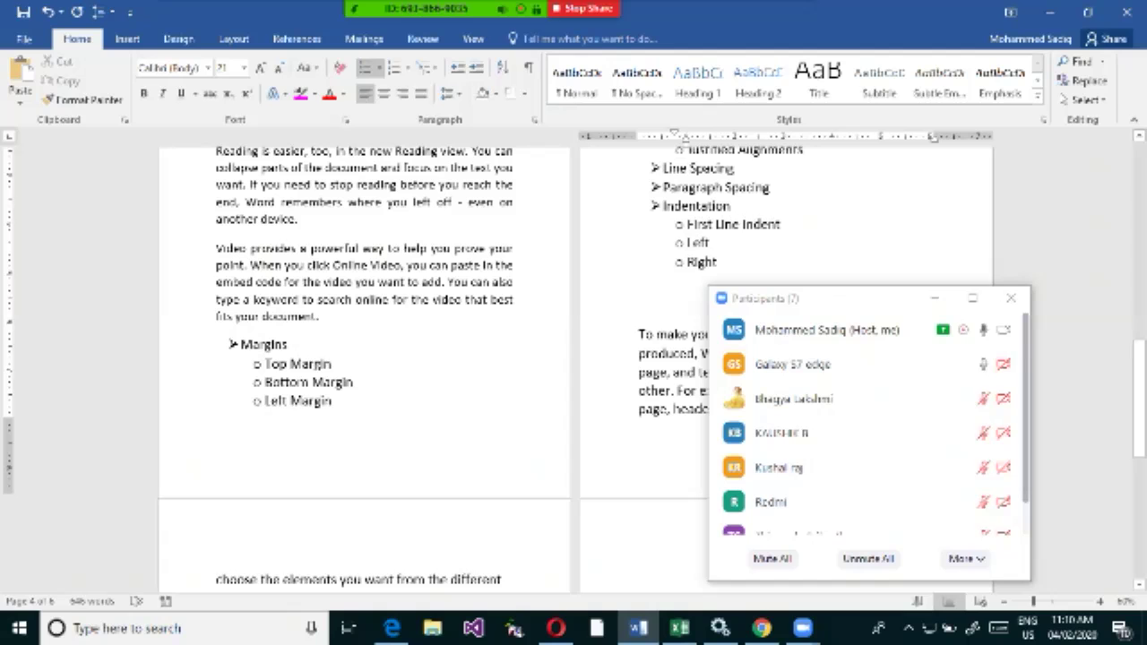
Clear the Participants window off the outline and annotate the topics in blue: arrows for Margins, Alignments, Line Spacing and Paragraph Spacing, a box around Indentation.
left_click_drag(879, 301, 924, 563)
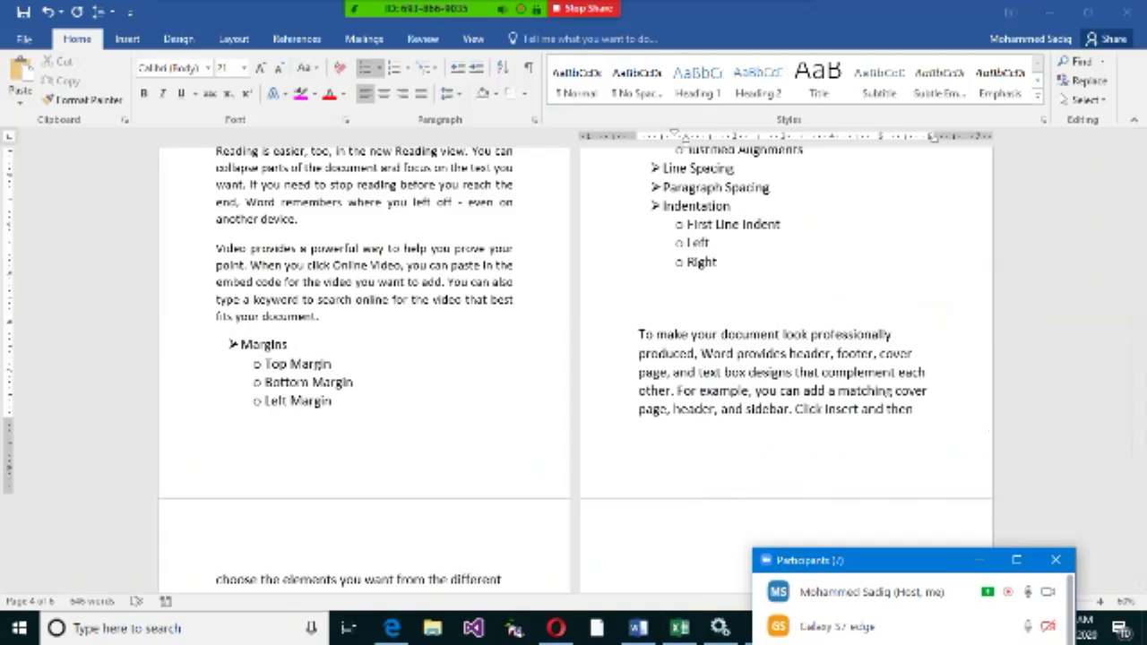
scroll(573, 358, "up", 4)
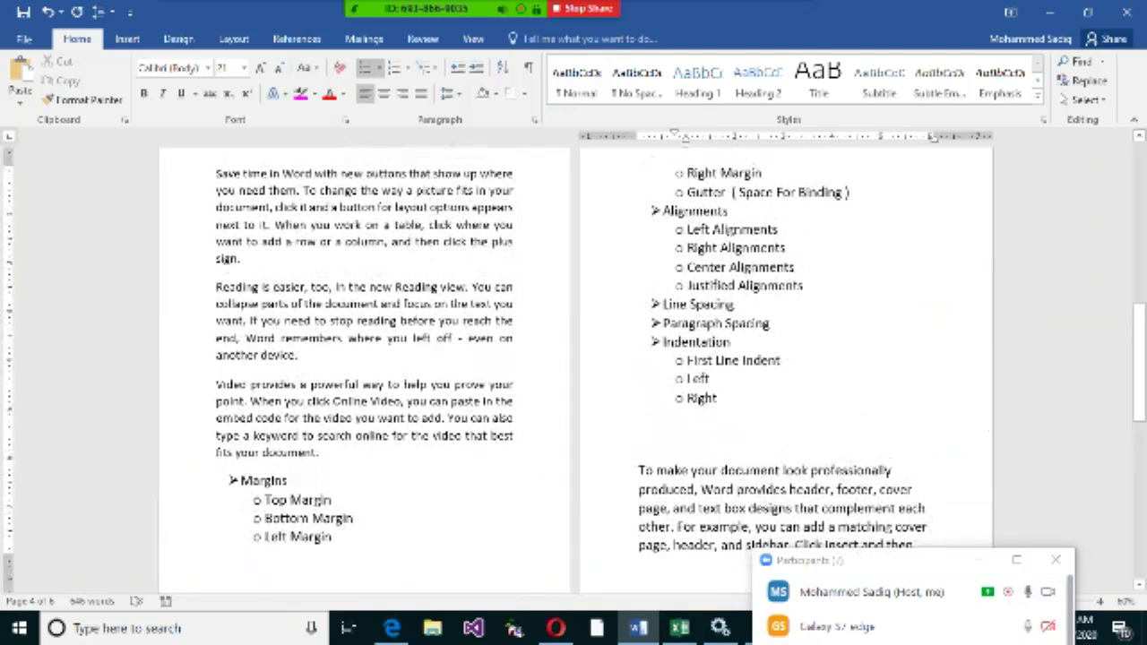
scroll(573, 359, "up", 1)
scroll(573, 358, "down", 4)
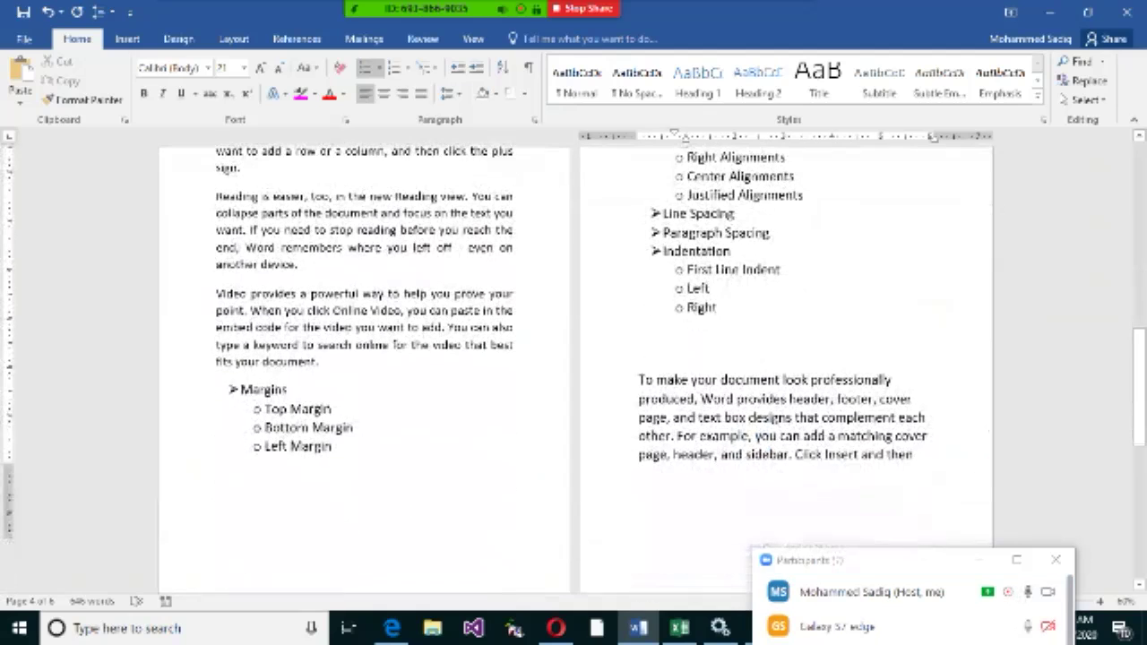
scroll(574, 358, "up", 2)
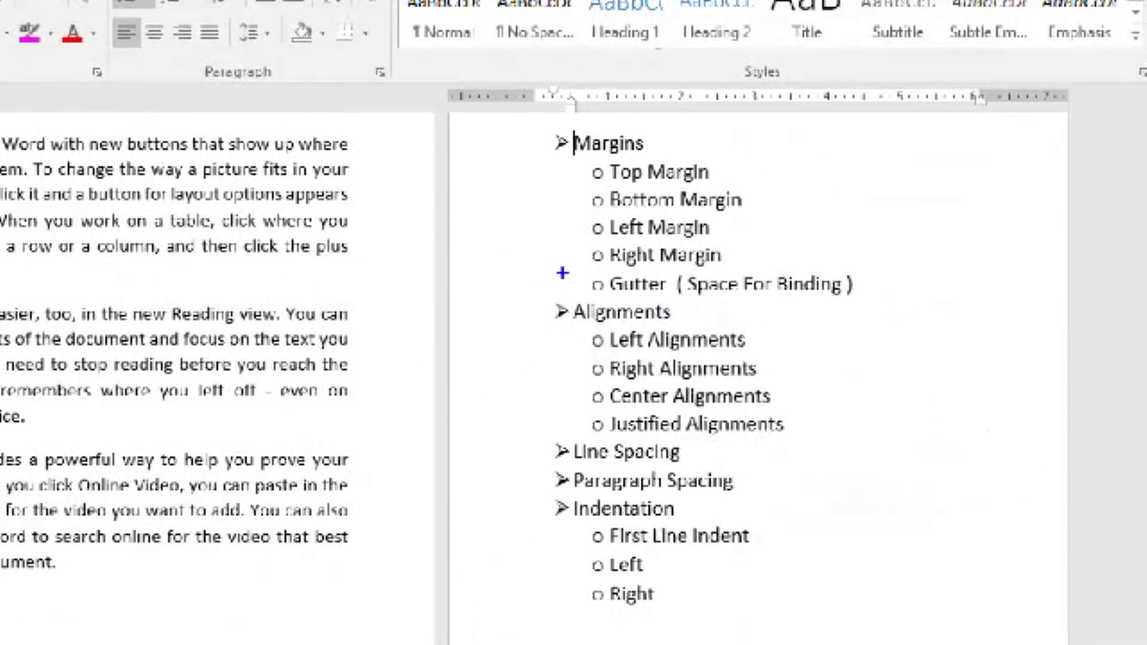
left_click_drag(505, 238, 509, 131)
left_click_drag(570, 166, 562, 161)
left_click_drag(582, 420, 585, 335)
left_click_drag(700, 455, 775, 481)
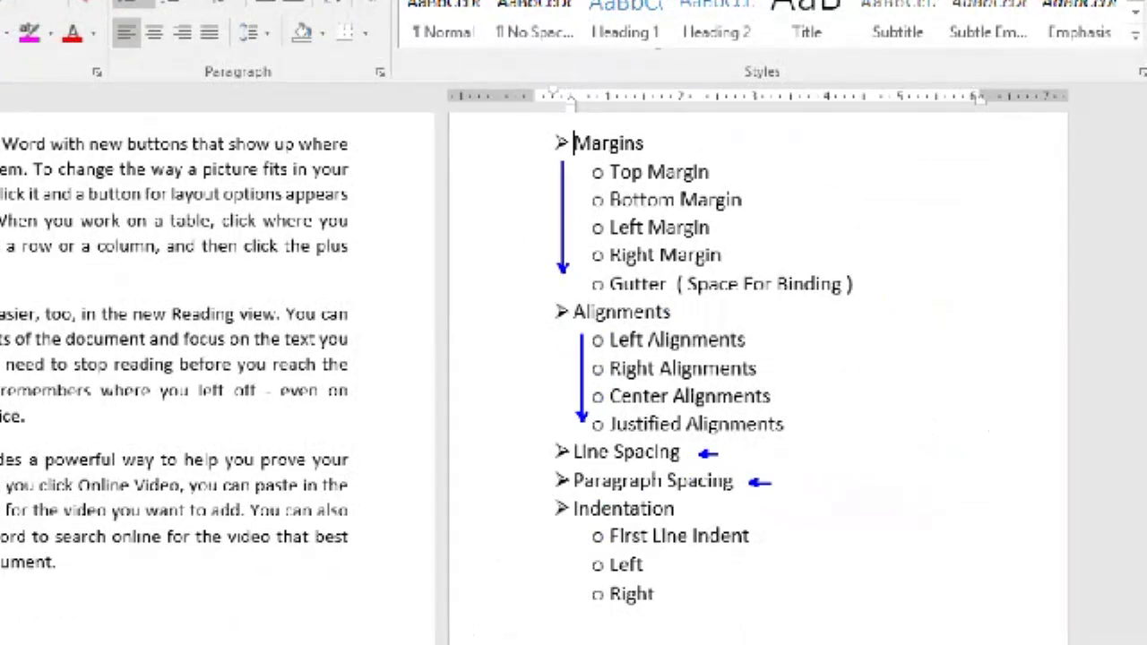
mouse_move(548, 495)
left_mouse_down()
mouse_move(793, 597)
mouse_move(793, 610)
left_mouse_up()
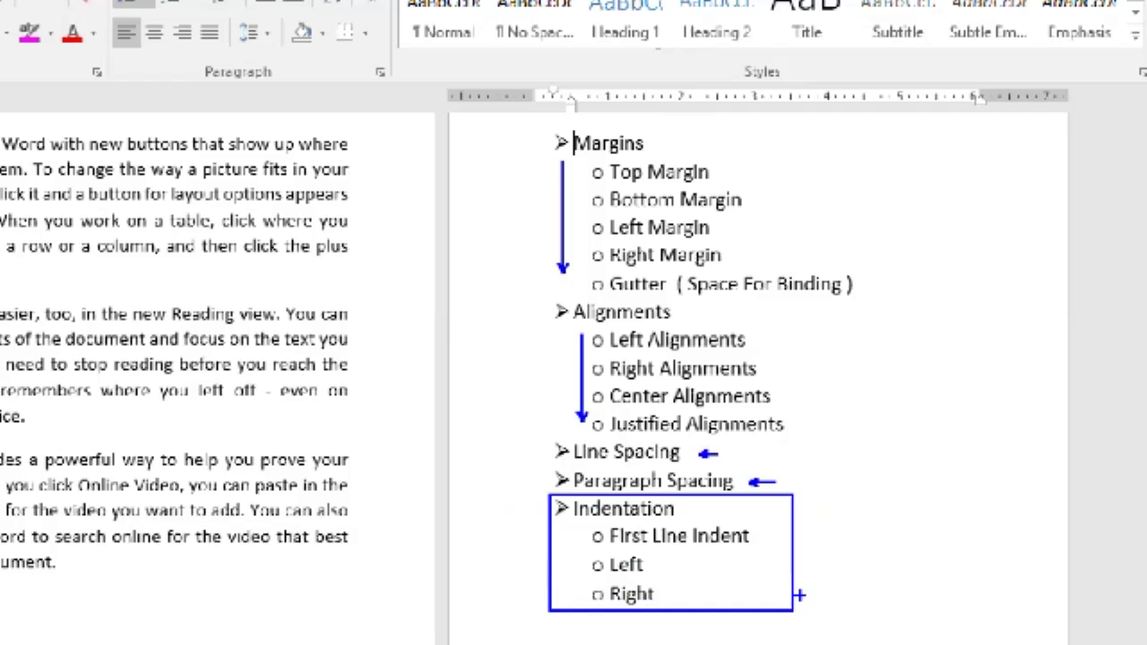
key("Escape")
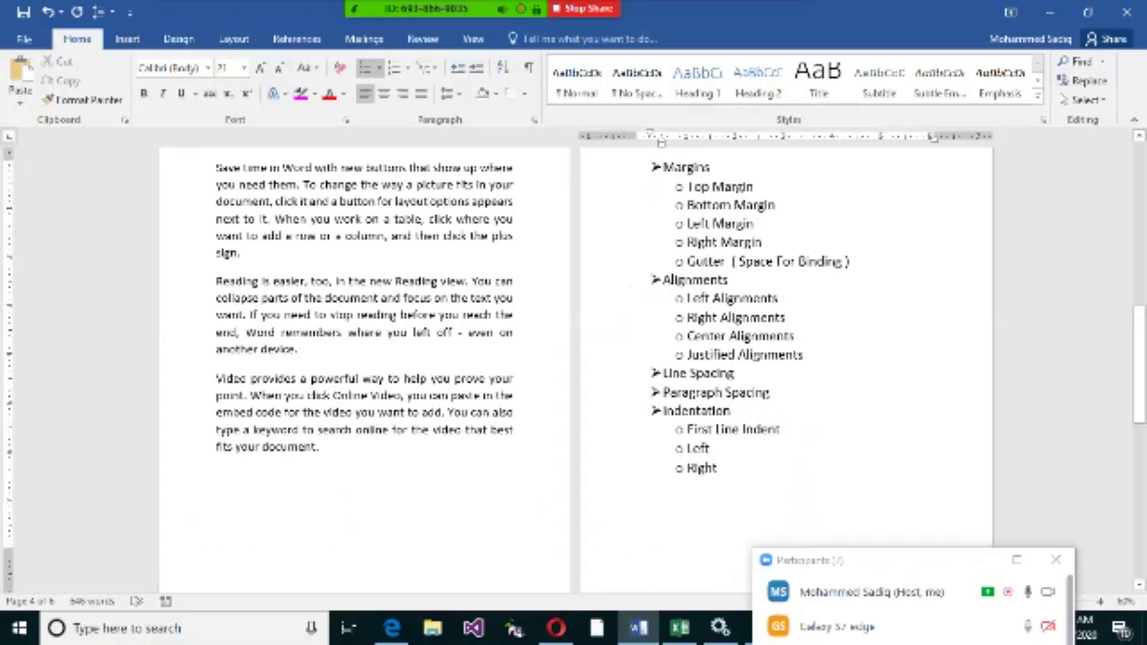
Move the Participants window back into full view and open the Zoom meeting's additional options.
left_click_drag(882, 560, 882, 195)
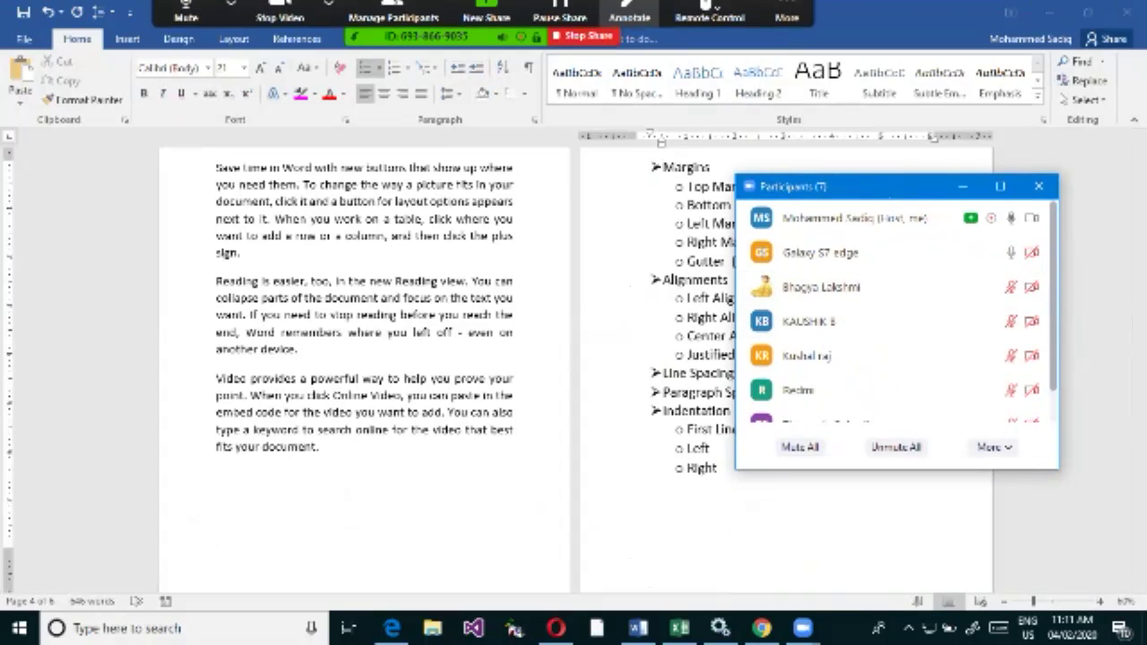
left_click(785, 24)
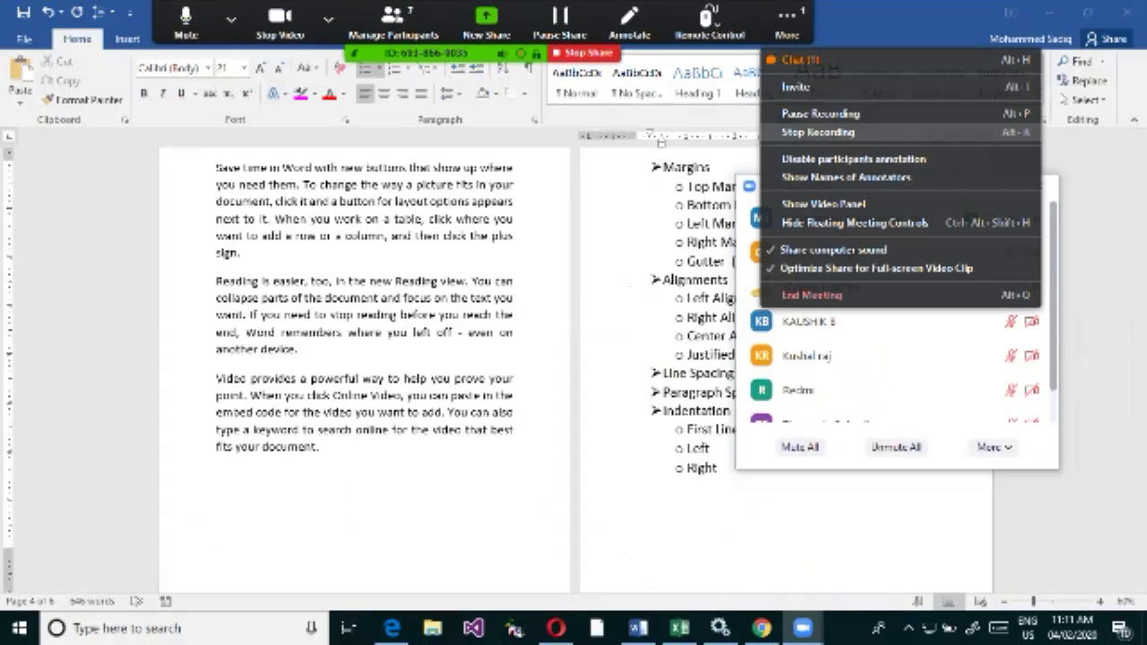